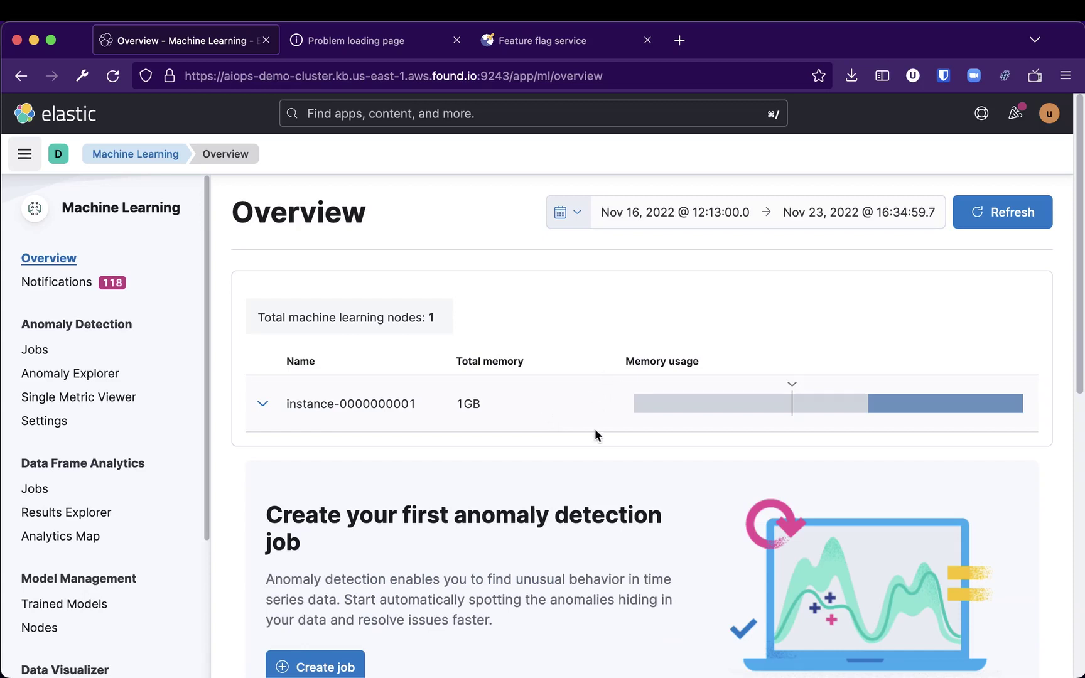
click(262, 404)
drag(455, 404, 503, 410)
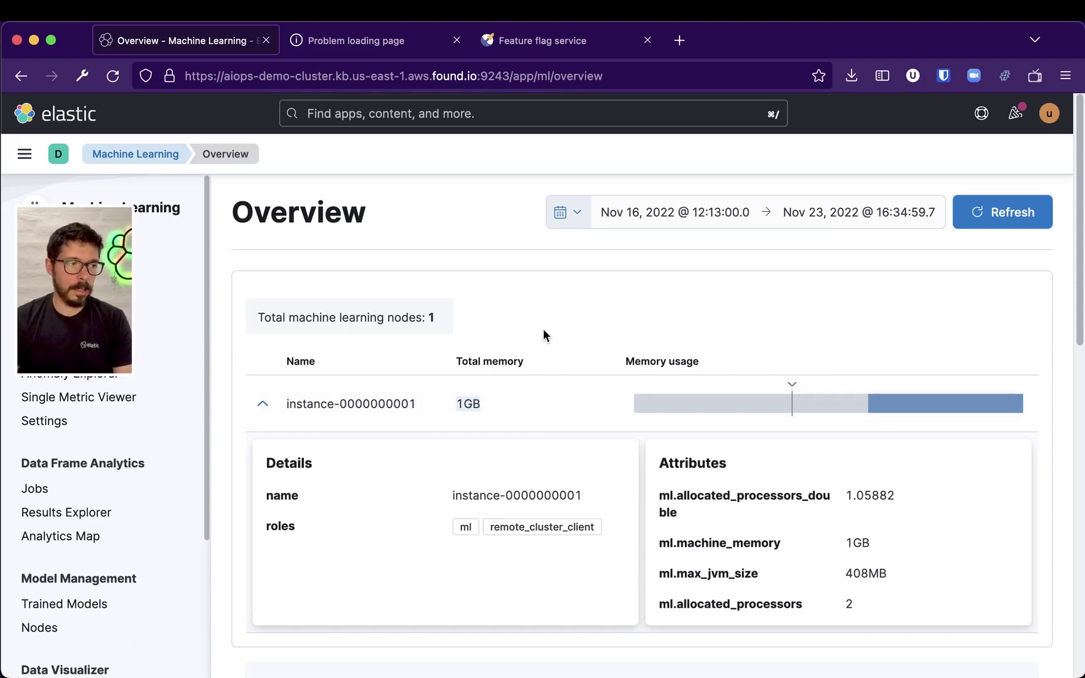
Open the APM services overview in Observability
click(24, 154)
scroll(128, 510, down, 4)
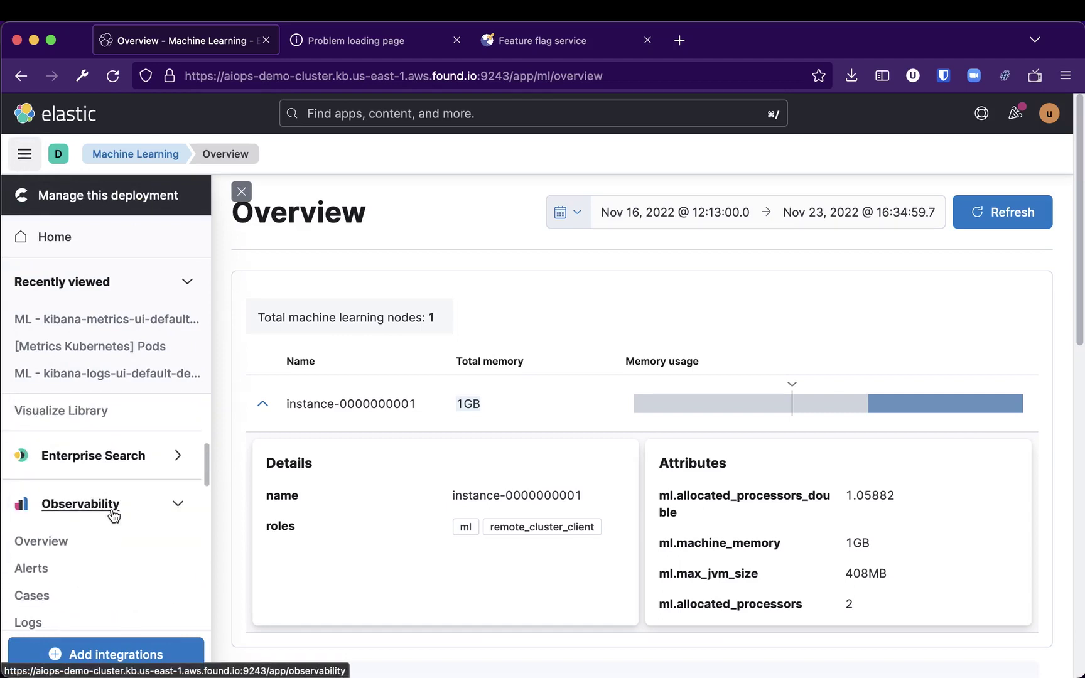
scroll(129, 538, up, 4)
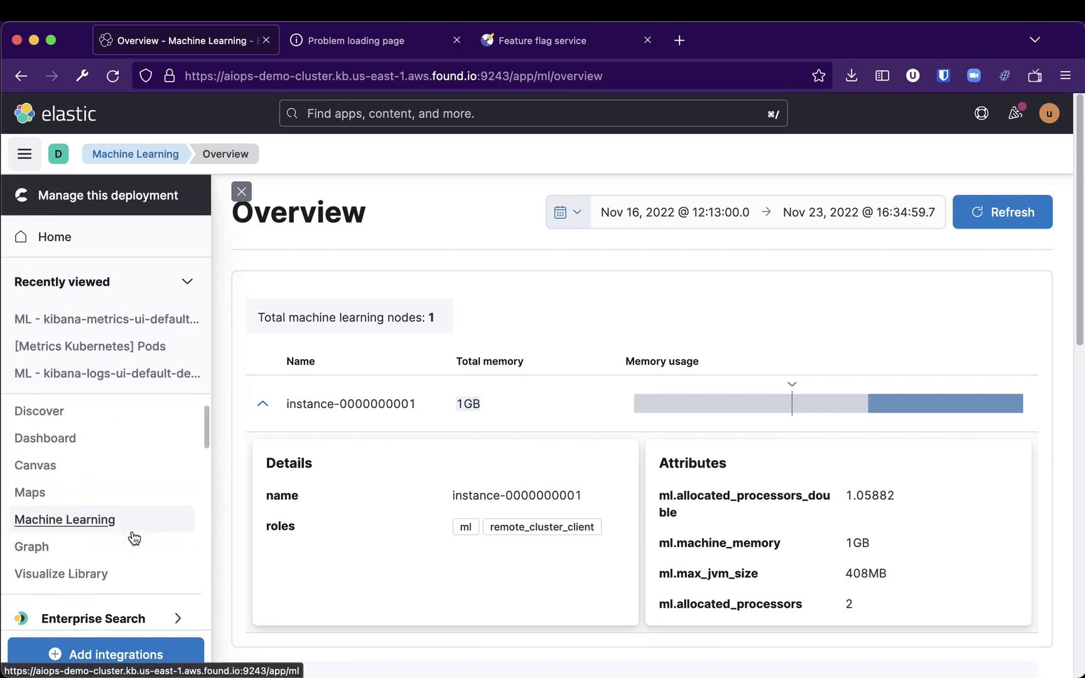
scroll(119, 524, down, 5)
scroll(106, 530, down, 2)
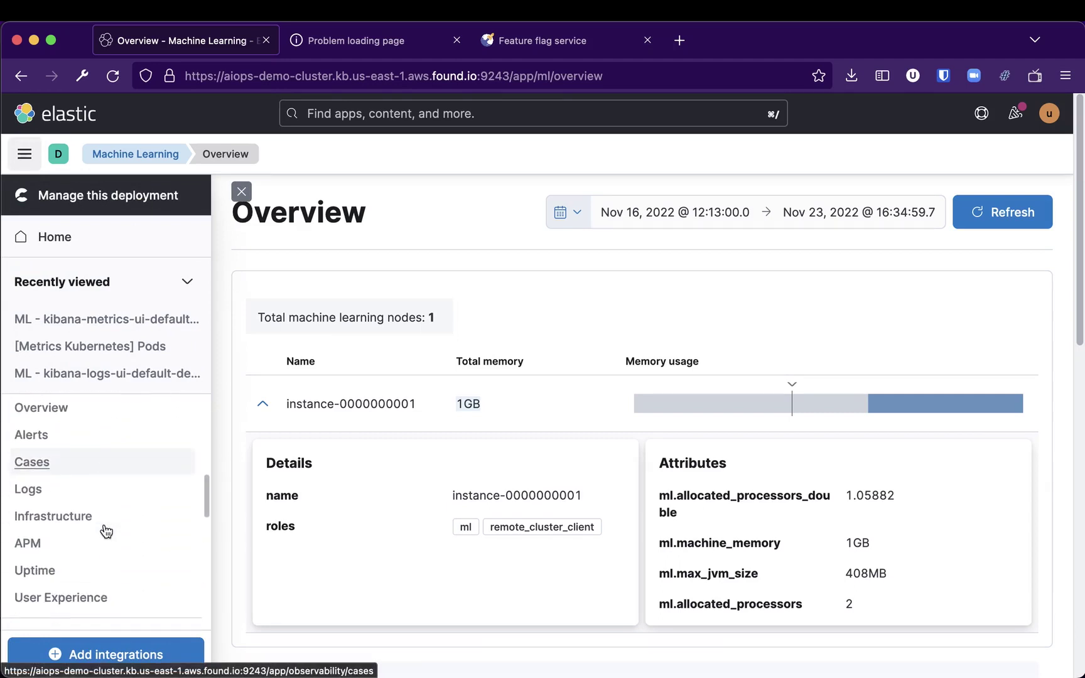
click(27, 543)
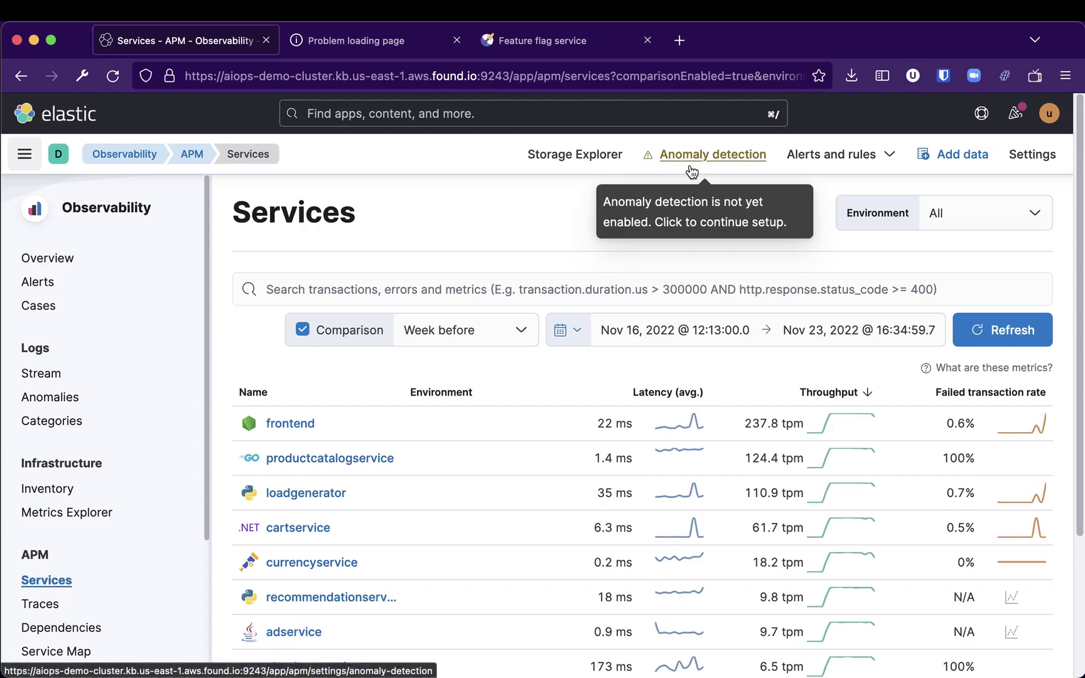
Set the services overview's time range to the last 1 hour and look over the listed services
click(569, 331)
click(617, 556)
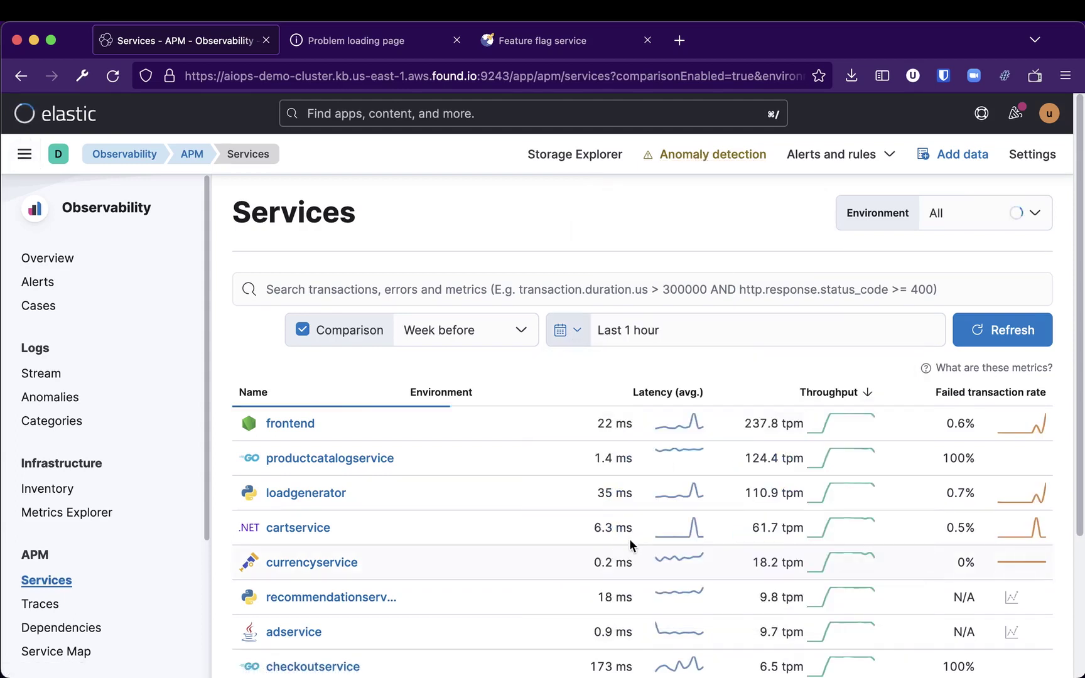
scroll(772, 493, down, 5)
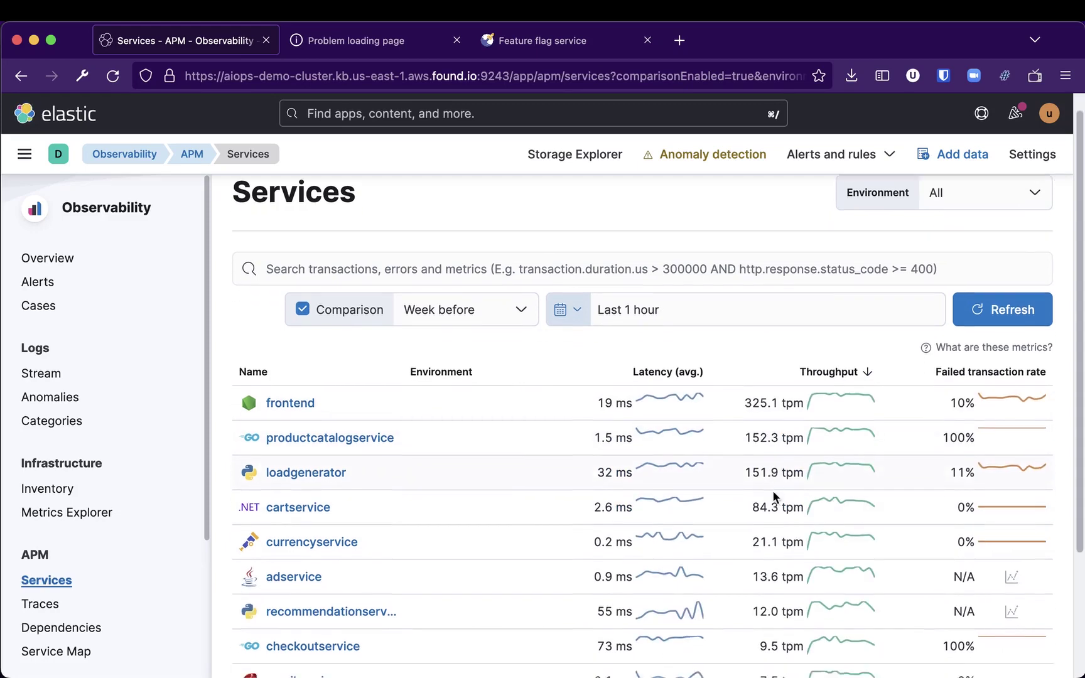
scroll(818, 502, up, 5)
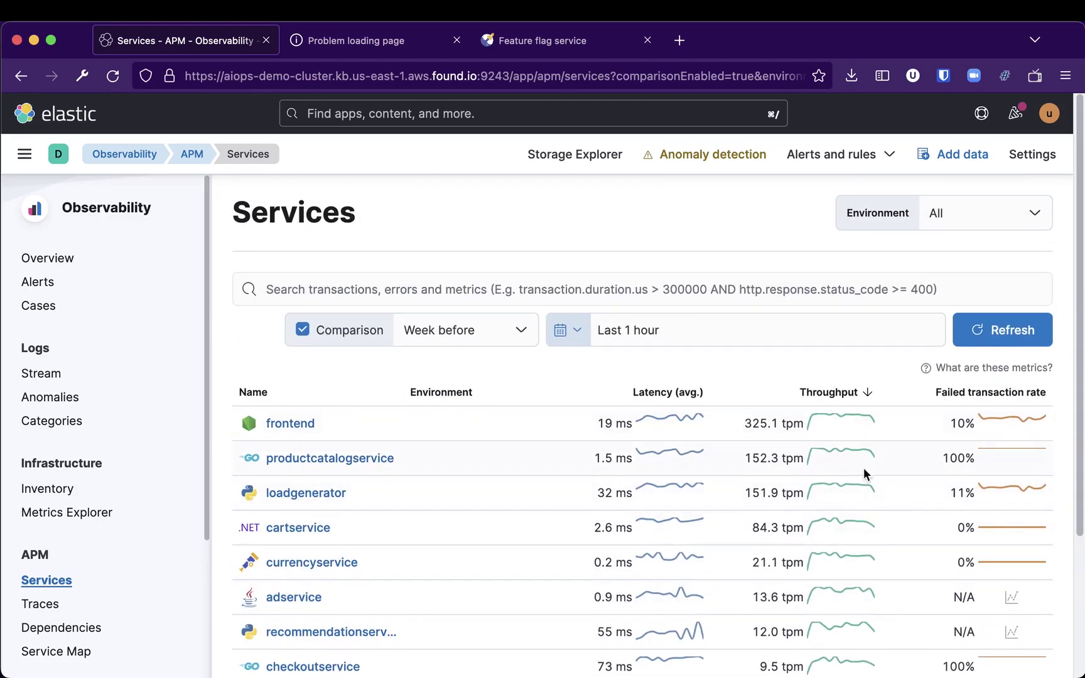
Create APM anomaly detection jobs for the "Not defined" and "production" environments
click(686, 157)
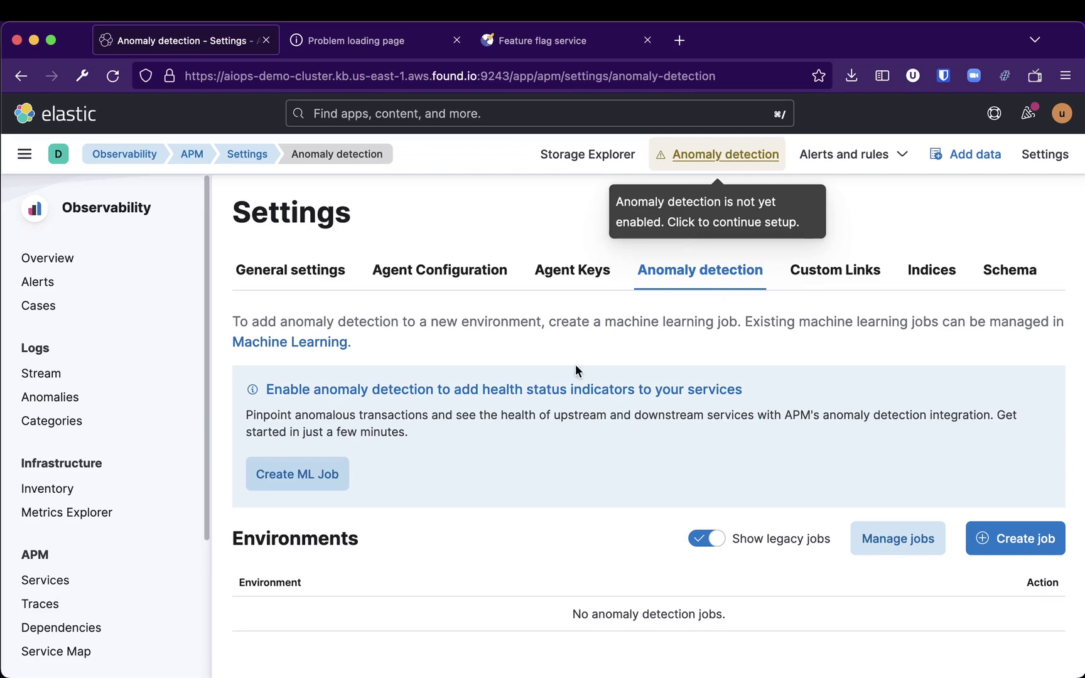
click(316, 472)
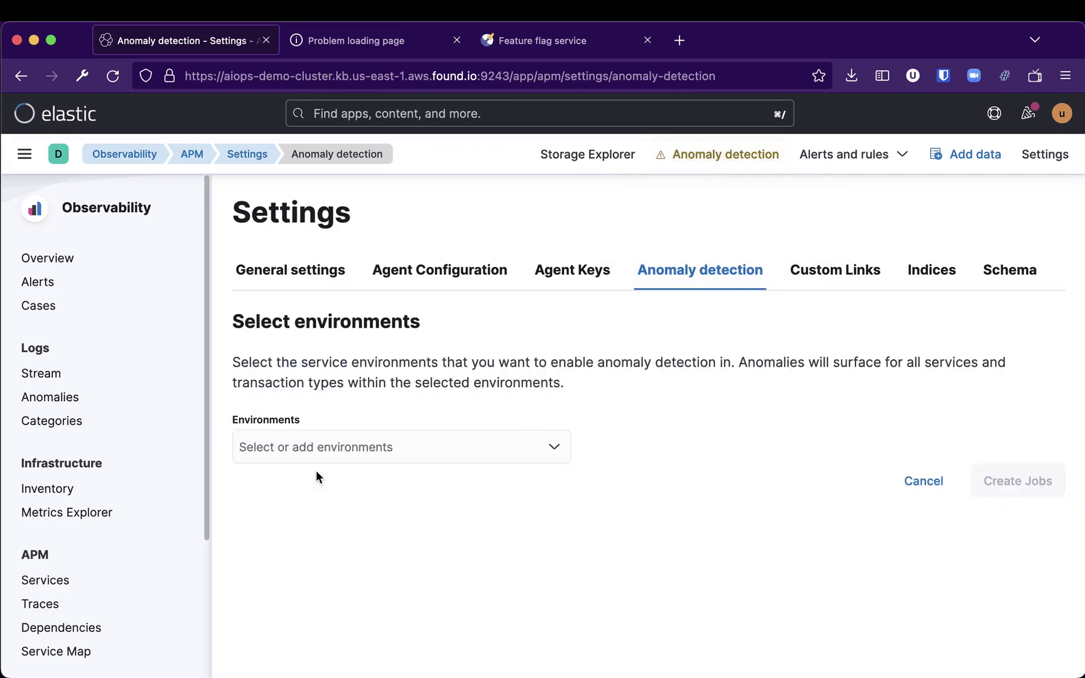
click(422, 449)
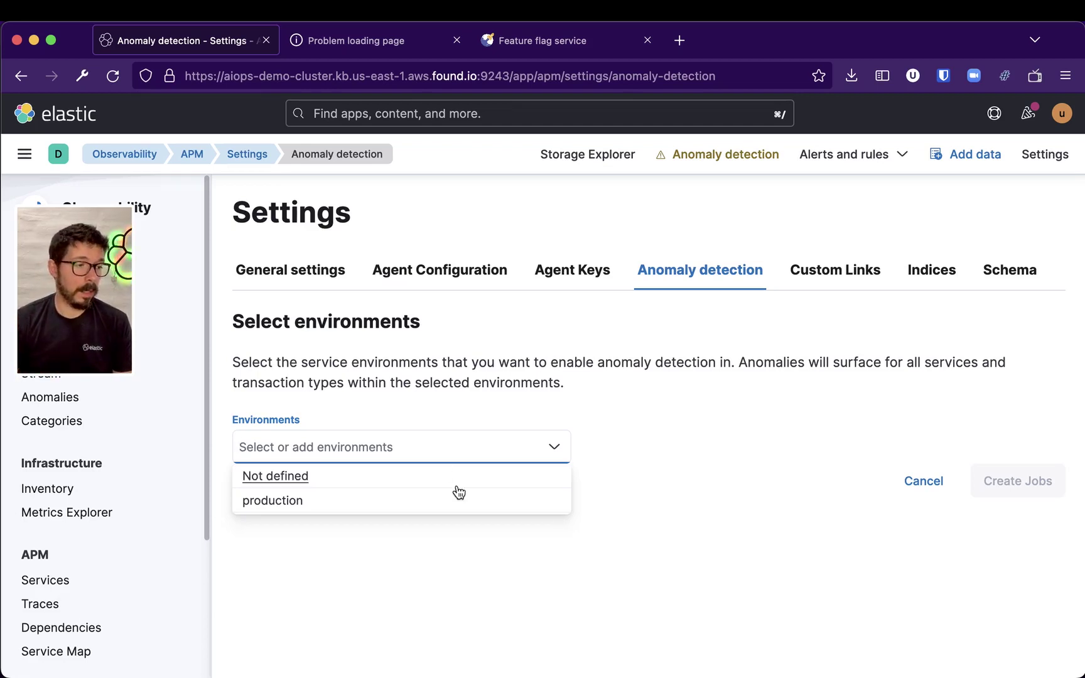
click(331, 478)
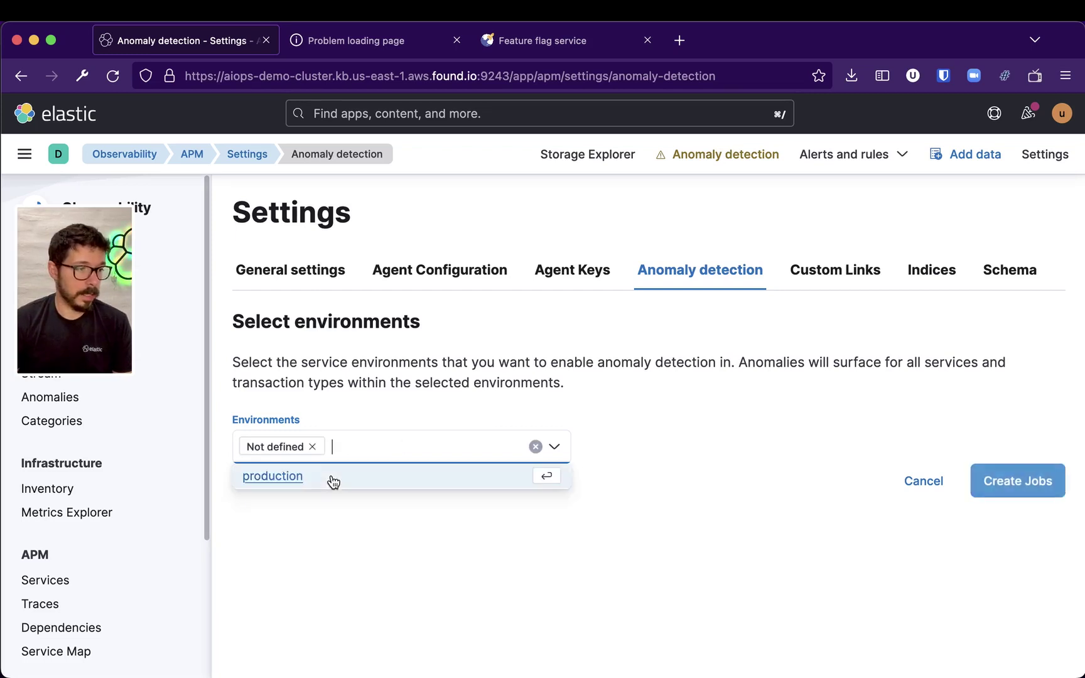
click(349, 479)
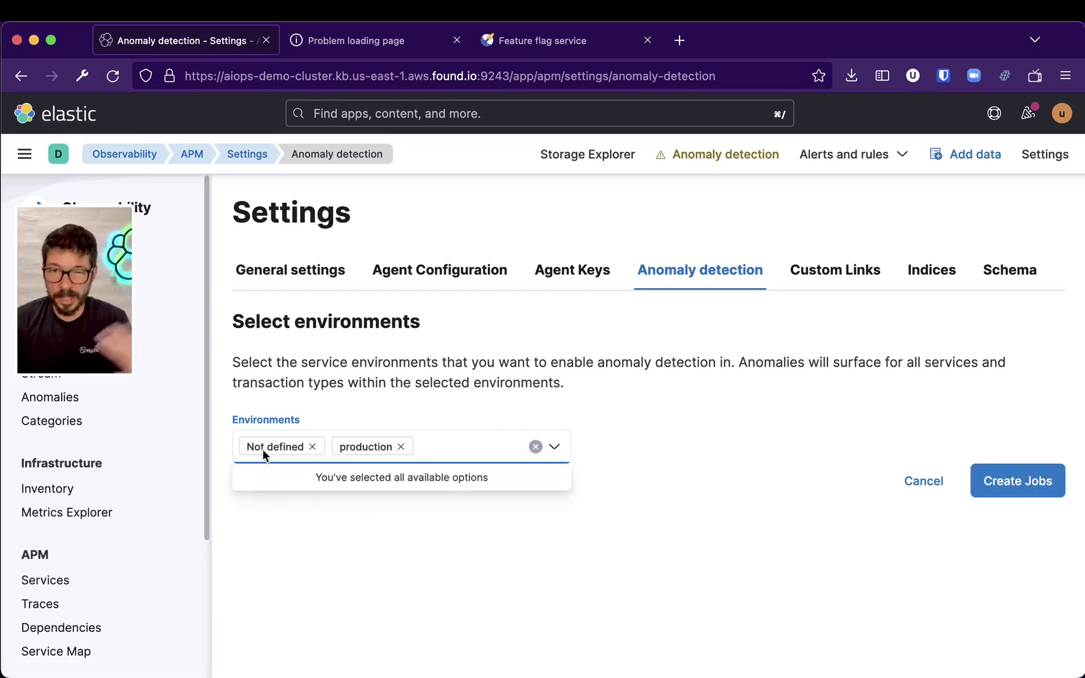
click(1027, 481)
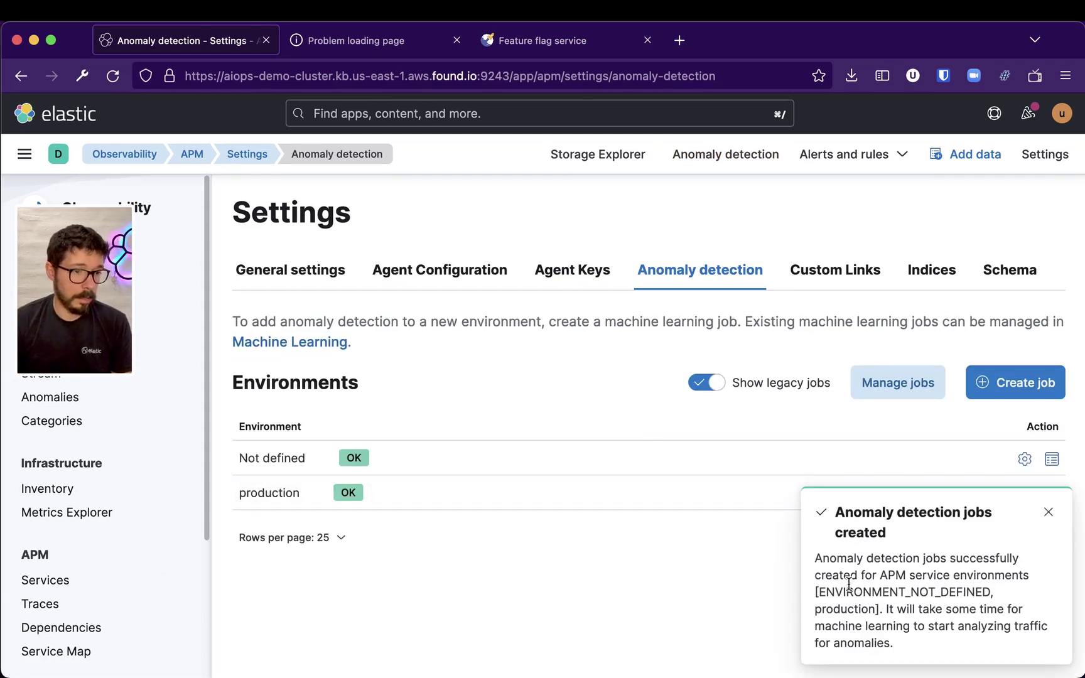
Open the frontend service from the APM services and set its comparison to Expected bounds
click(57, 581)
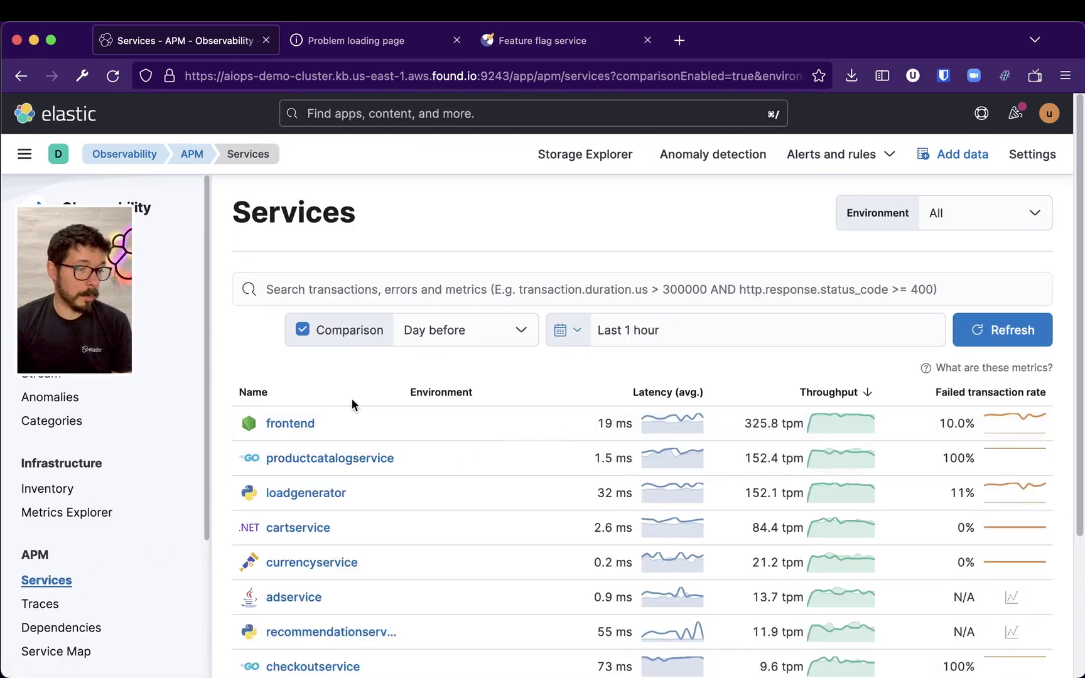
click(293, 425)
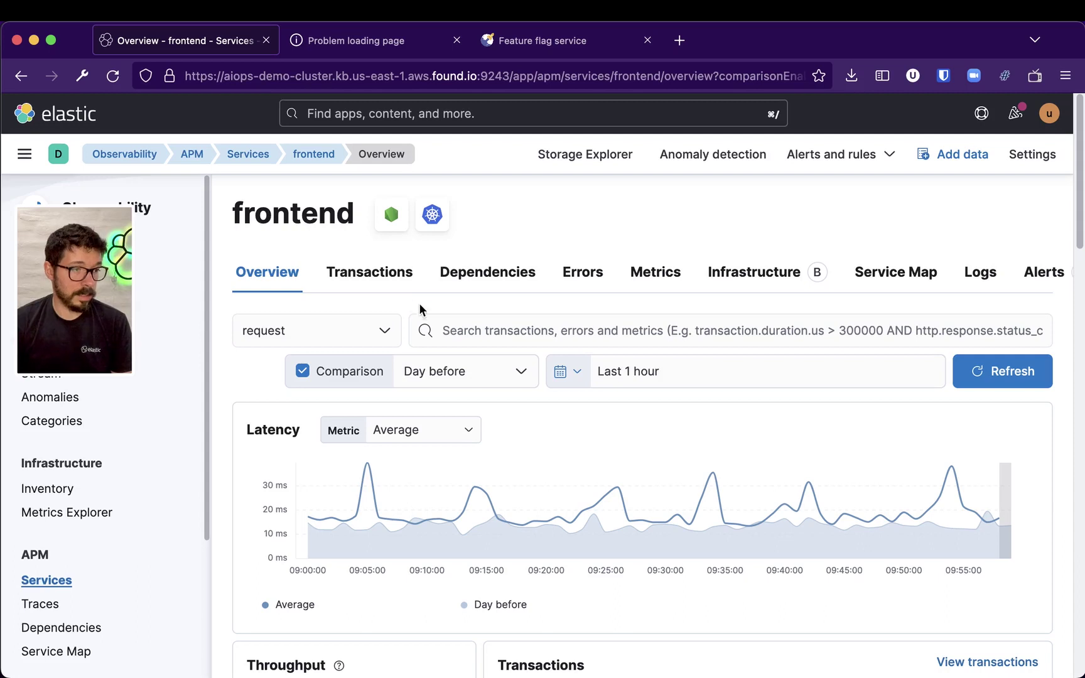
click(488, 373)
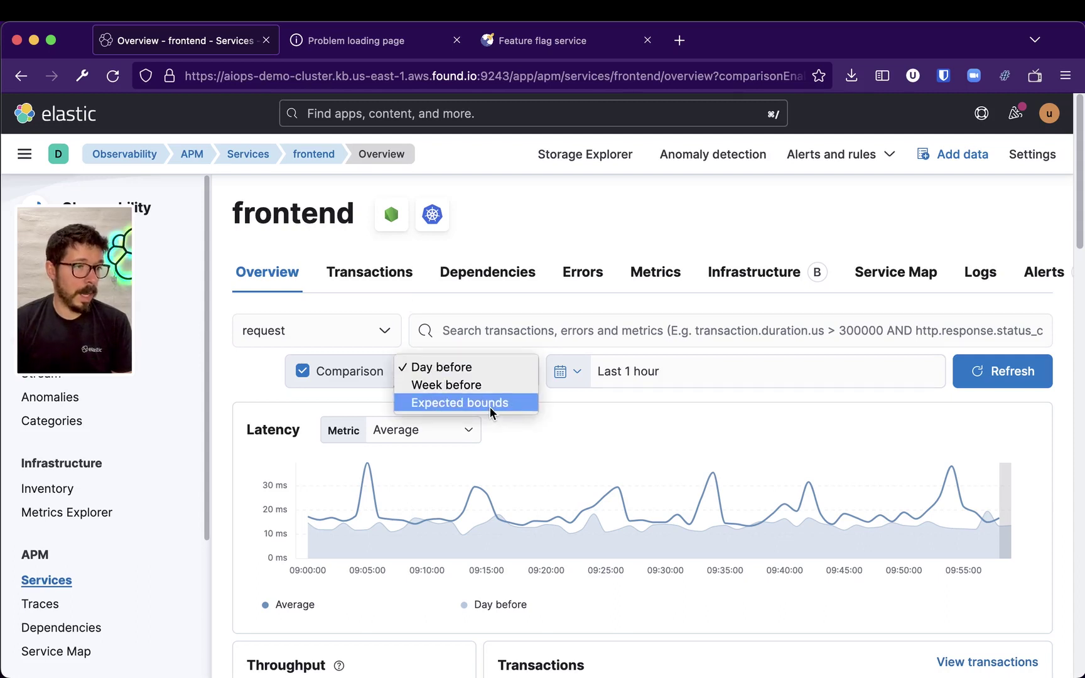
click(489, 404)
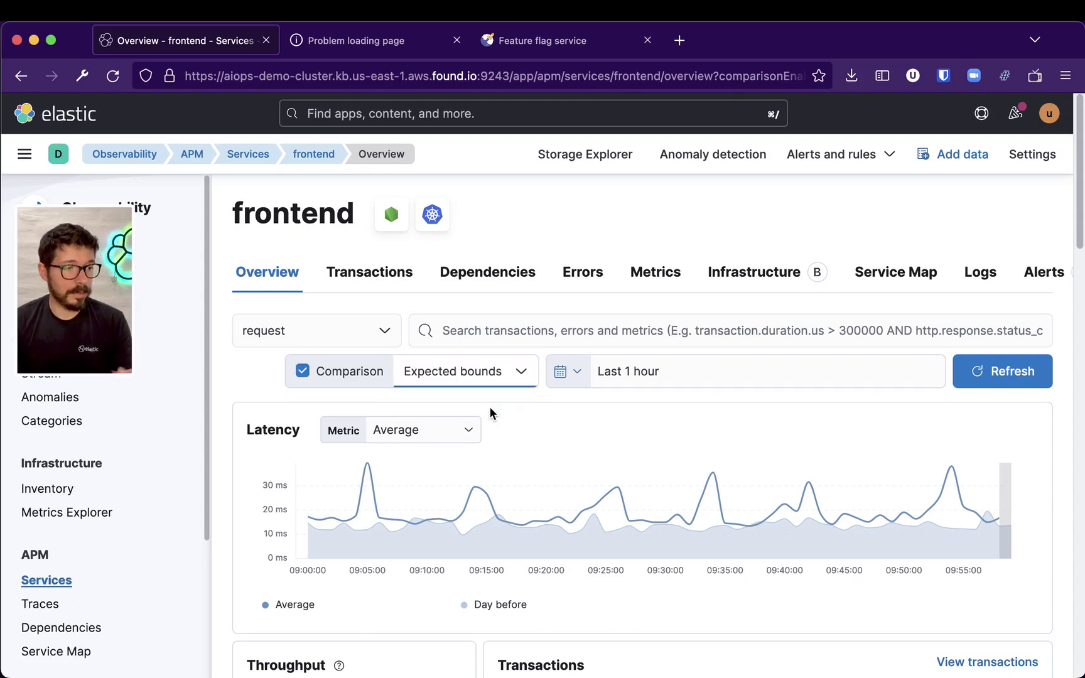
Show the last 7 days and zoom the latency chart to about Nov 18, 17:50 through Nov 19, 02:15, around the first anomaly
click(571, 373)
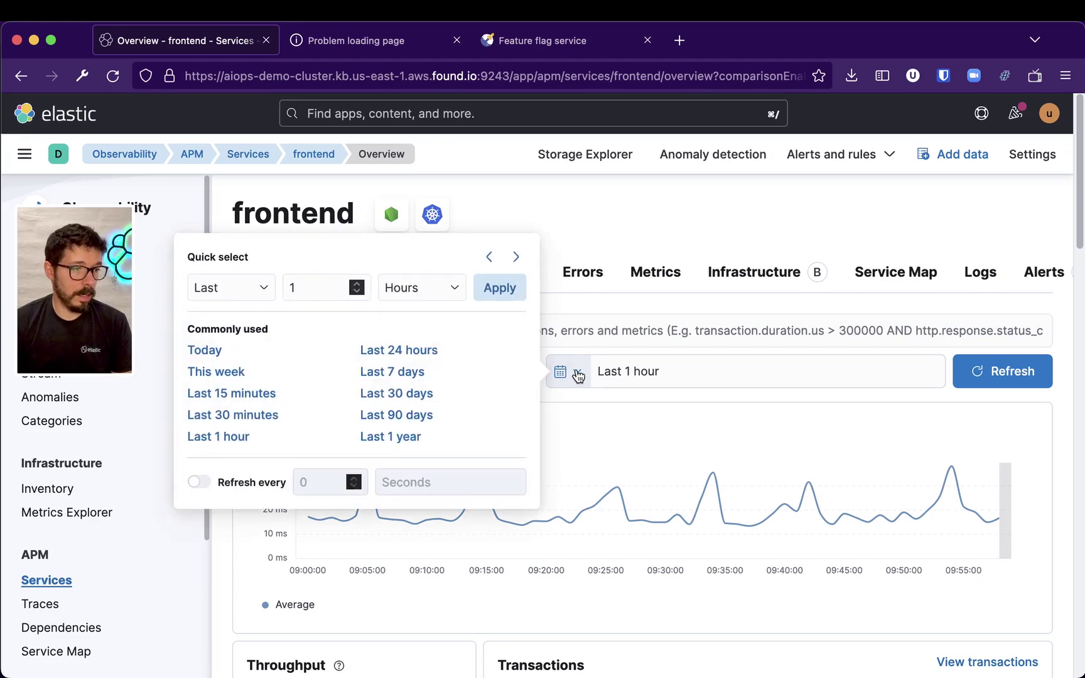
click(392, 374)
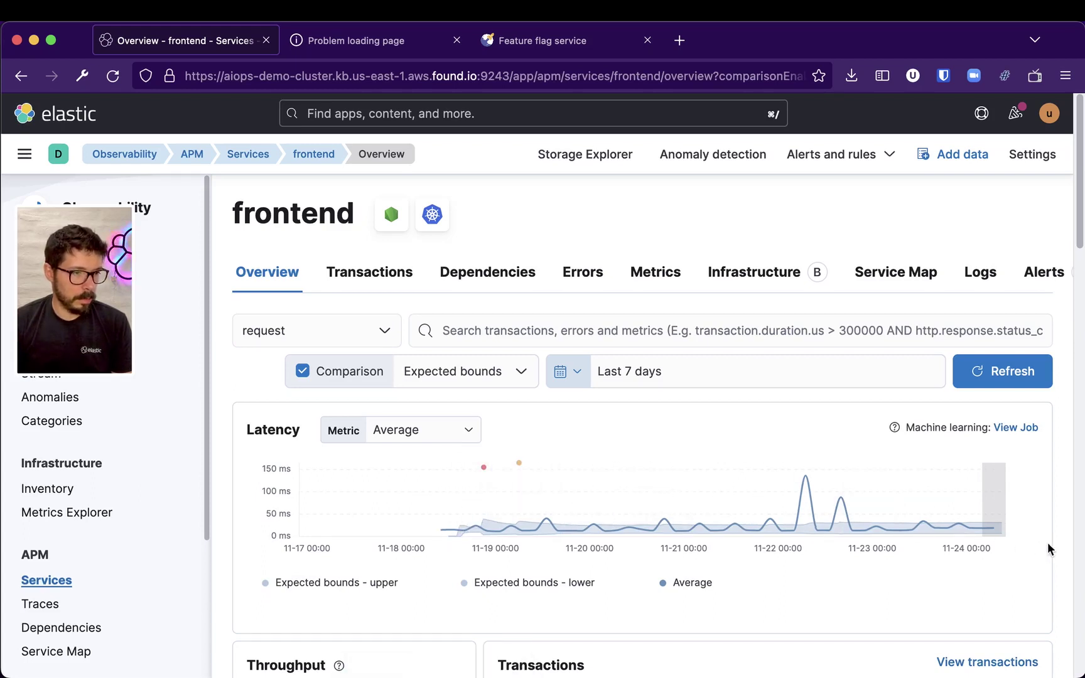
scroll(656, 484, down, 1)
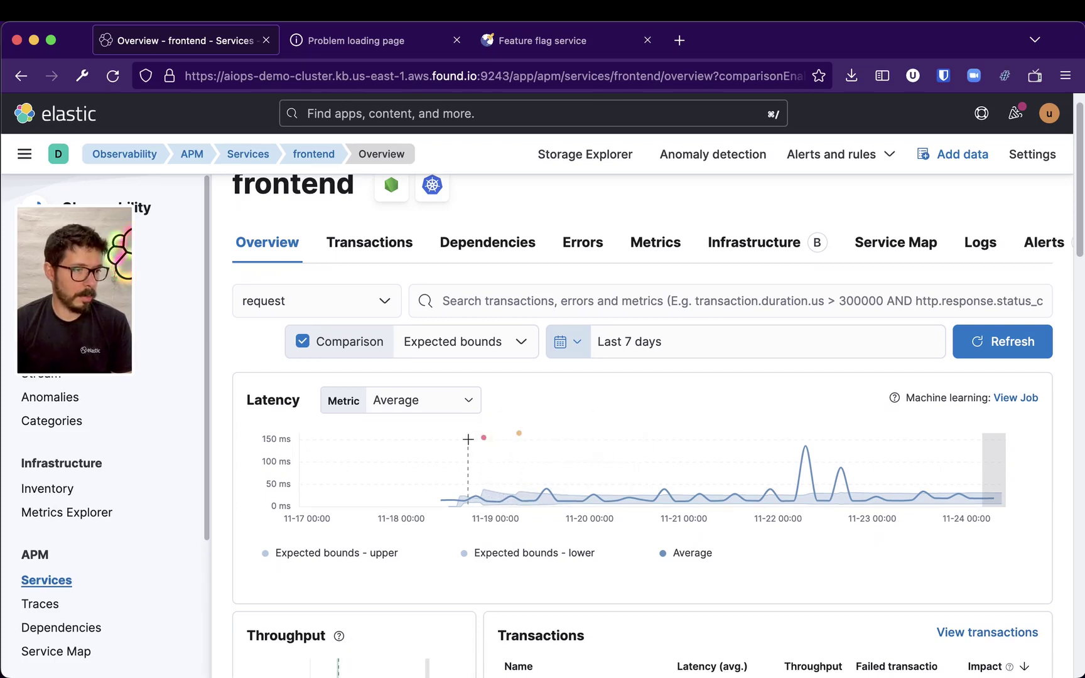
drag(471, 439, 505, 442)
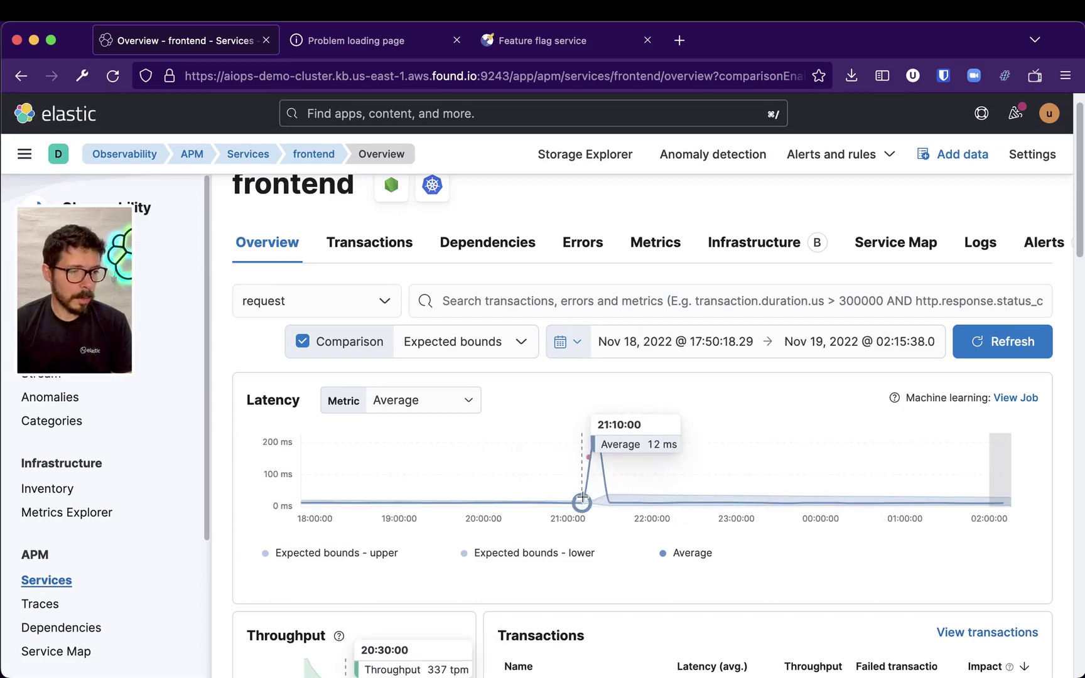
Set the frontend service's time range back to the last 7 days
scroll(691, 468, down, 1)
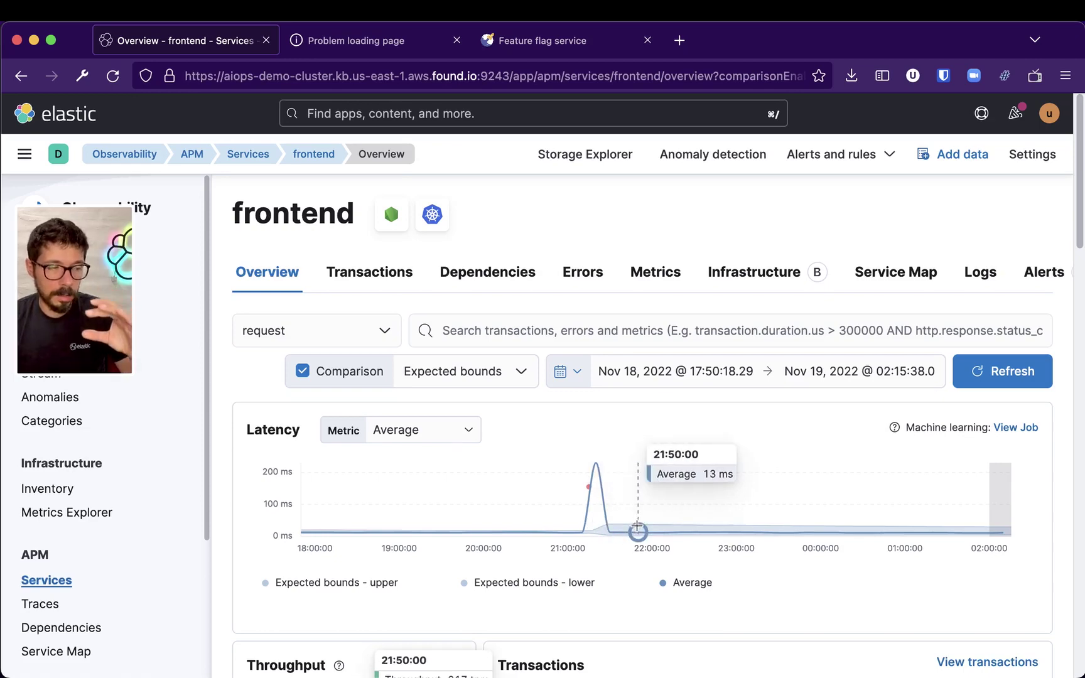
click(571, 371)
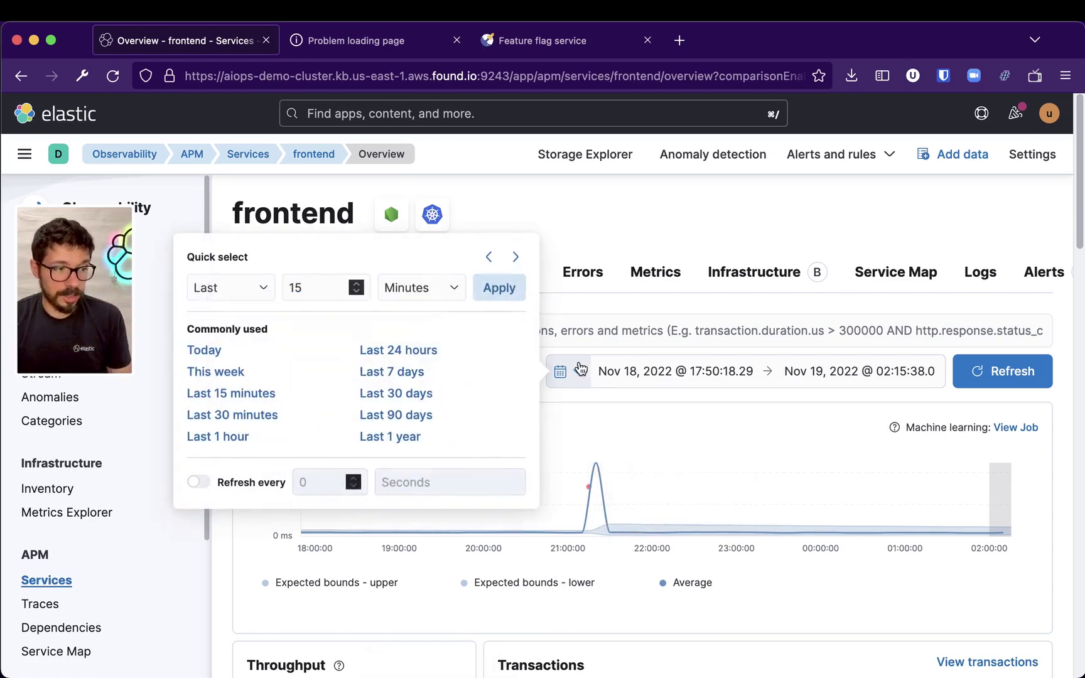
click(730, 467)
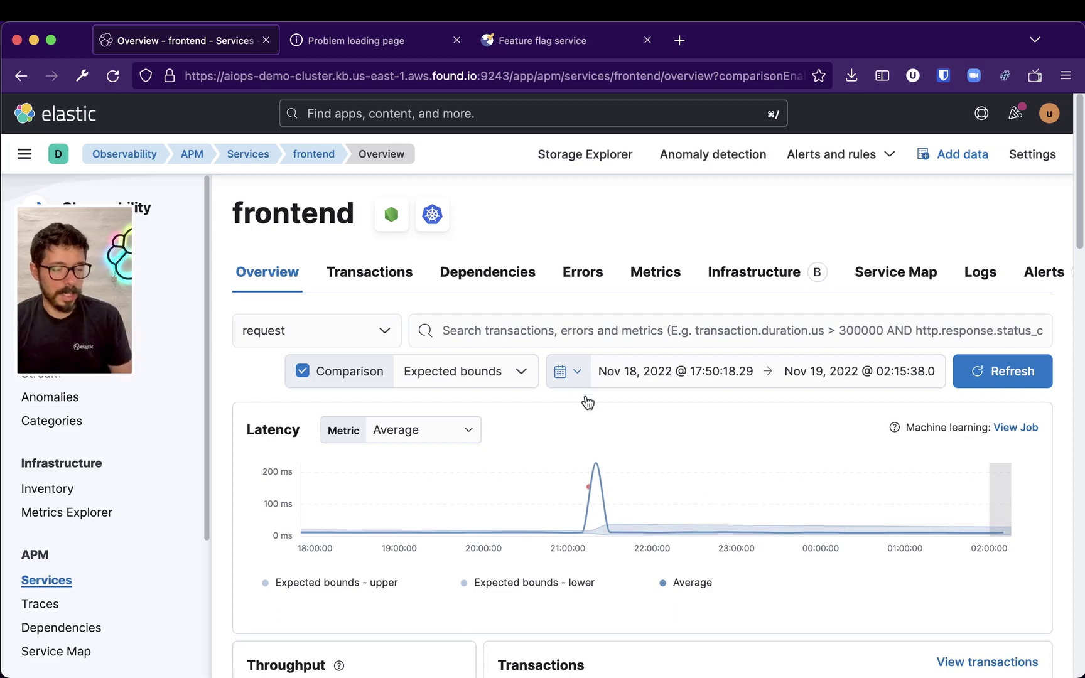
click(571, 374)
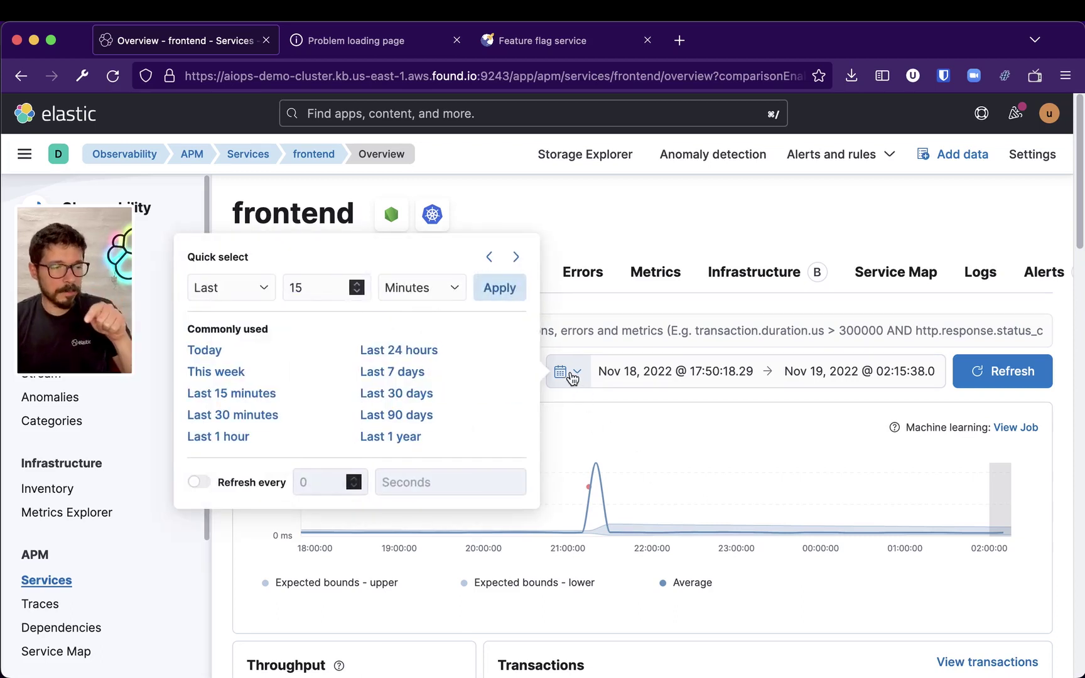
click(382, 373)
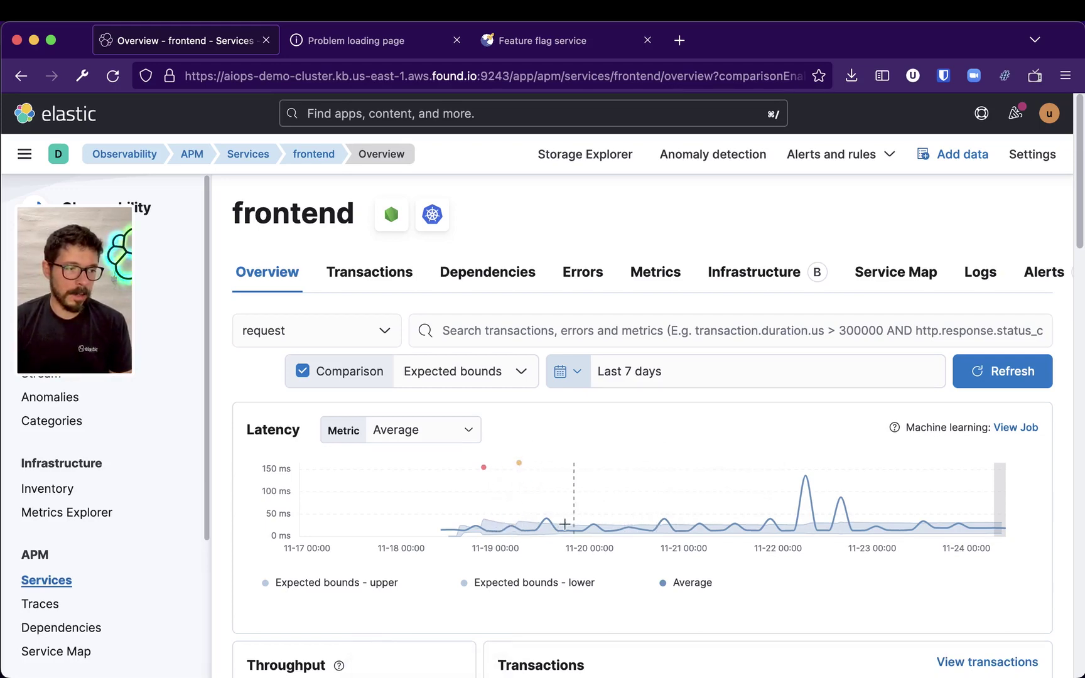
Zoom the Failed transaction rate chart to about Nov 22, 06:40 to 12:31, and review the service's errors, dependencies and latency for that period
scroll(548, 515, down, 5)
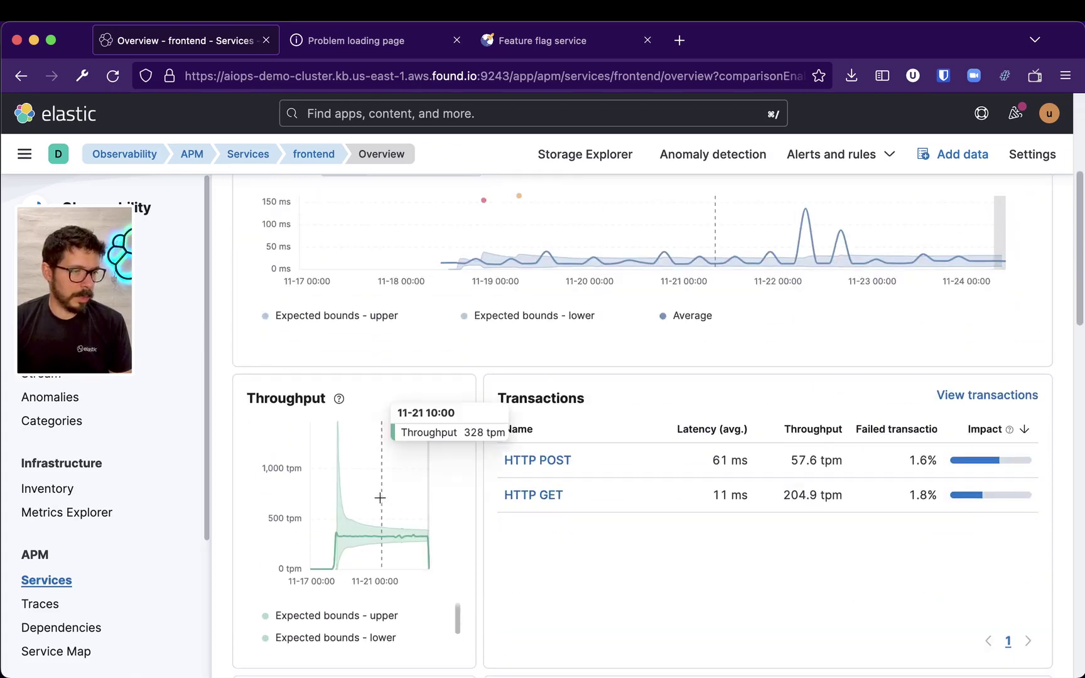
scroll(402, 496, down, 4)
scroll(472, 494, down, 3)
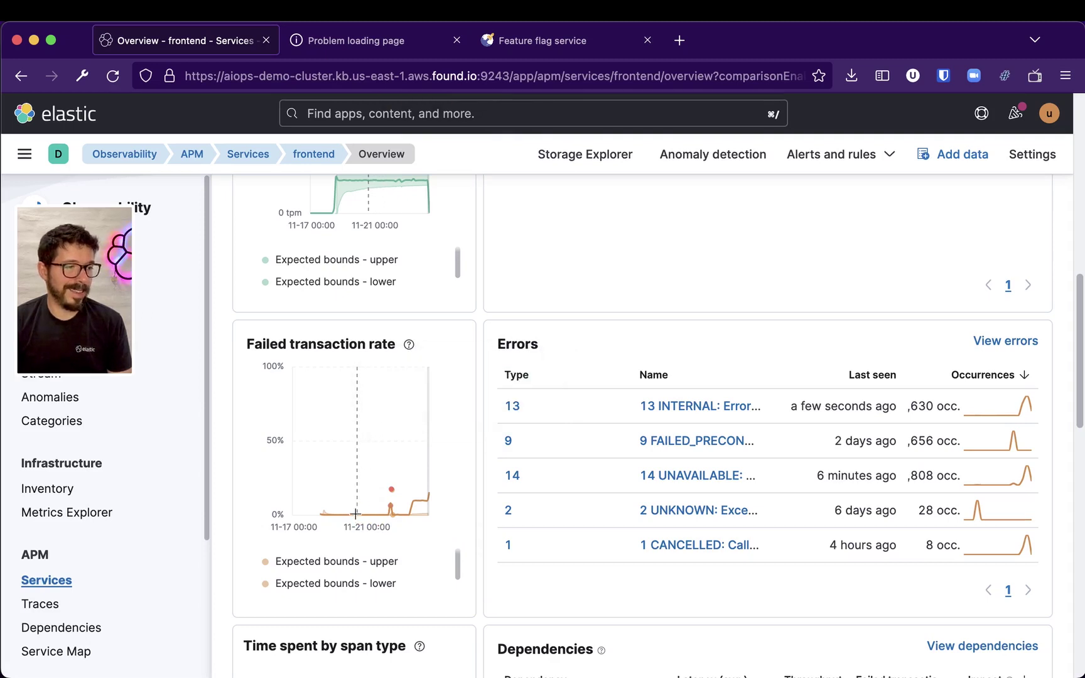
drag(377, 492, 402, 493)
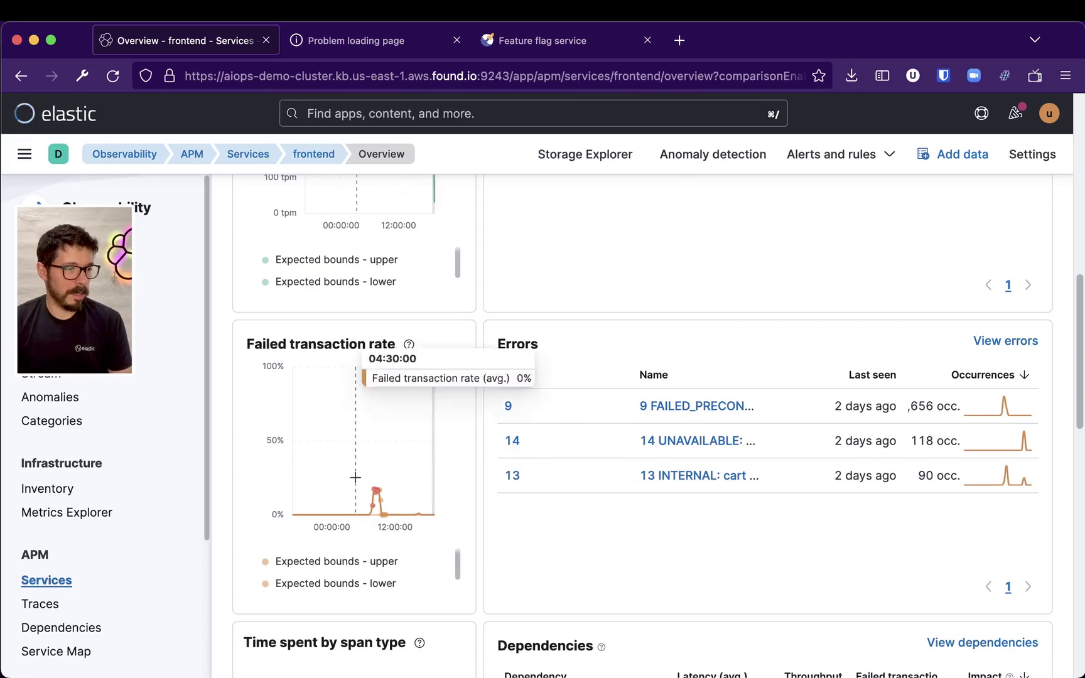
drag(339, 493, 411, 492)
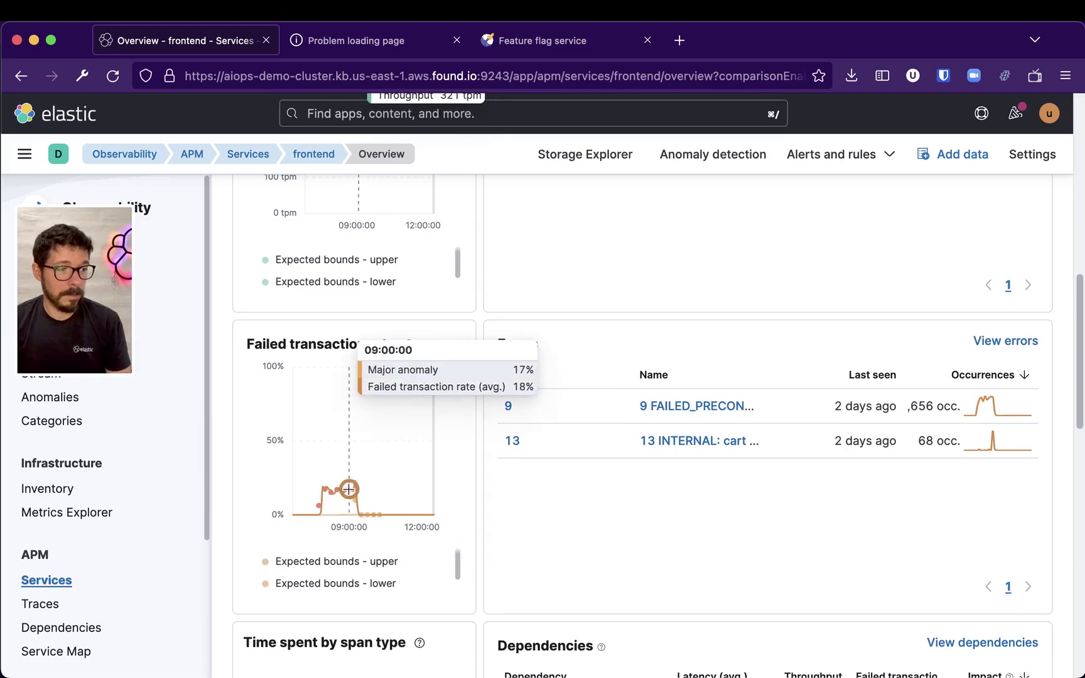
scroll(533, 487, down, 3)
scroll(659, 423, down, 10)
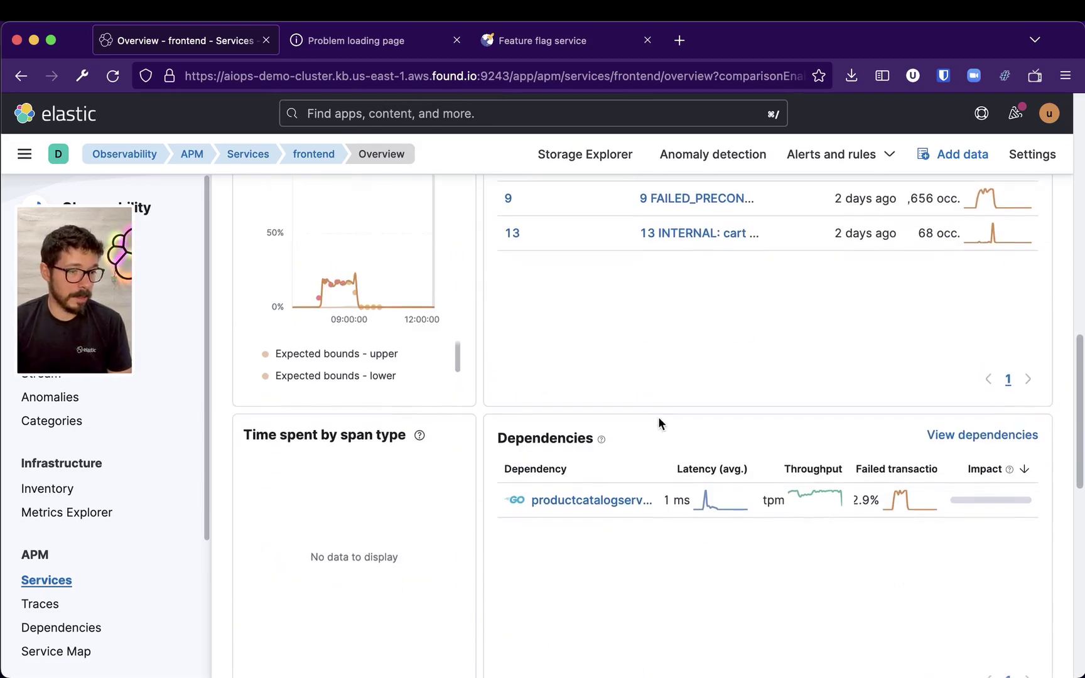
scroll(672, 426, up, 15)
scroll(673, 424, up, 6)
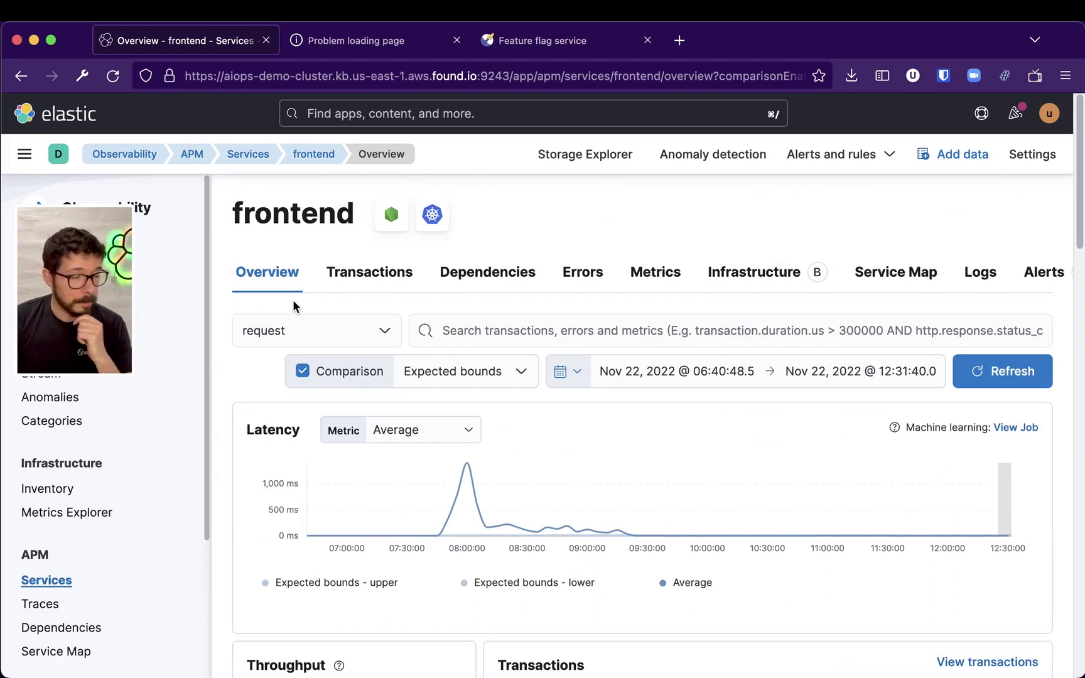
Open the Machine Learning overview and review the anomaly detection summary and overall score of the apm job group
click(49, 492)
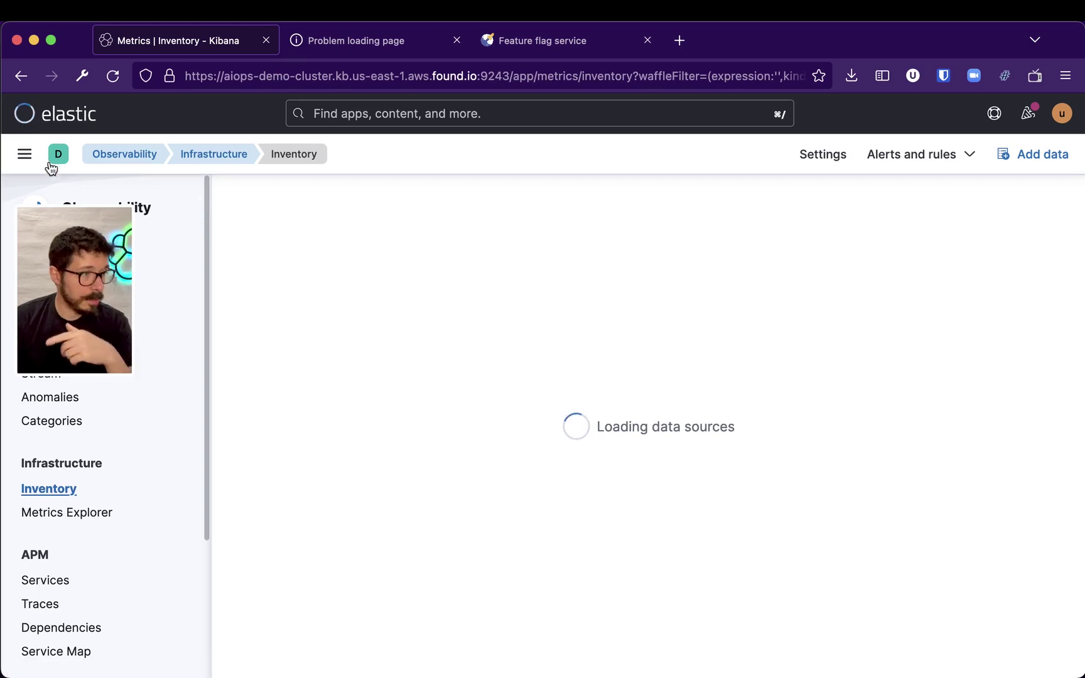
click(25, 154)
scroll(131, 482, down, 3)
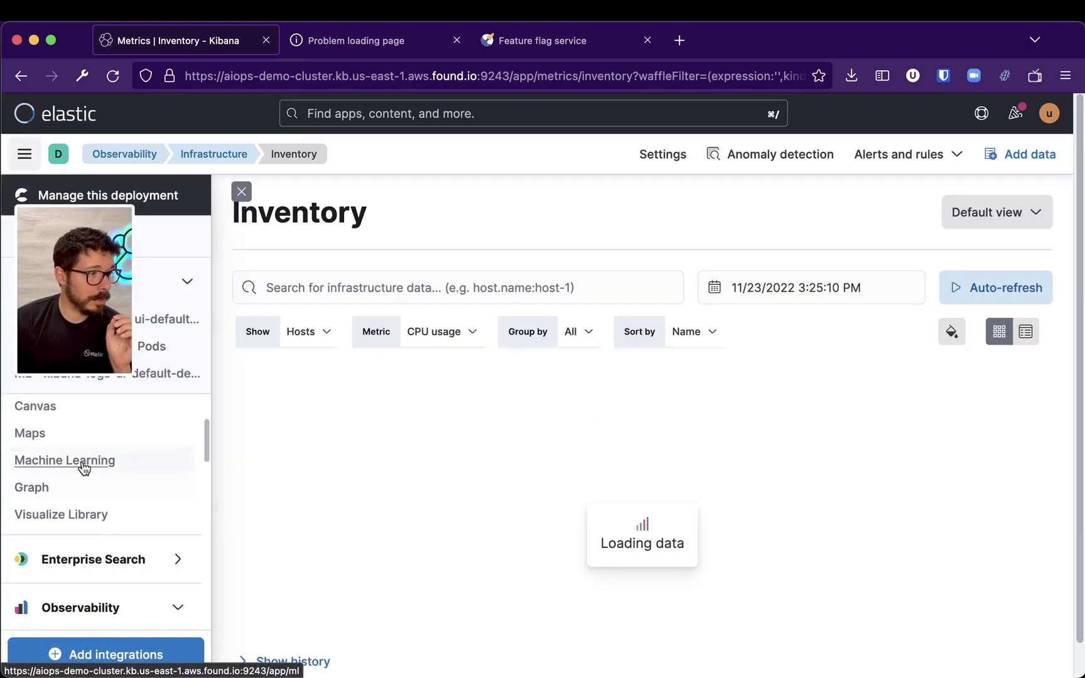
click(83, 465)
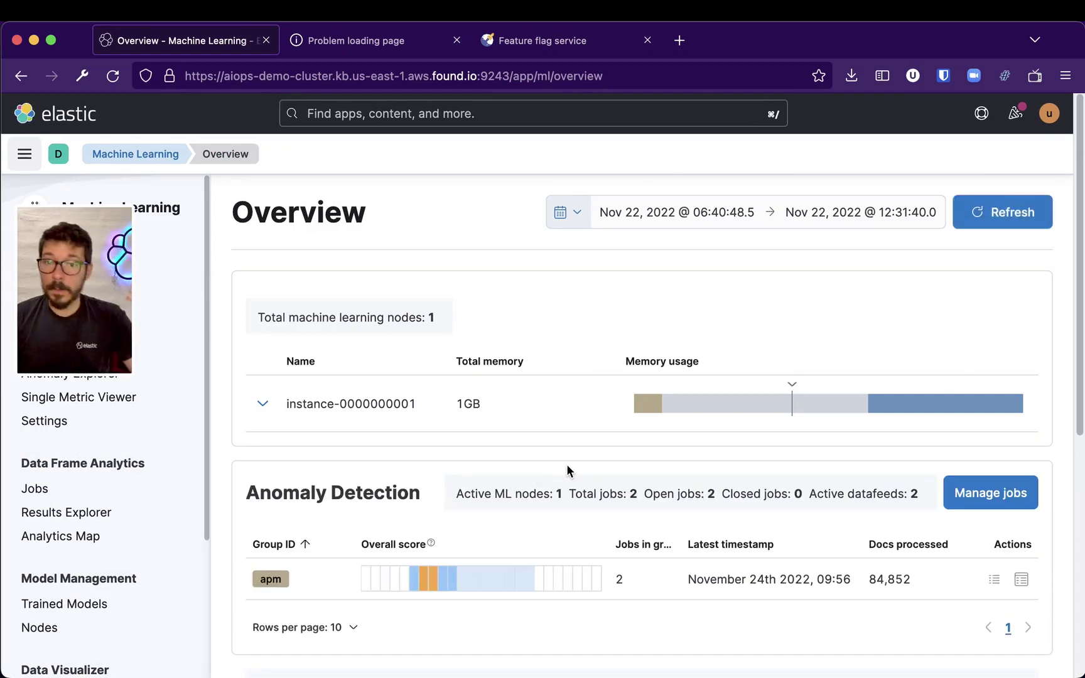
scroll(345, 552, down, 3)
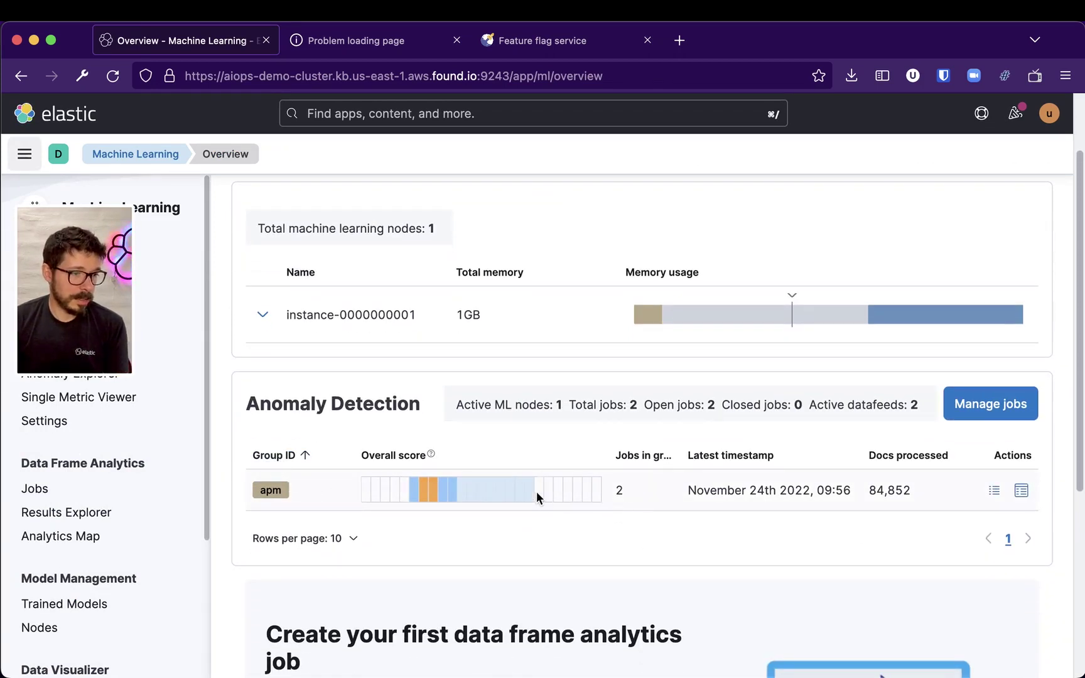
mouse_move(530, 496)
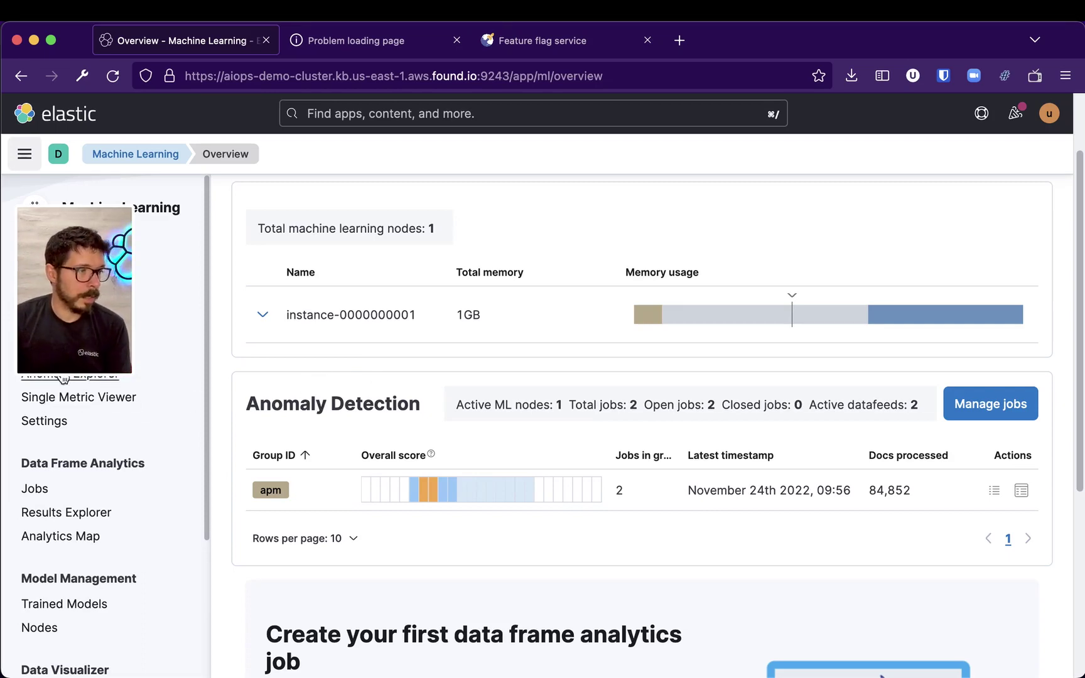
Return to Observability and open the Infrastructure inventory of hosts
scroll(499, 512, up, 3)
click(24, 154)
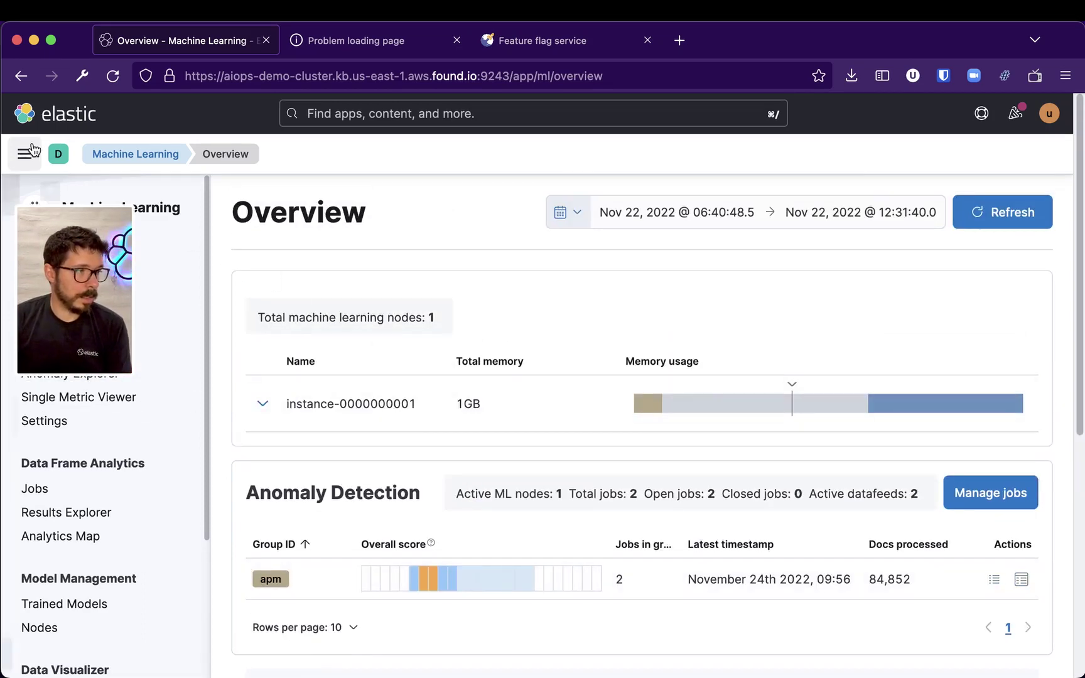
scroll(99, 509, down, 5)
scroll(99, 508, up, 3)
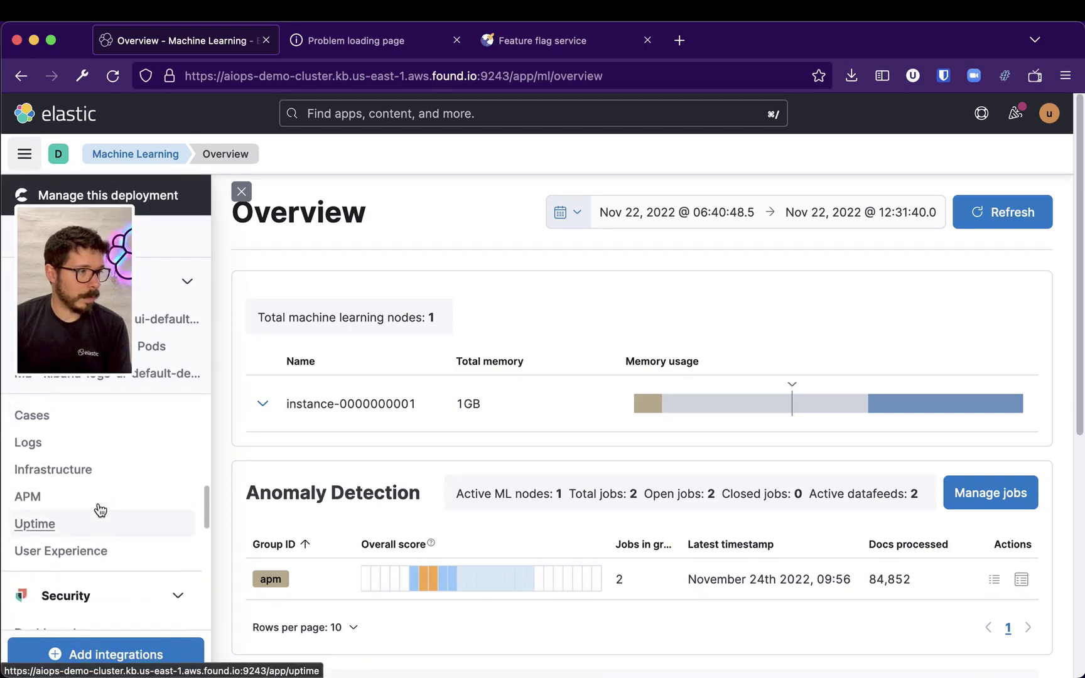
click(79, 547)
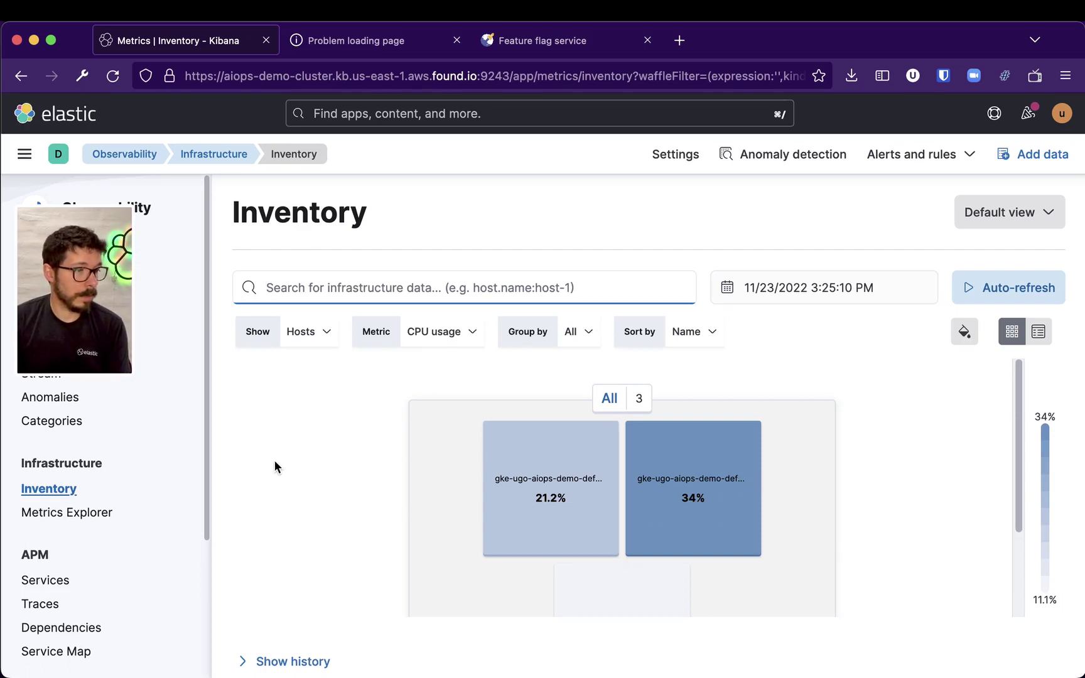
click(23, 158)
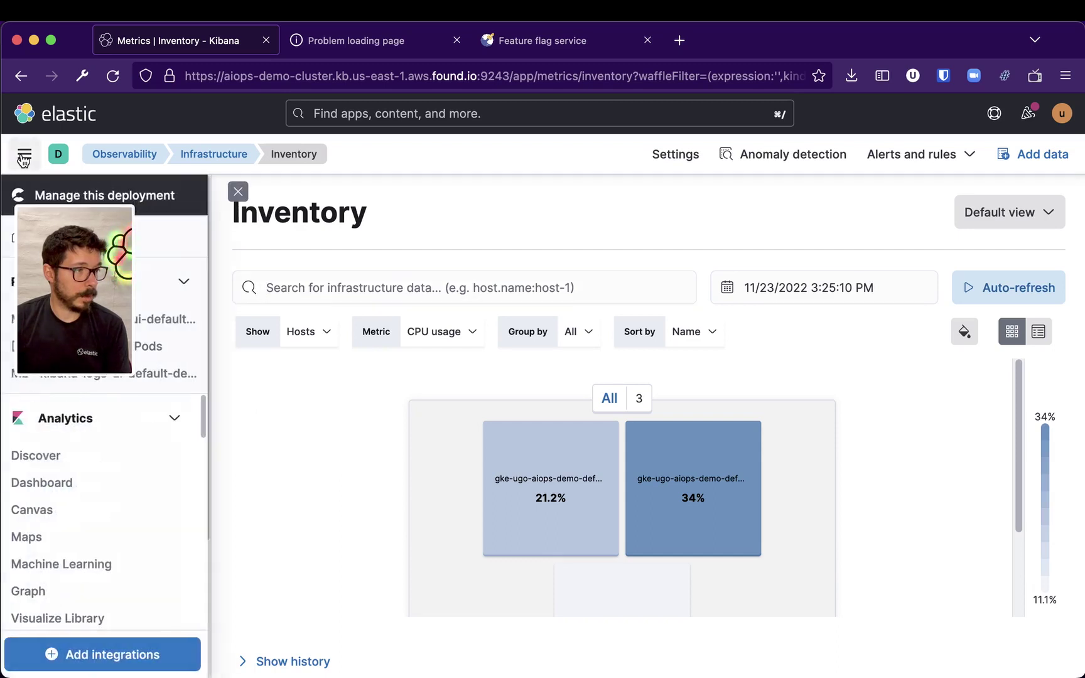
scroll(71, 504, down, 8)
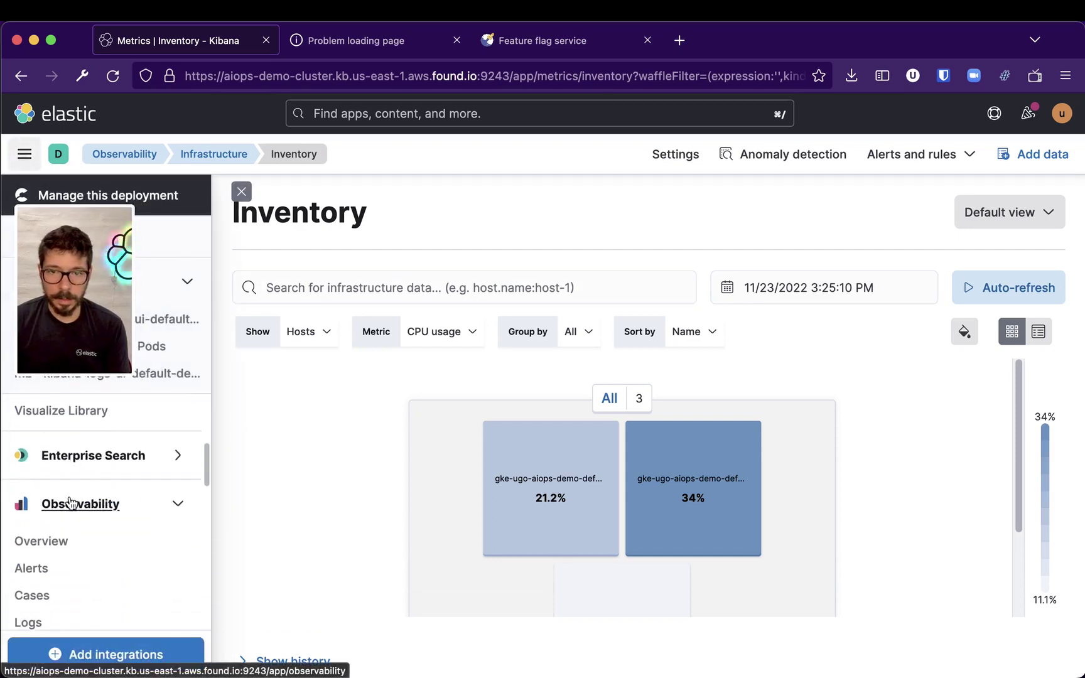
key(Escape)
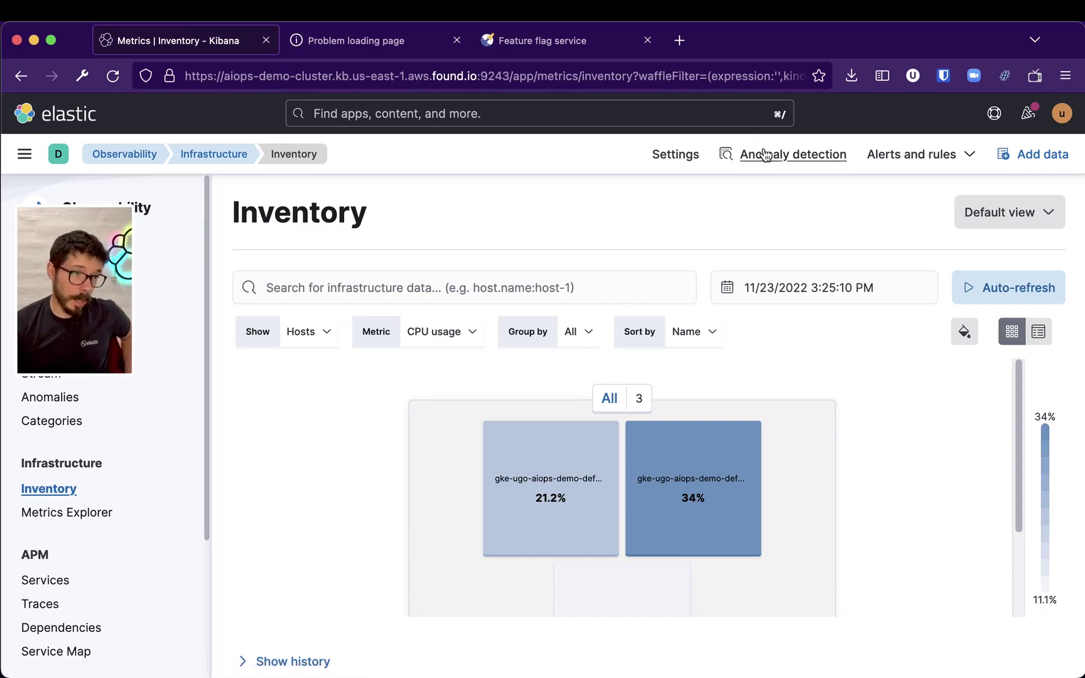
Open the inventory's machine learning anomaly detection setup for Hosts and look through the available partition fields
click(791, 158)
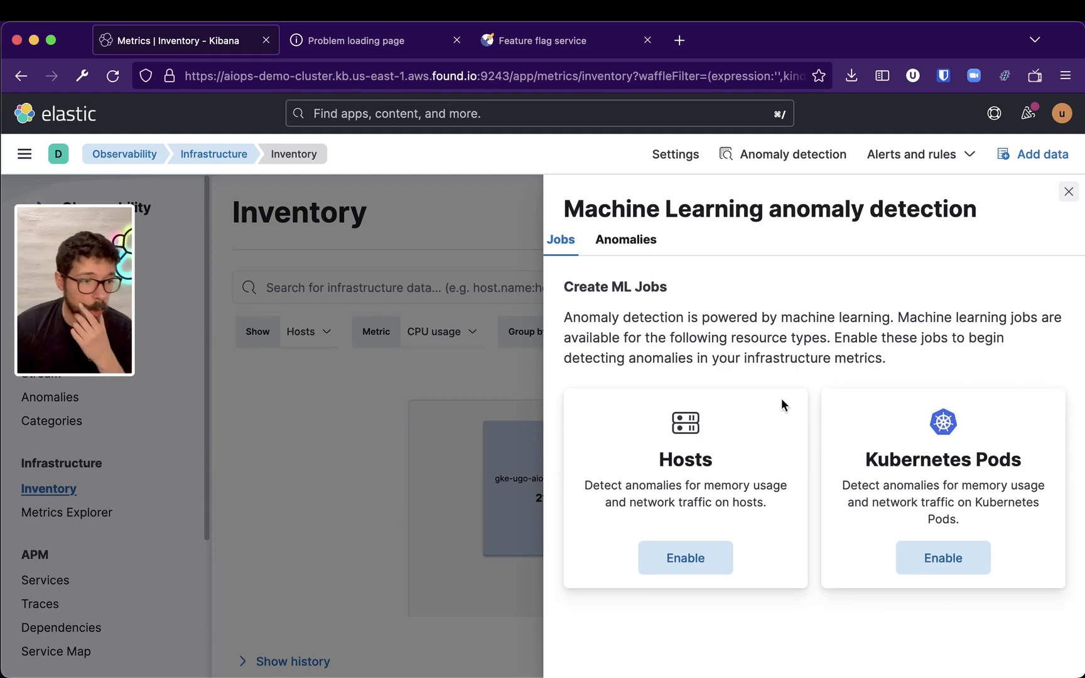
click(694, 564)
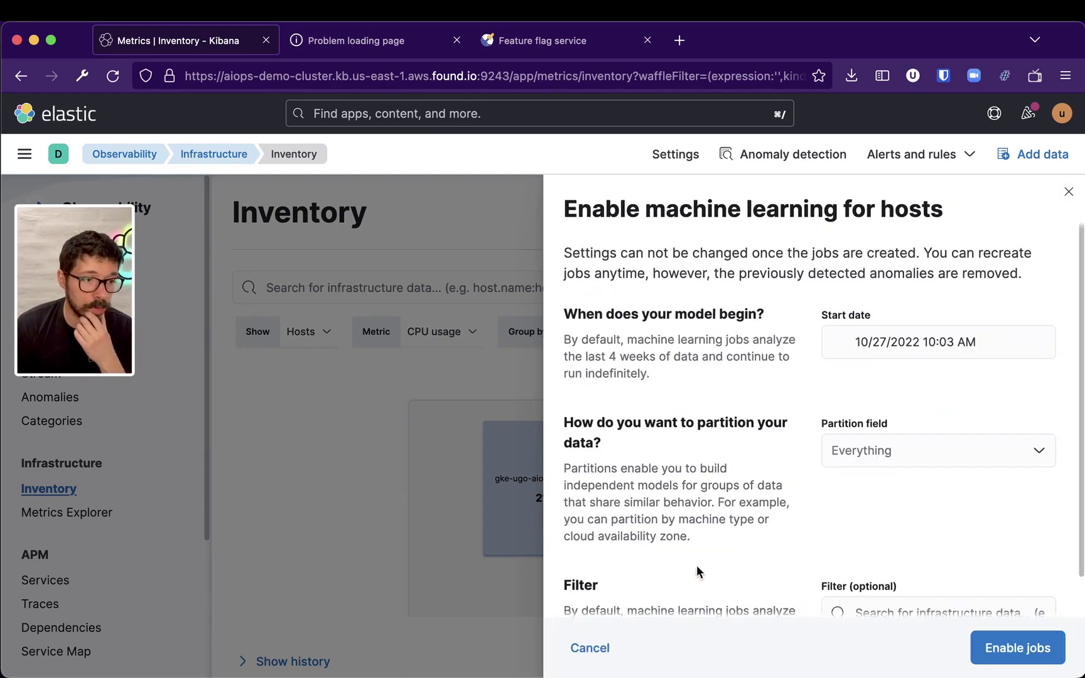
click(938, 453)
click(908, 396)
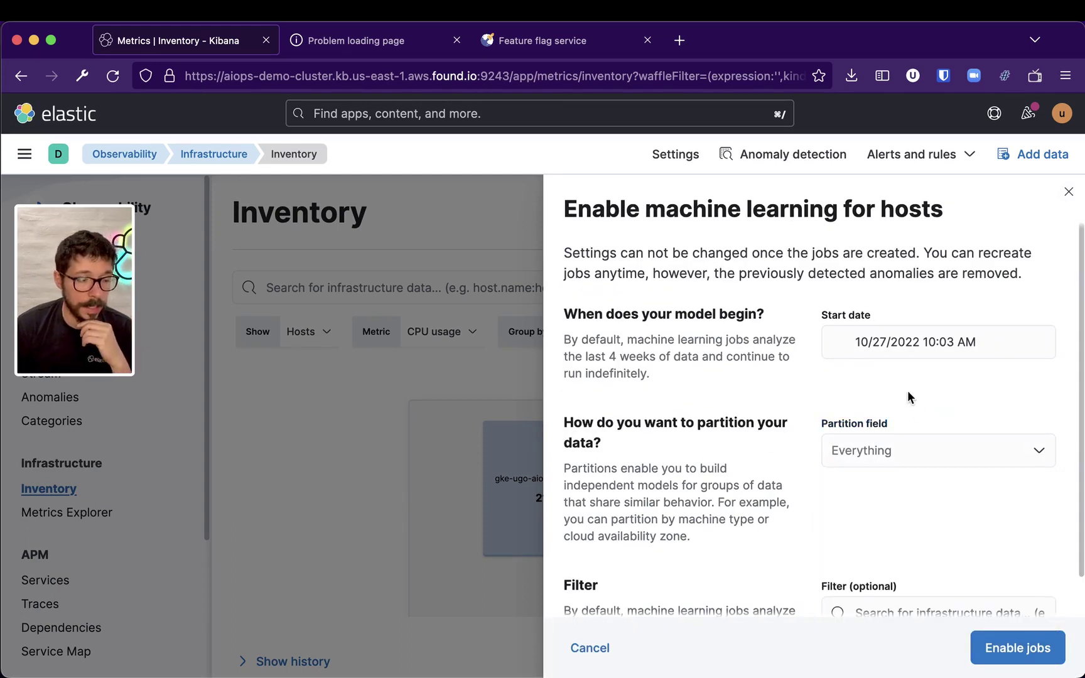
click(920, 448)
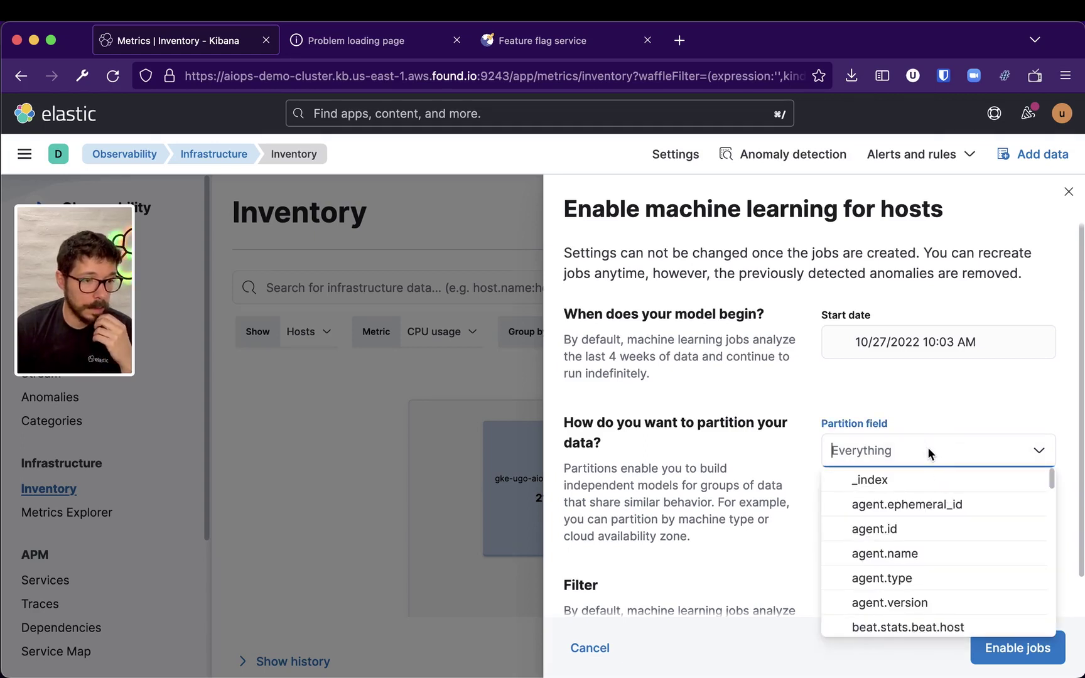
scroll(968, 545, down, 10)
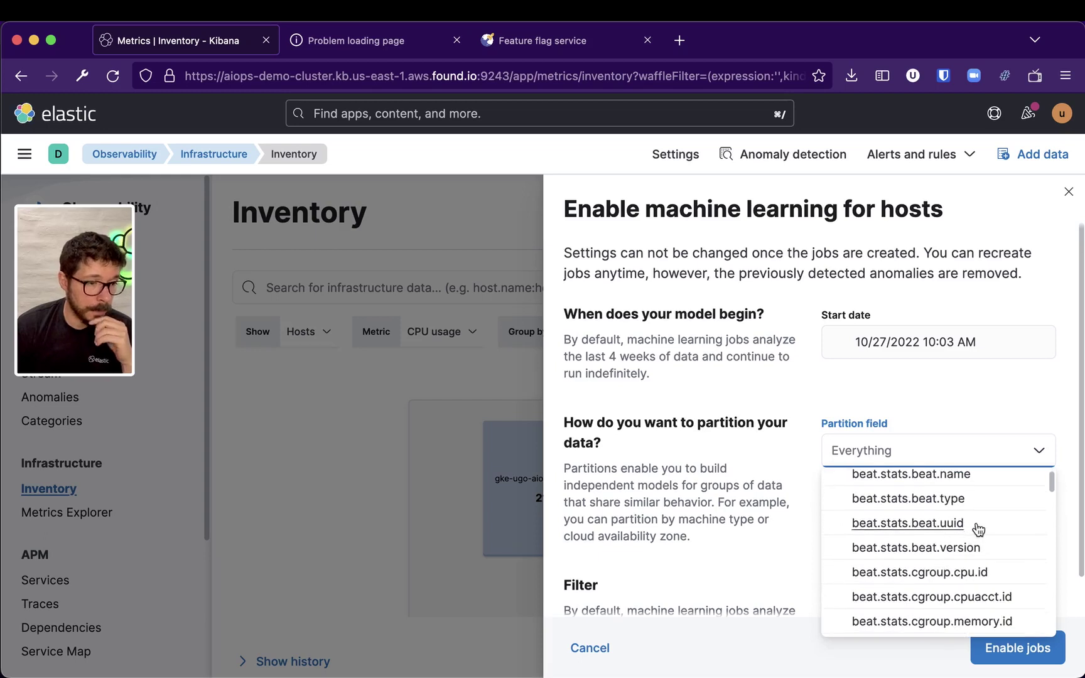
scroll(977, 525, down, 5)
click(729, 521)
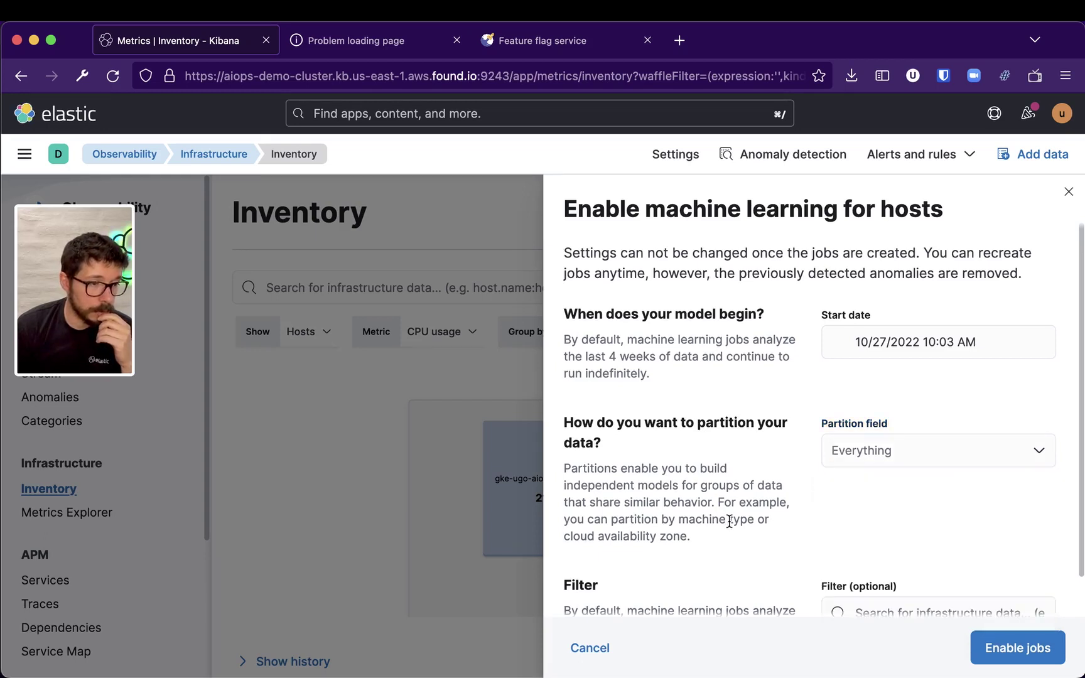
Partition the hosts anomaly detection by host.hostname and enable its jobs
click(922, 450)
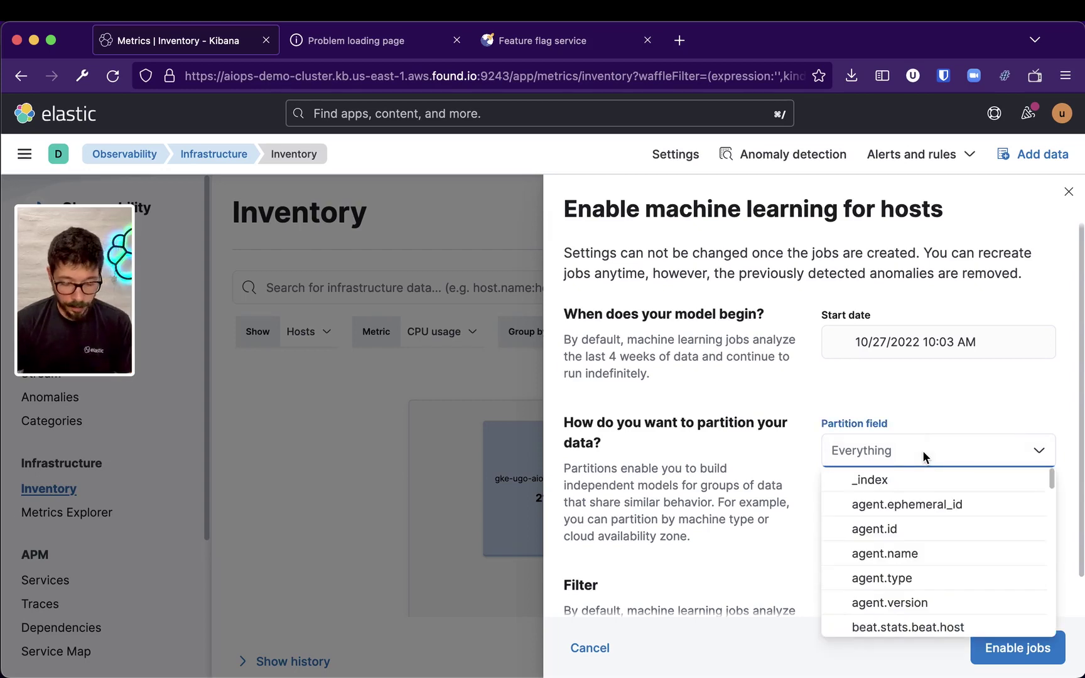
text(host)
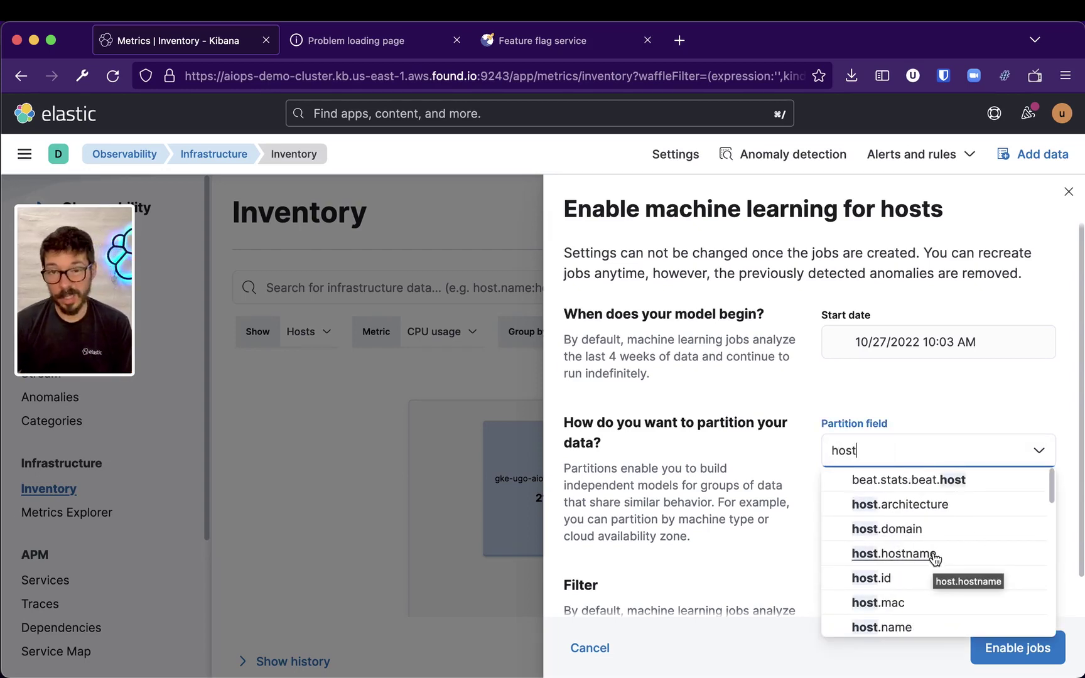
click(894, 553)
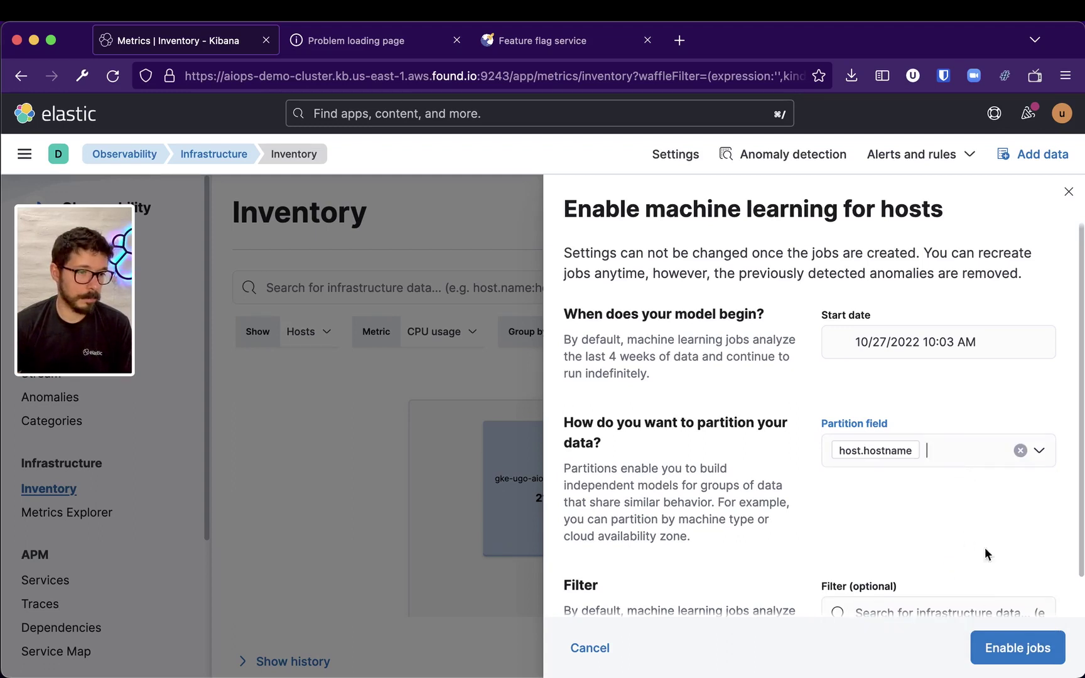
click(1015, 647)
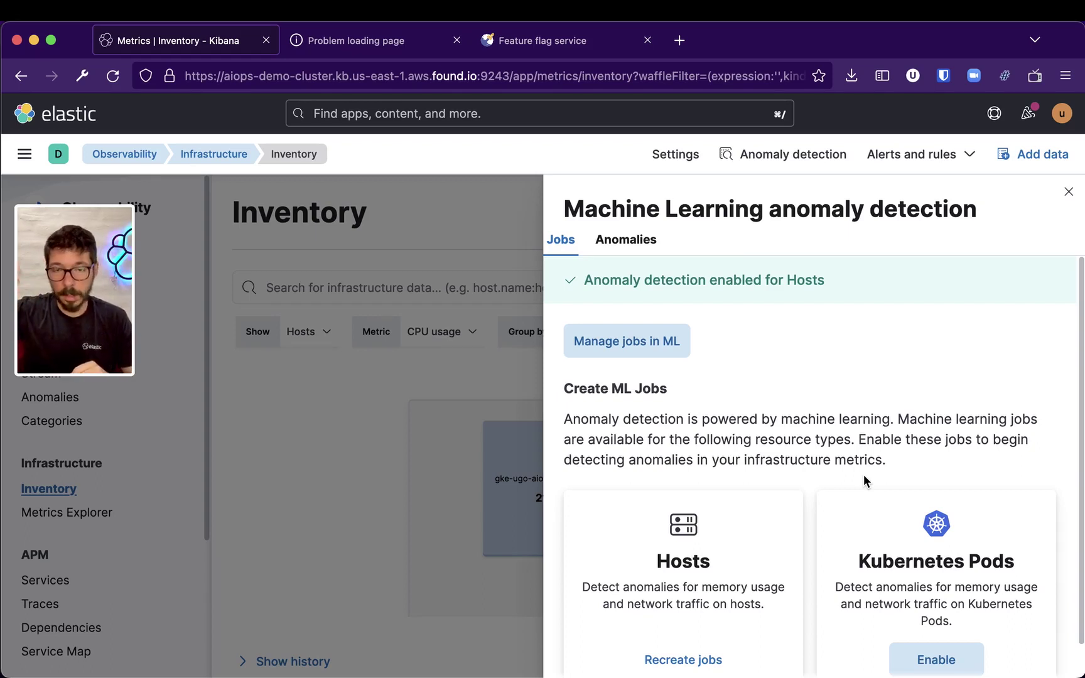
Open the anomaly detection setup for Kubernetes Pods and replace its partition field with container.name
scroll(870, 427, down, 1)
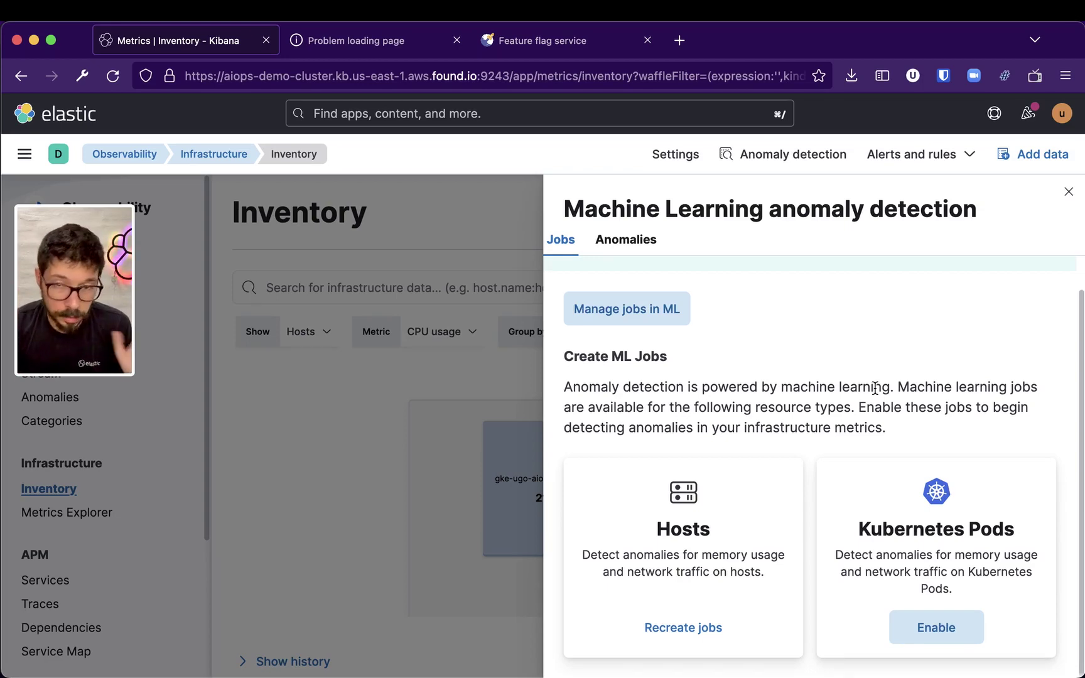
click(938, 625)
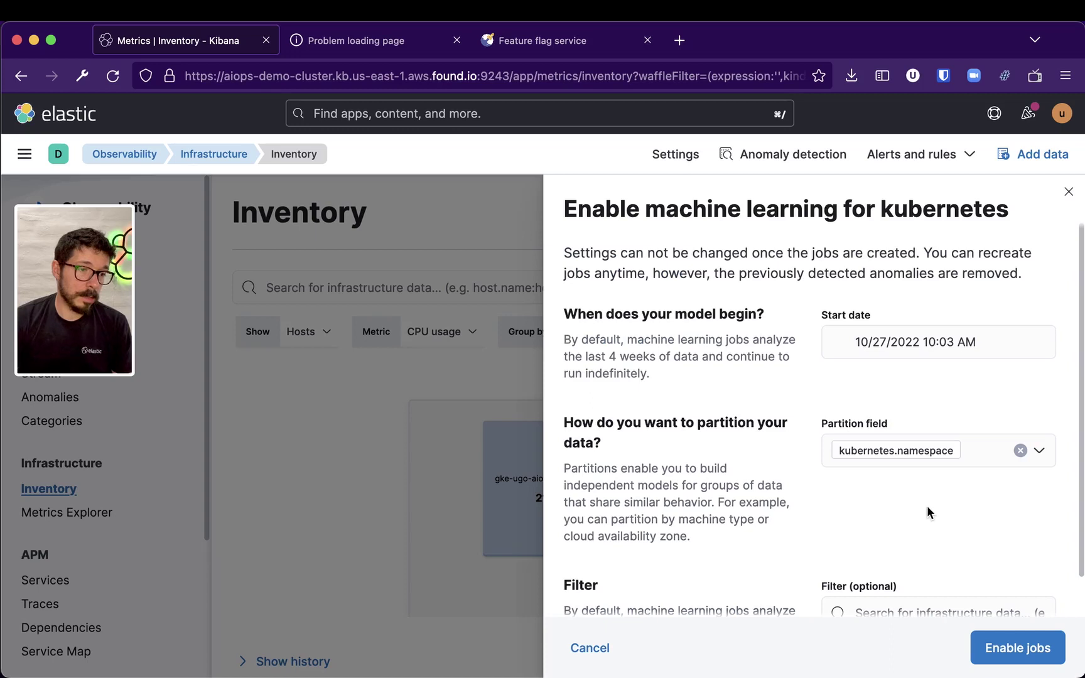
click(971, 449)
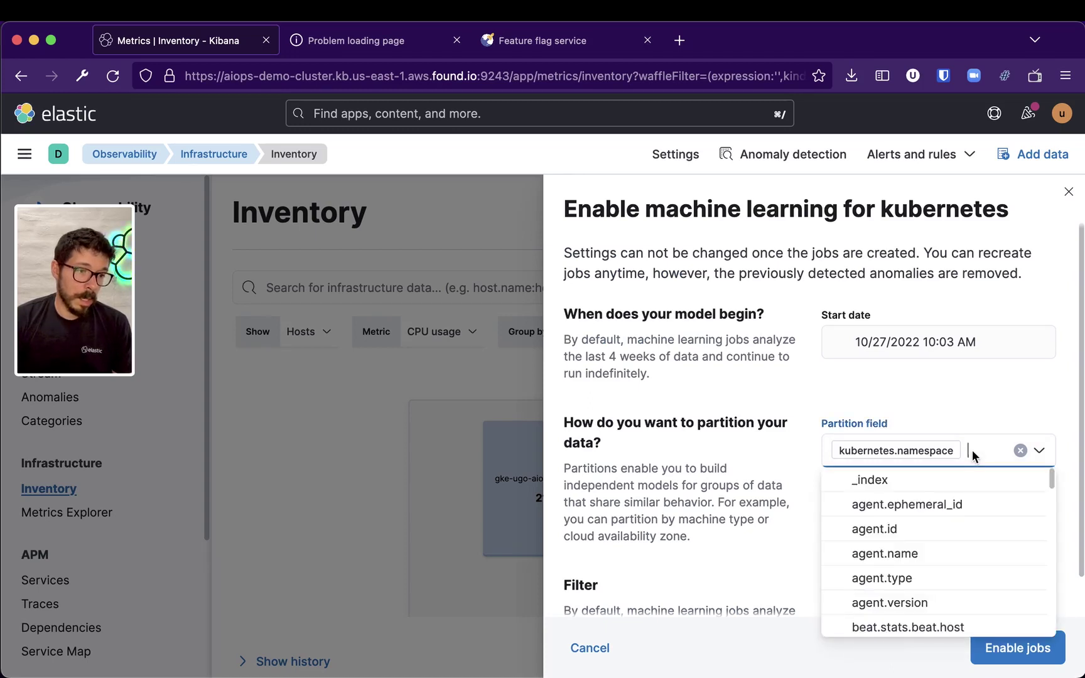
click(1020, 450)
text(contqin)
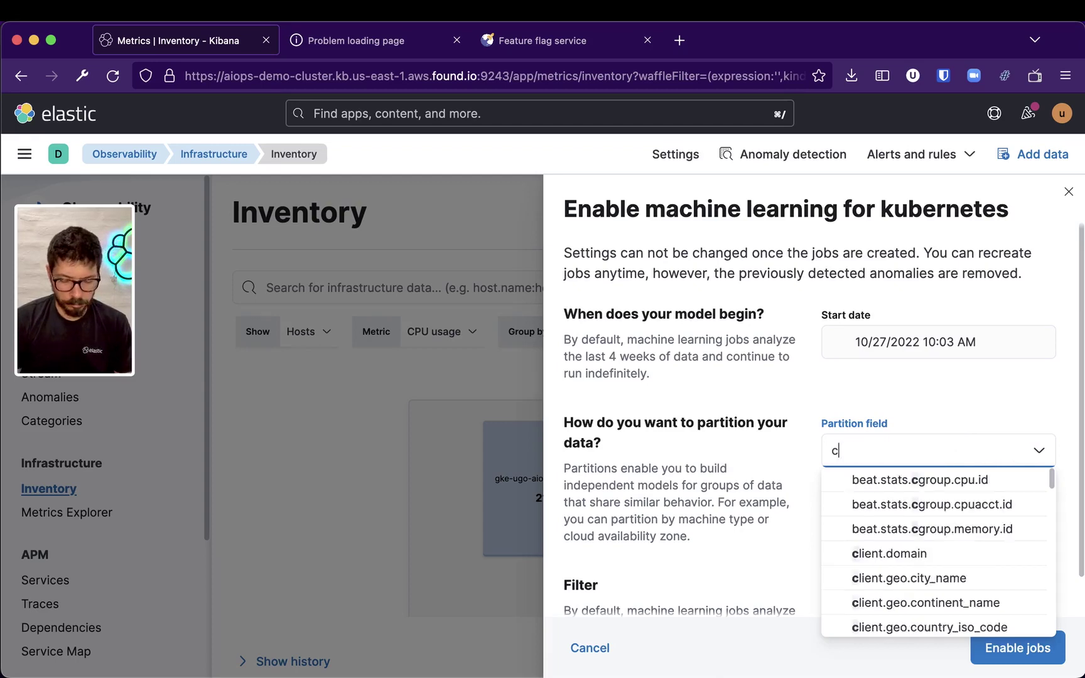
key(BackSpace)
key(BackSpace)
key(BackSpace)
text(a)
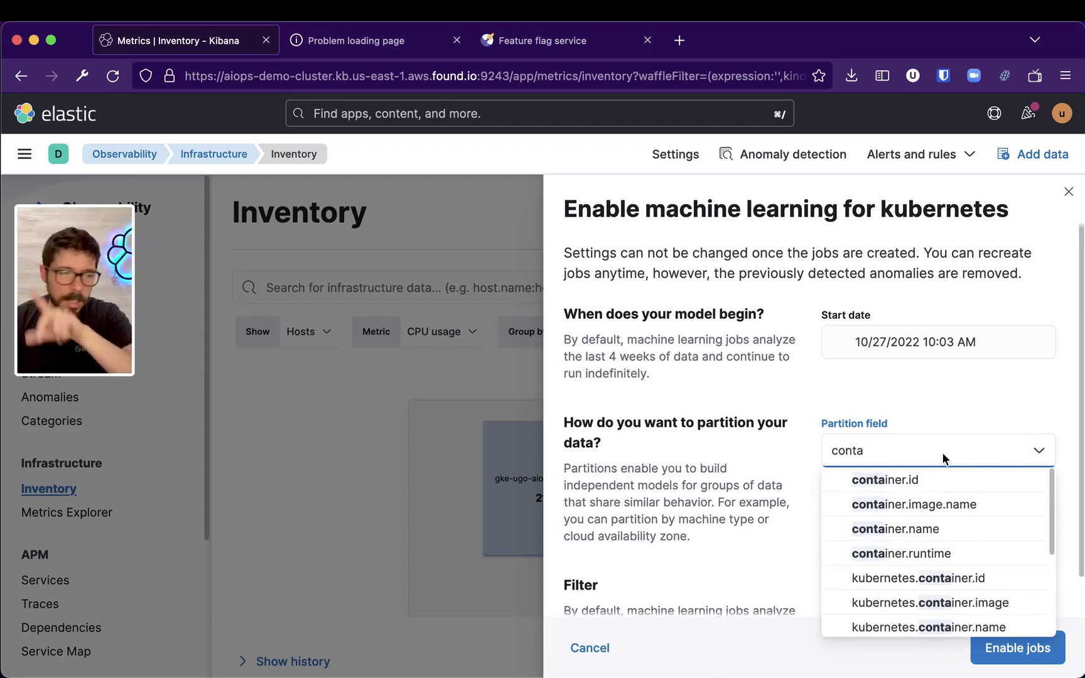
click(947, 528)
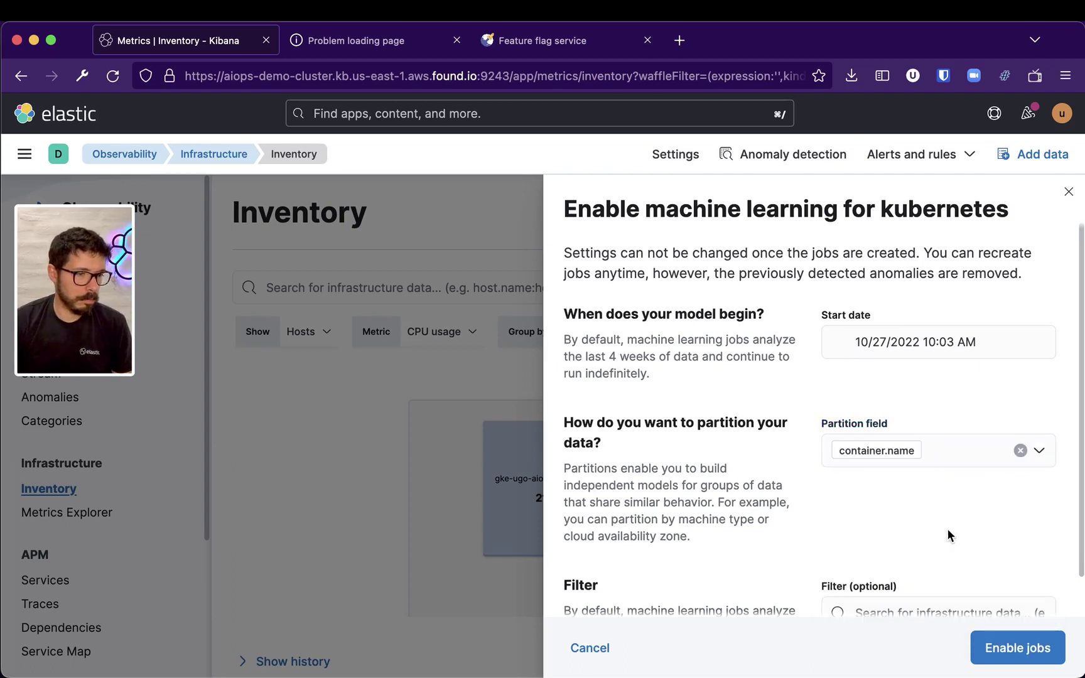
Set the Kubernetes model's start date to 11/20/2022 10:03 AM and enable its anomaly detection jobs
scroll(946, 528, down, 1)
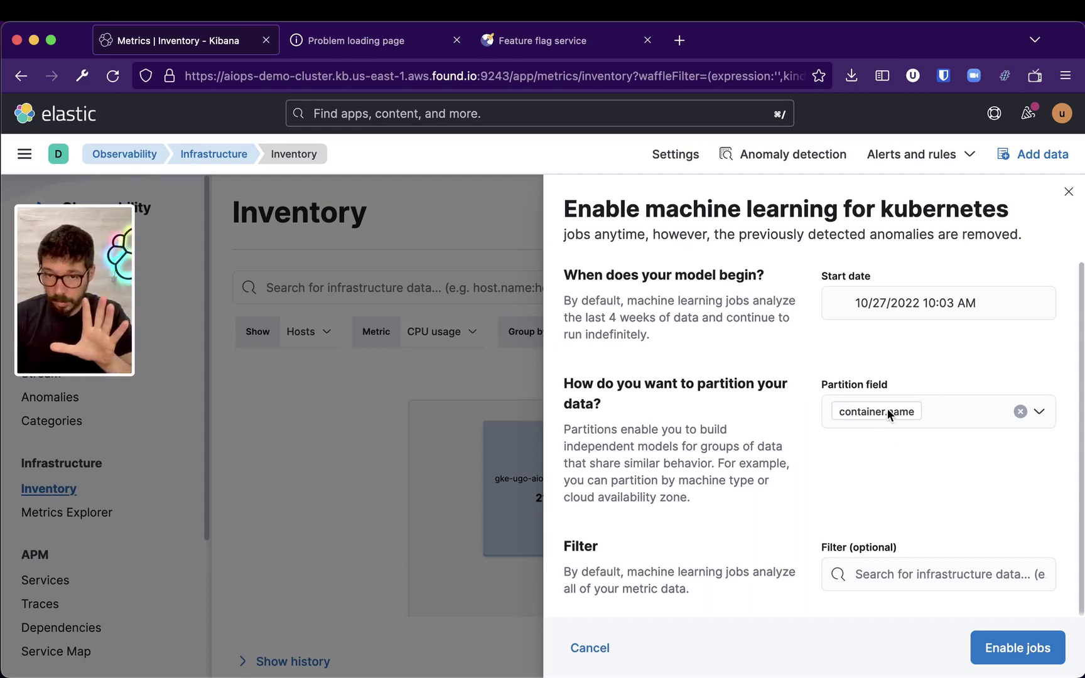
click(908, 305)
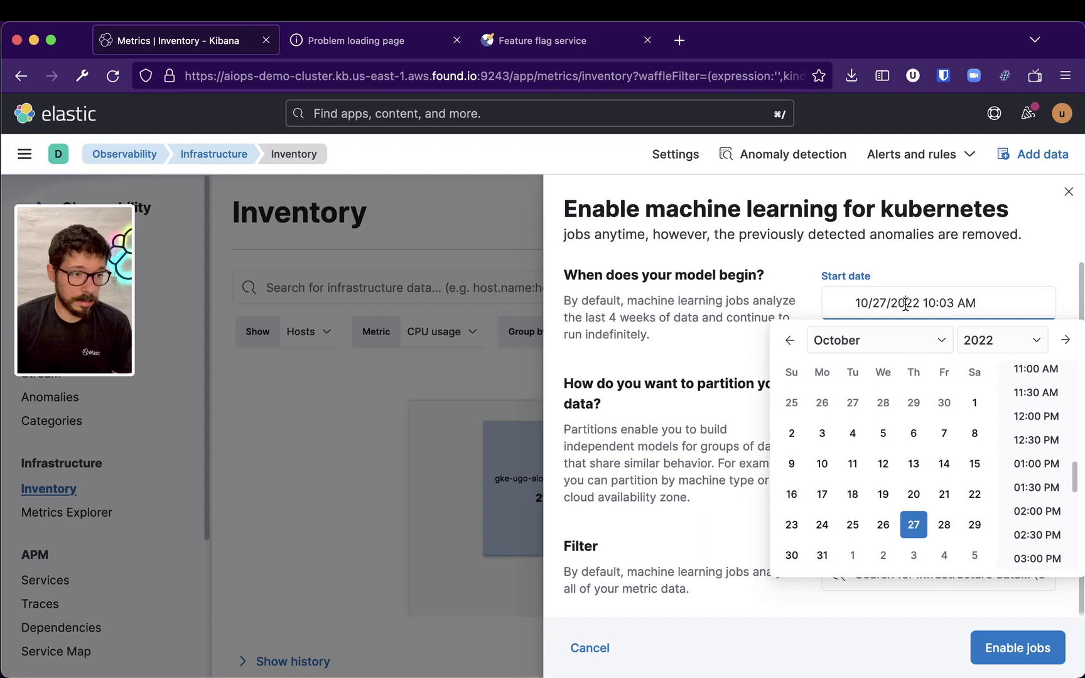
click(933, 344)
scroll(852, 497, down, 3)
click(853, 499)
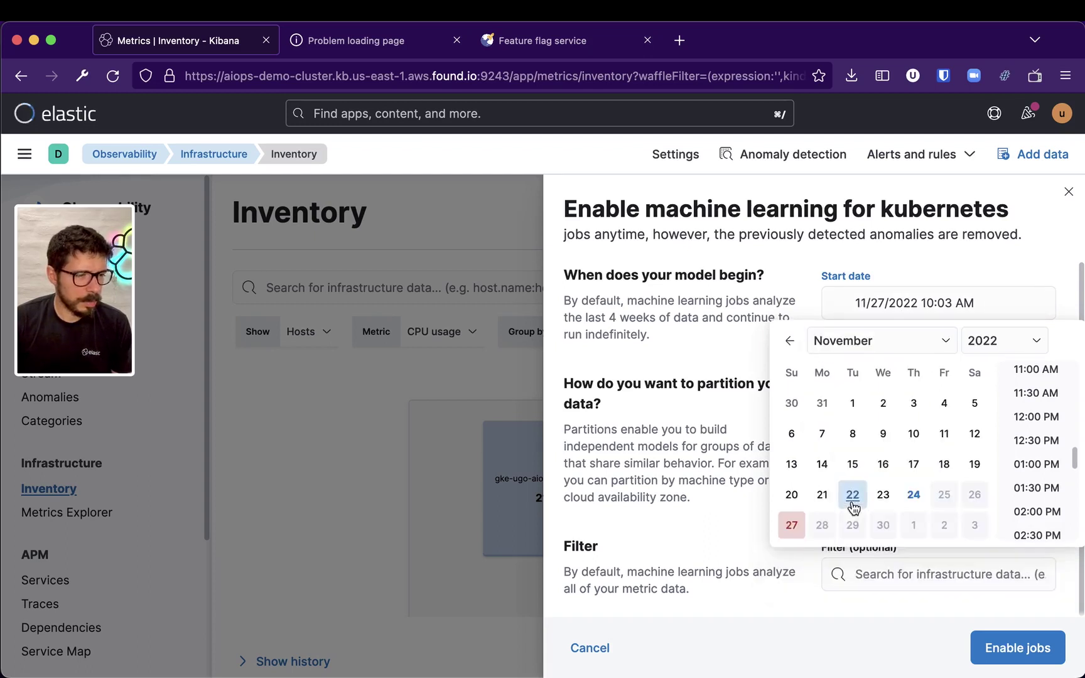
click(792, 497)
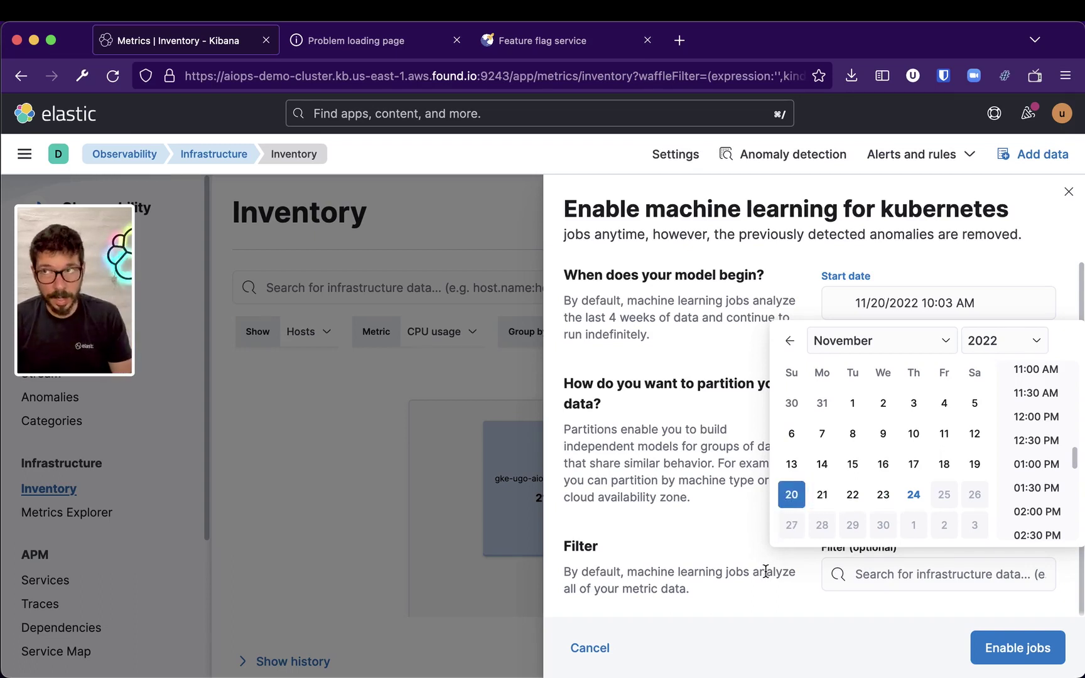
click(749, 550)
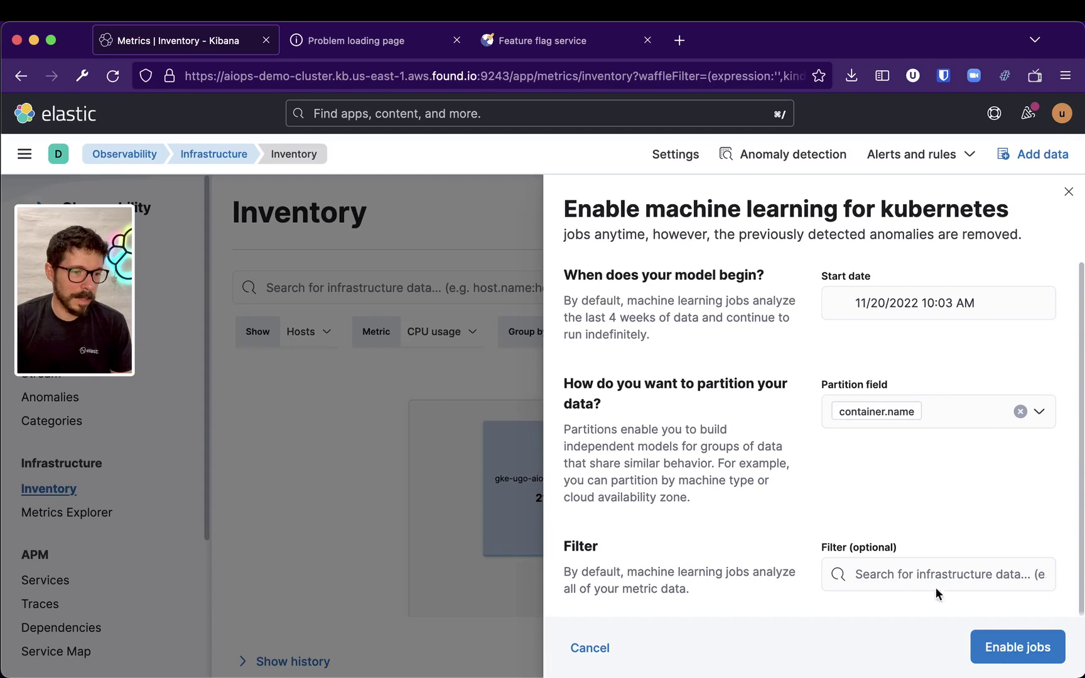
click(893, 573)
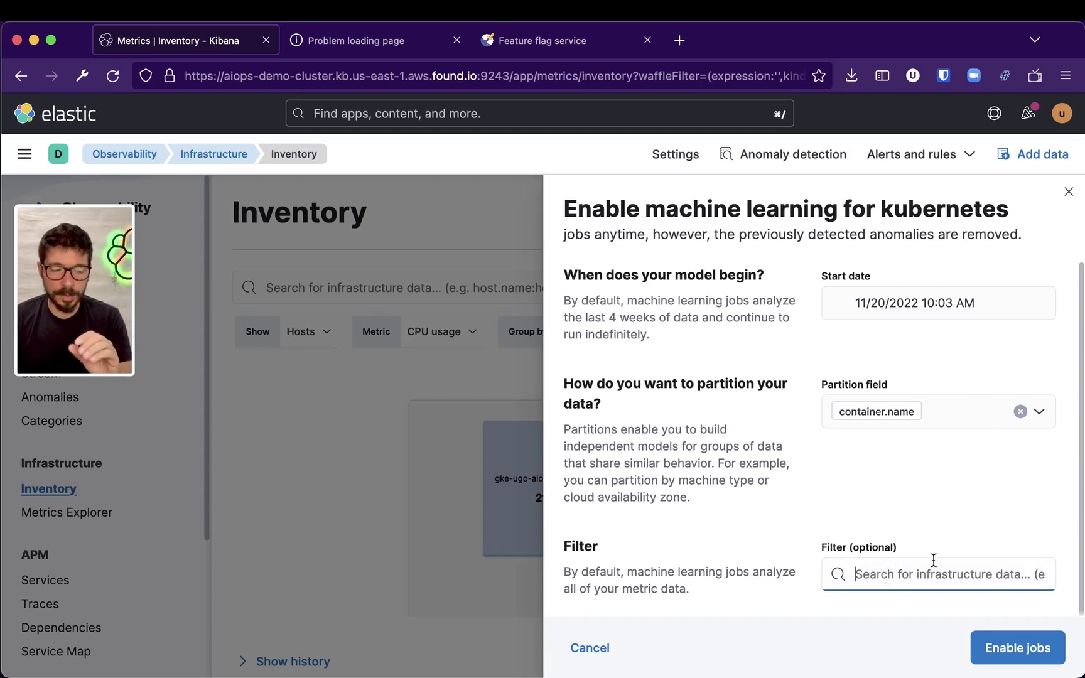
click(1018, 653)
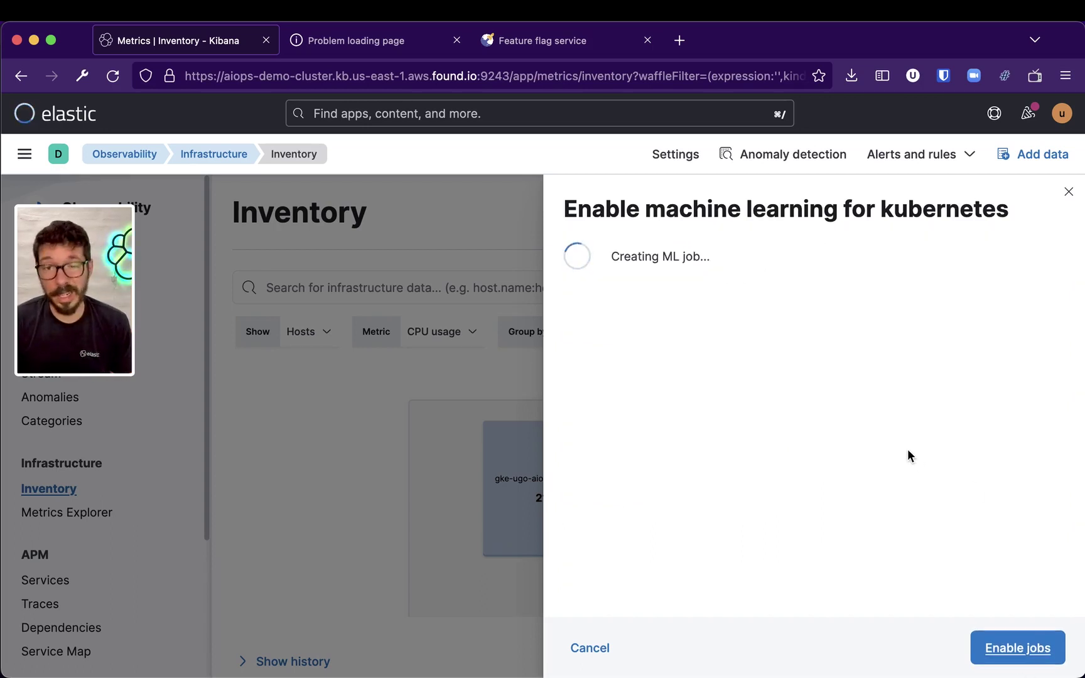
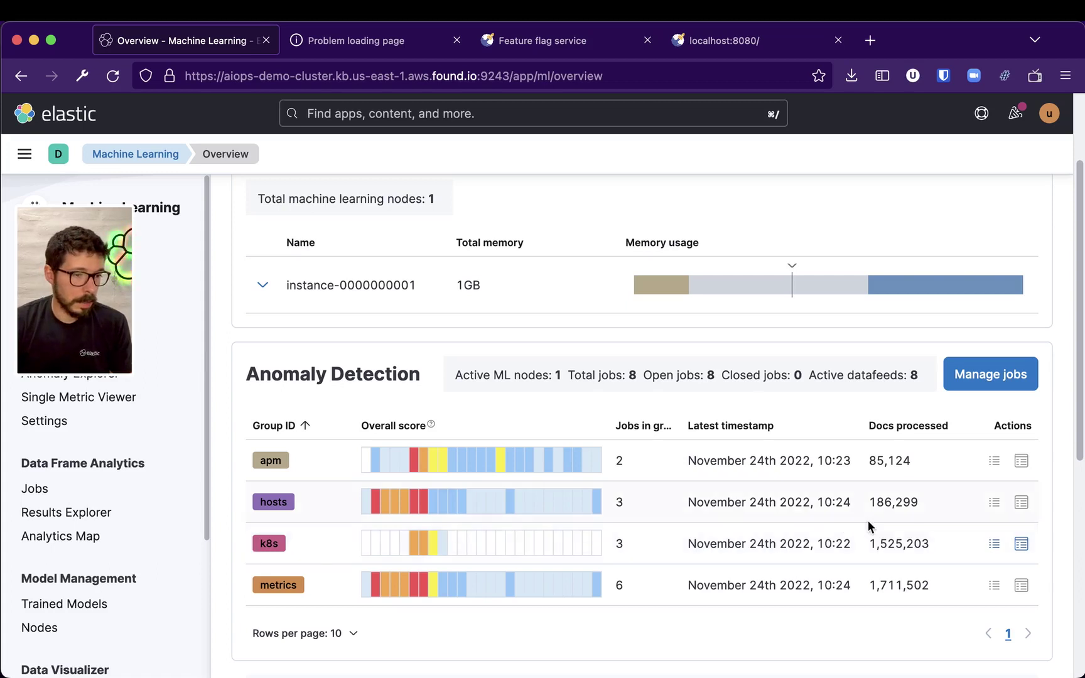
Open the k8s job group in Anomaly Explorer and look through its timeline, top influencers and anomalies table
click(1021, 544)
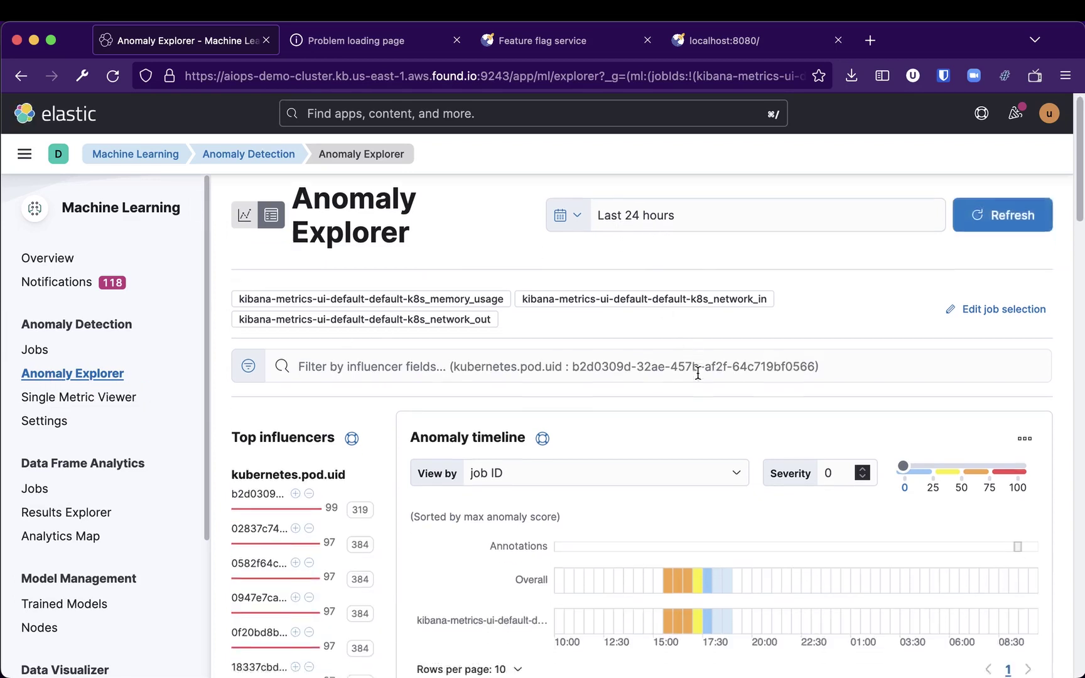
scroll(706, 446, down, 4)
mouse_move(687, 479)
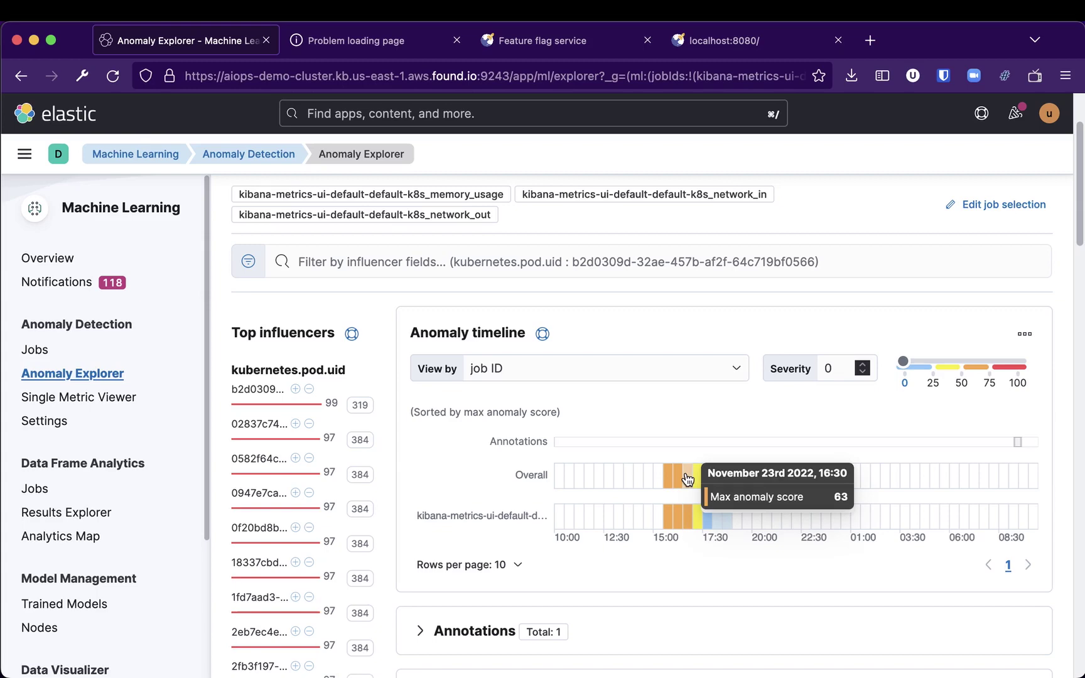
scroll(385, 478, down, 8)
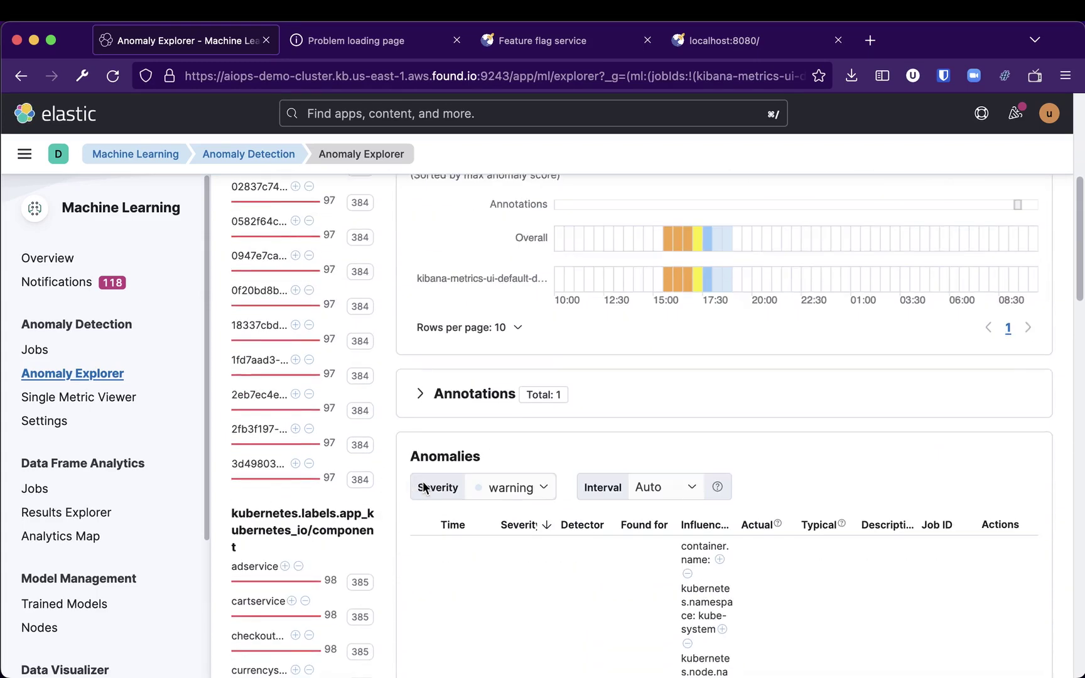
scroll(371, 508, down, 15)
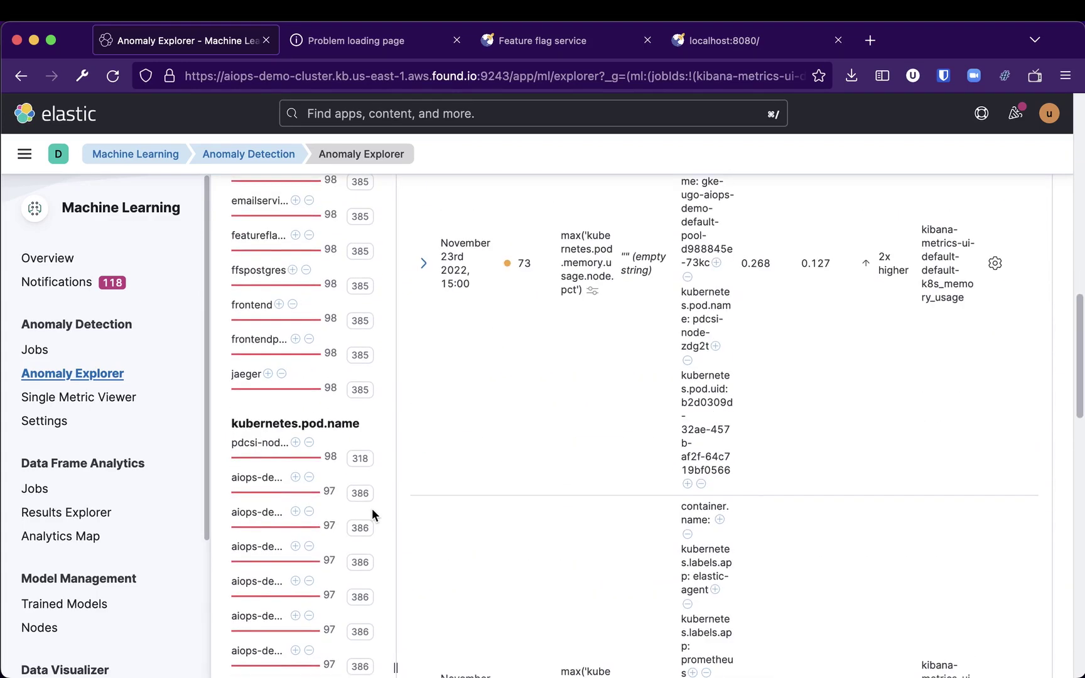
scroll(372, 513, down, 10)
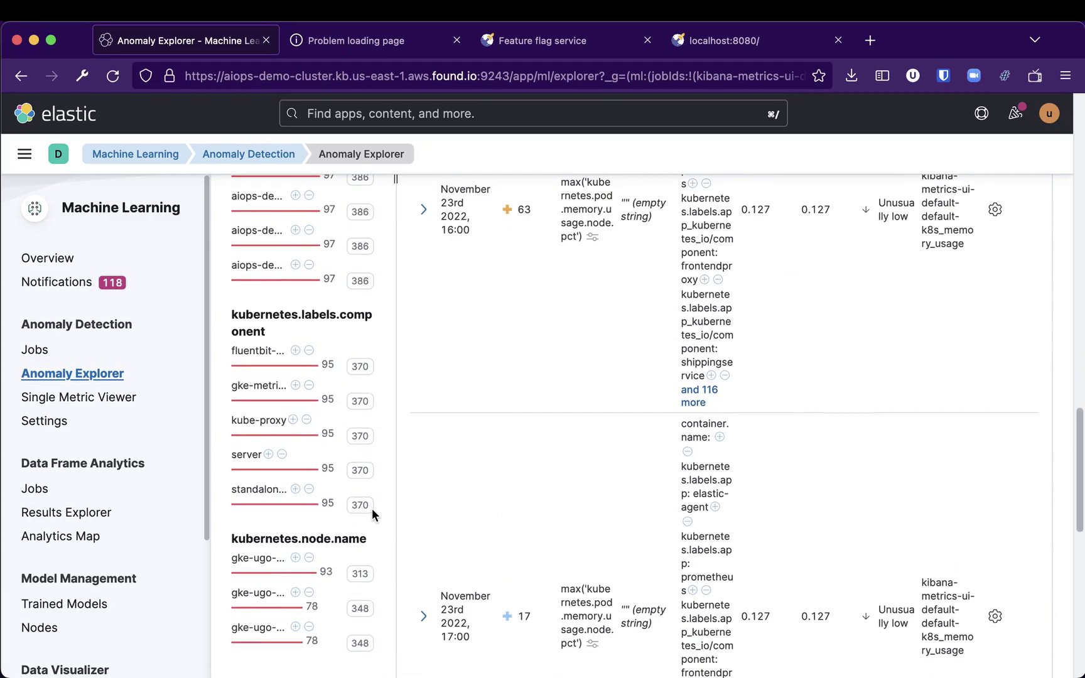
scroll(372, 509, up, 20)
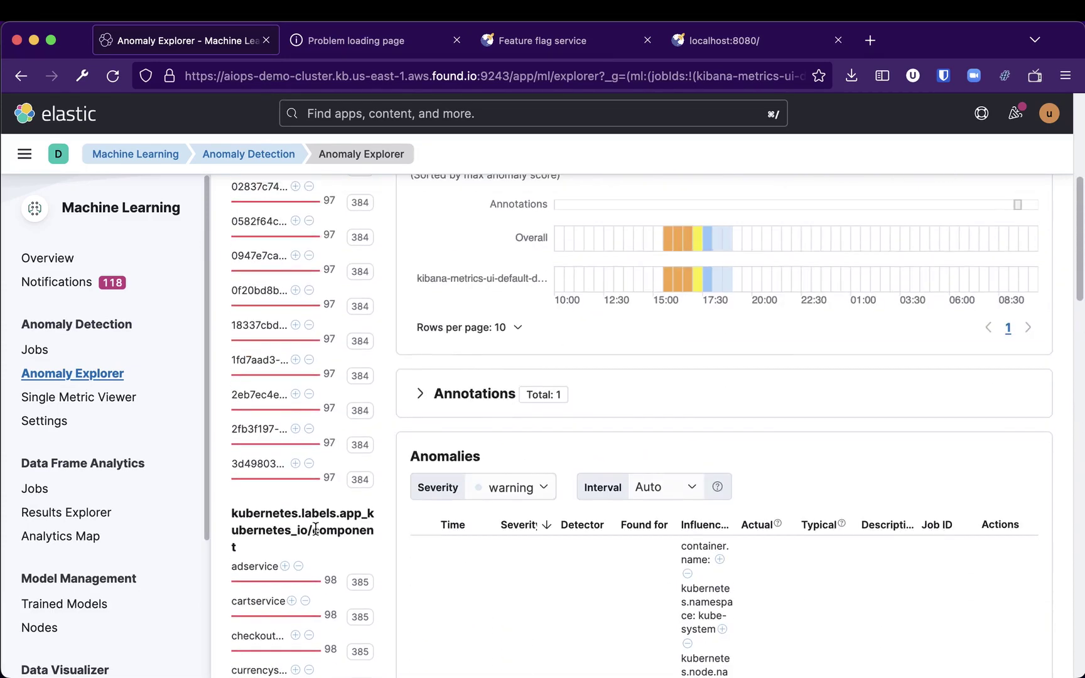
scroll(684, 367, up, 3)
scroll(701, 331, up, 8)
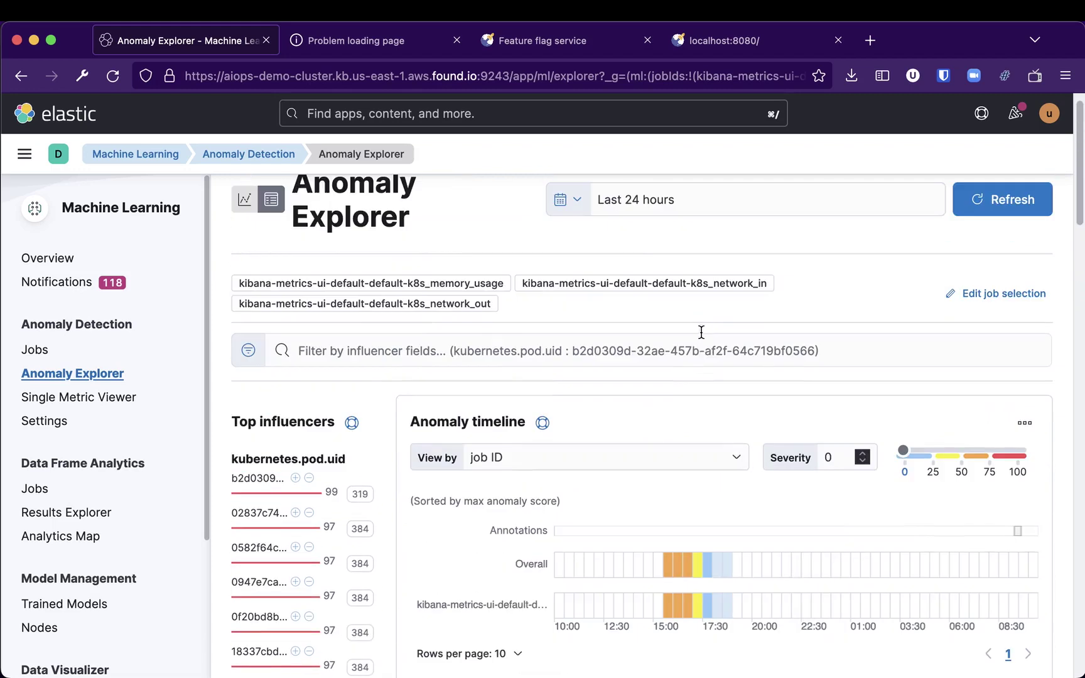
Select the November 23rd 2022, 16:30 block in the Overall timeline and examine the pod memory usage anomaly's chart and detector
click(687, 565)
scroll(709, 508, down, 5)
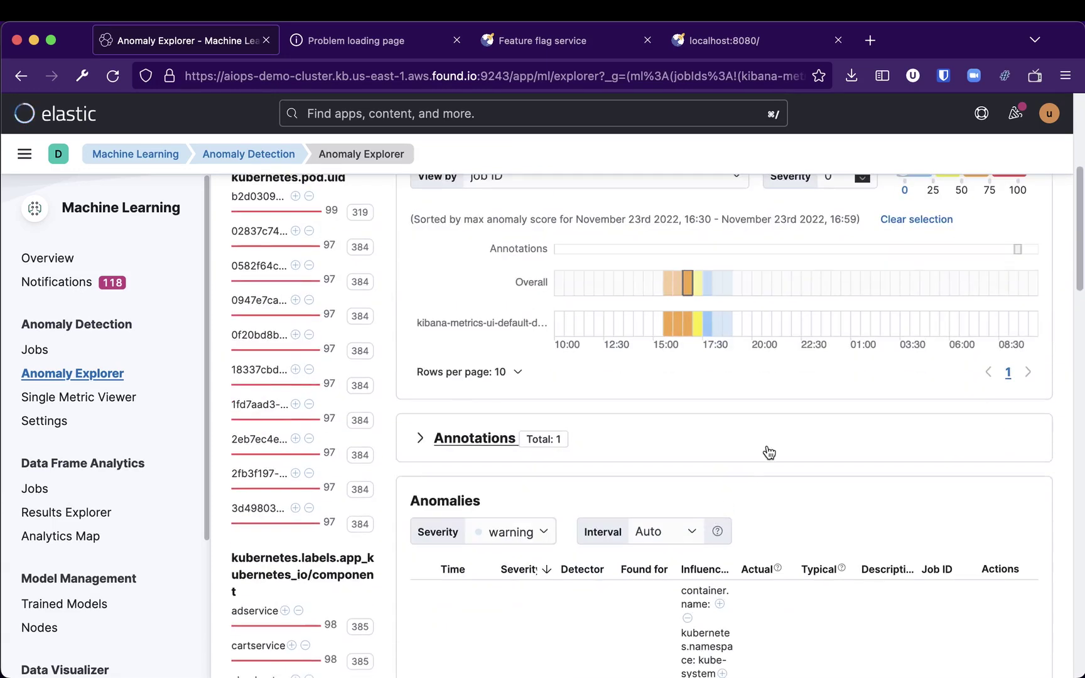
scroll(770, 443, down, 5)
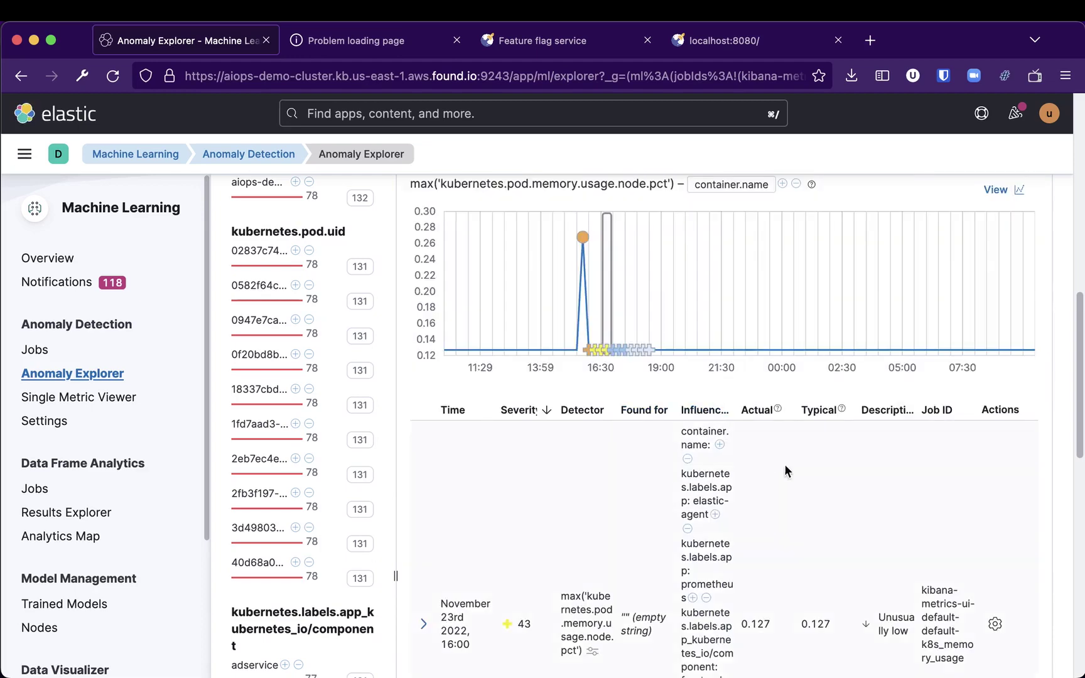
scroll(808, 460, down, 4)
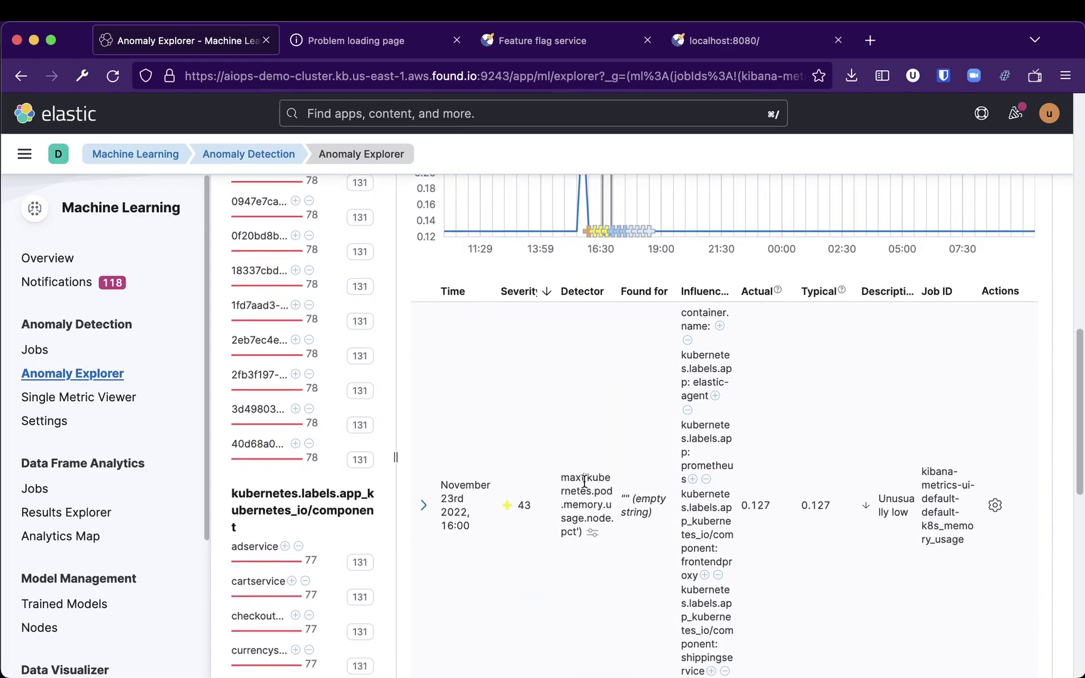
drag(590, 479, 605, 532)
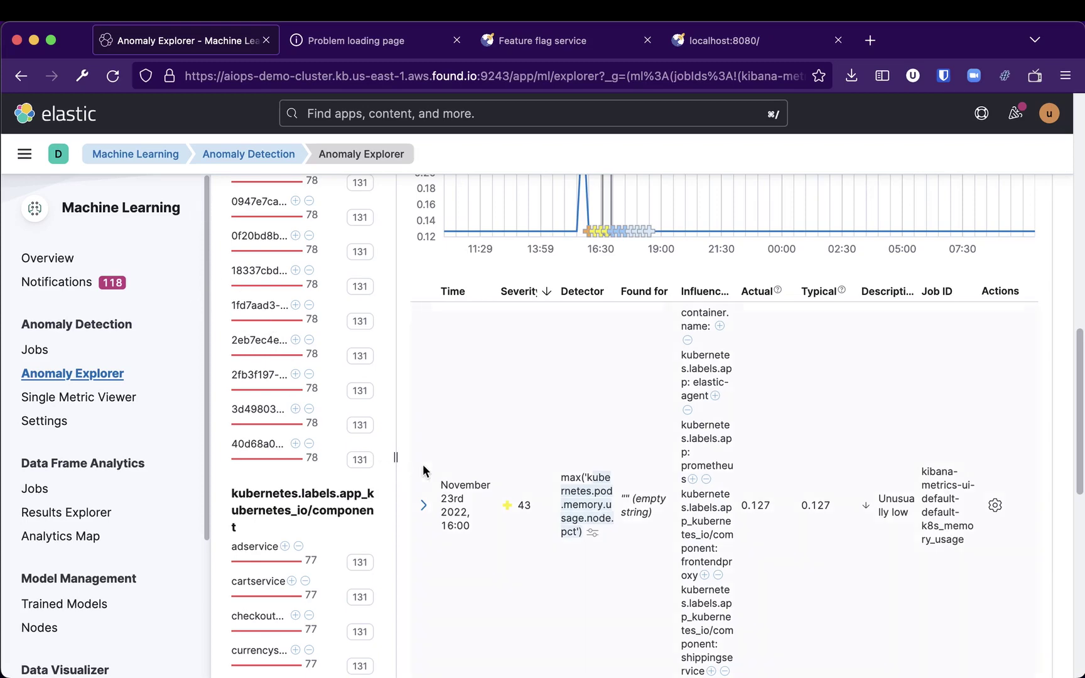
Collapse the Machine Learning side navigation to give the Anomaly Explorer charts and table more width
click(396, 459)
scroll(285, 317, up, 10)
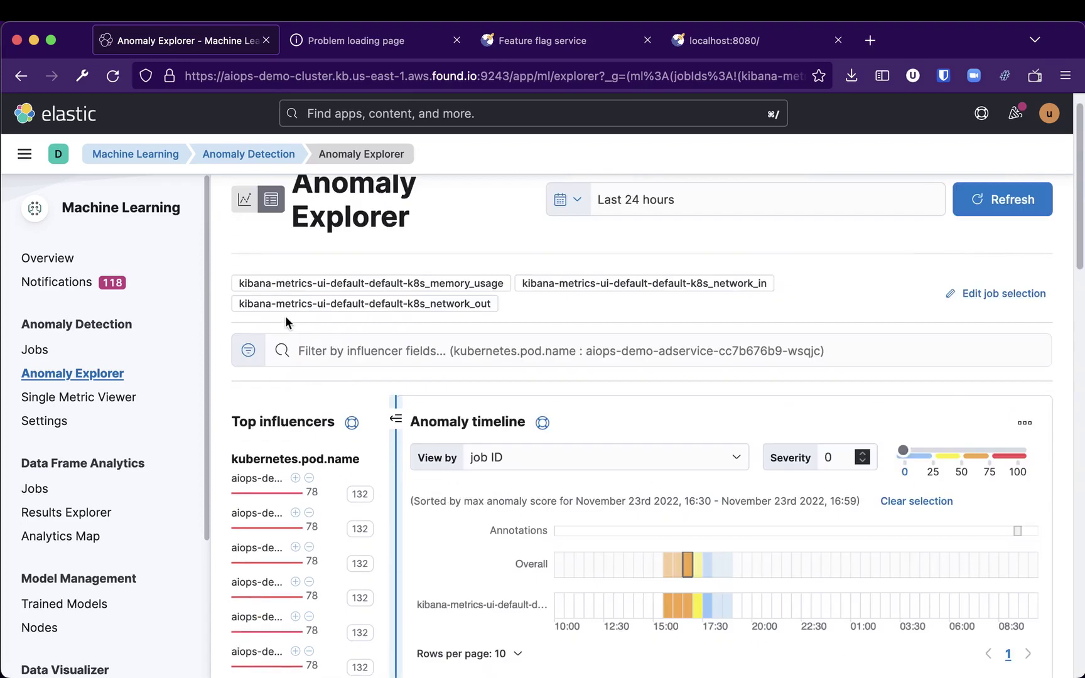
scroll(164, 311, down, 10)
scroll(88, 448, down, 5)
scroll(87, 448, up, 5)
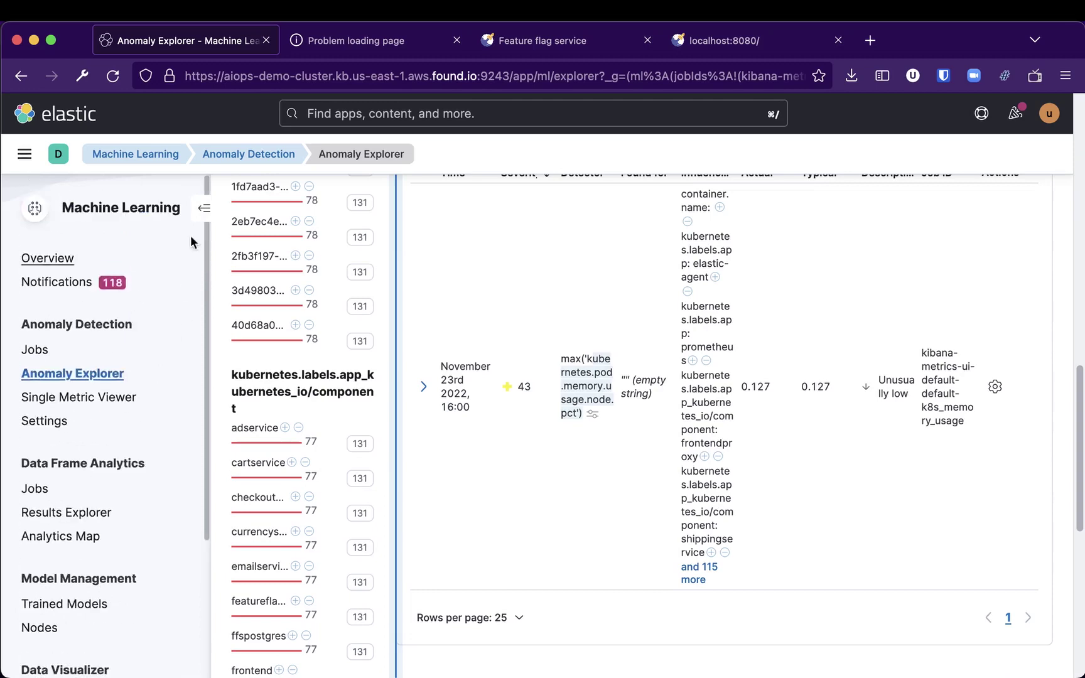
click(204, 221)
scroll(612, 397, up, 3)
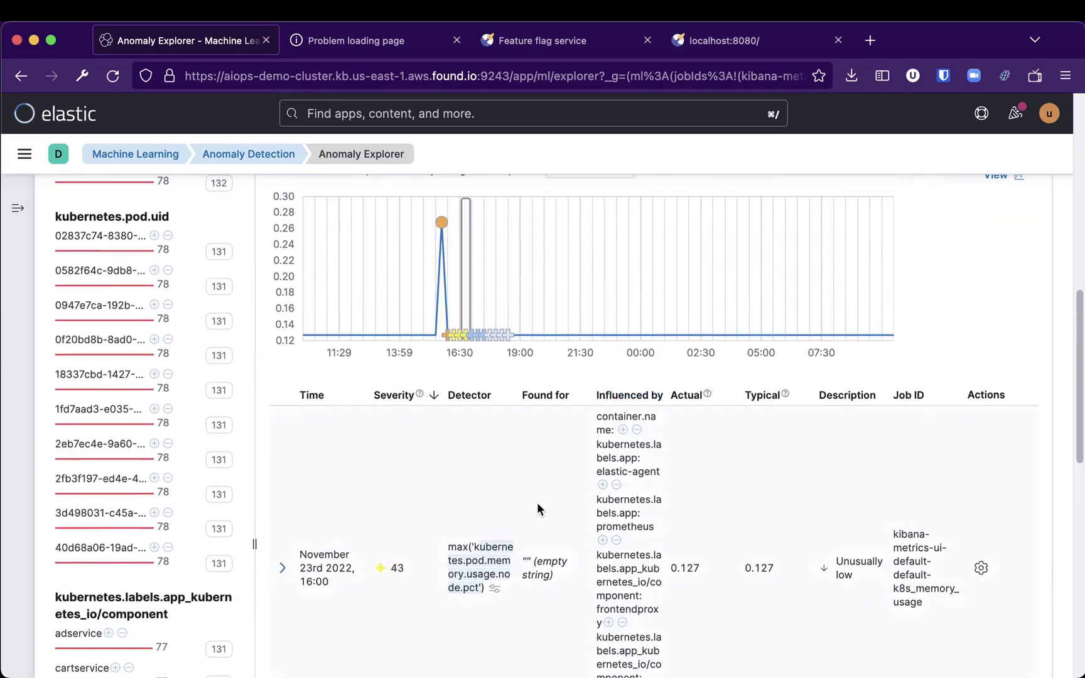
Select the 15:30–15:59 block in the Overall timeline and review the pod memory usage anomaly behind the chart's spike
drag(467, 563, 480, 582)
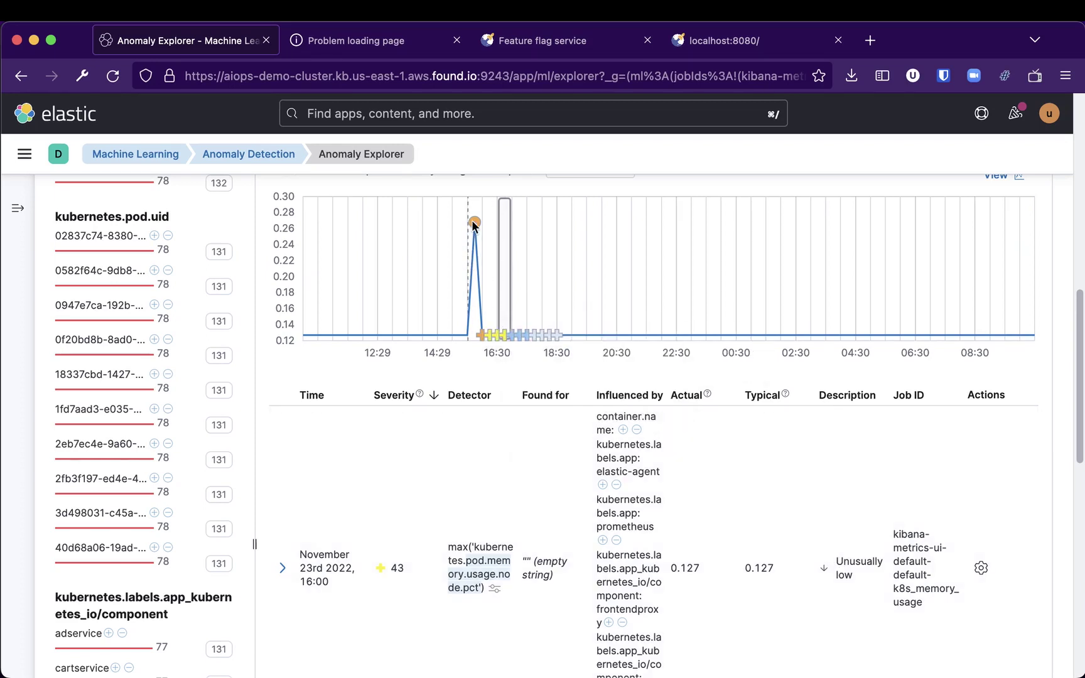
mouse_move(476, 220)
scroll(502, 477, down, 4)
scroll(518, 459, up, 10)
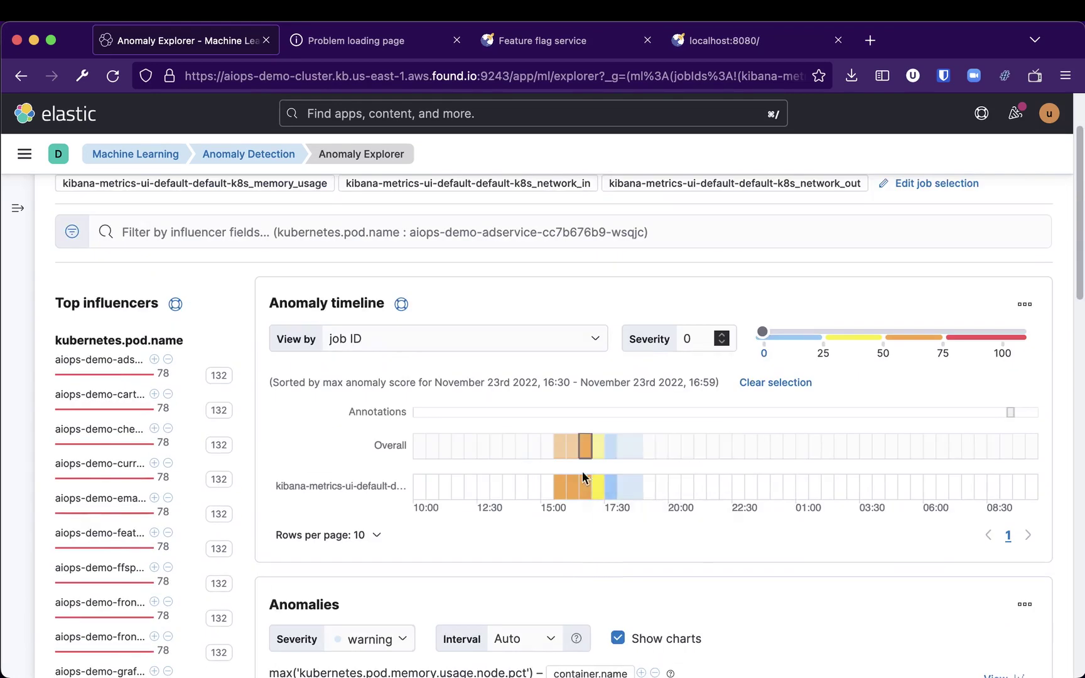
mouse_move(578, 447)
scroll(578, 447, down, 4)
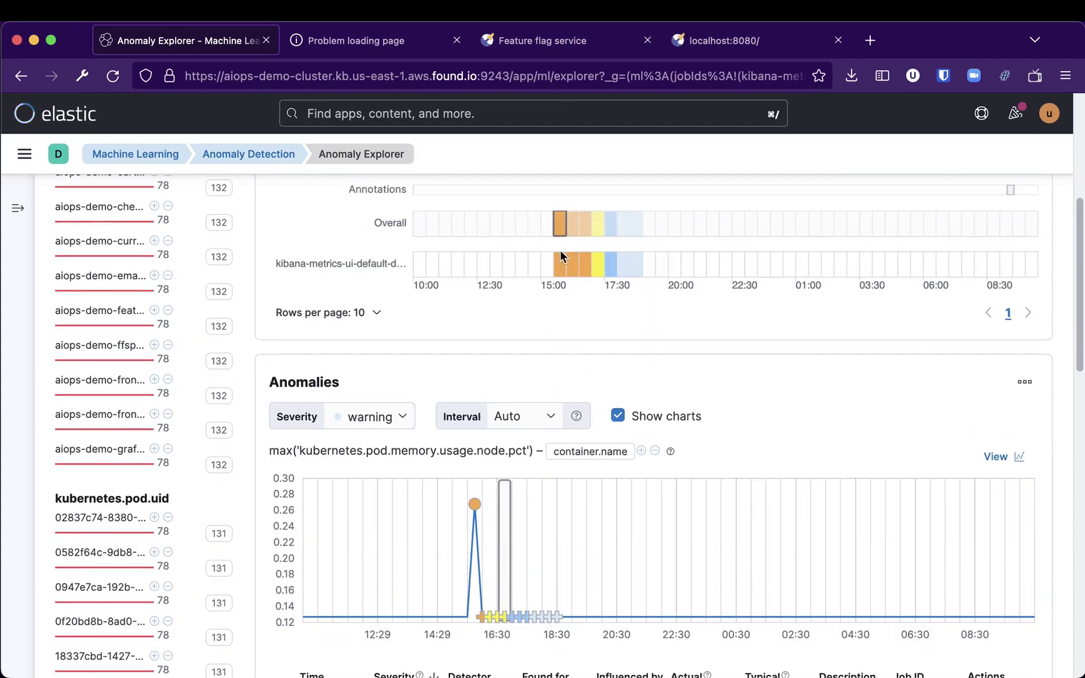
scroll(461, 486, down, 4)
scroll(461, 492, down, 7)
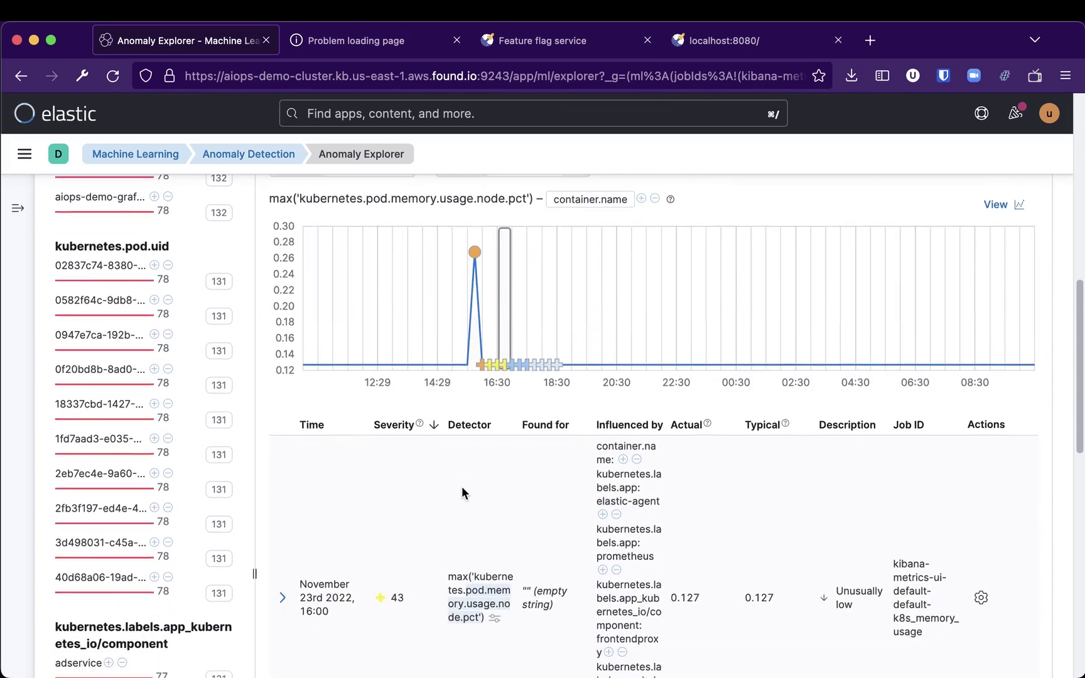
scroll(501, 492, up, 10)
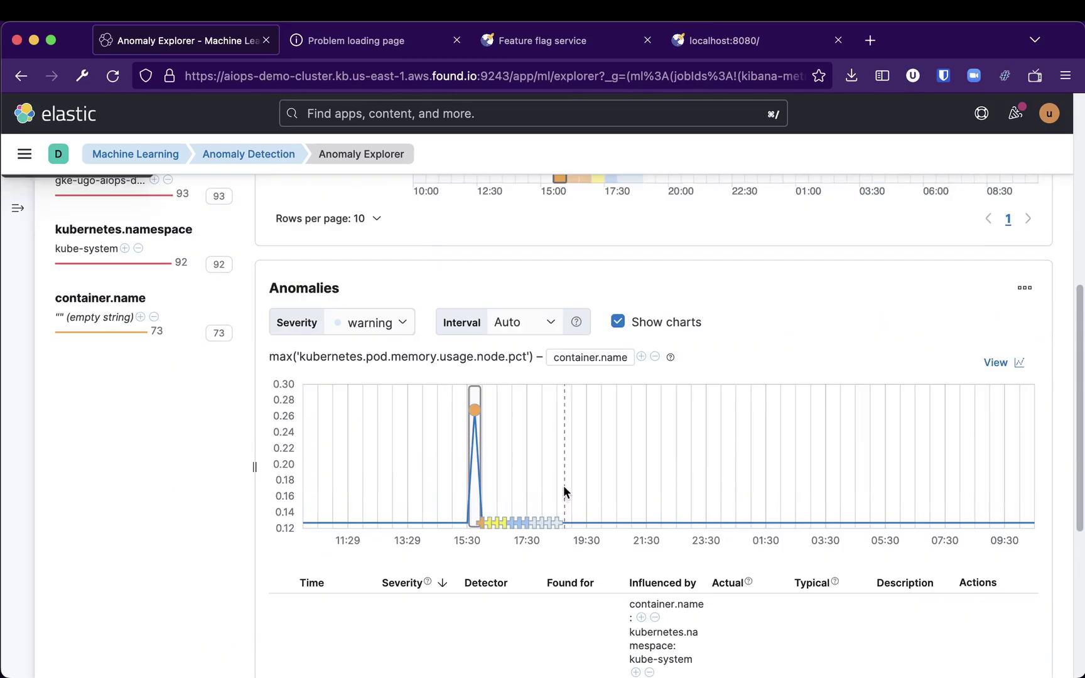
scroll(690, 483, down, 4)
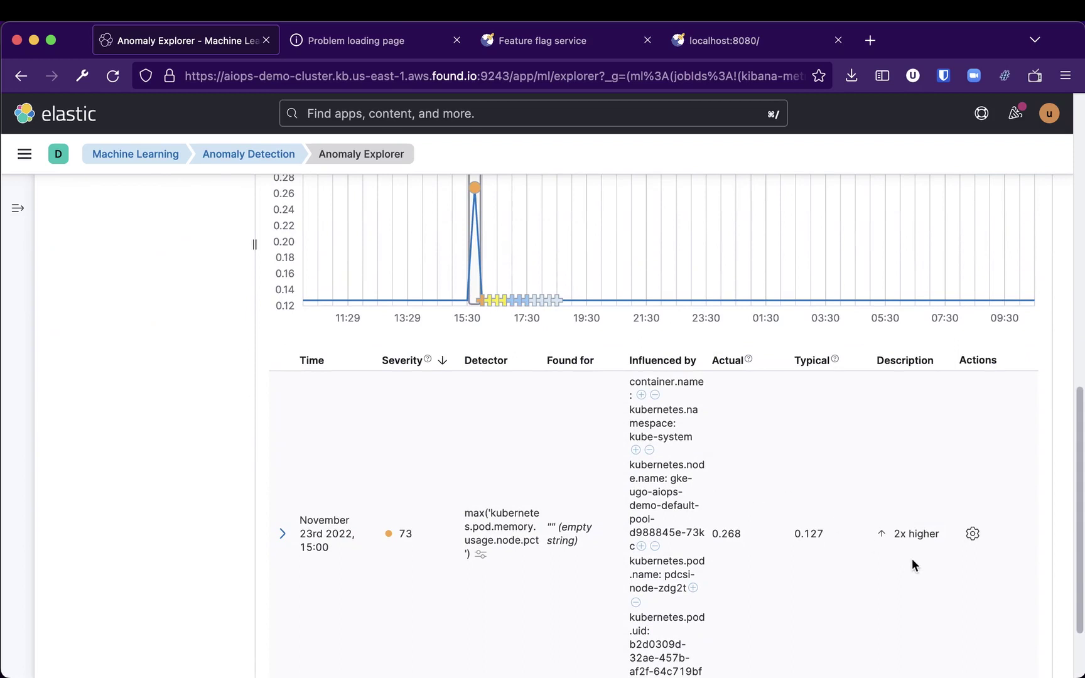
Examine the anomaly markers following the pod memory usage spike, along with the anomaly's detector and influencer details
scroll(503, 282, up, 1)
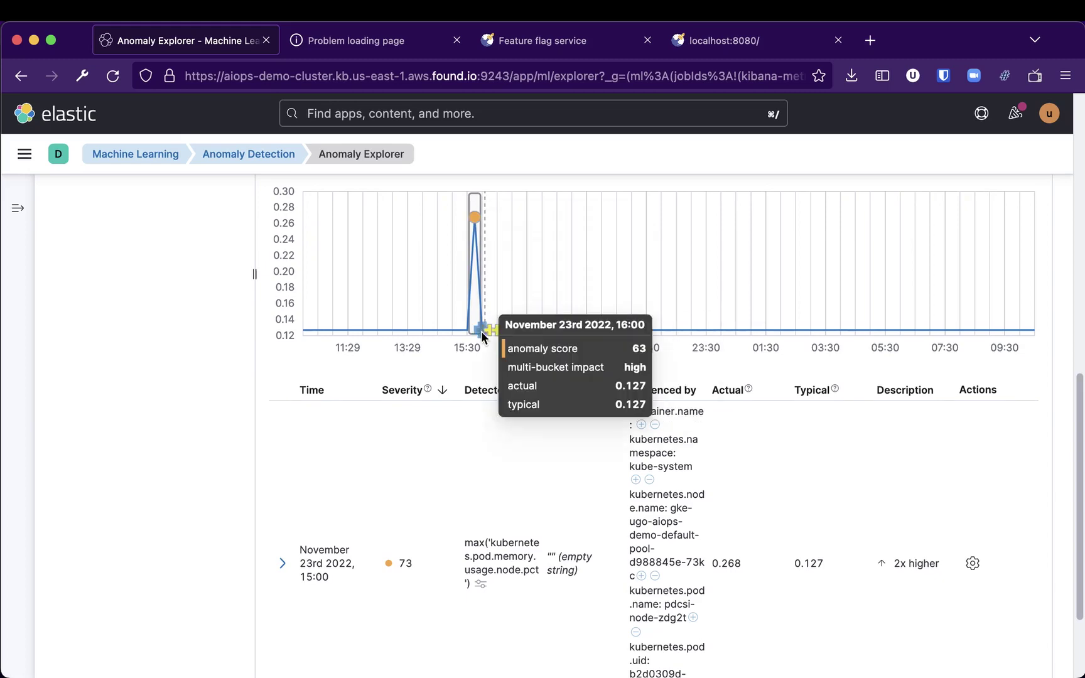
mouse_move(487, 333)
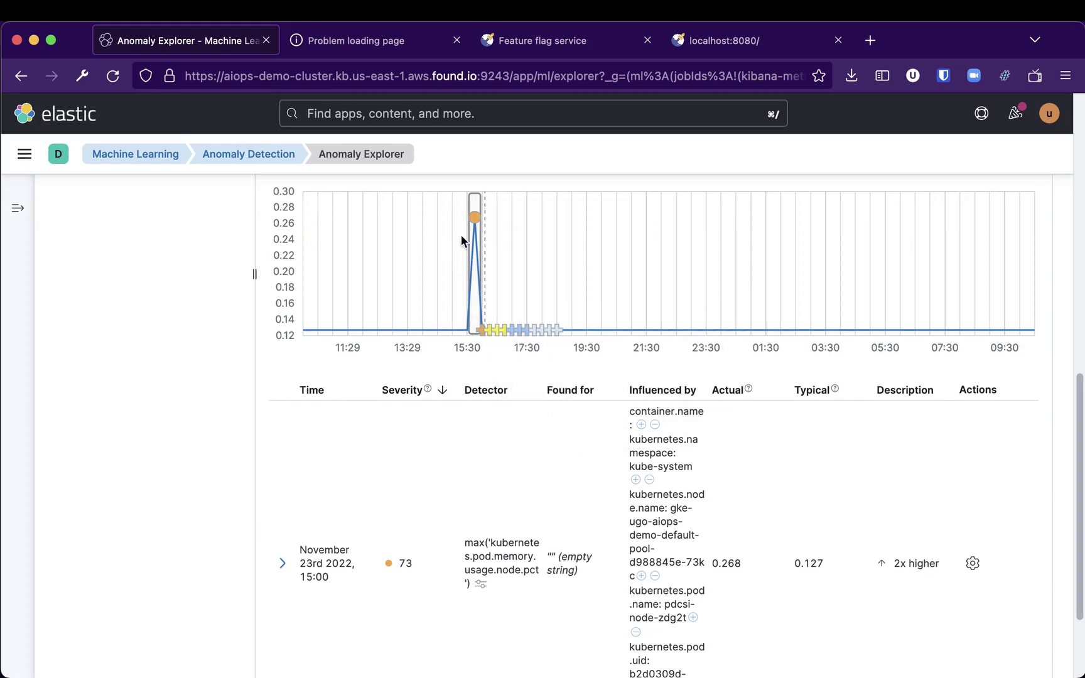
scroll(548, 395, up, 4)
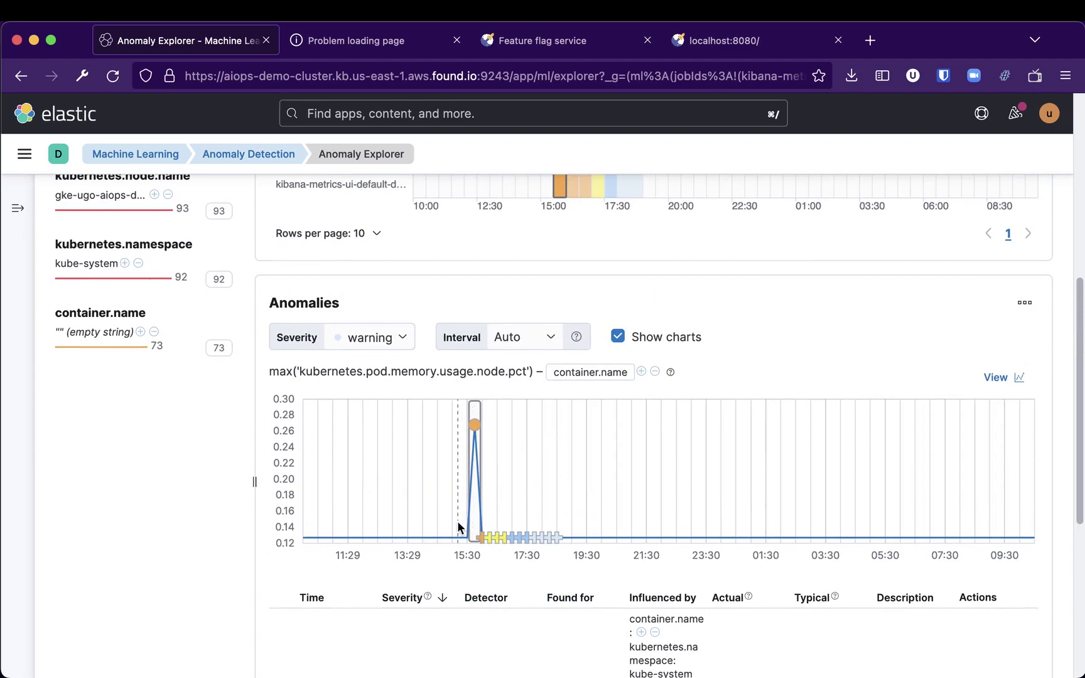
scroll(590, 527, up, 2)
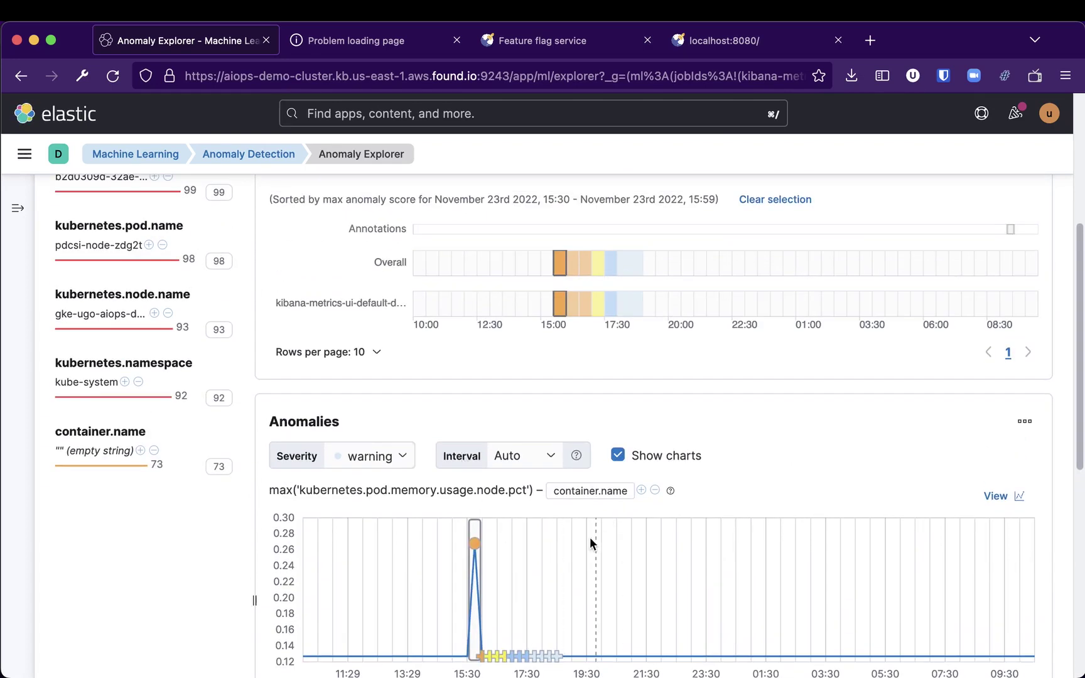
scroll(540, 573, down, 1)
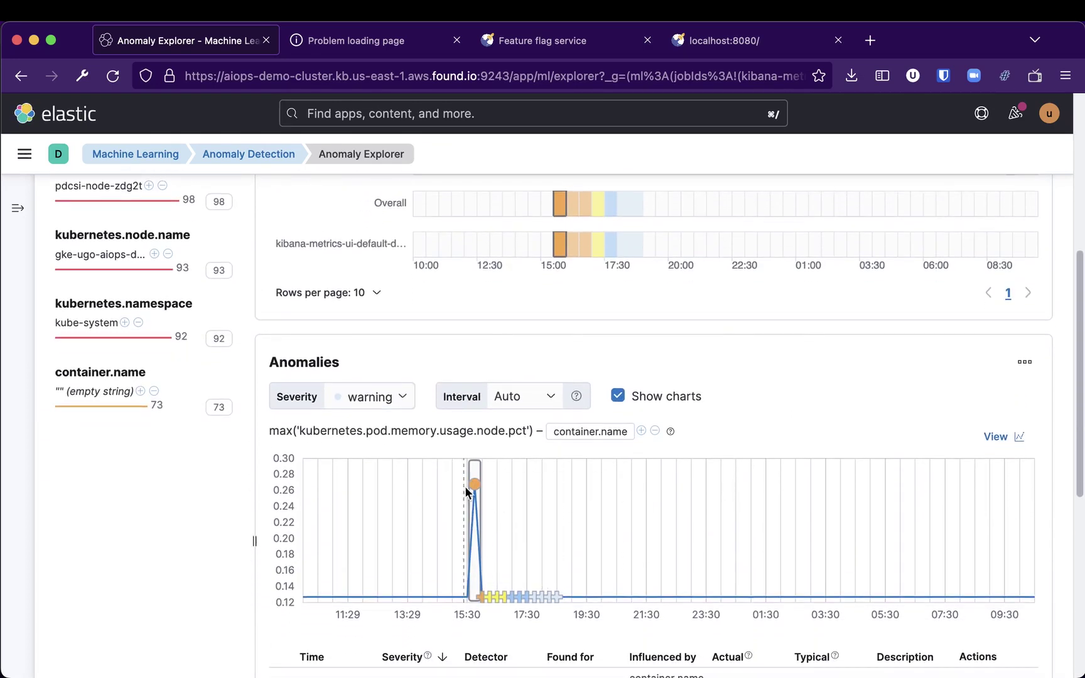
scroll(541, 543, down, 6)
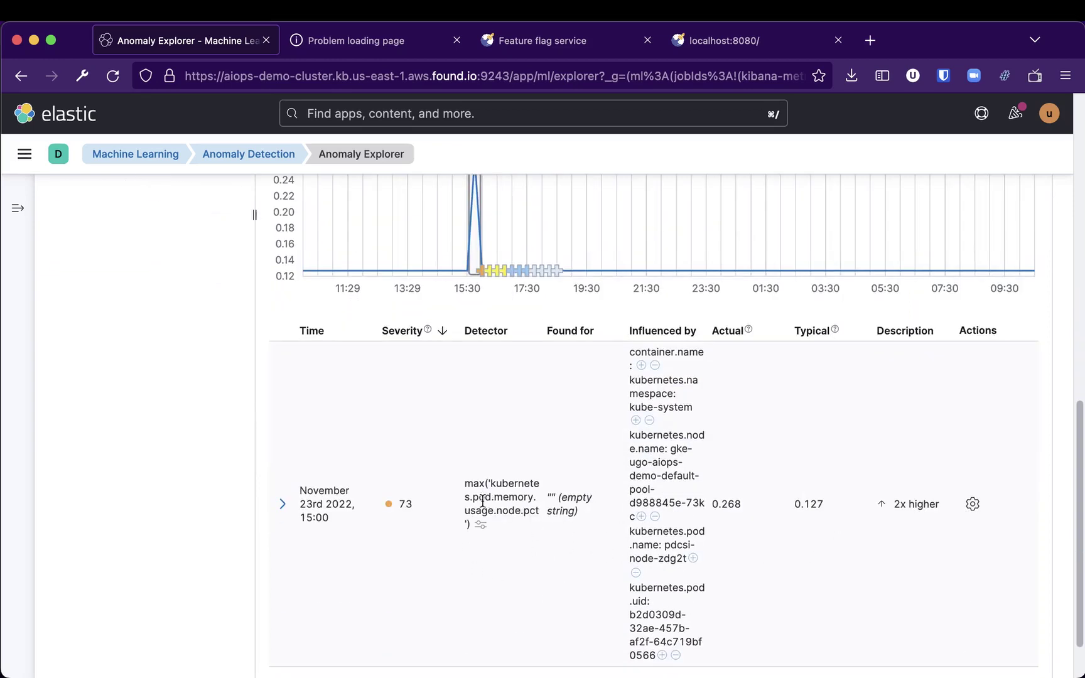
scroll(669, 517, up, 10)
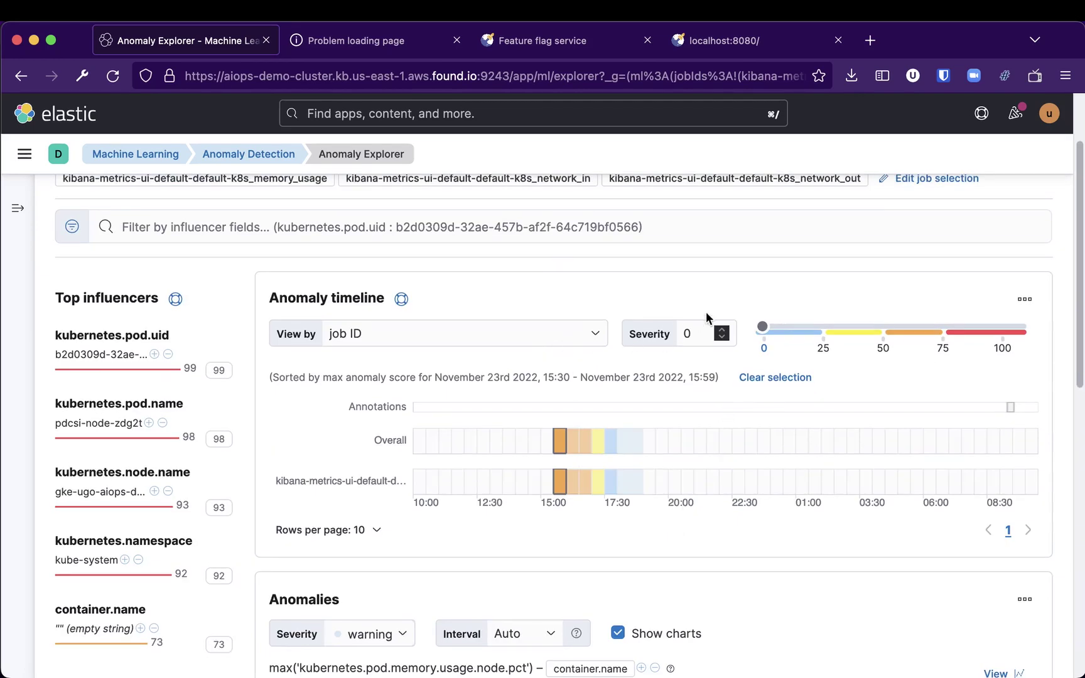
Set the Anomaly Explorer time range to Last 7 days and look over the Kubernetes anomaly timeline
scroll(706, 317, up, 2)
click(583, 212)
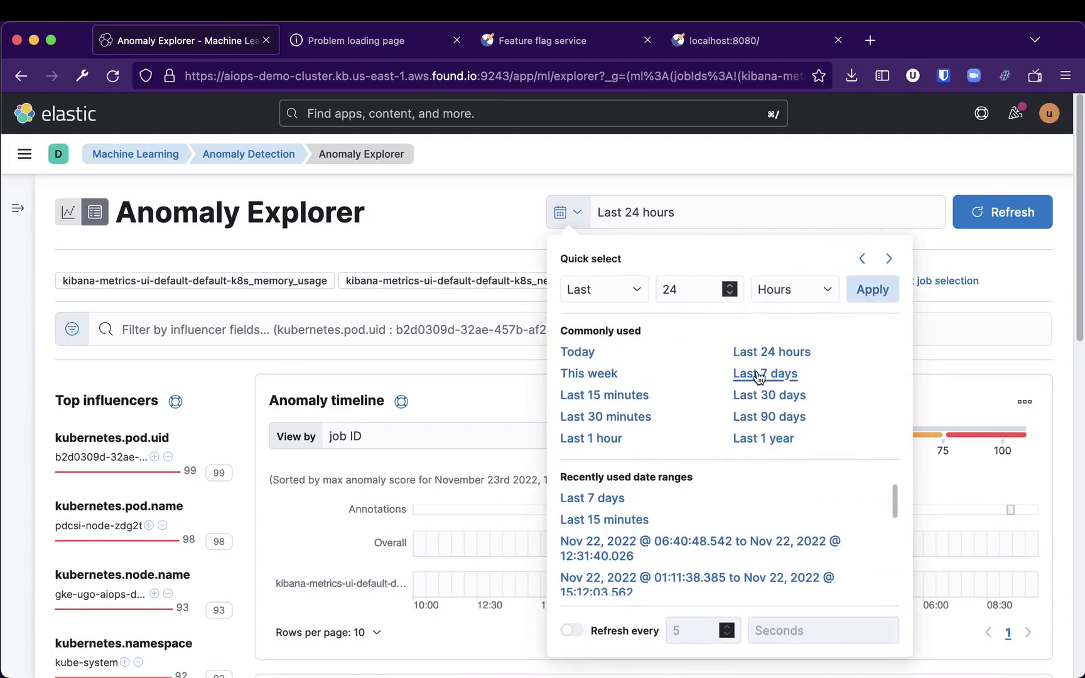
click(758, 374)
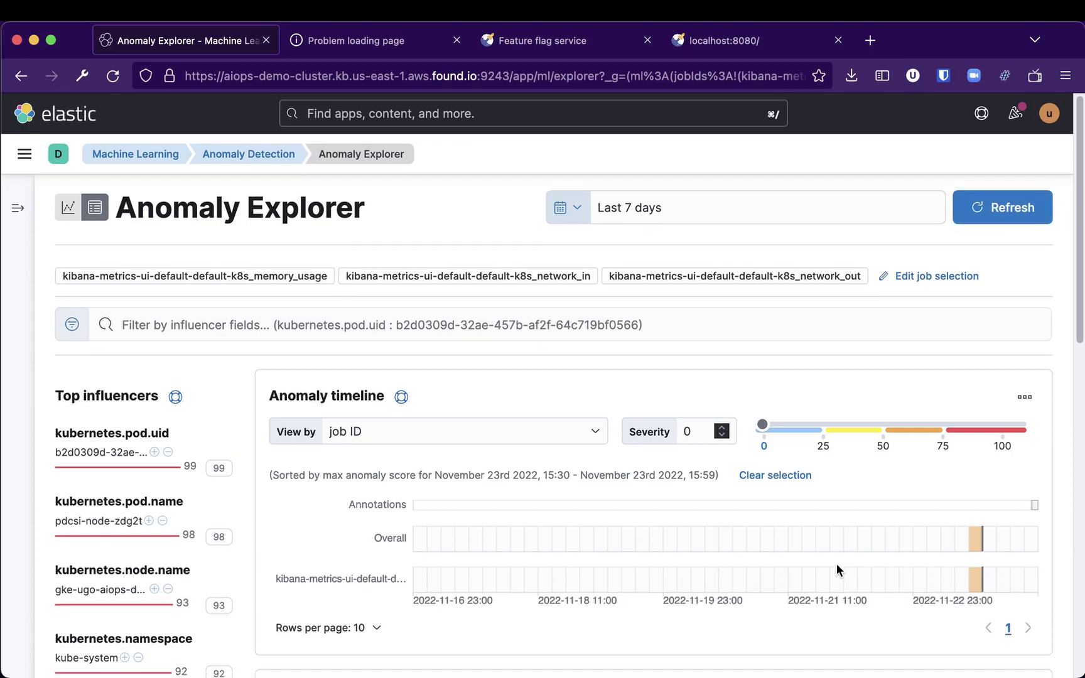
scroll(836, 565, down, 10)
scroll(837, 564, up, 10)
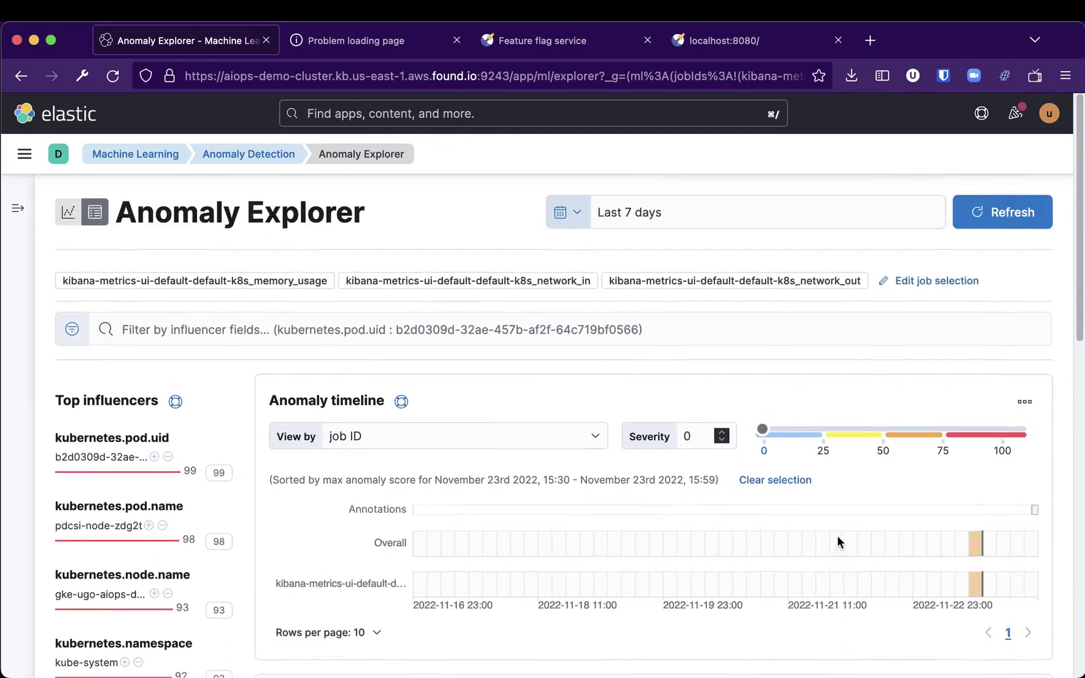
Return to the earlier Anomaly Explorer view covering the last 24 hours
click(21, 77)
scroll(426, 292, down, 5)
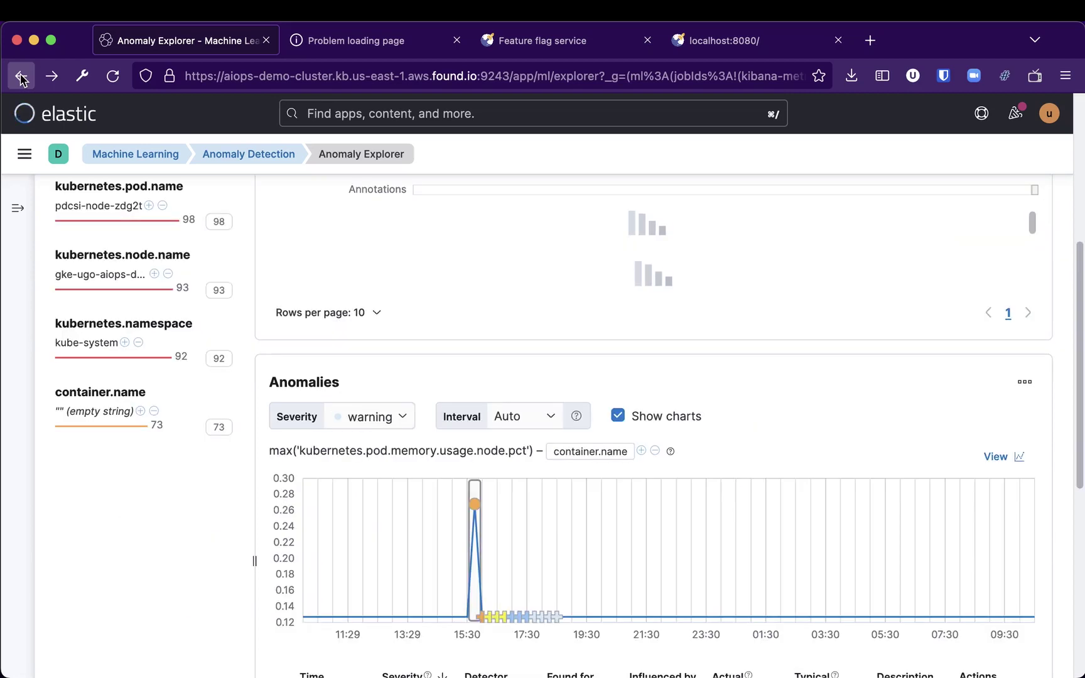
scroll(426, 293, up, 5)
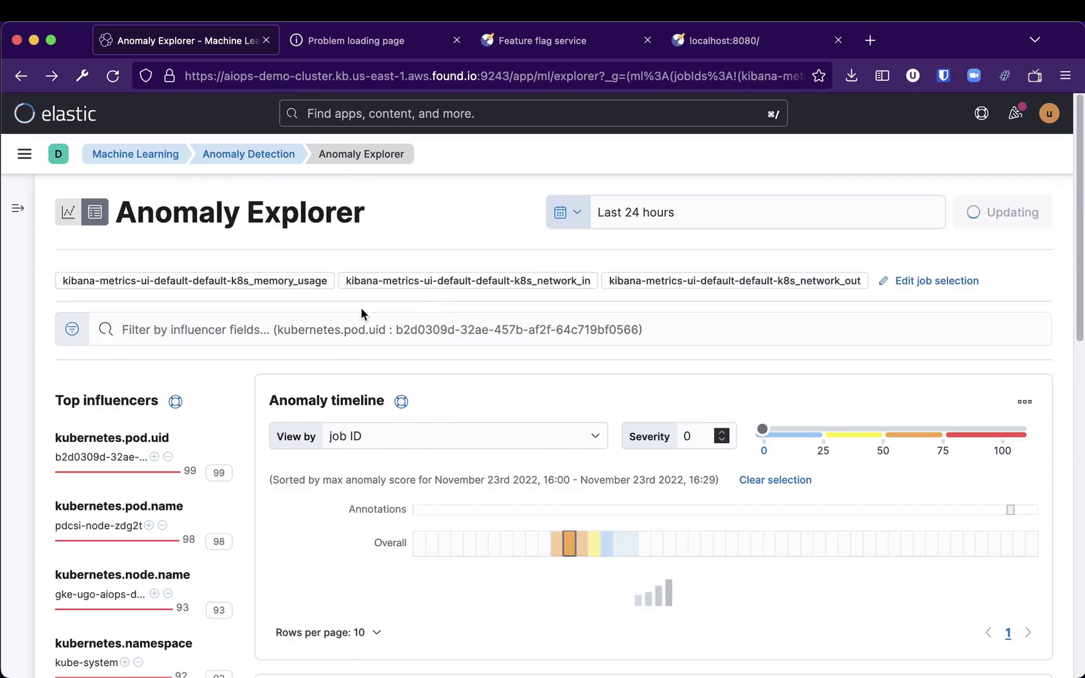
Restore the side navigation, reopen Anomaly Explorer and apply all the APM, hosts and k8s jobs to it
click(17, 208)
click(88, 374)
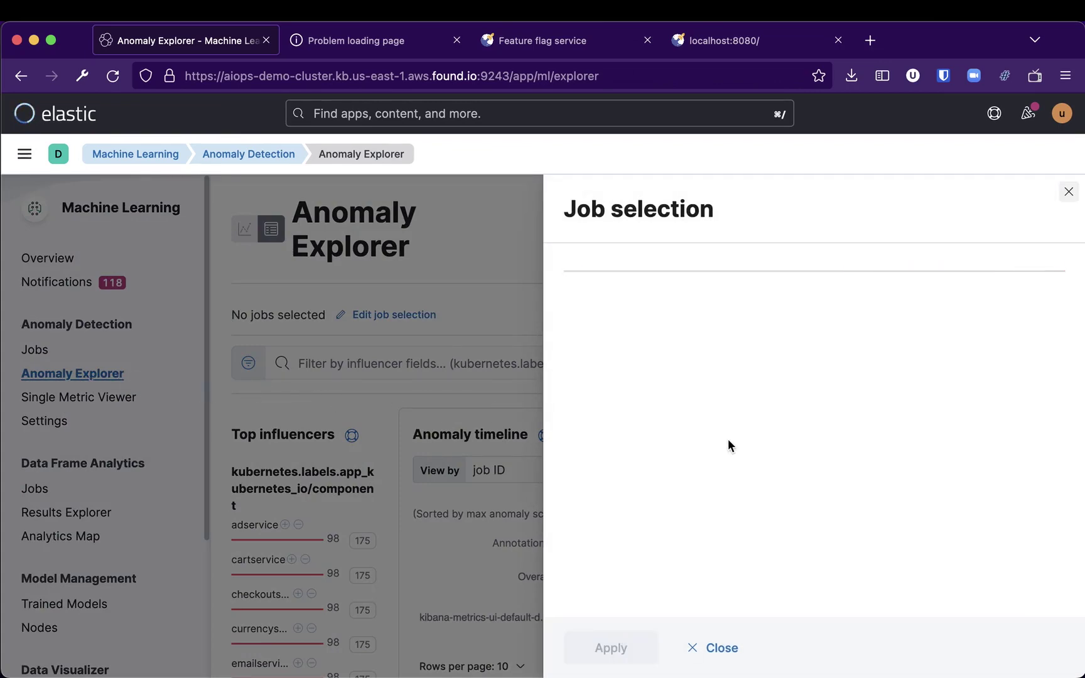
click(578, 402)
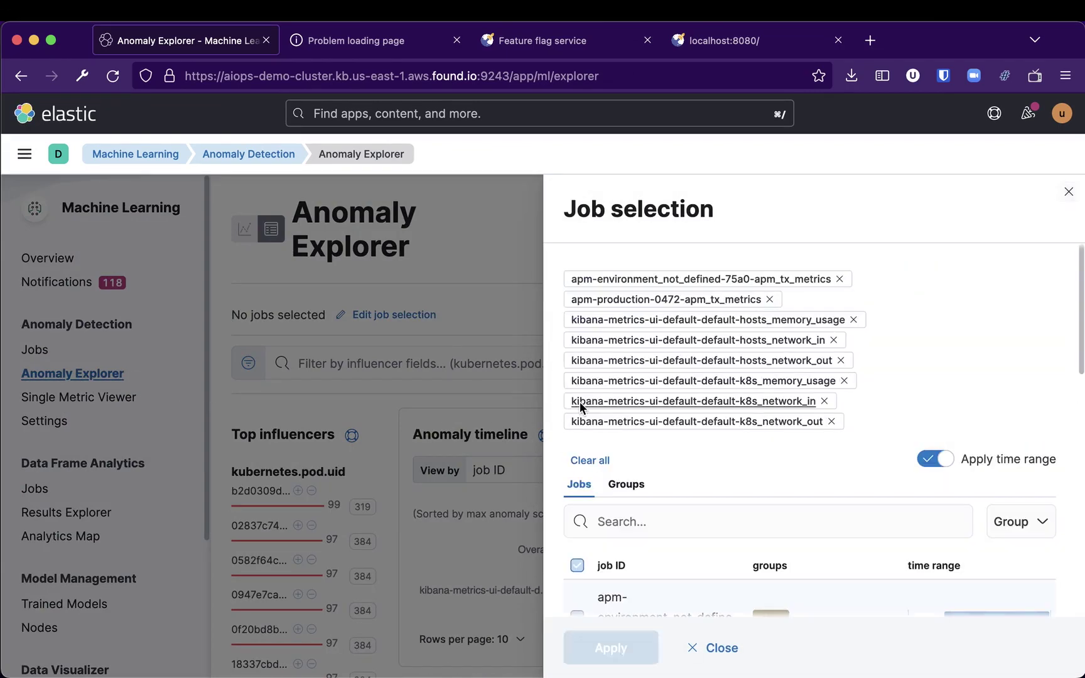
click(617, 653)
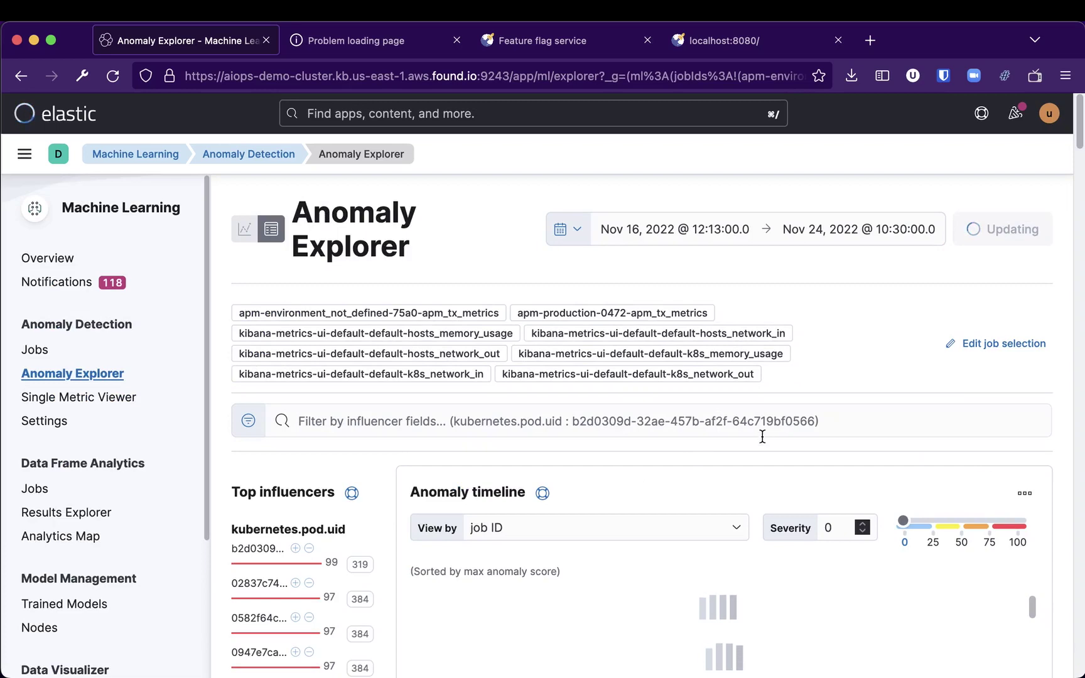
Select the Overall block for November 23rd 2022, 15:00 in the anomaly timeline and set the timeline's severity threshold to 53
scroll(799, 455, down, 5)
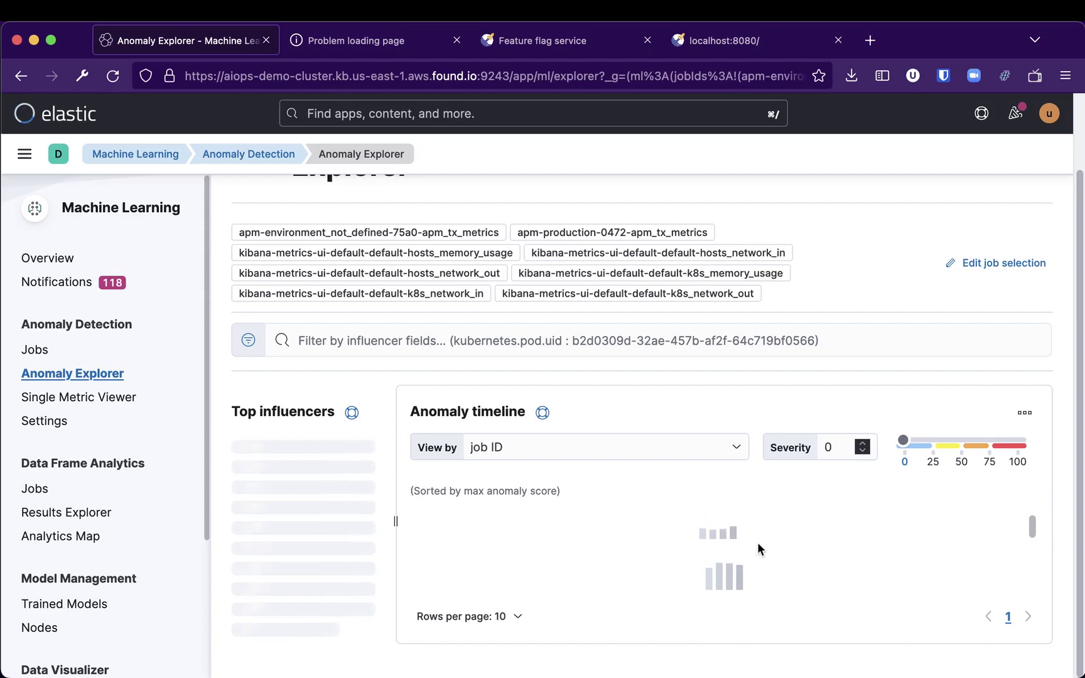
scroll(816, 527, down, 5)
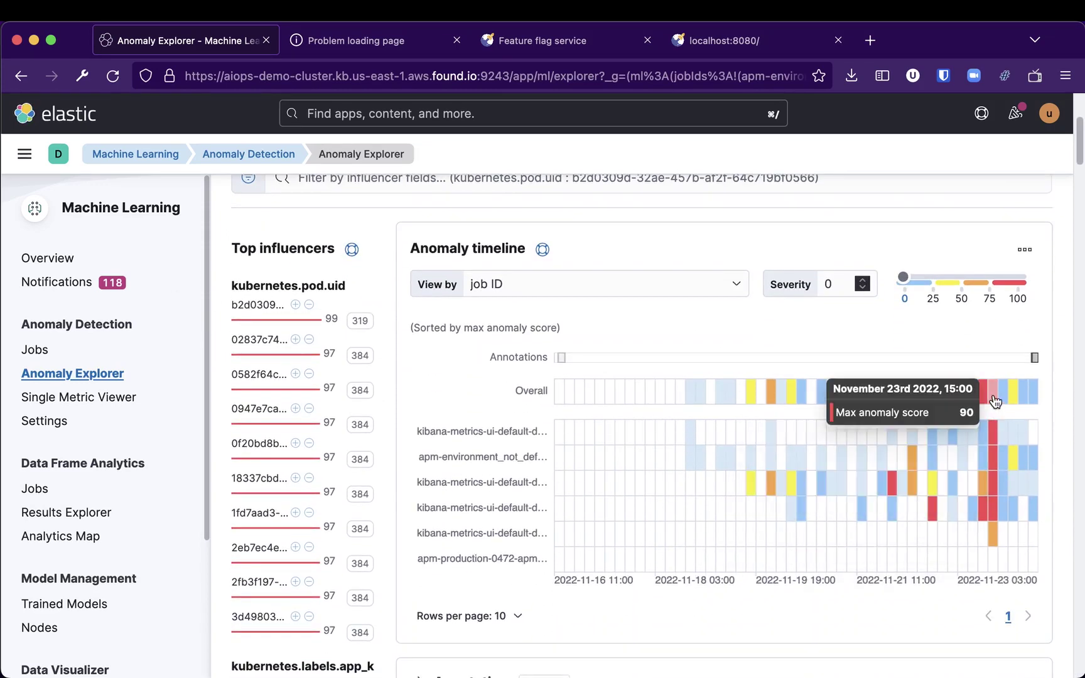
click(992, 391)
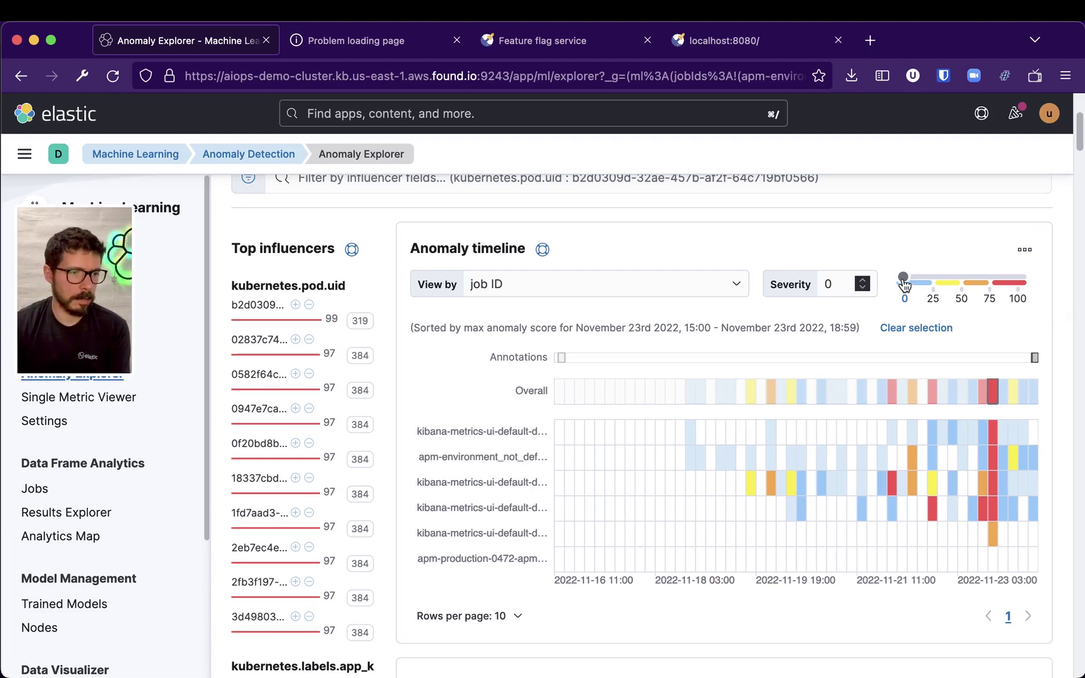
drag(903, 278, 965, 284)
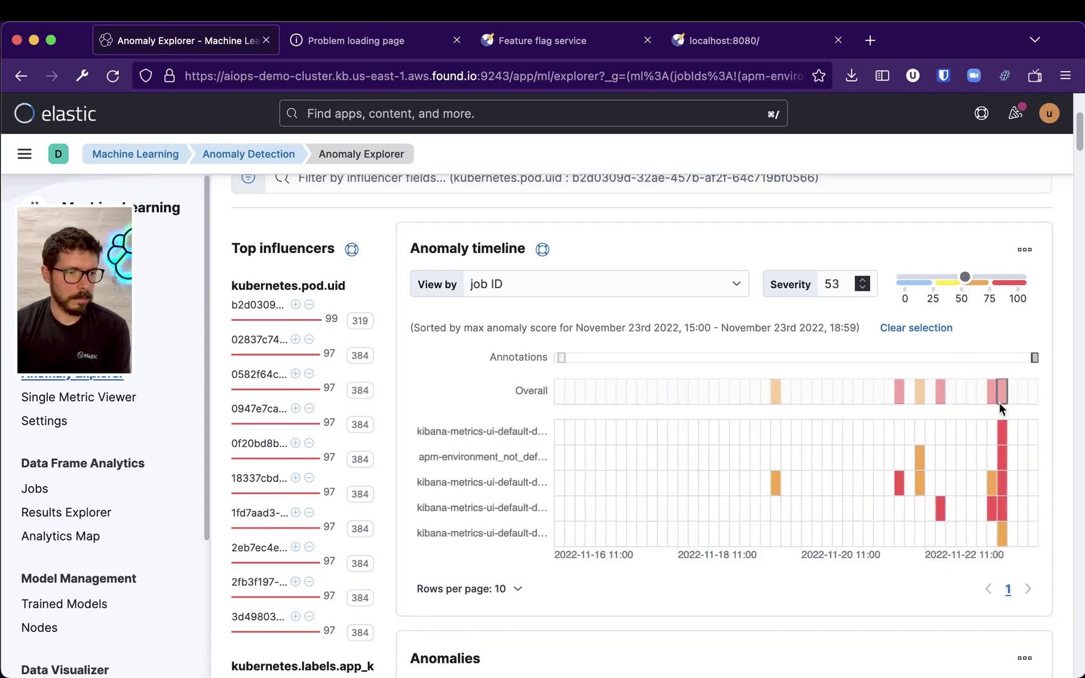
mouse_move(1003, 397)
Compare the host memory usage anomaly charts with the recommendationservice latency chart for the selected time window
scroll(1003, 398, down, 10)
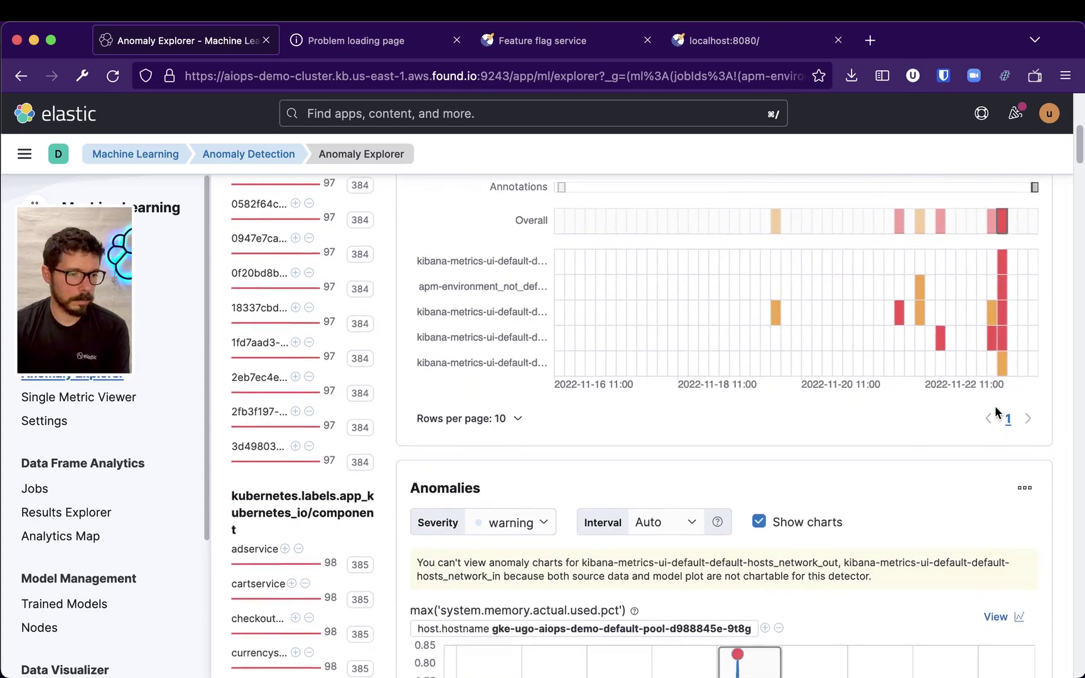
scroll(896, 483, down, 3)
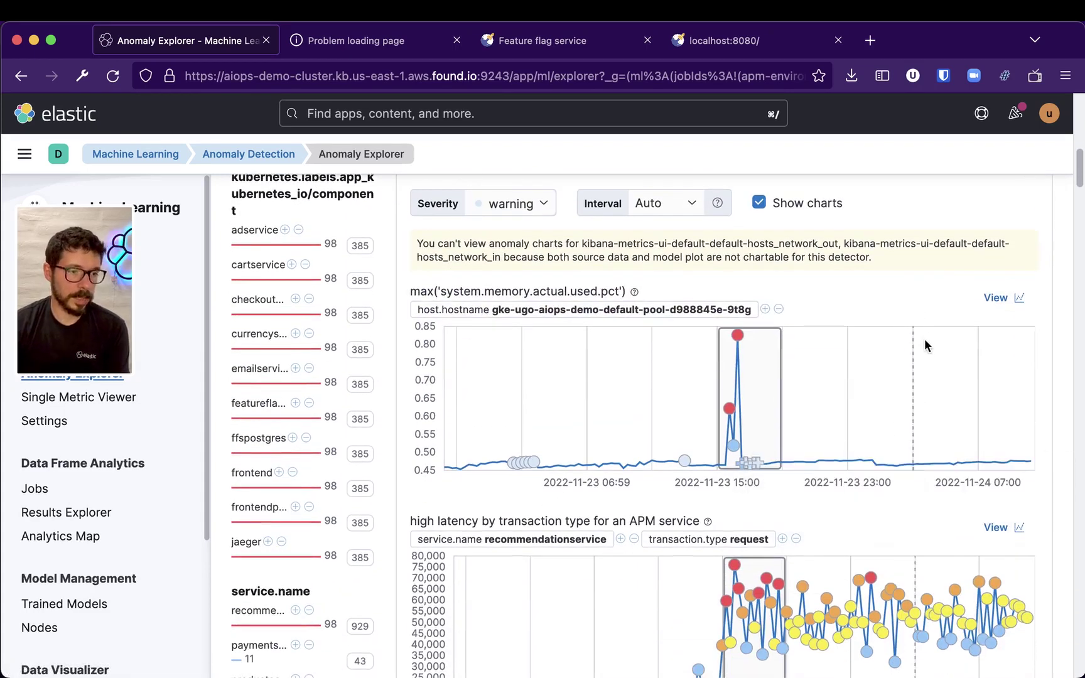
scroll(925, 341, down, 4)
scroll(863, 464, up, 1)
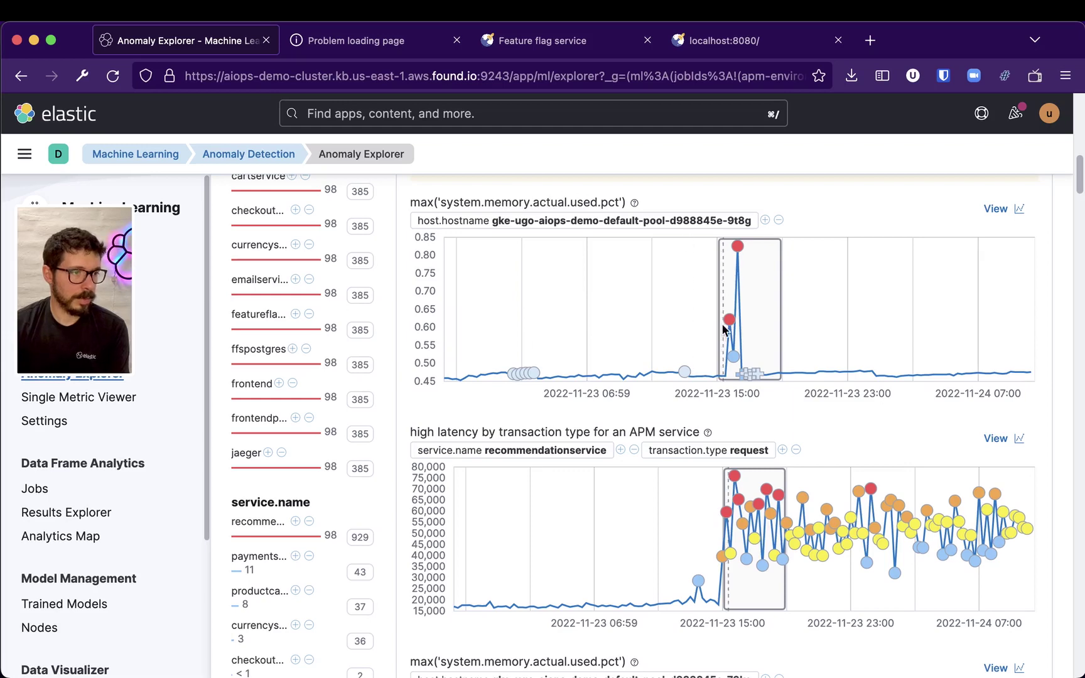
scroll(658, 374, up, 3)
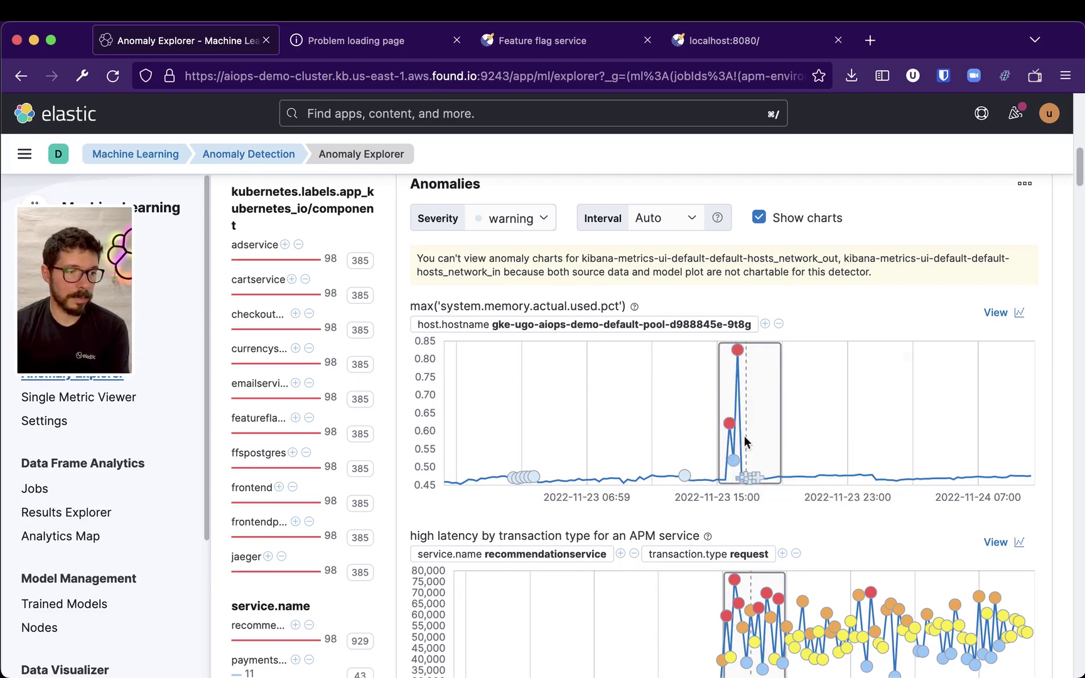
scroll(741, 417, down, 5)
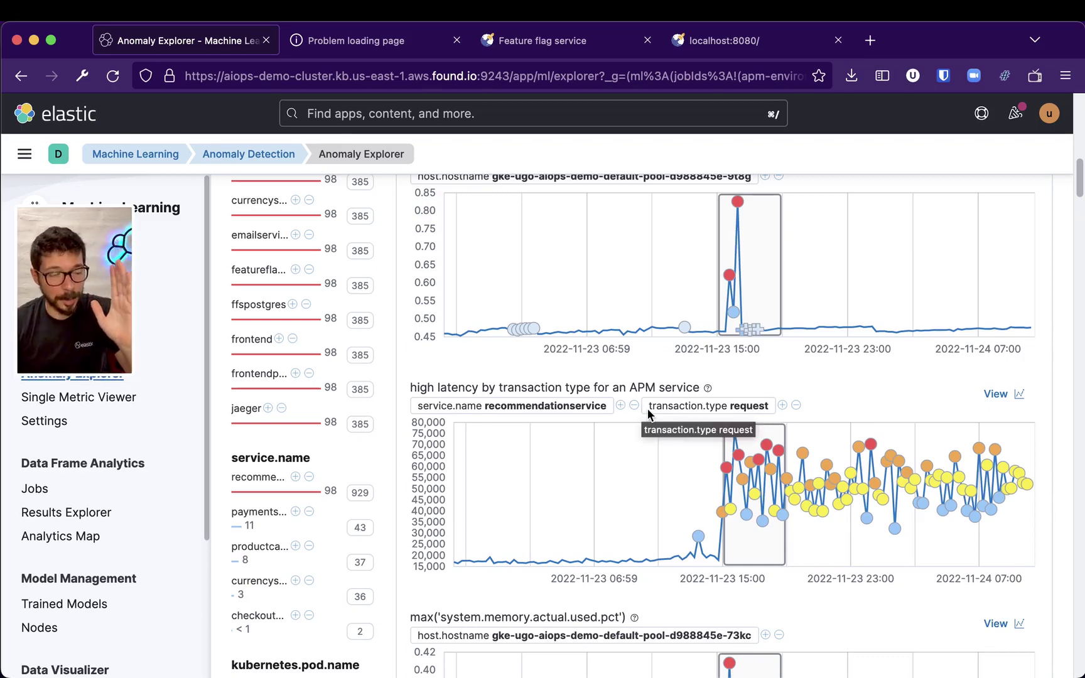
mouse_move(738, 205)
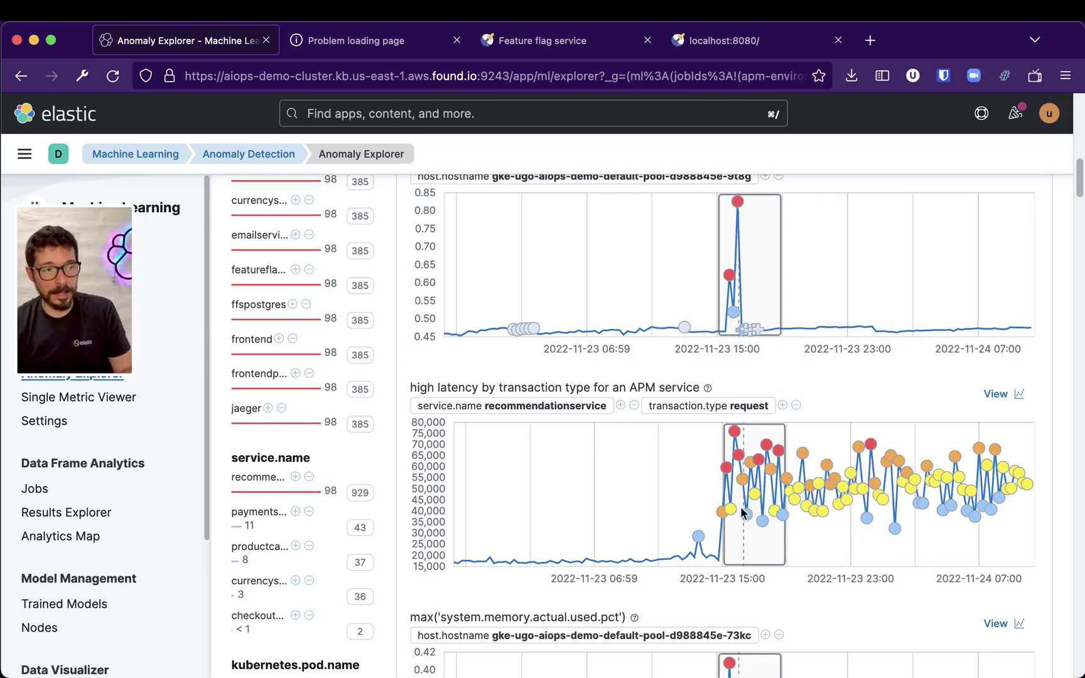
scroll(749, 593, down, 2)
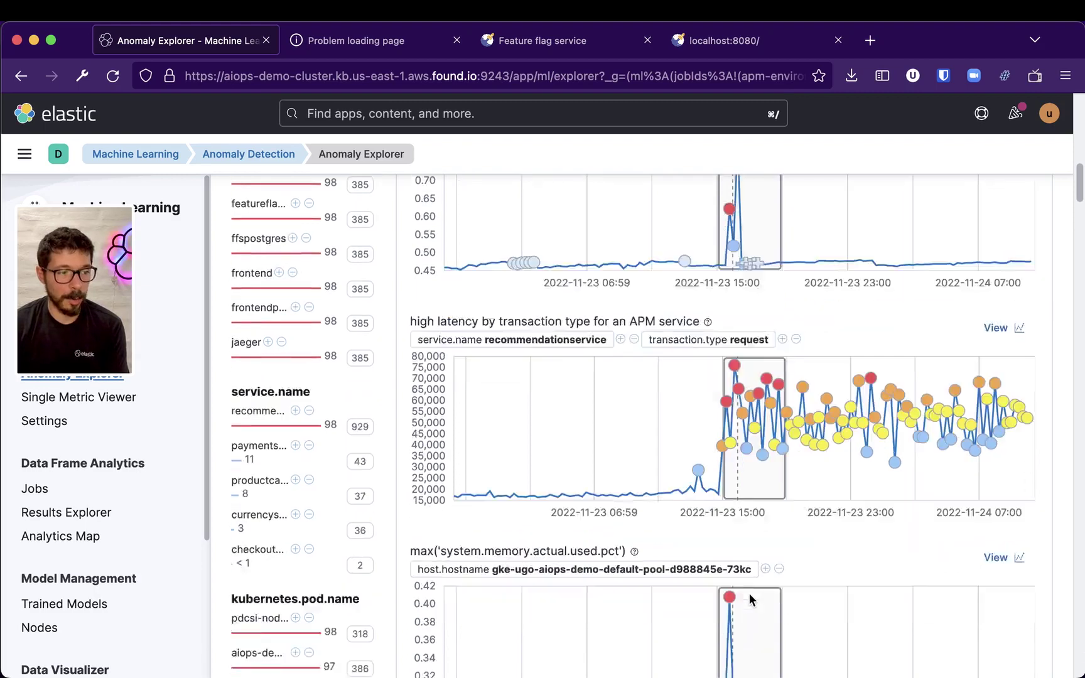
scroll(749, 593, down, 3)
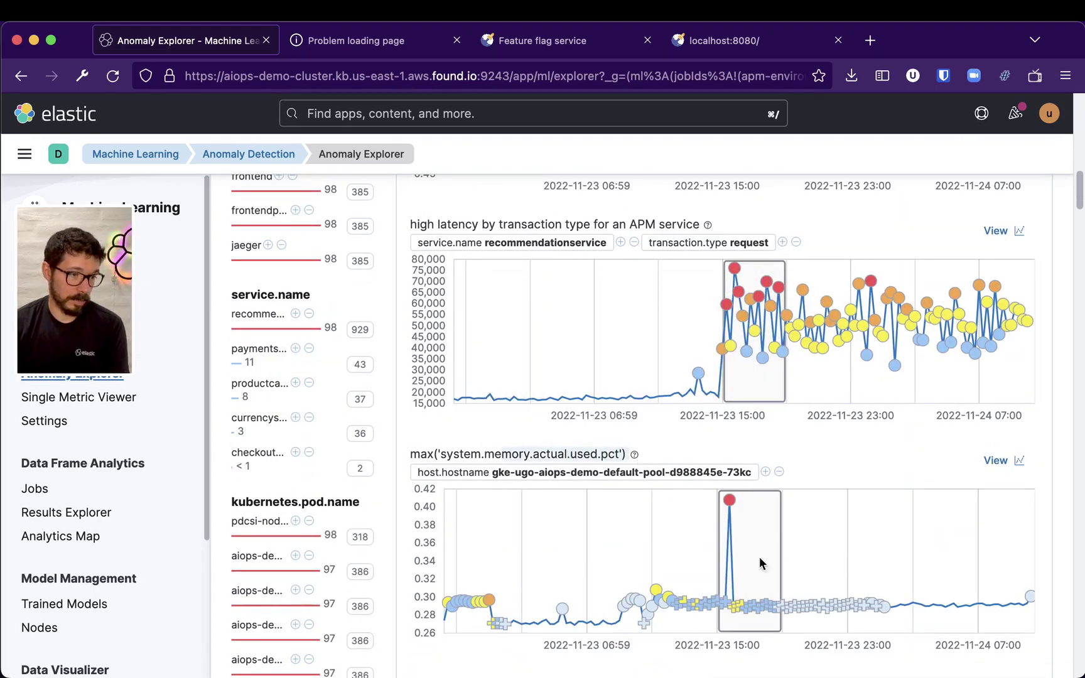
scroll(771, 557, up, 6)
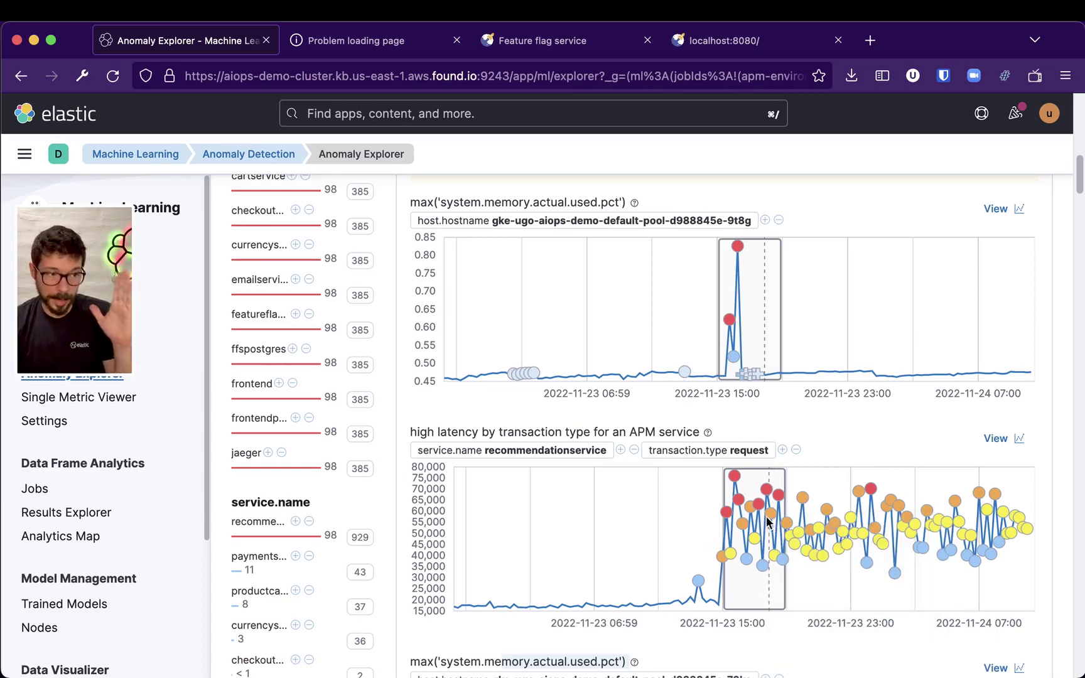
click(709, 397)
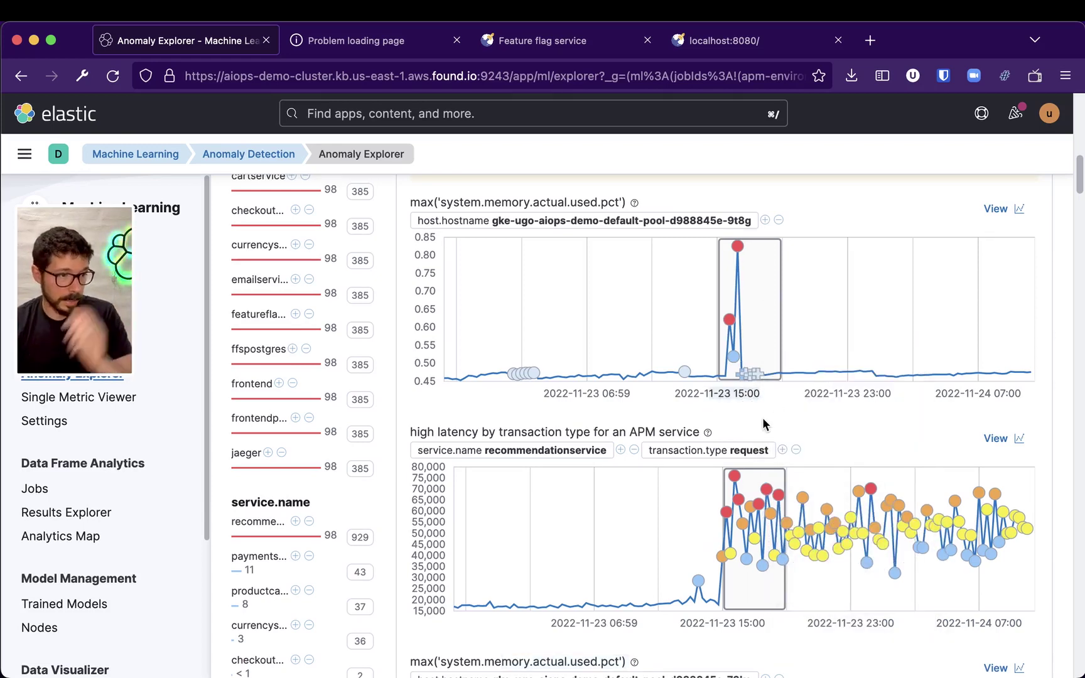
Examine the anomaly charts for Kubernetes pod memory usage, paymentservice throughput and productcatalogservice failed transaction rate
scroll(762, 422, down, 10)
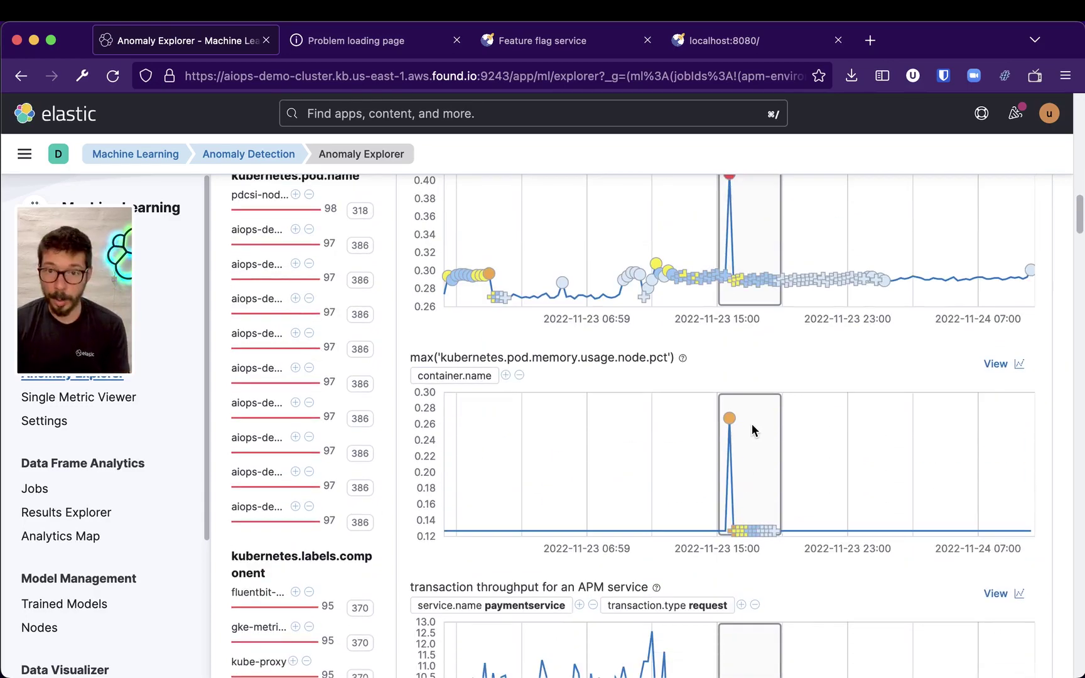
scroll(690, 430, down, 4)
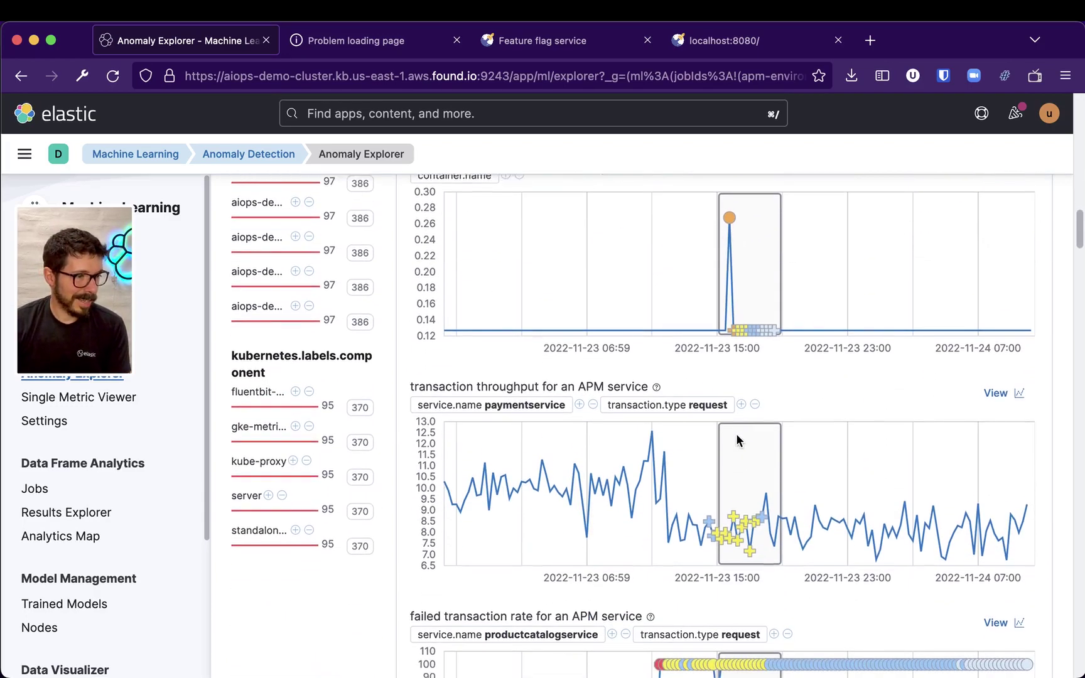
scroll(738, 439, down, 1)
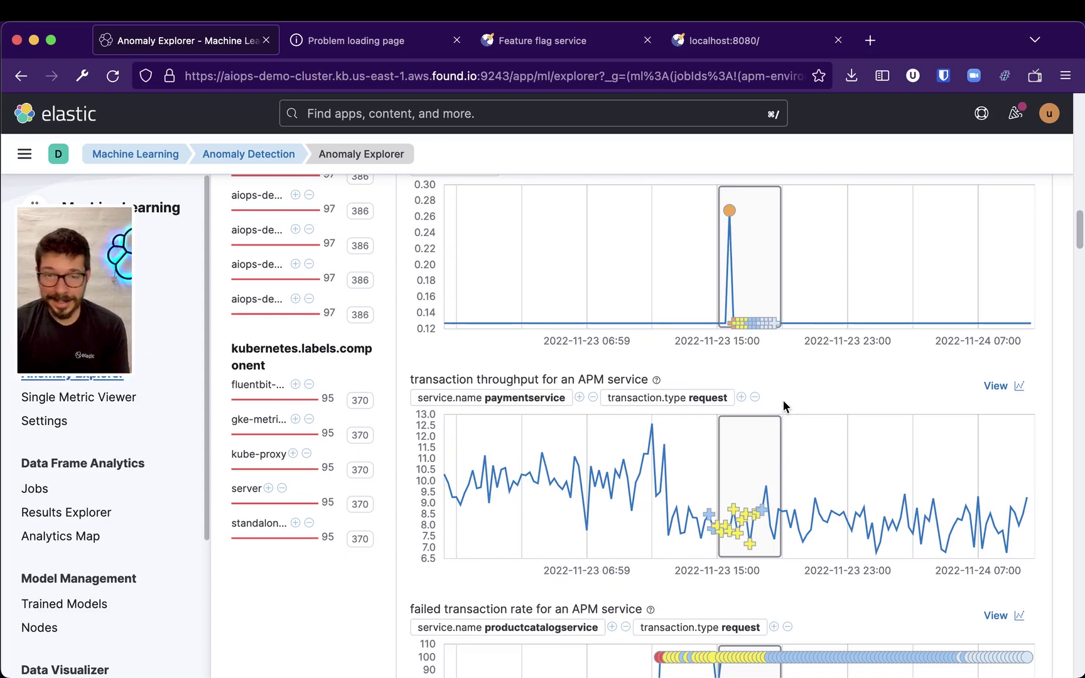
scroll(779, 404, down, 4)
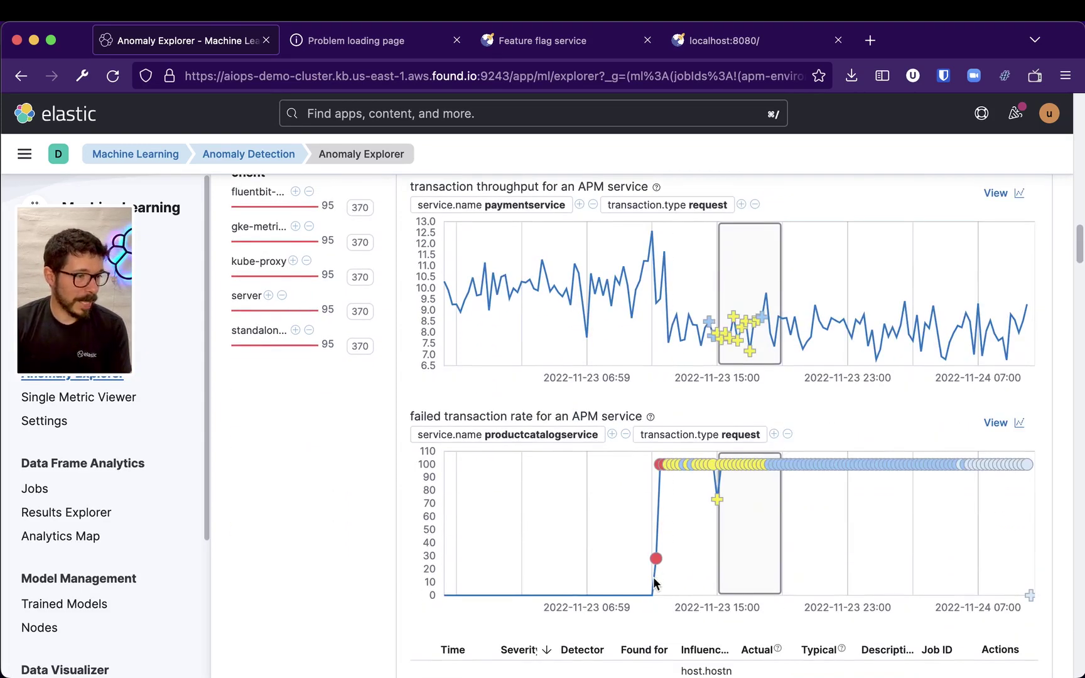
scroll(721, 483, down, 1)
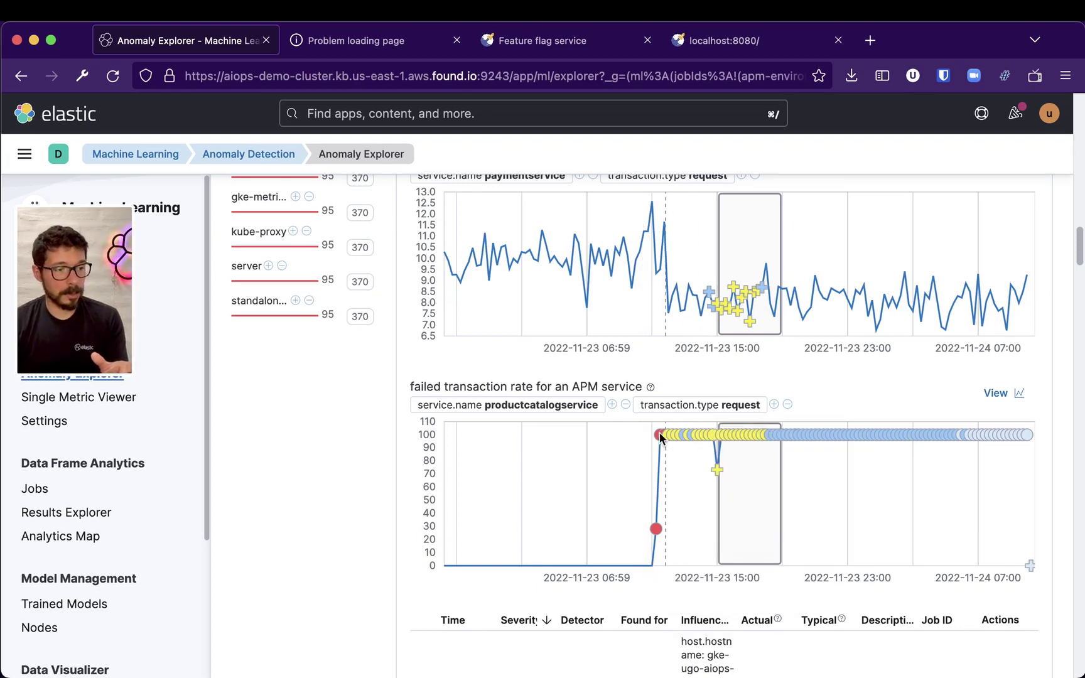
mouse_move(659, 433)
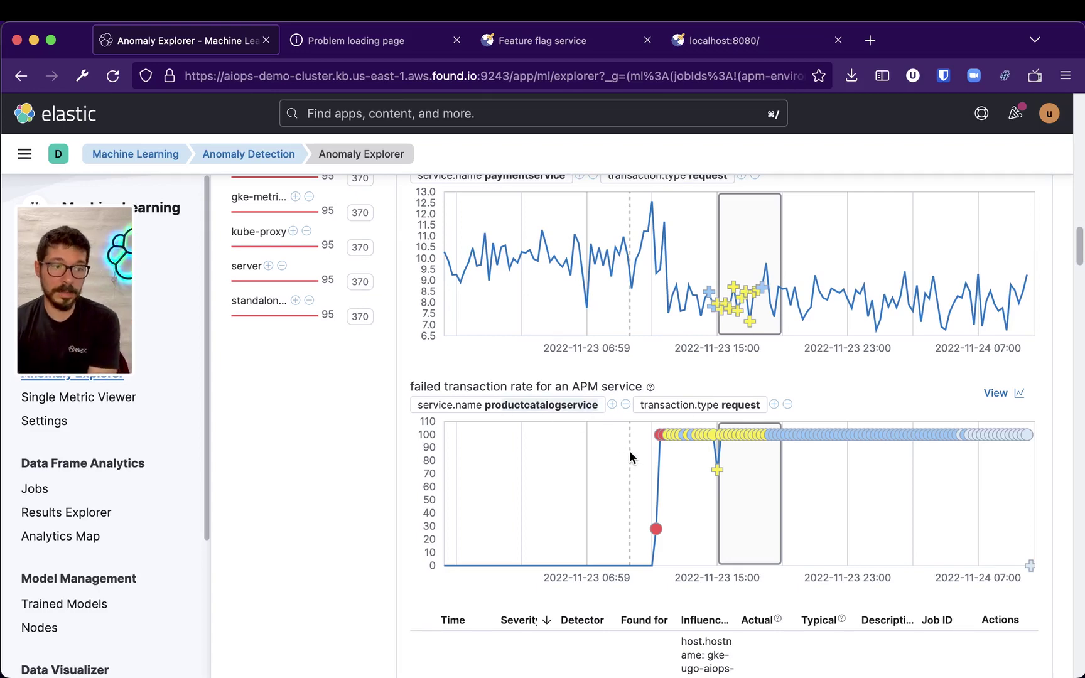
Narrow the timeline selection to the apm-environment_not_defined-75a0-apm_tx_metrics job's block at November 23rd 2022, 15:00
scroll(725, 493, up, 10)
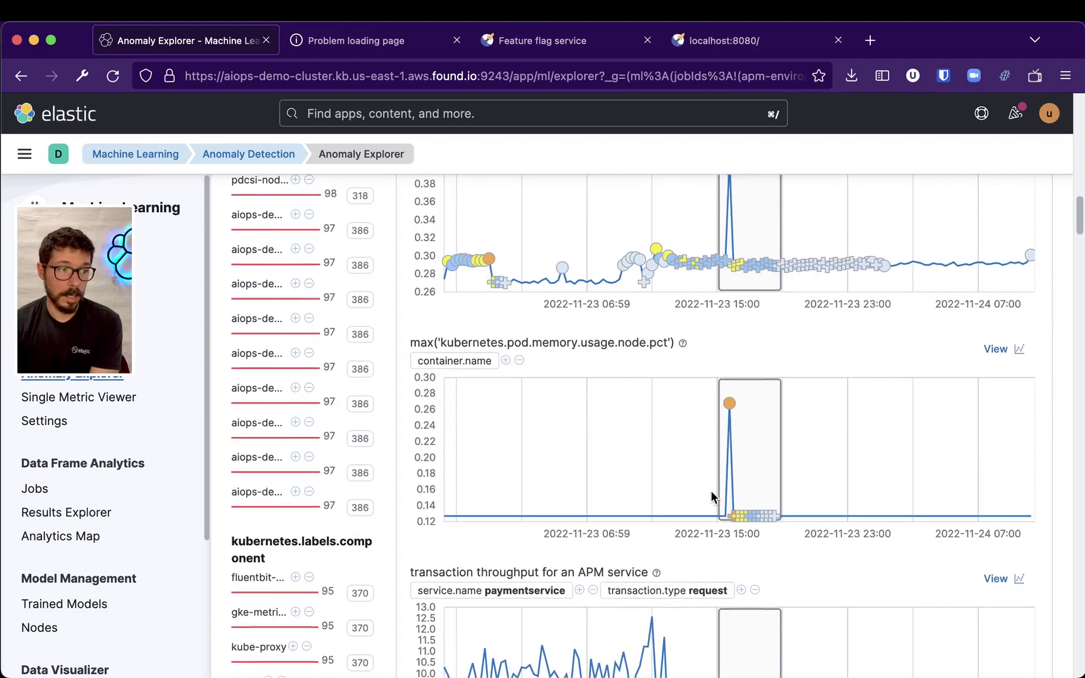
scroll(731, 488, up, 5)
scroll(731, 484, up, 5)
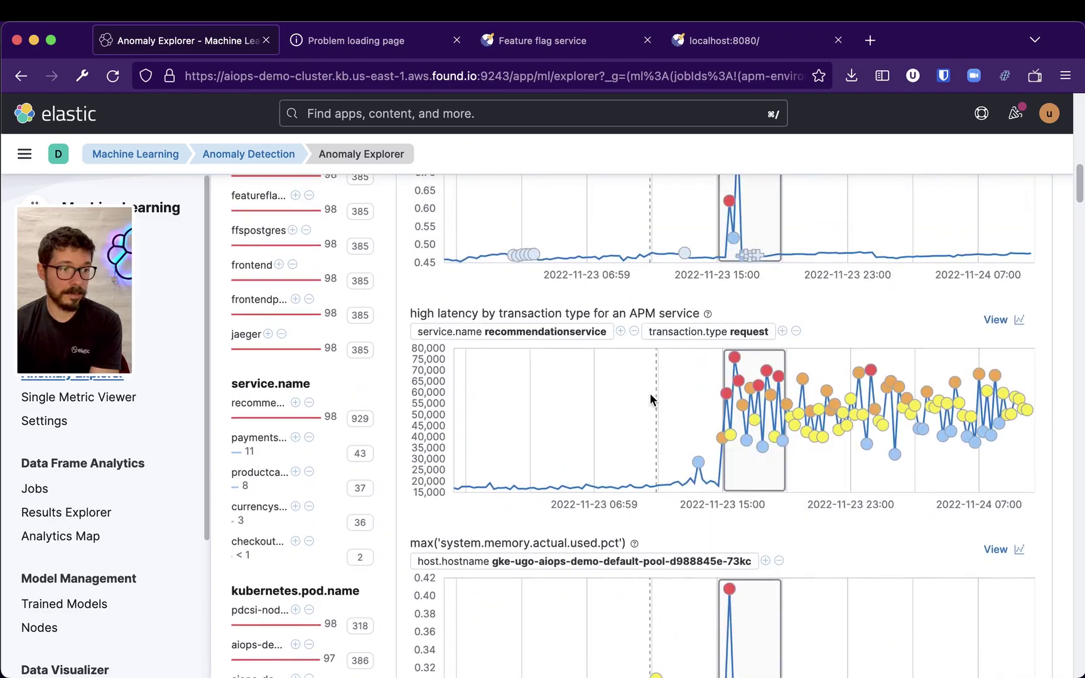
scroll(649, 393, up, 3)
scroll(794, 416, up, 5)
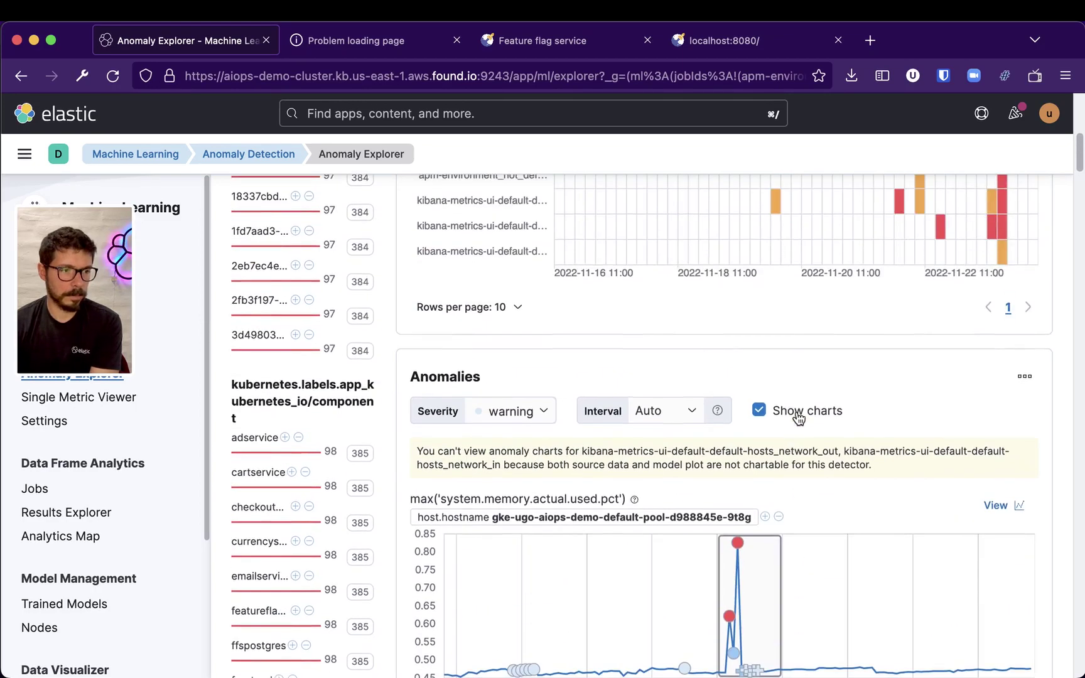
scroll(872, 452, up, 6)
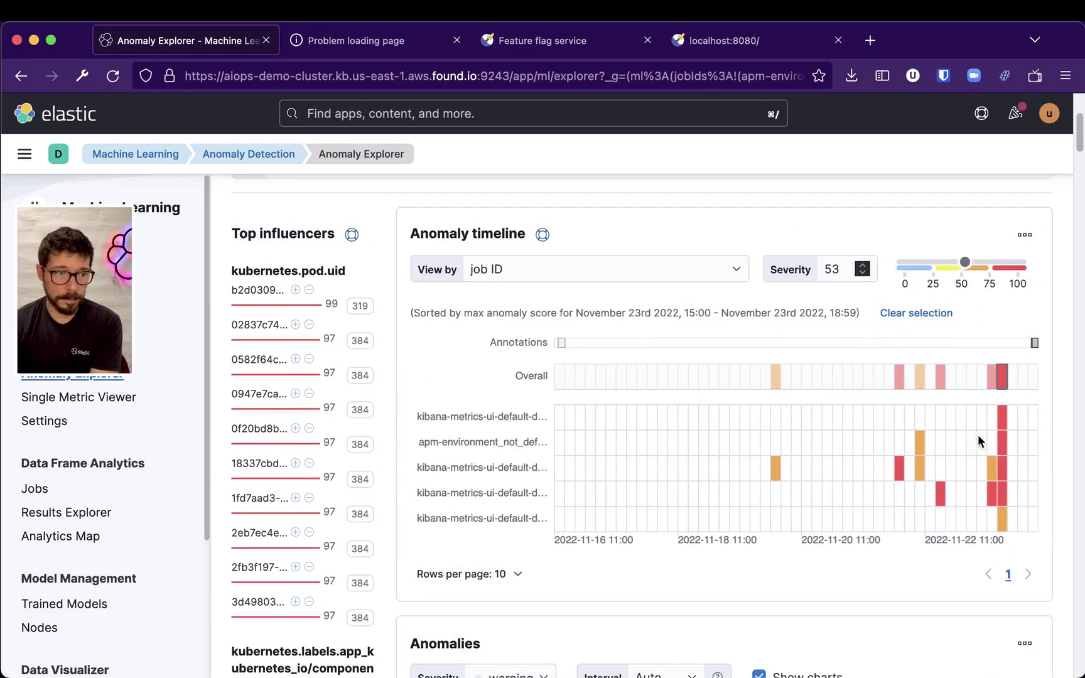
click(1003, 446)
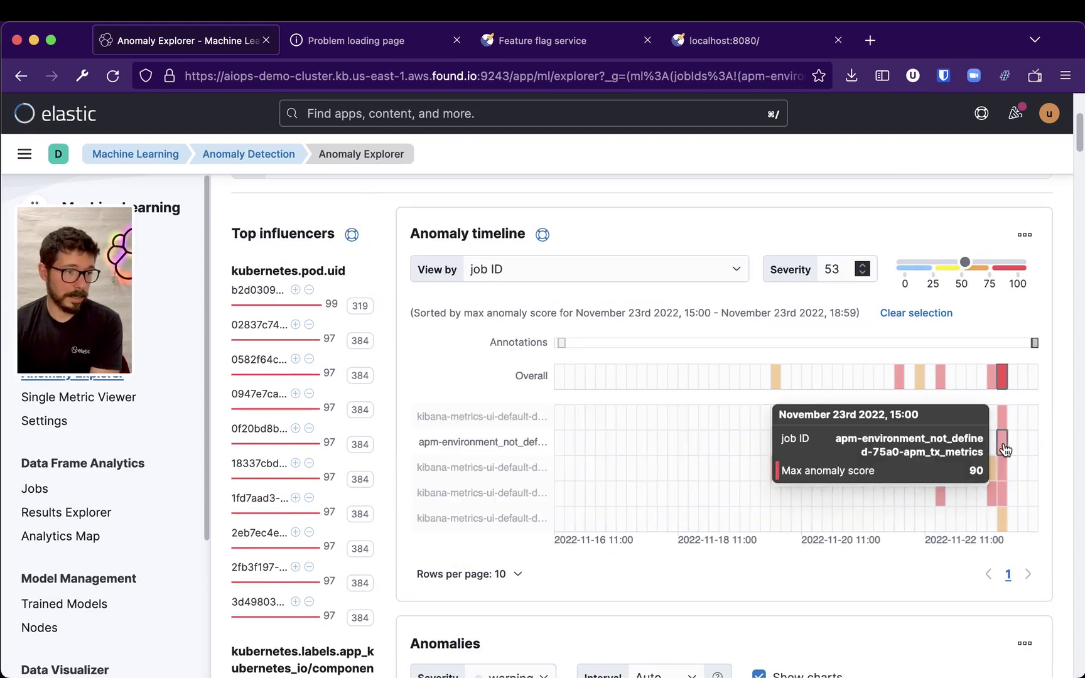
Examine the selected APM job's influencers, its latency, throughput and failed transaction rate charts per service, and the anomalies table
scroll(867, 471, down, 11)
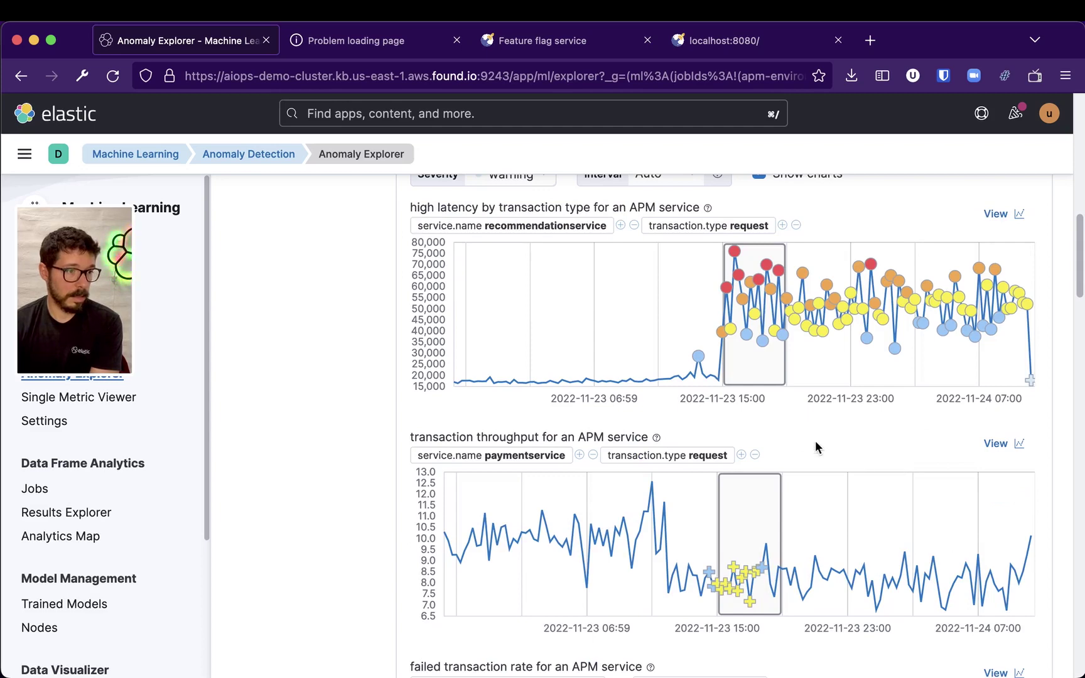
scroll(864, 435, up, 11)
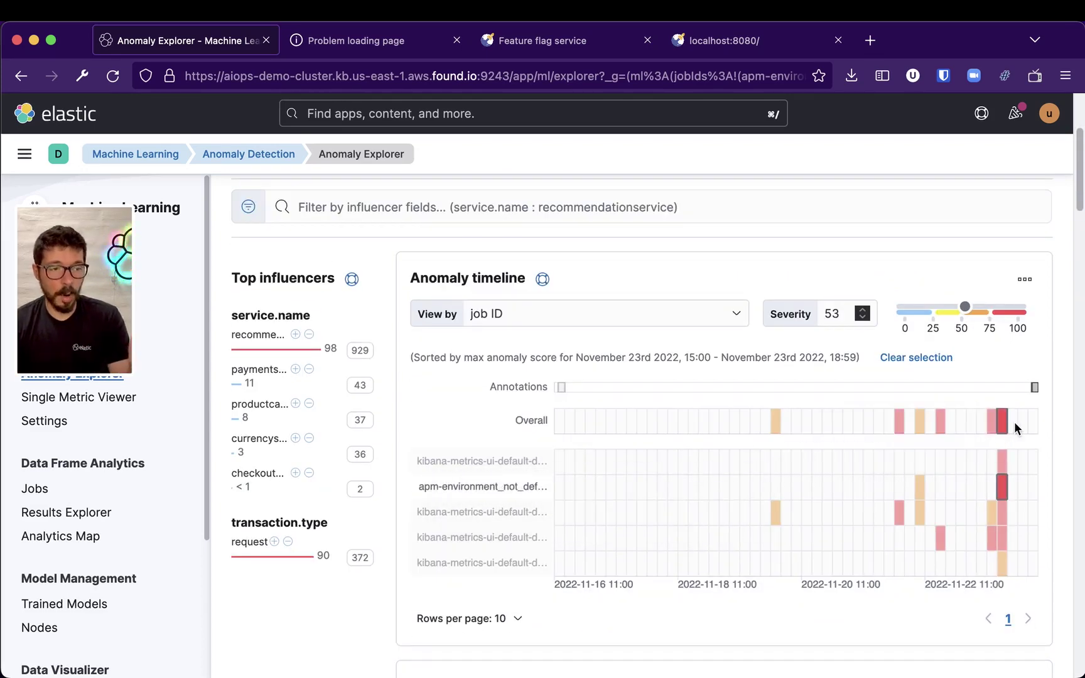
mouse_move(1000, 427)
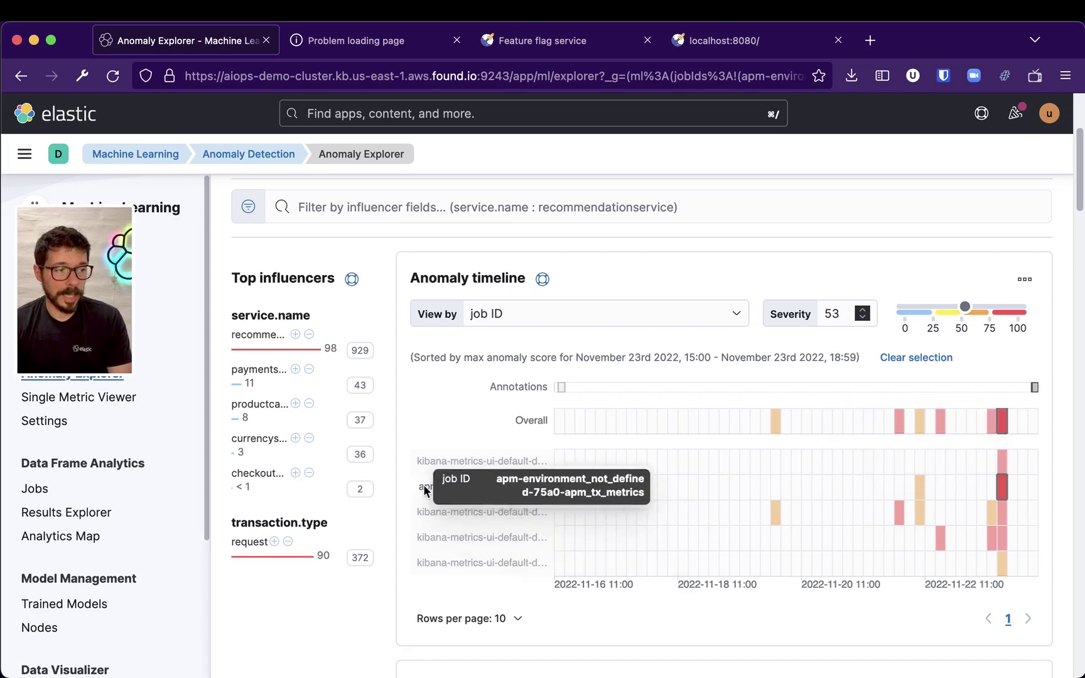
scroll(949, 547, down, 10)
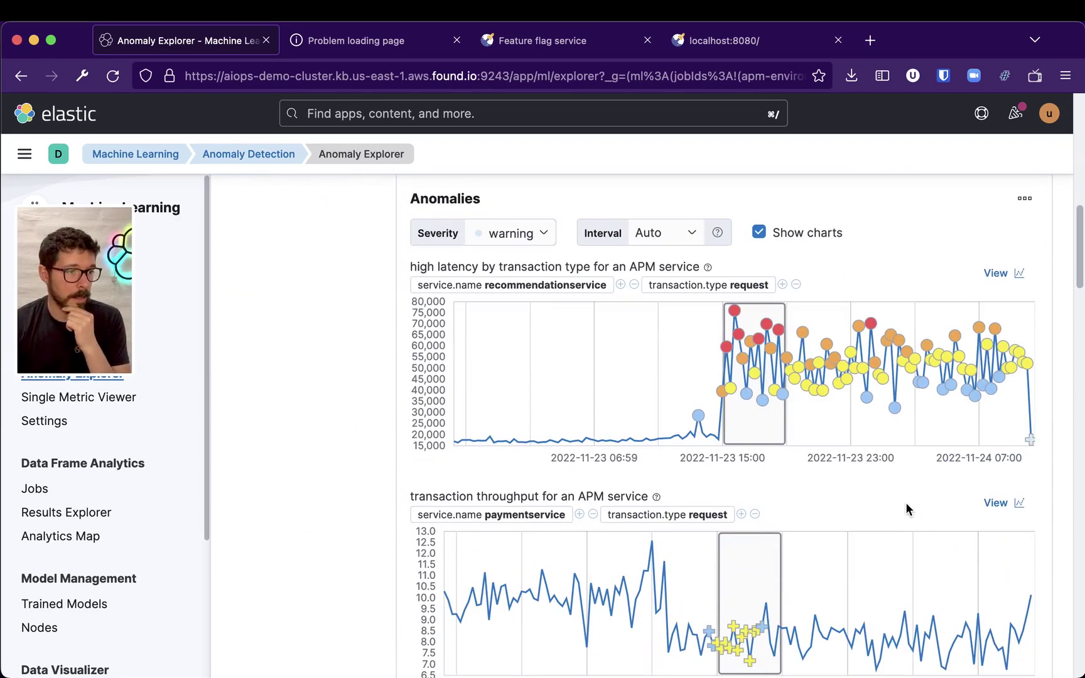
scroll(723, 481, down, 6)
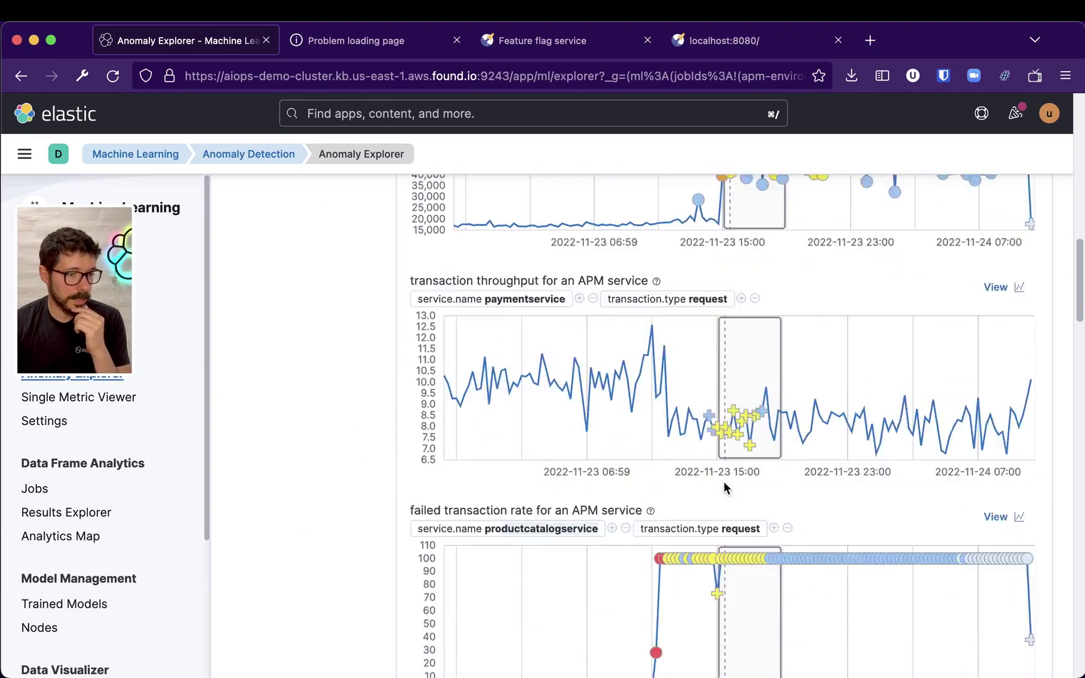
scroll(729, 481, down, 4)
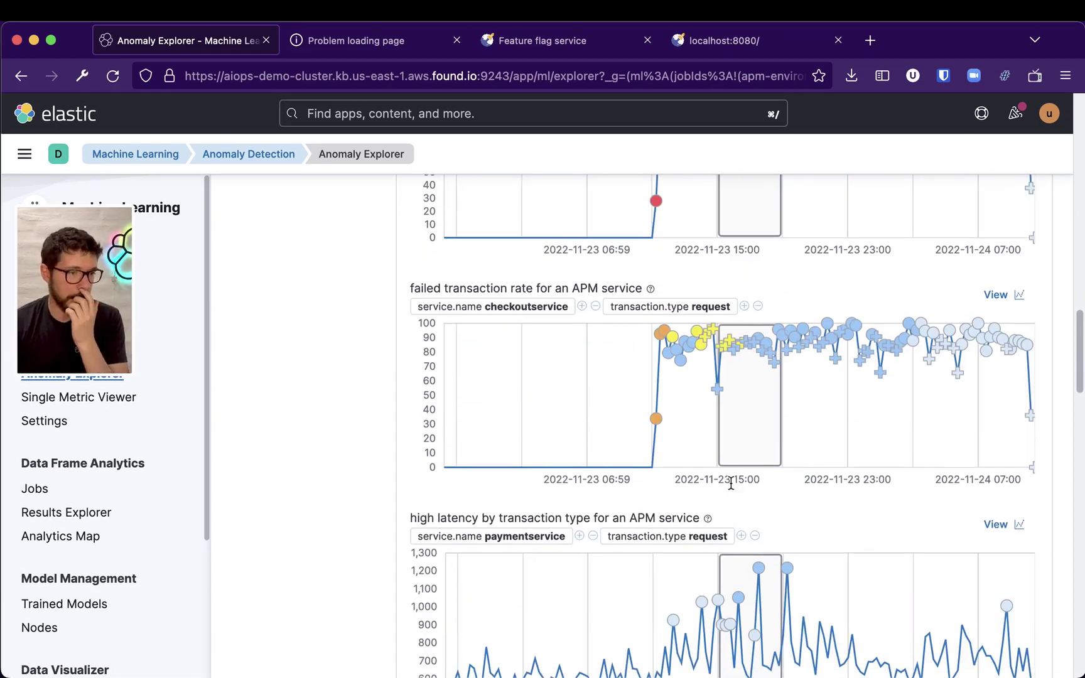
scroll(731, 483, down, 4)
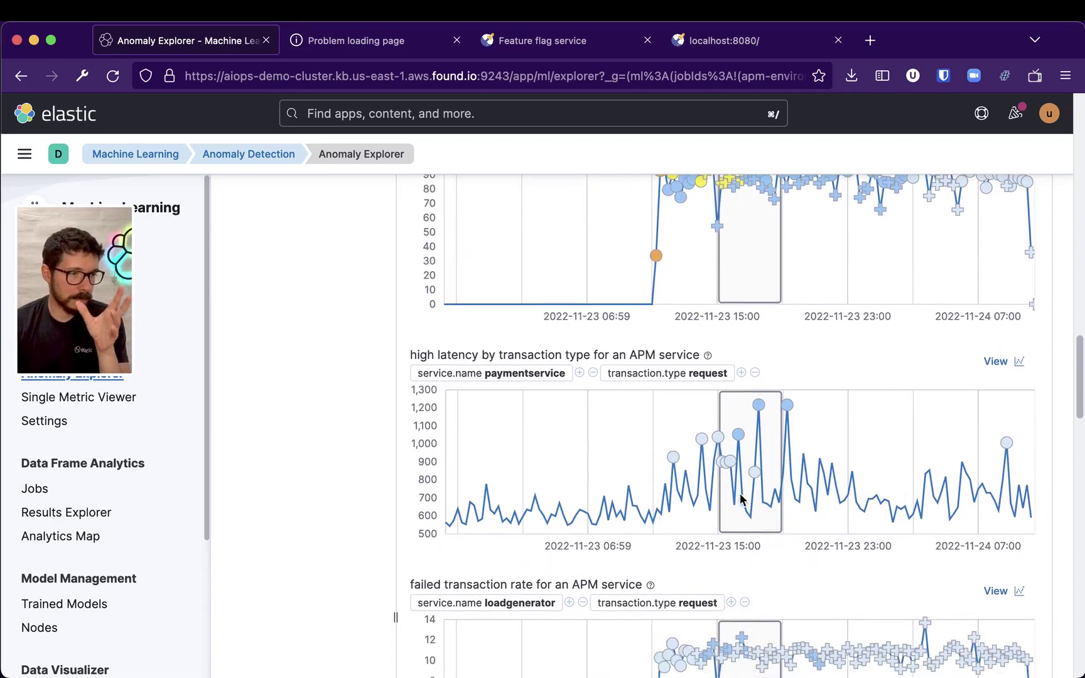
scroll(740, 492, down, 5)
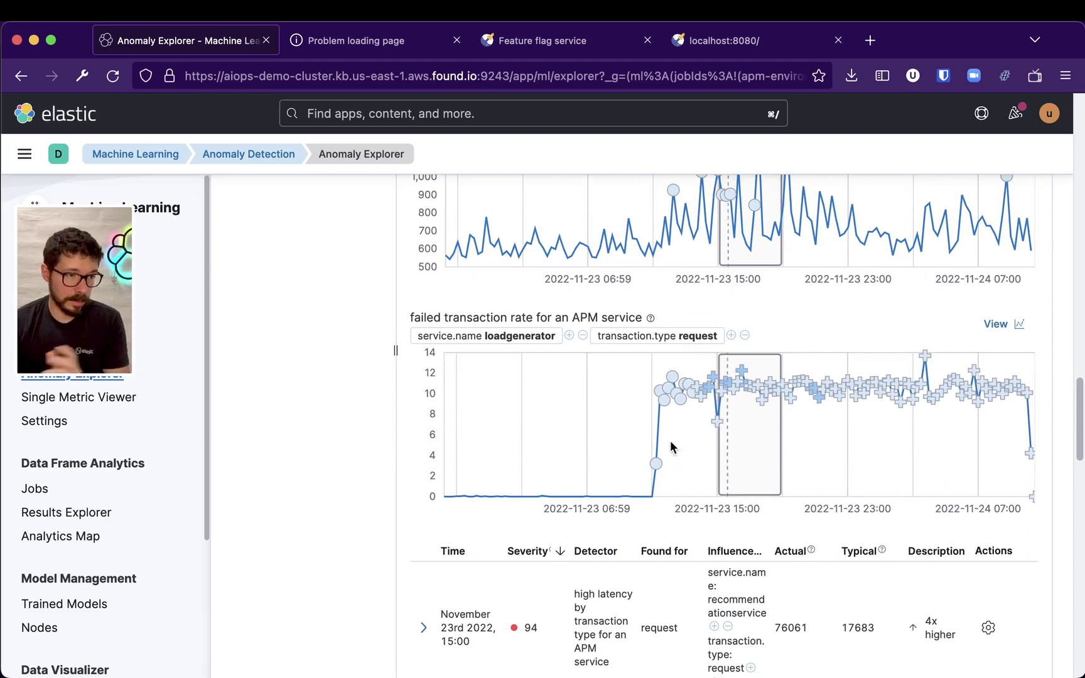
scroll(813, 469, down, 6)
scroll(813, 469, up, 10)
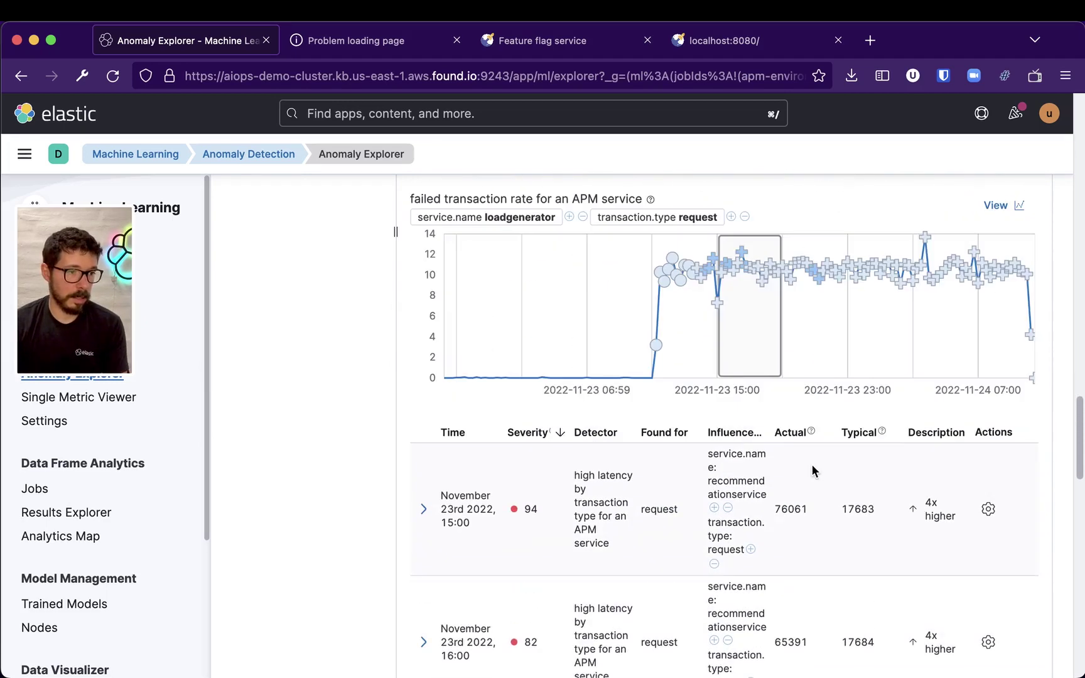
scroll(772, 437, up, 1)
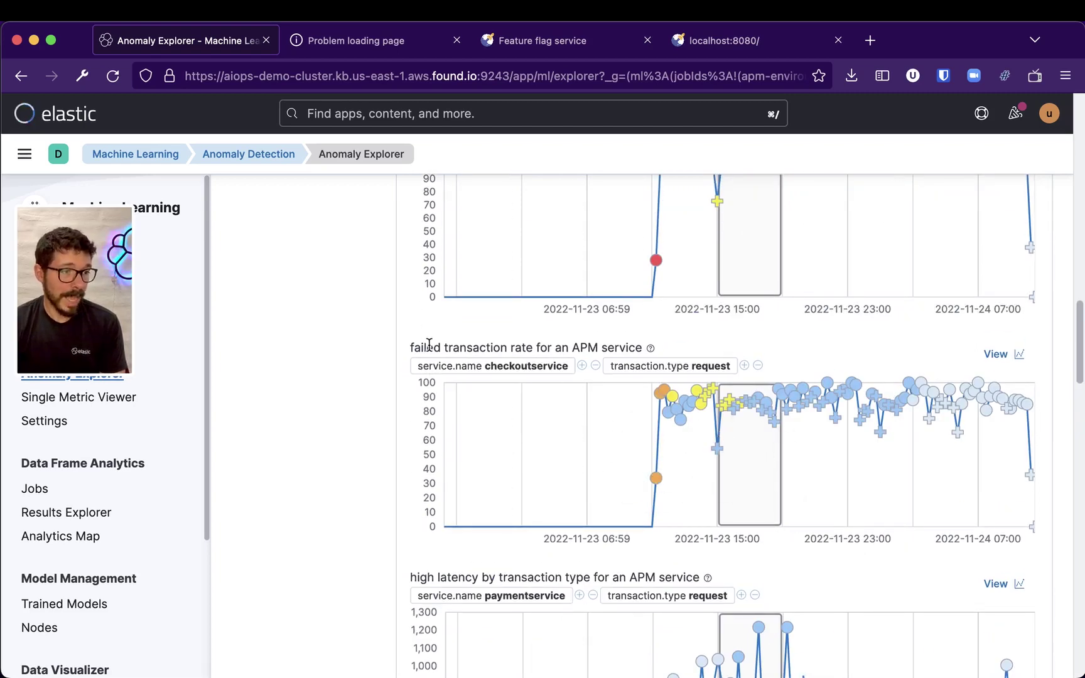
Examine the checkoutservice failed transaction rate chart and review the preceding APM charts back up to the anomaly timeline
drag(432, 348, 661, 352)
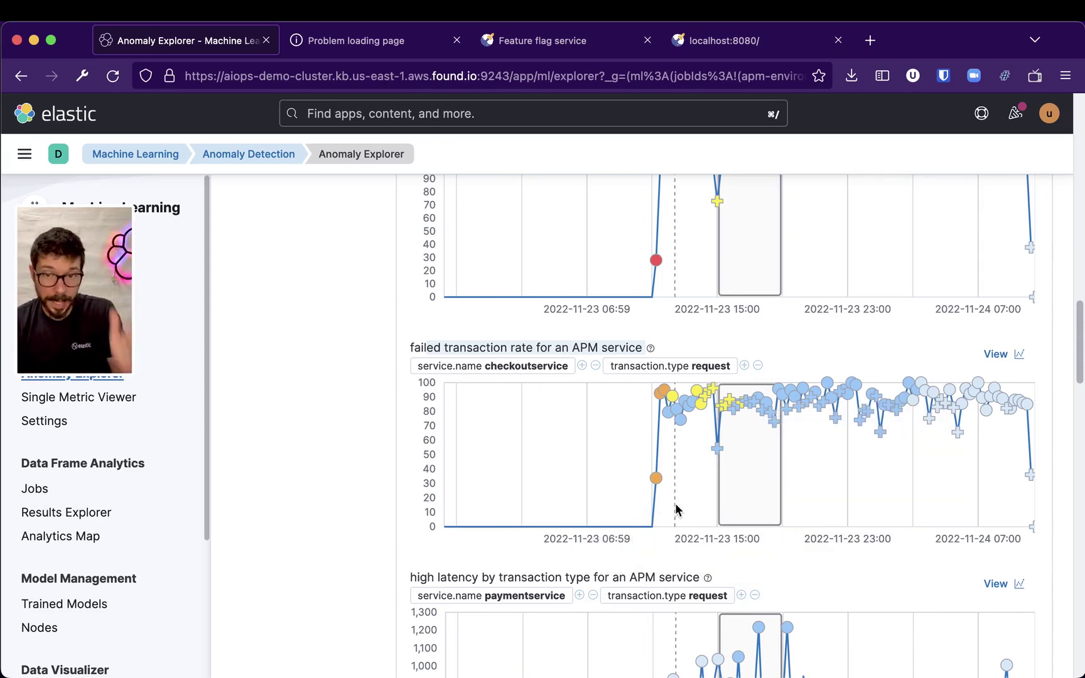
scroll(719, 480, up, 2)
scroll(721, 502, up, 10)
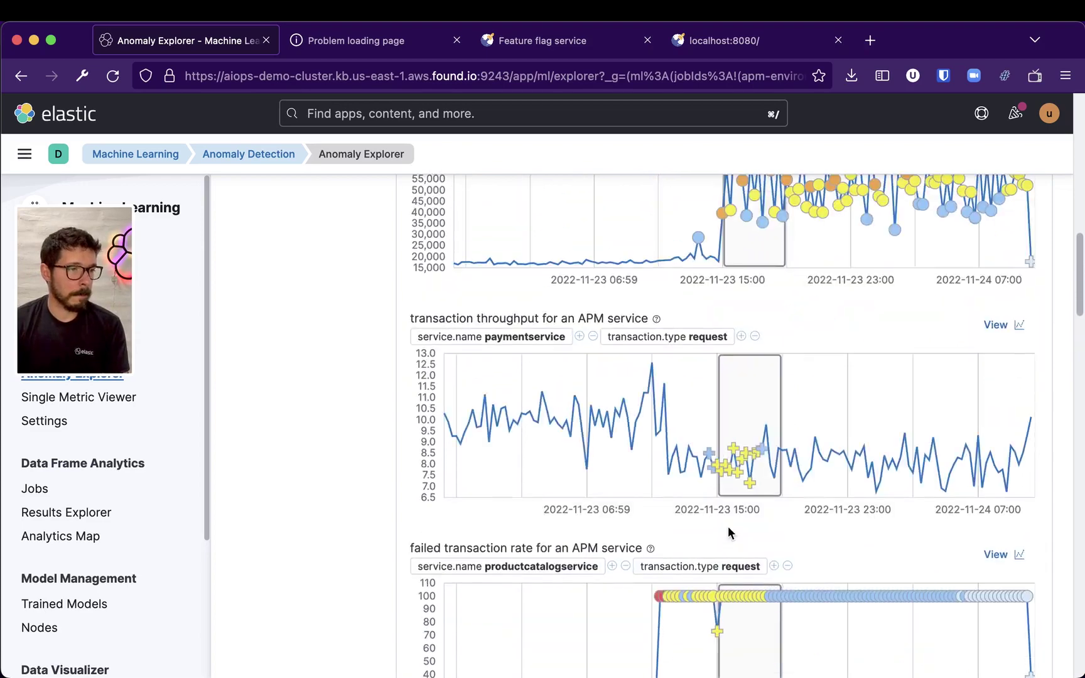
scroll(728, 532, up, 6)
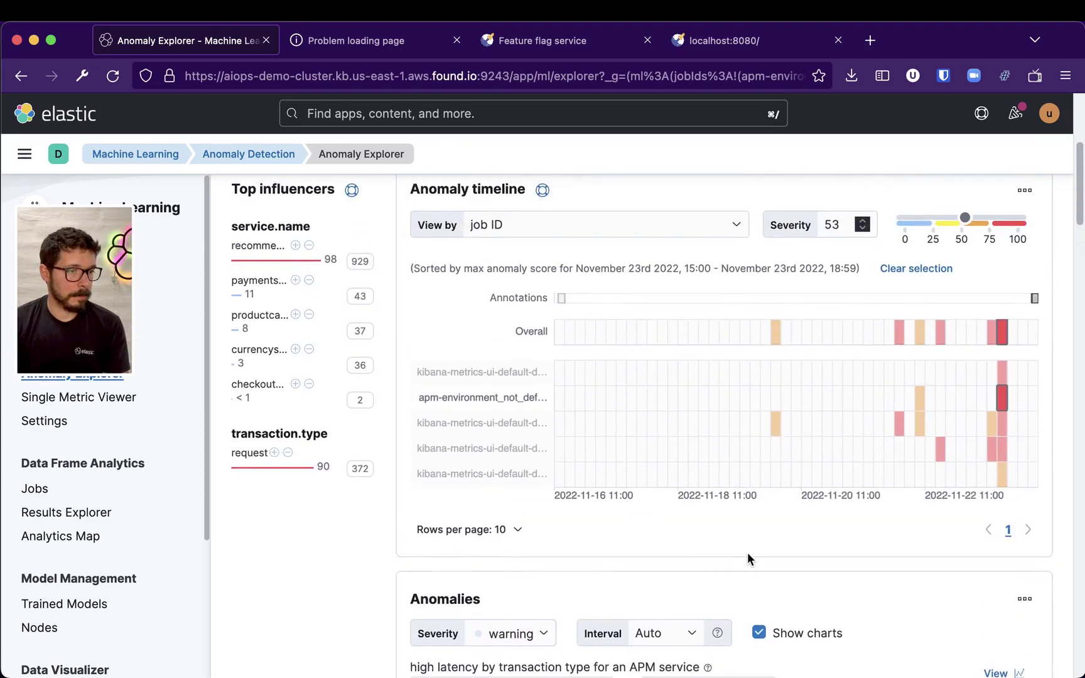
scroll(748, 555, up, 5)
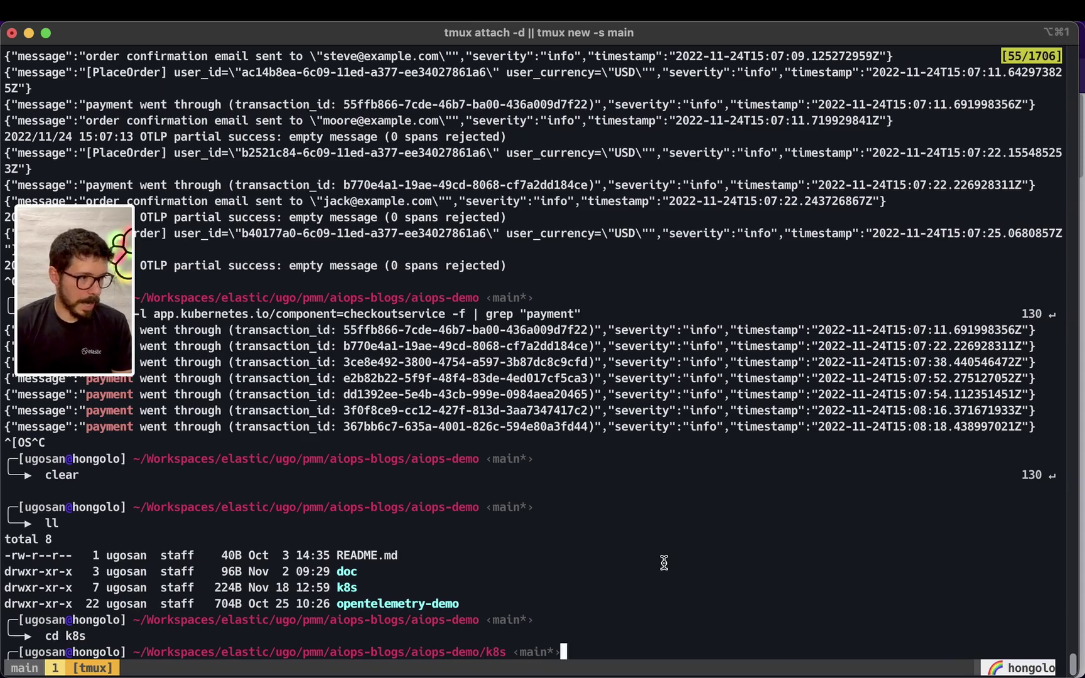
text(ll)
key(Return)
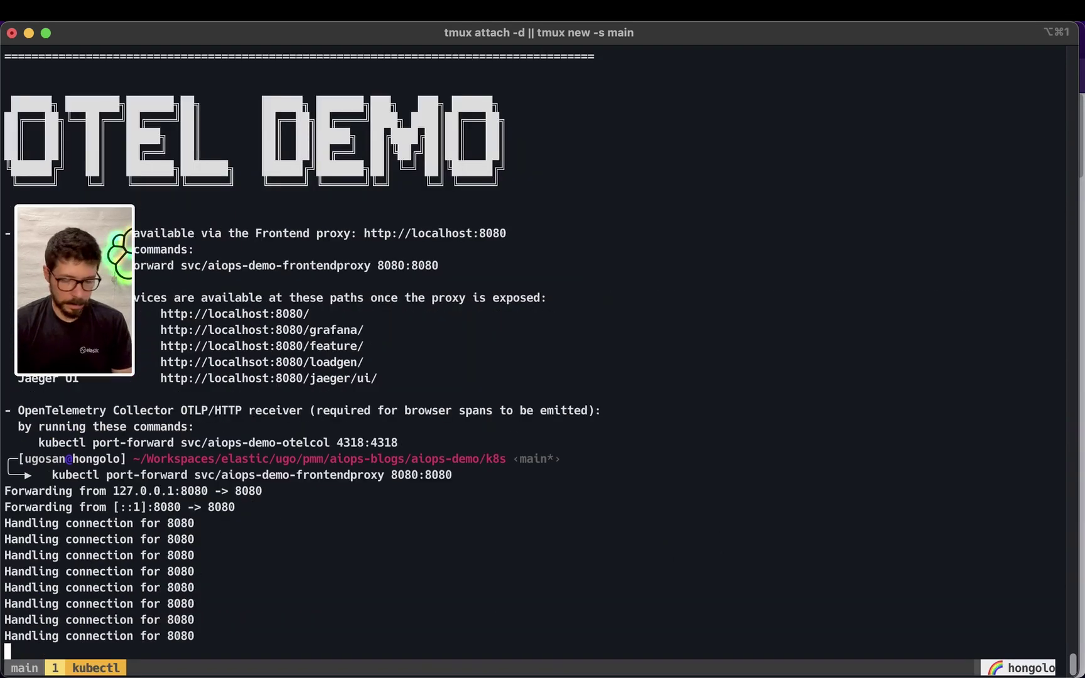
text(clear)
key(Return)
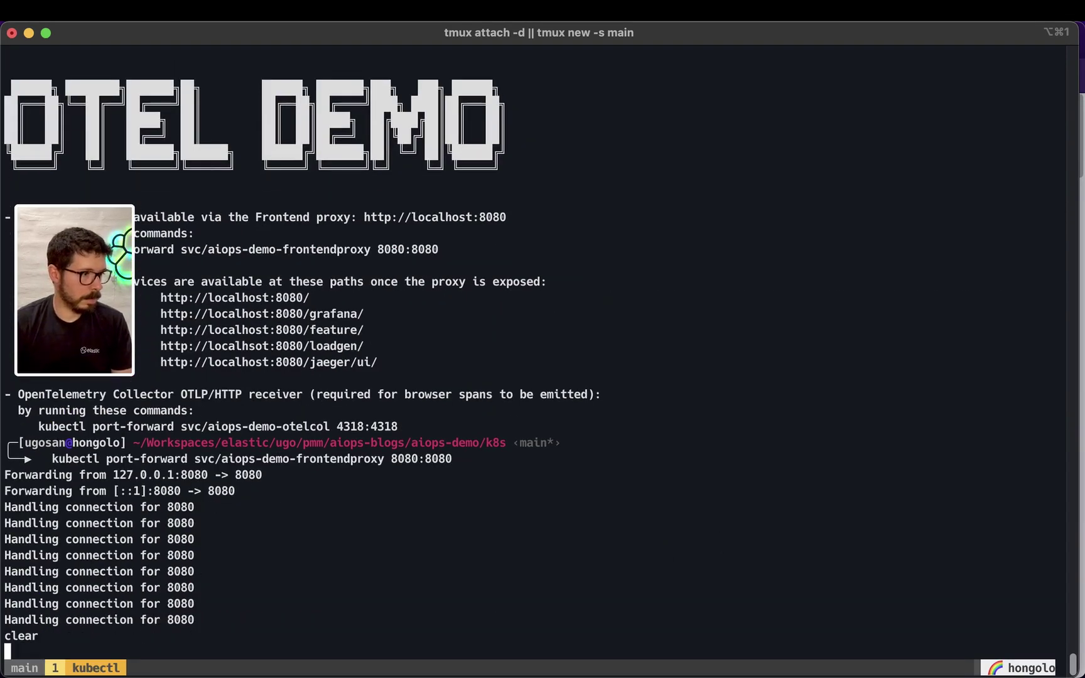
Stop the running port forward and rerun the listed command kubectl port-forward svc/aiops-demo-frontendproxy 8080:8080
scroll(649, 548, up, 2)
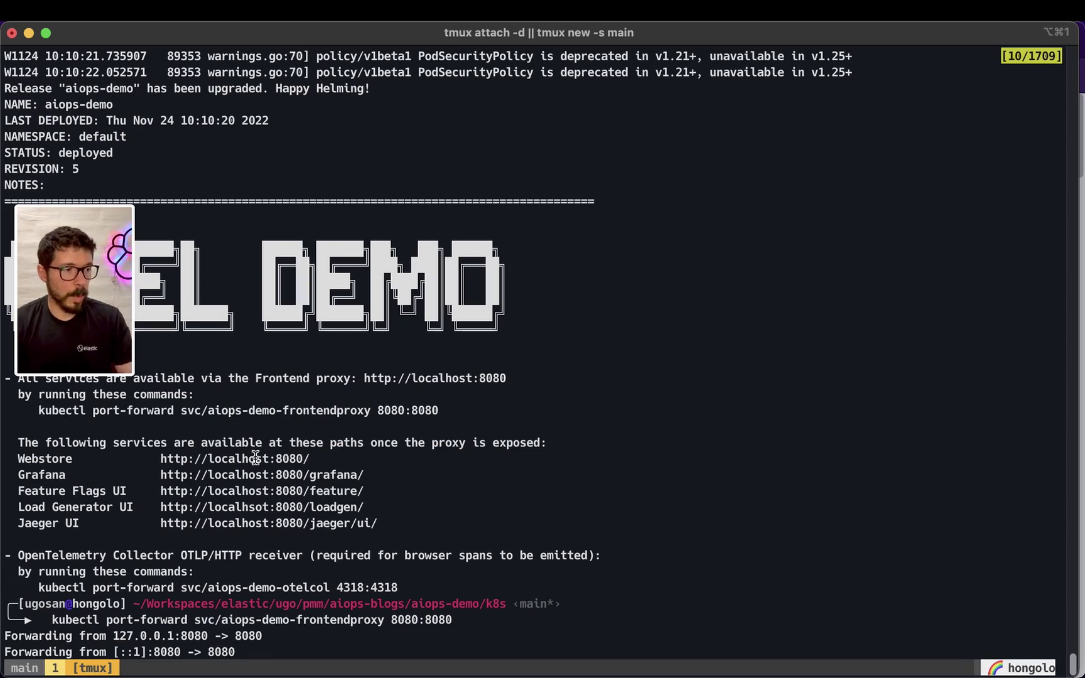
drag(38, 411, 540, 411)
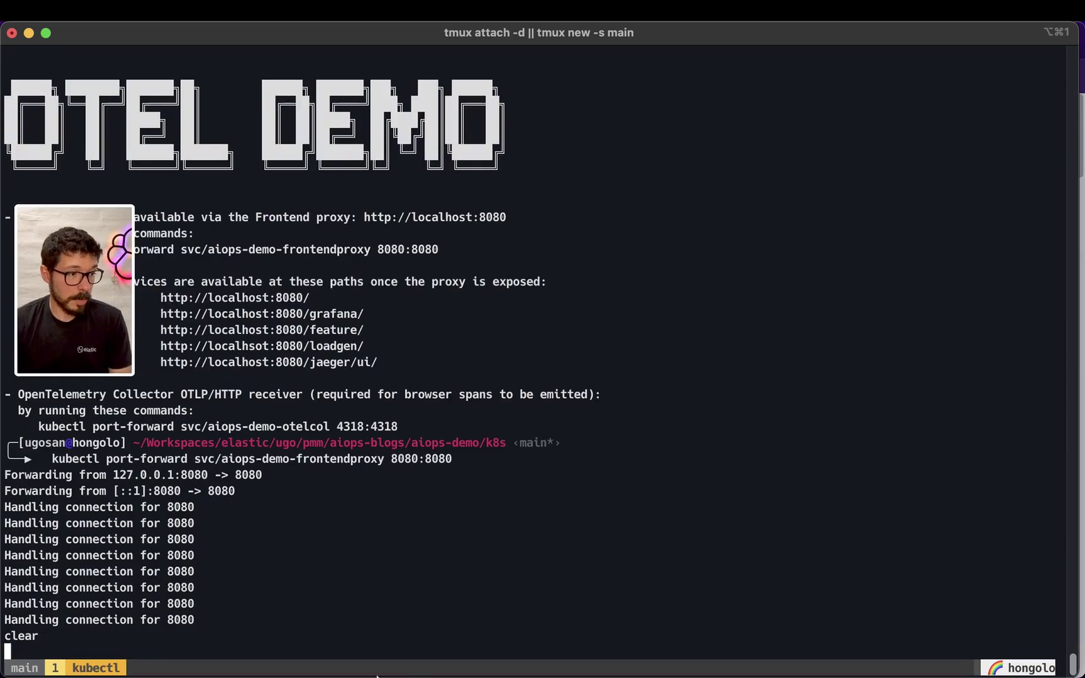
key(ctrl+c)
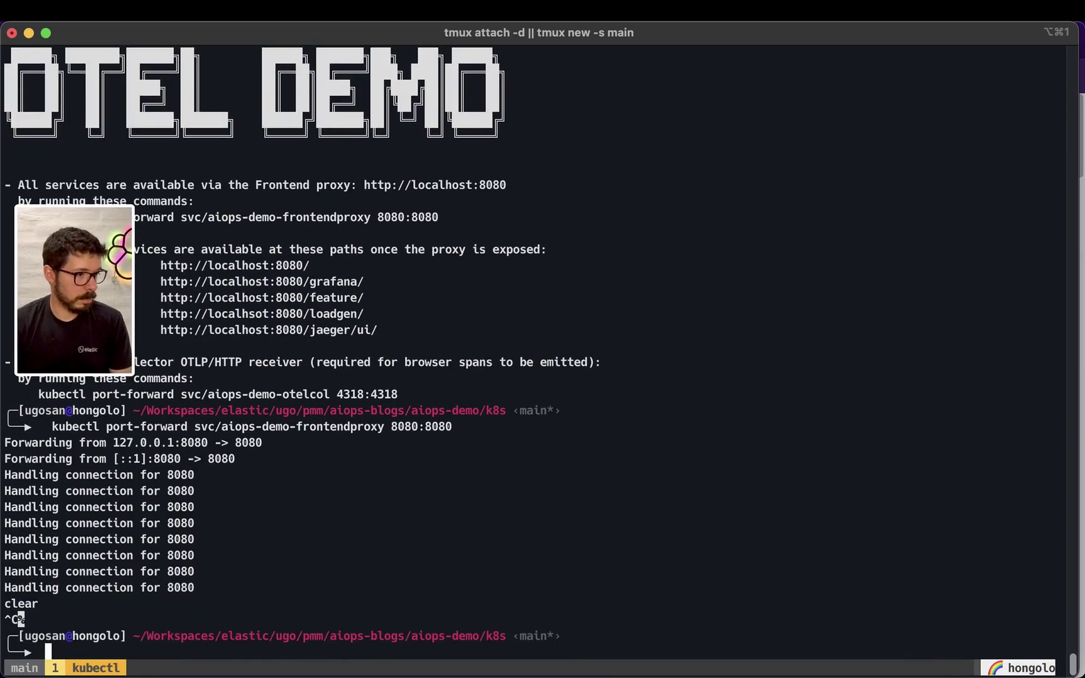
key(super+v)
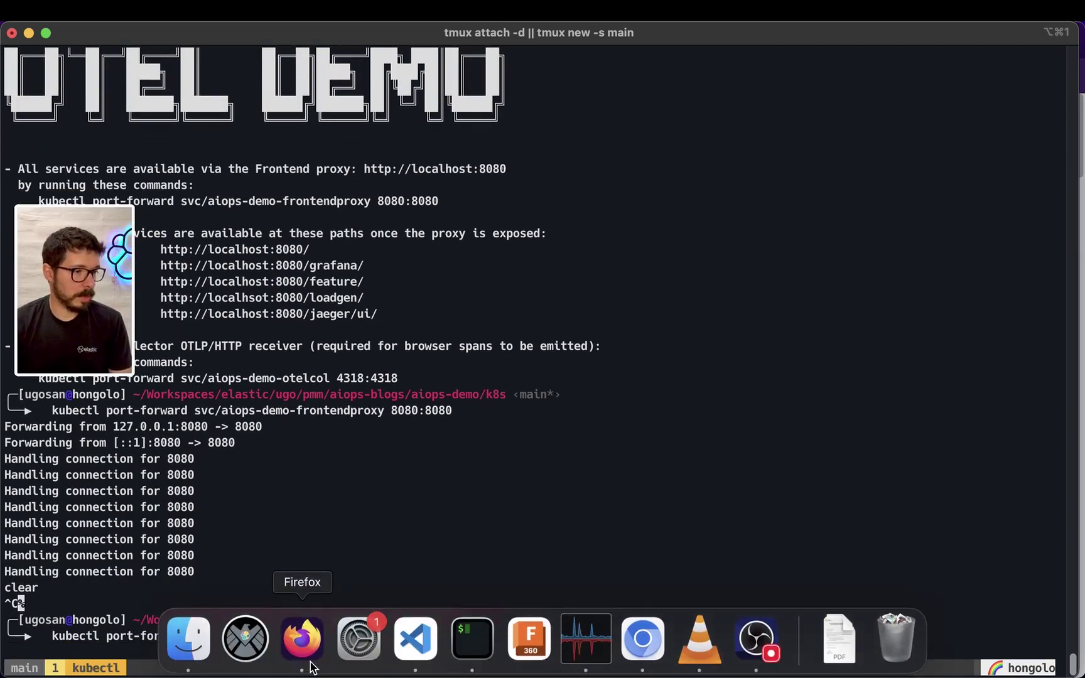
Switch to the demo web store in Firefox, open its home page and dismiss the Bitwarden password-saving prompt
click(312, 665)
click(726, 41)
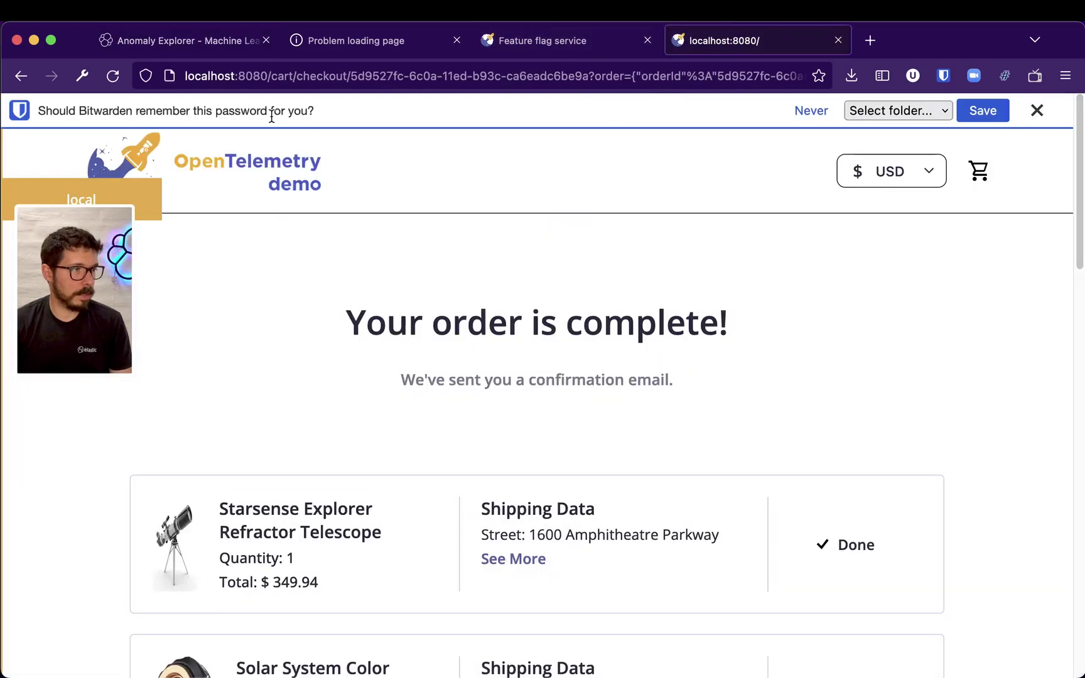
click(276, 169)
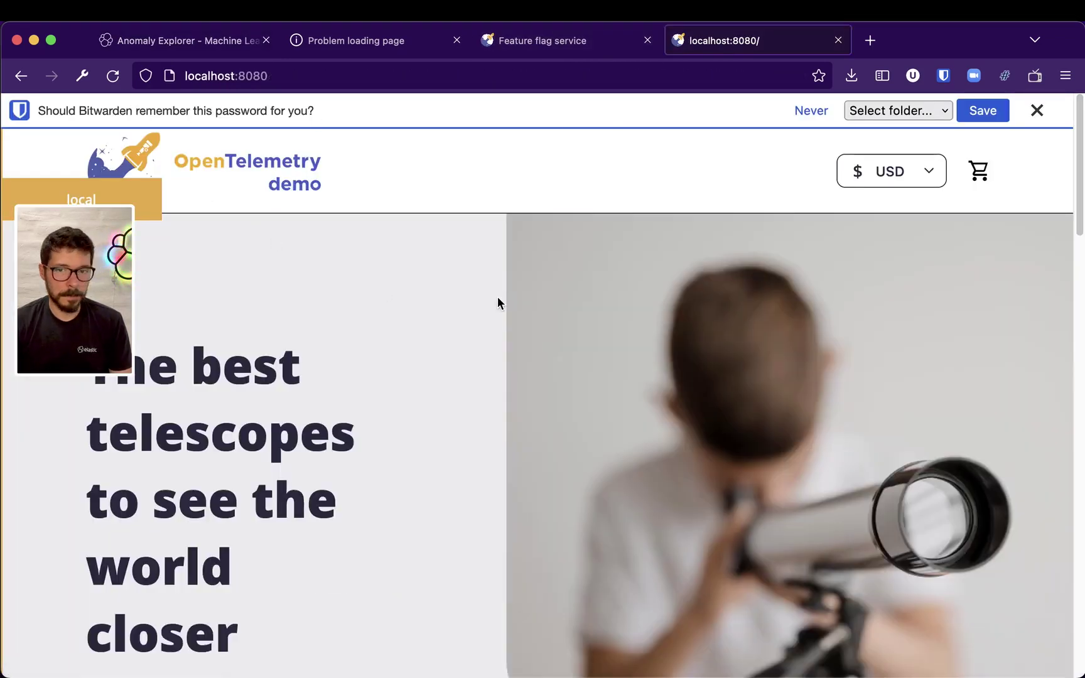
key(super+Tab)
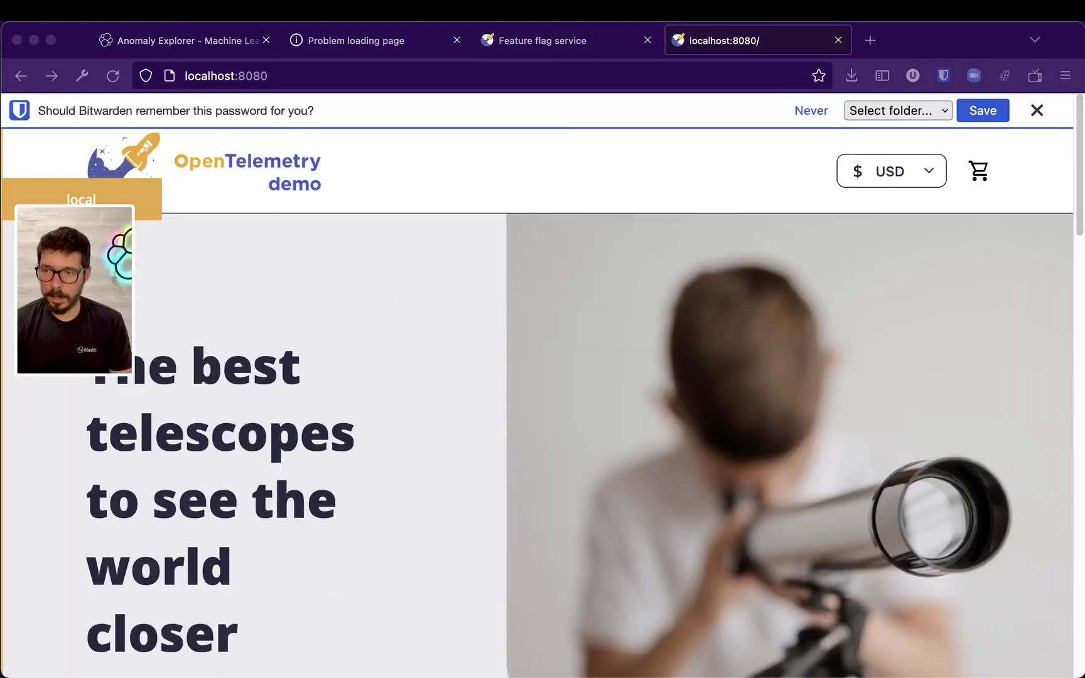
scroll(467, 435, down, 5)
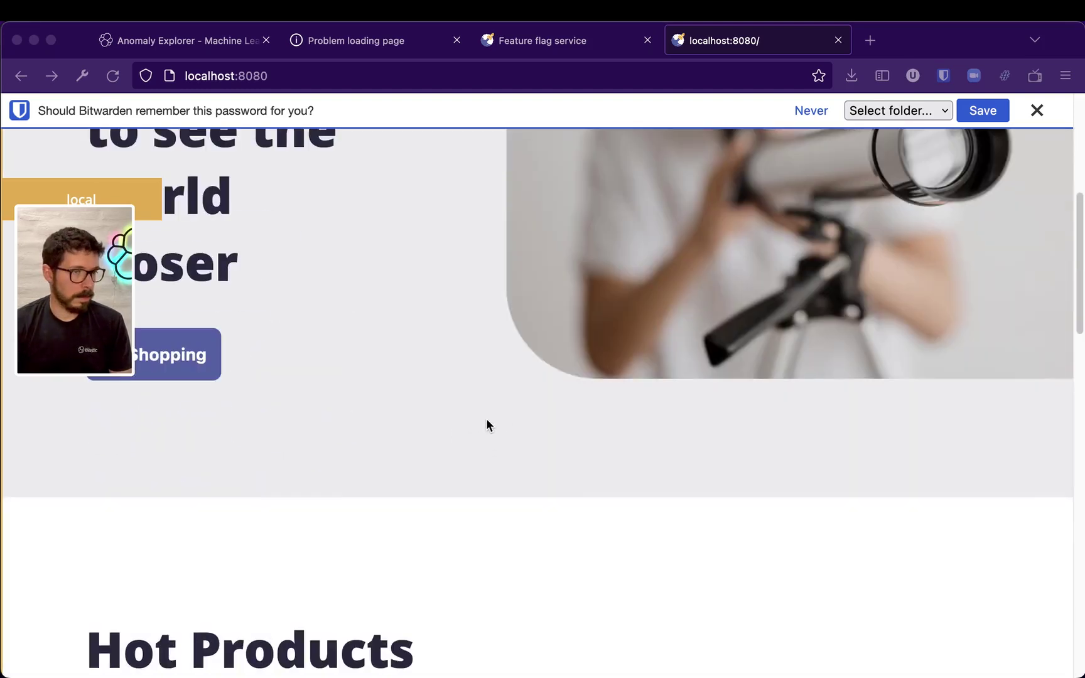
scroll(486, 424, up, 5)
click(1036, 112)
click(1036, 111)
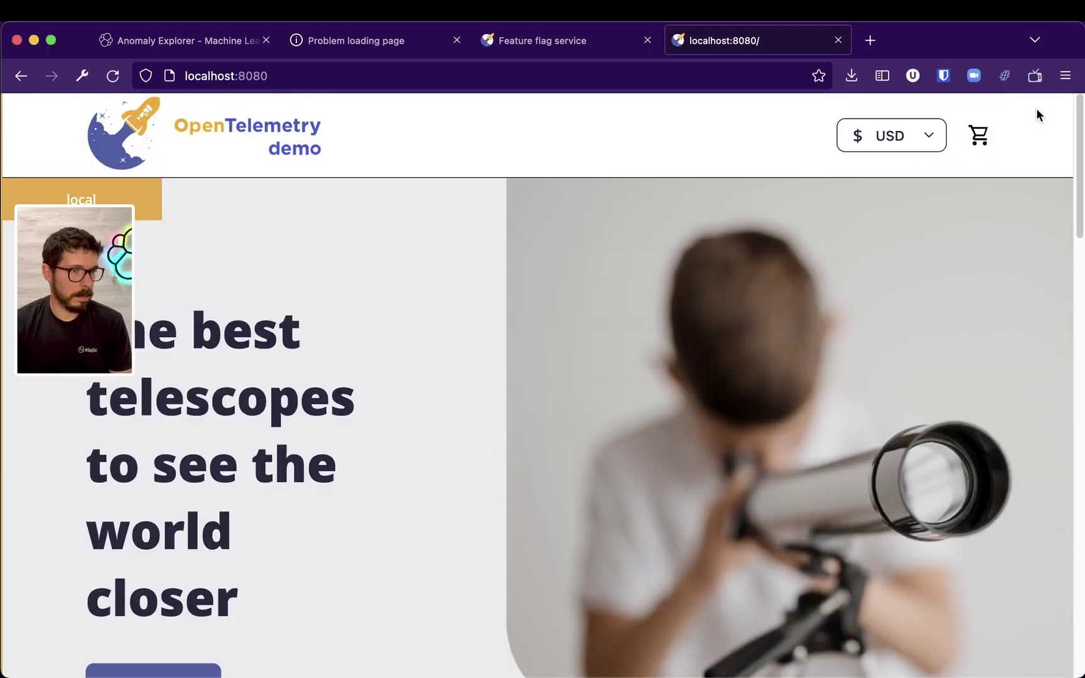
Add one Starsense Explorer Refractor Telescope to the cart and place the order with the prefilled shipping and payment details
scroll(496, 438, down, 5)
click(528, 450)
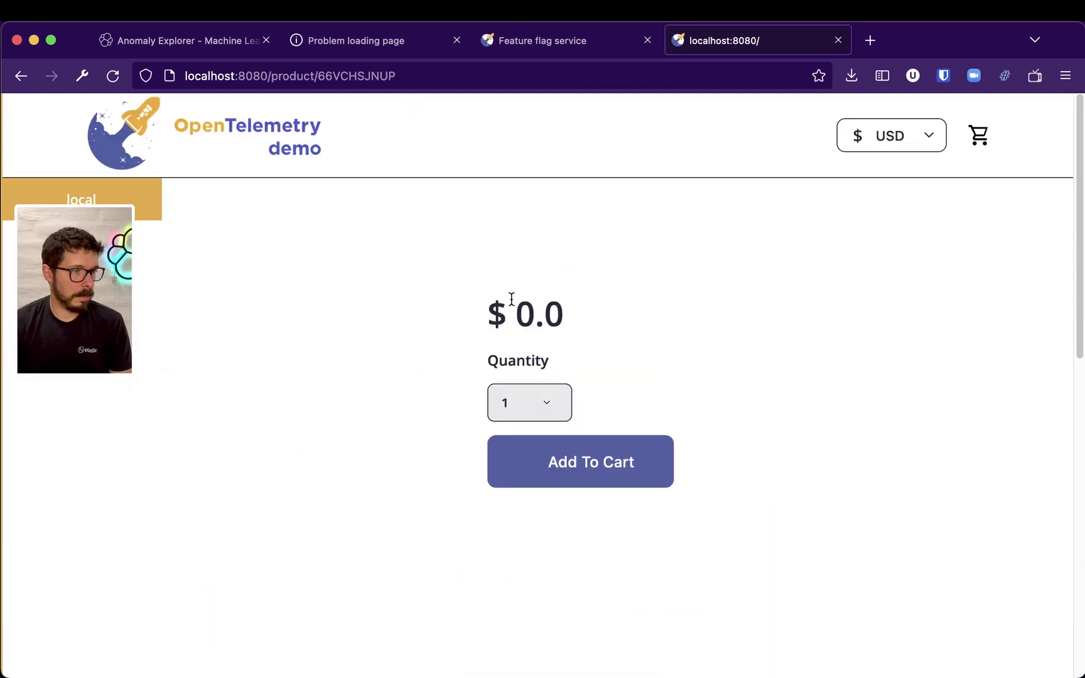
click(607, 641)
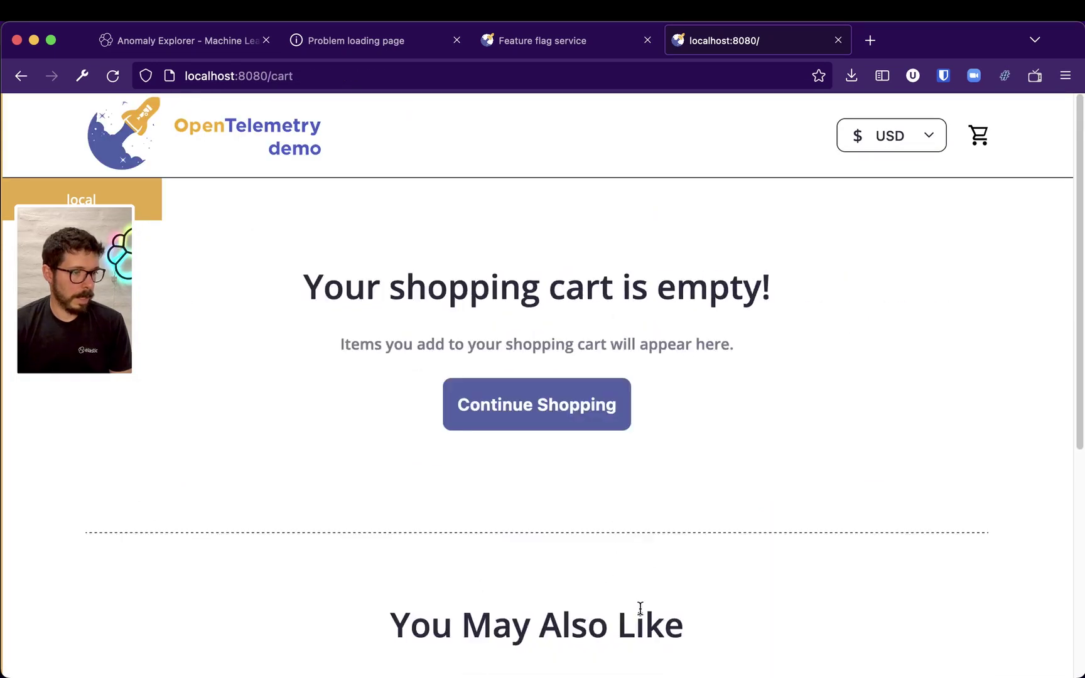
scroll(839, 343, down, 8)
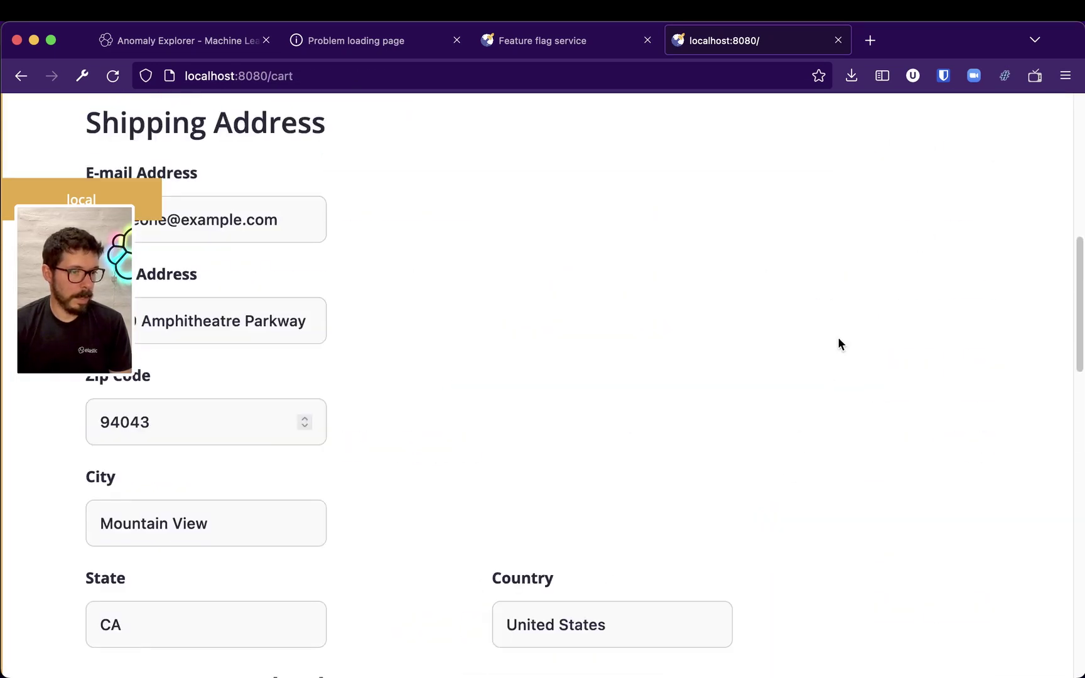
scroll(838, 344, up, 3)
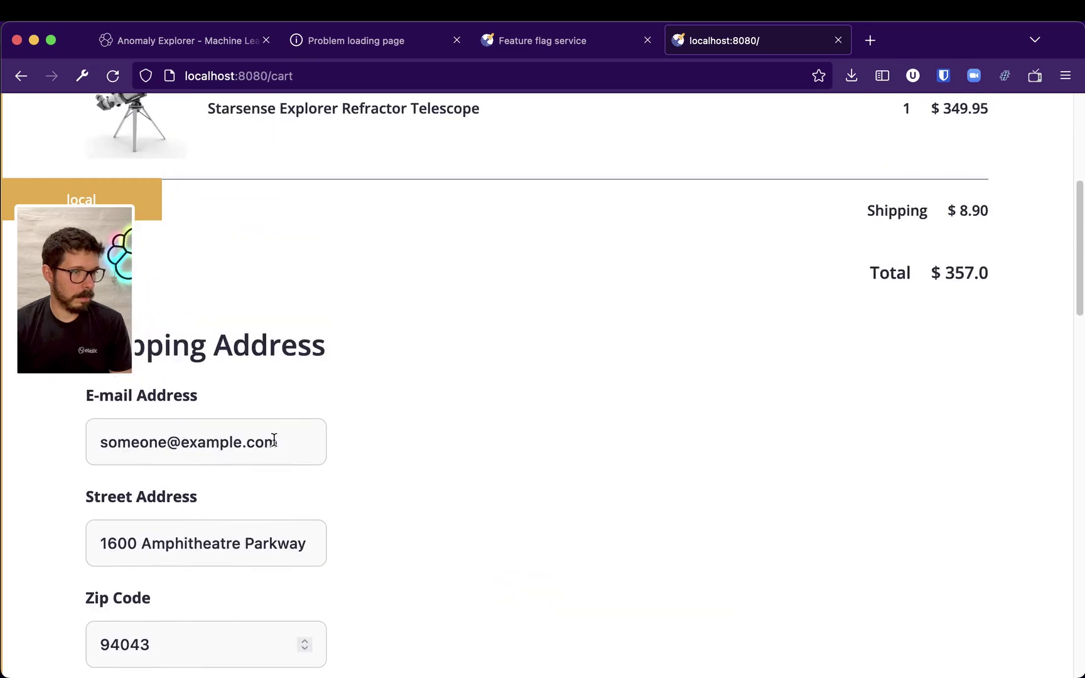
scroll(555, 414, down, 10)
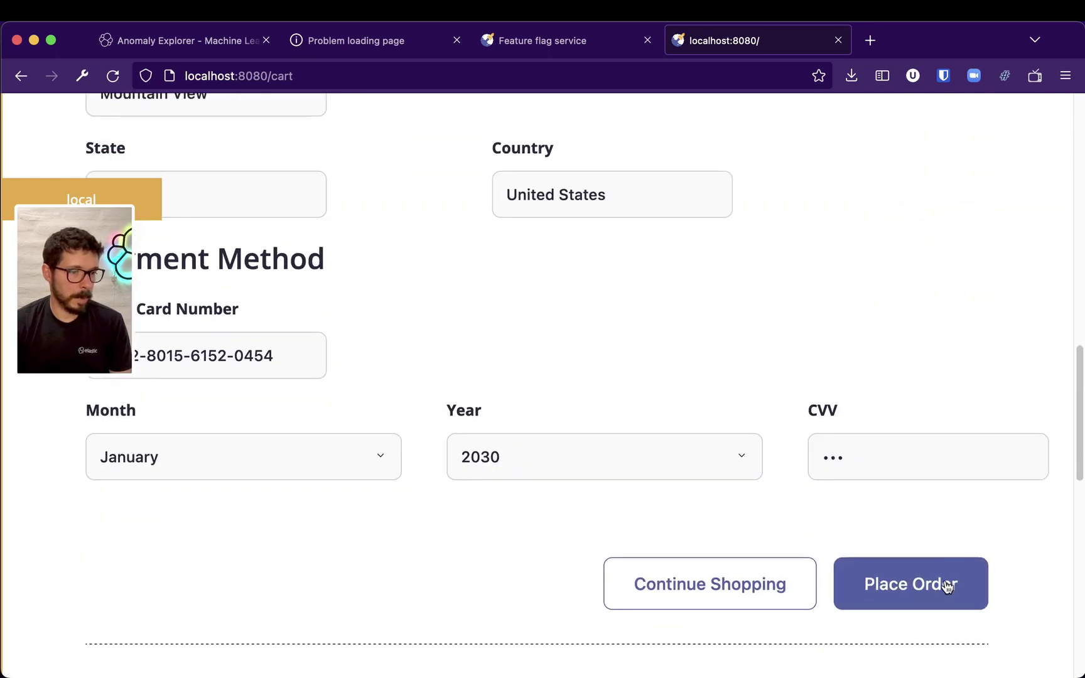
click(934, 593)
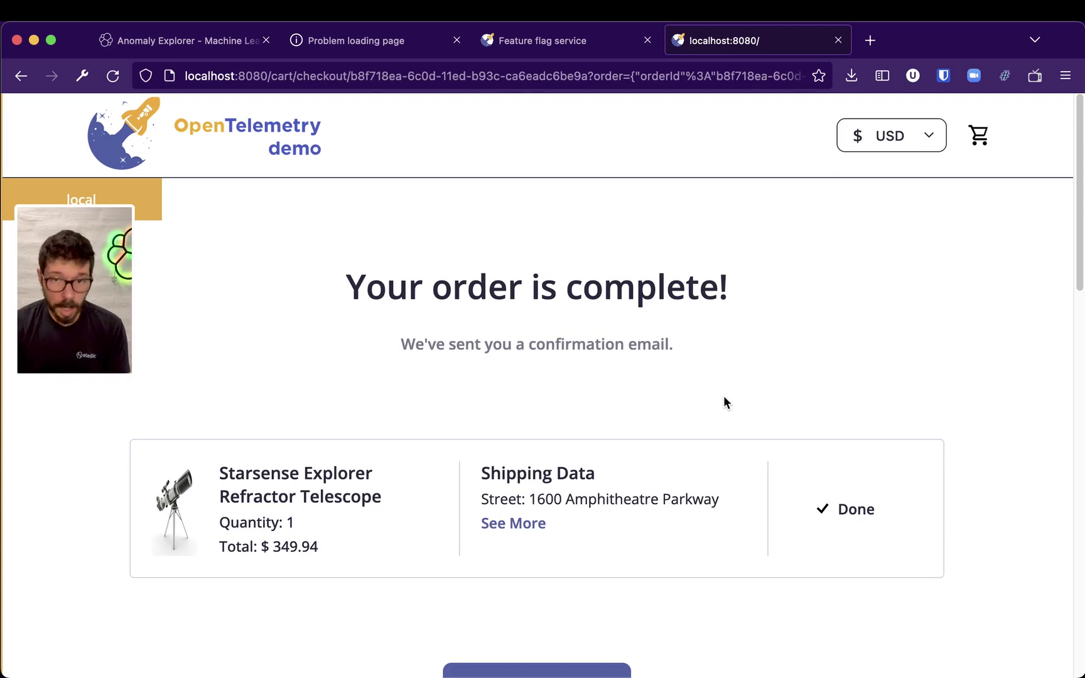
Return to the Elastic page in the browser and open Discover
click(151, 43)
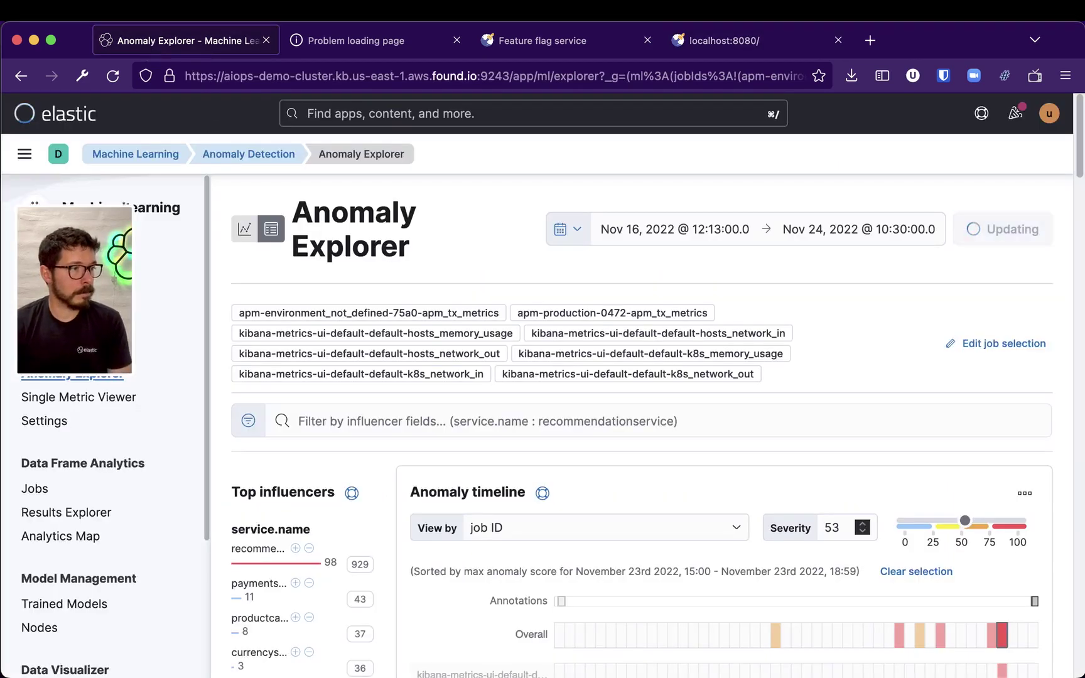
click(25, 155)
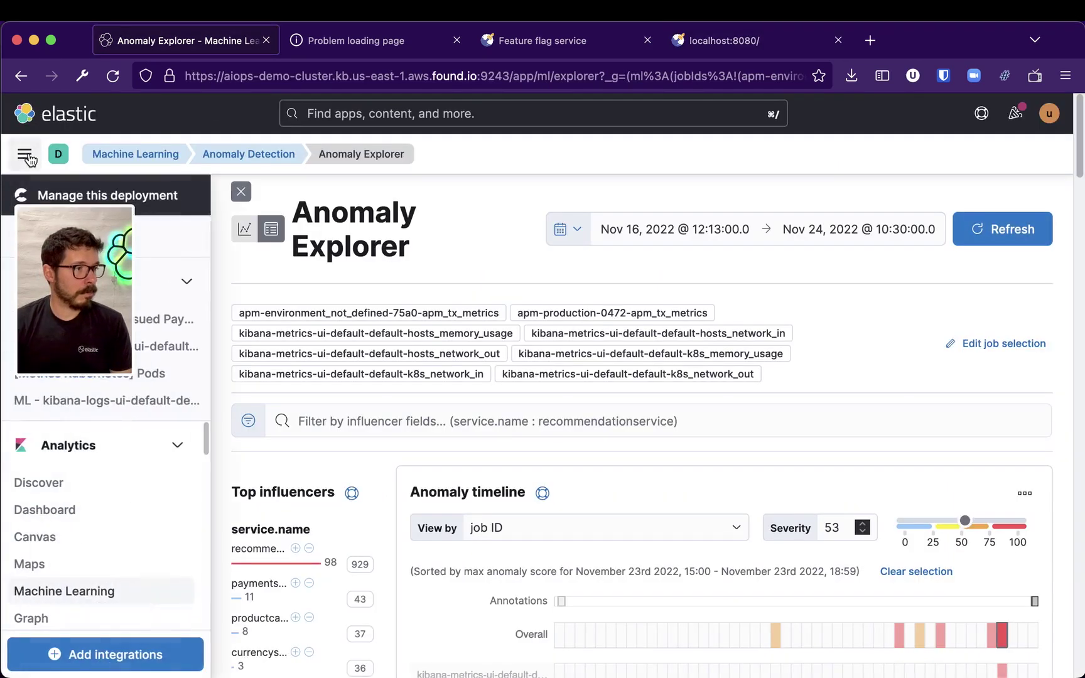
click(49, 484)
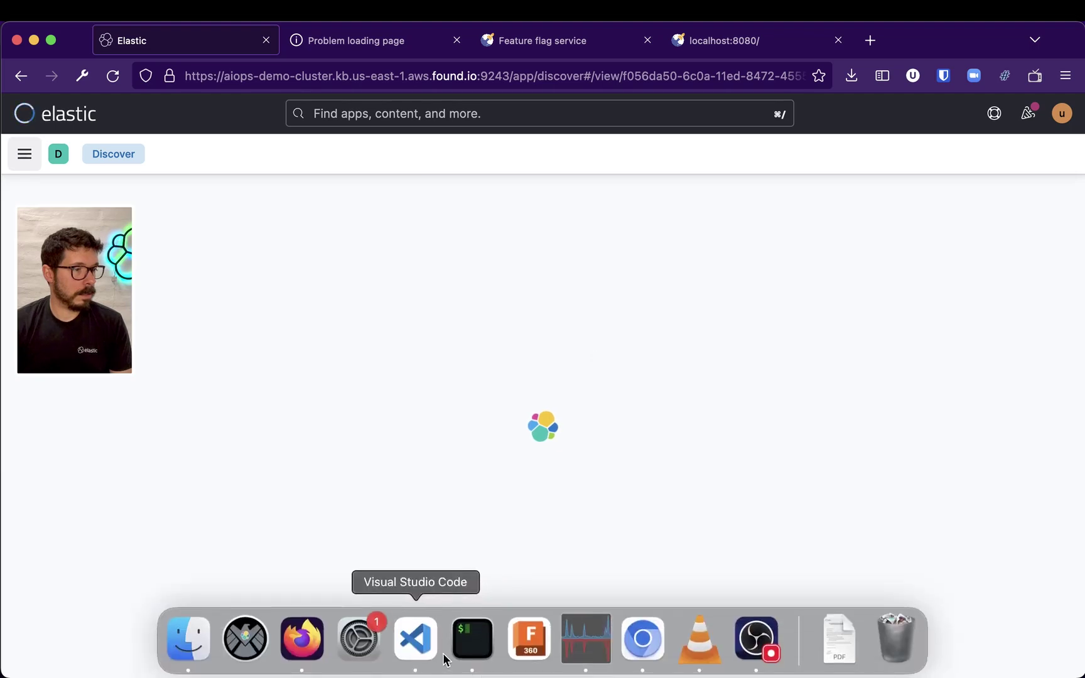
Switch to the terminal, stop the port forward and follow the unfiltered logs with kubectl logs -l app.kubernetes.io/component=checkoutservice -f, ending with Ctrl+C
click(472, 651)
key(ctrl+c)
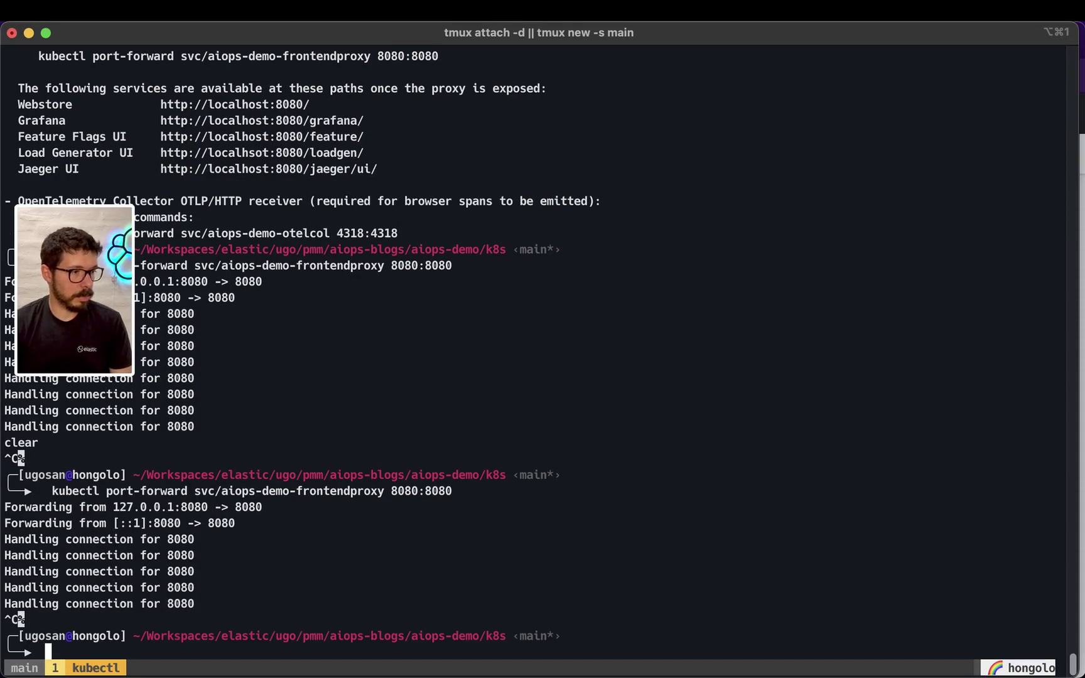
key(ctrl+r)
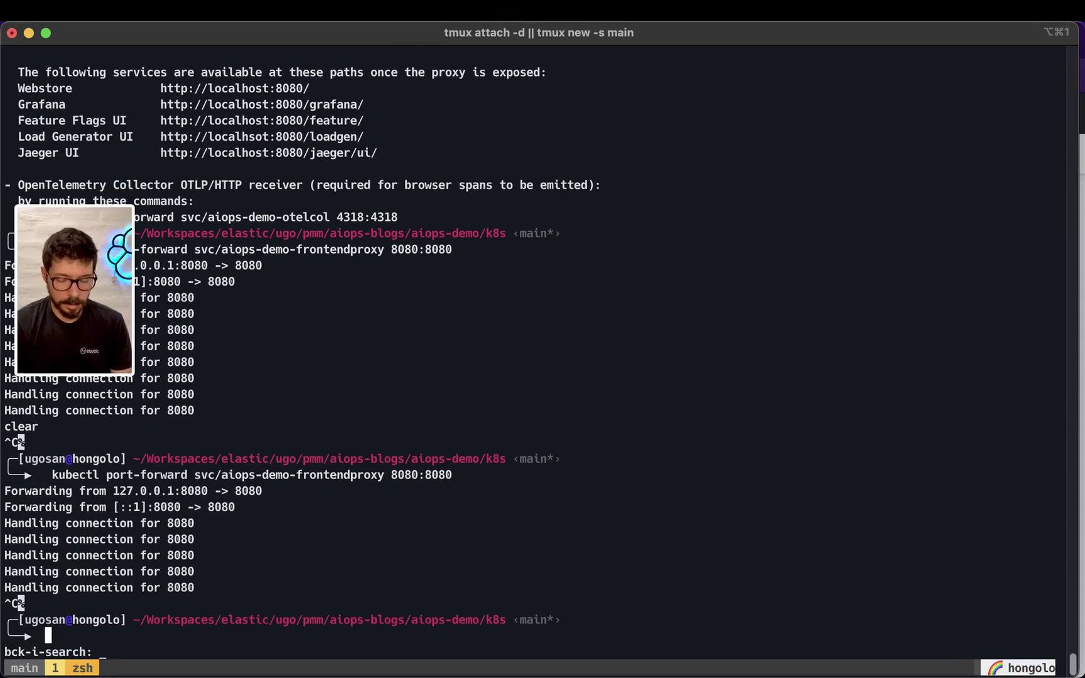
text(logs -l)
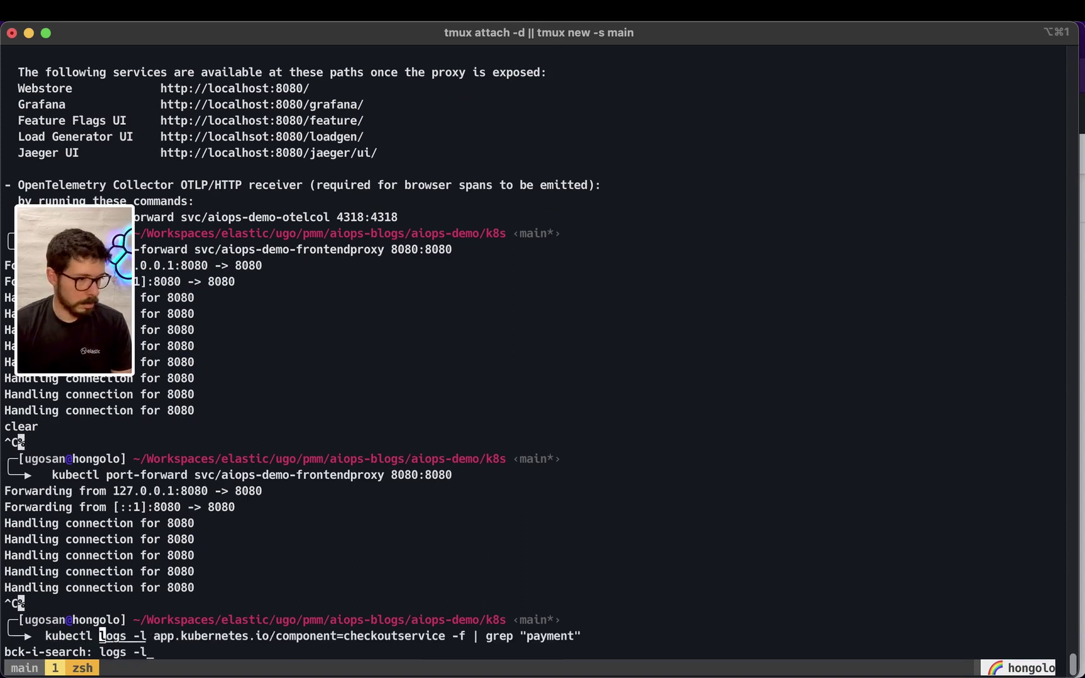
key(Right)
key(alt+Right)
key(alt+Right)
key(alt+Right)
key(alt+Right)
key(alt+Right)
key(alt+Right)
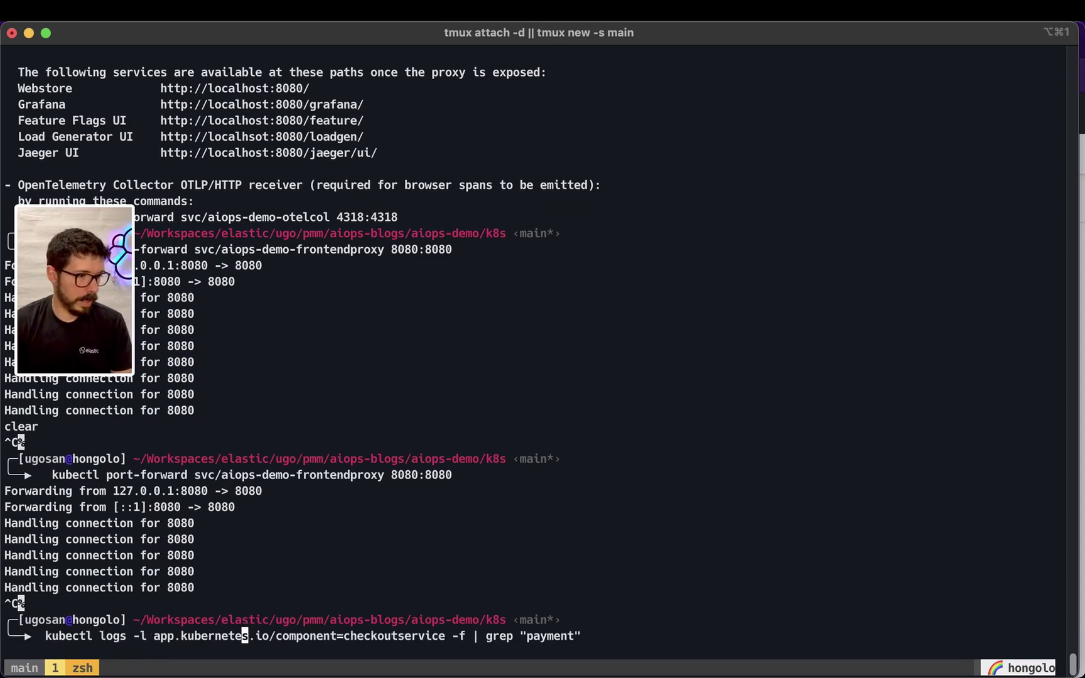
key(End)
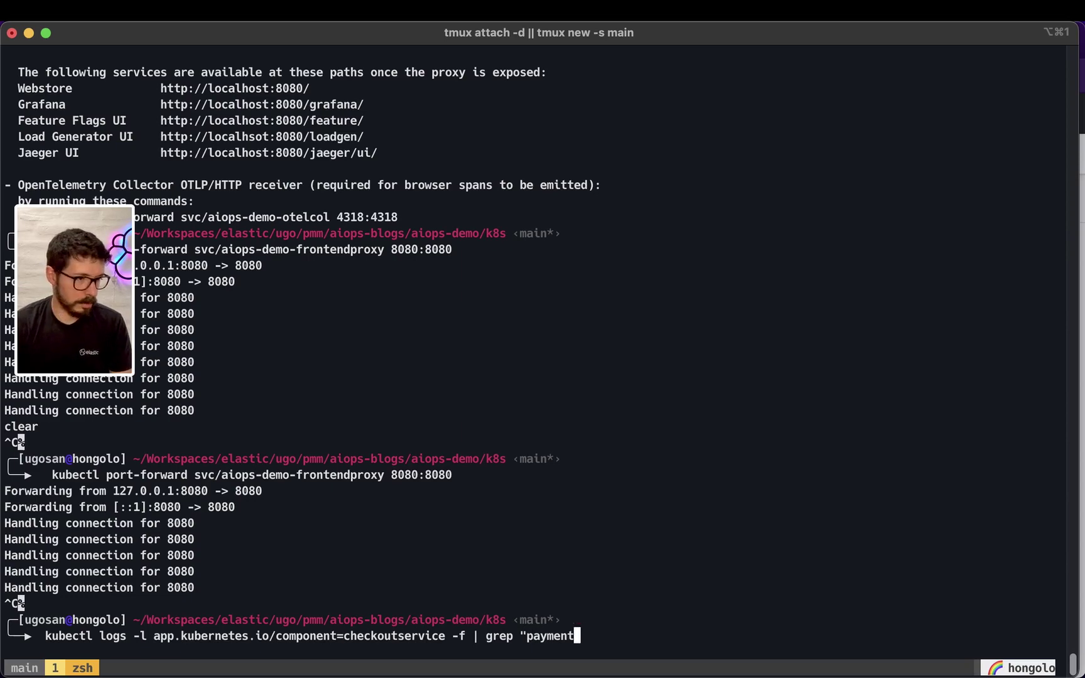
key(BackSpace)
key(BackSpace)
key(BackSpace)
key(BackSpace)
key(BackSpace)
key(BackSpace)
key(BackSpace)
key(BackSpace)
key(BackSpace)
key(BackSpace)
key(BackSpace)
key(BackSpace)
key(BackSpace)
key(BackSpace)
key(BackSpace)
key(BackSpace)
key(BackSpace)
key(Return)
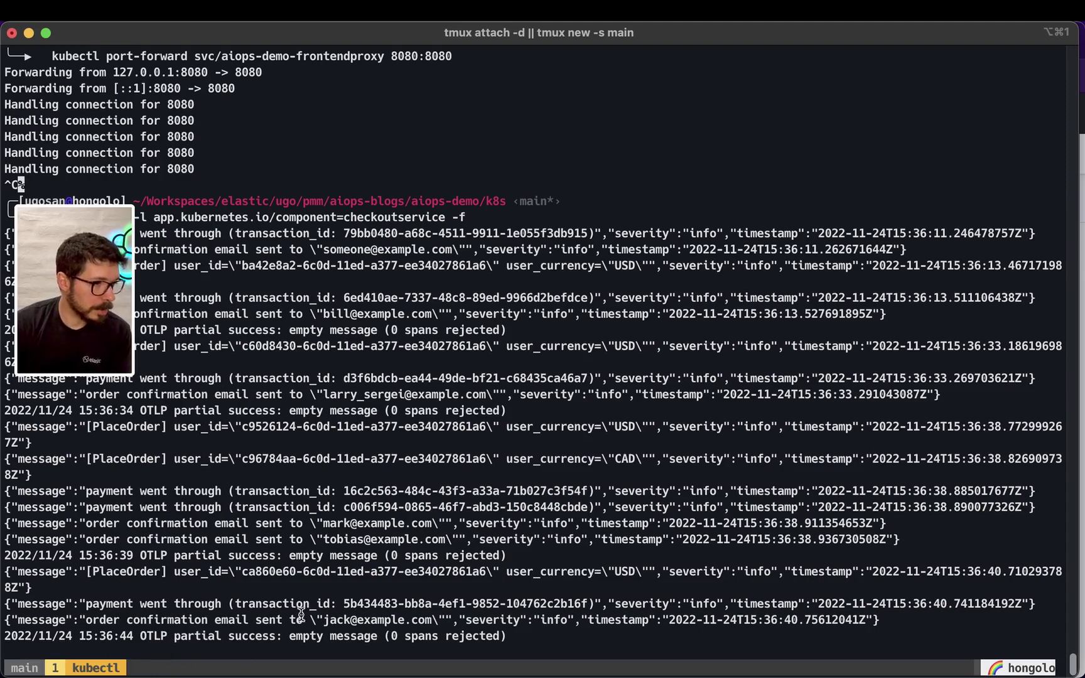
drag(89, 603, 275, 601)
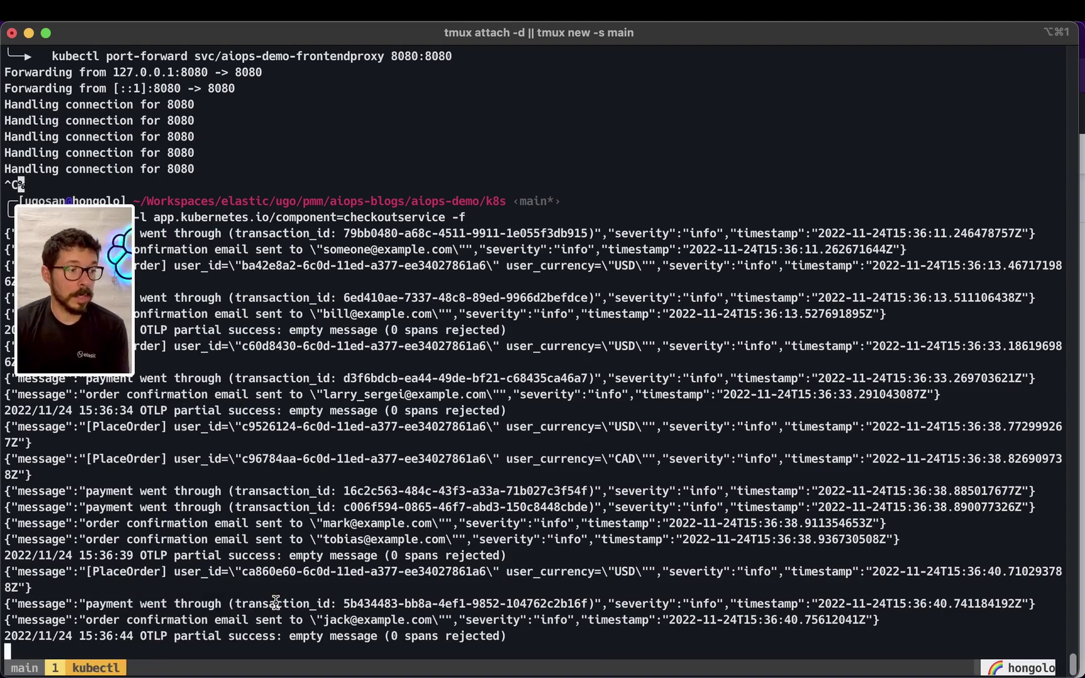
key(ctrl+c)
key(Up)
key(Return)
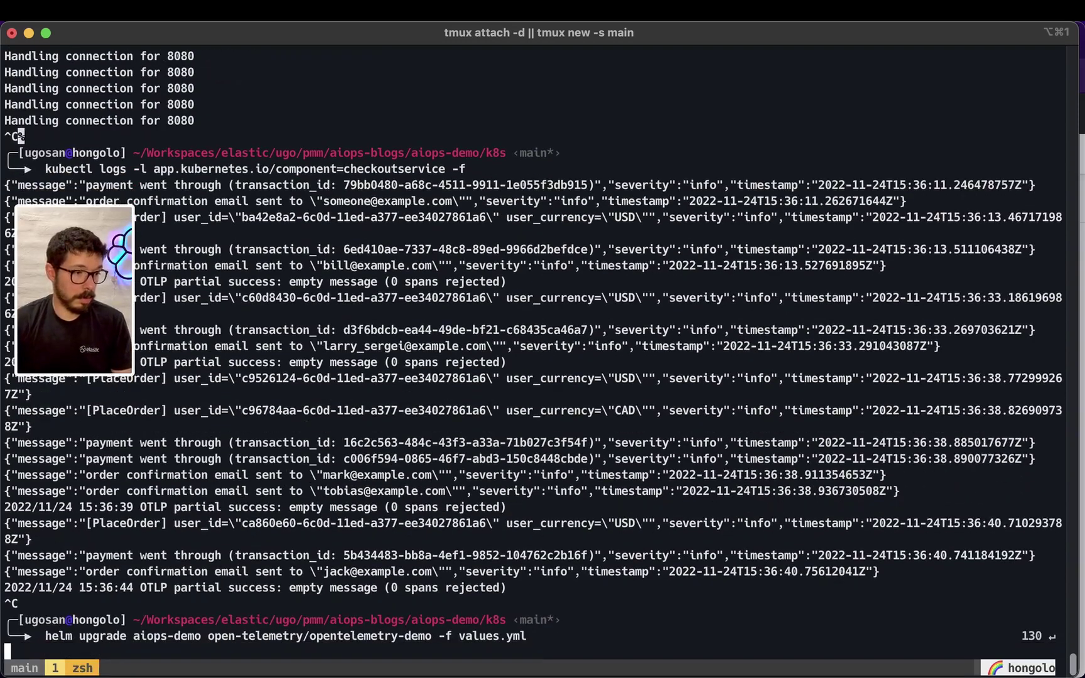
key(ctrl+c)
Follow only the payment messages with kubectl logs -l app.kubernetes.io/component=checkoutservice -f | grep "payment", and stop the output after reading it
key(Up)
key(Up)
key(Up)
key(Up)
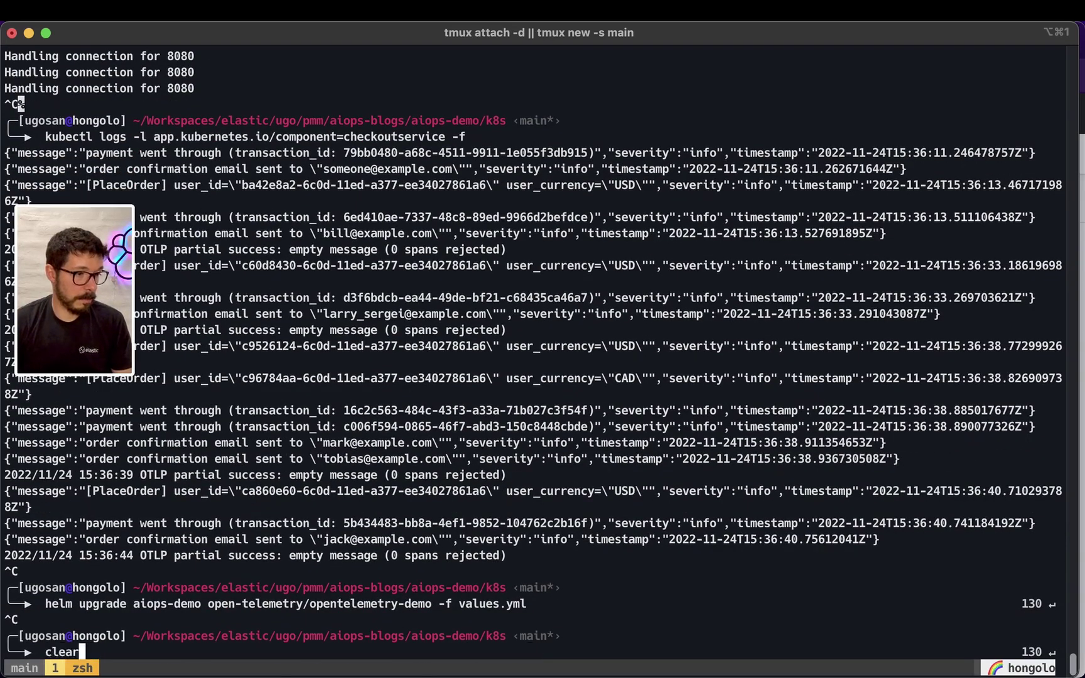
text(| grep "payment")
key(Return)
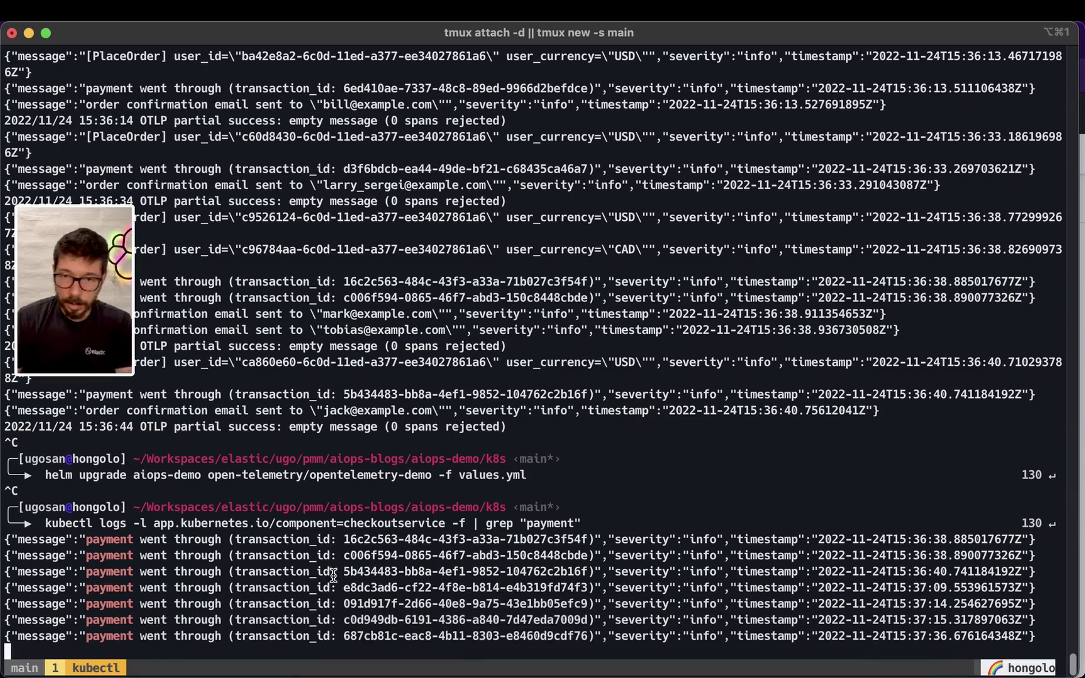
key(ctrl+c)
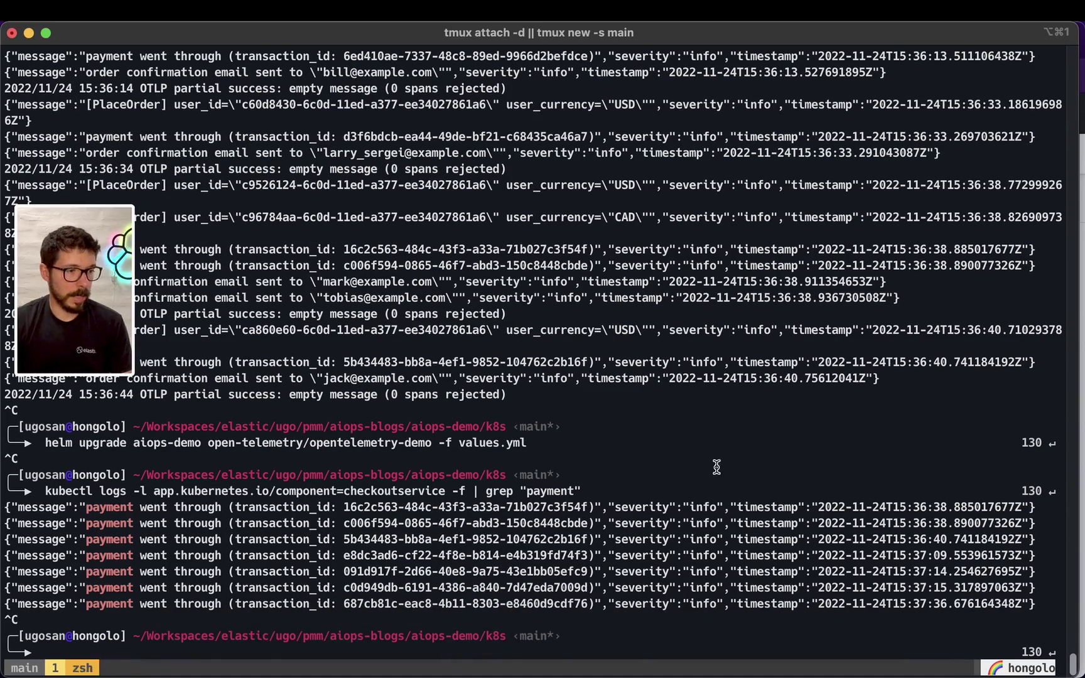
Rerun the last kubectl logs command in the terminal and return to the Elastic Discover page in the browser
key(Up)
key(Return)
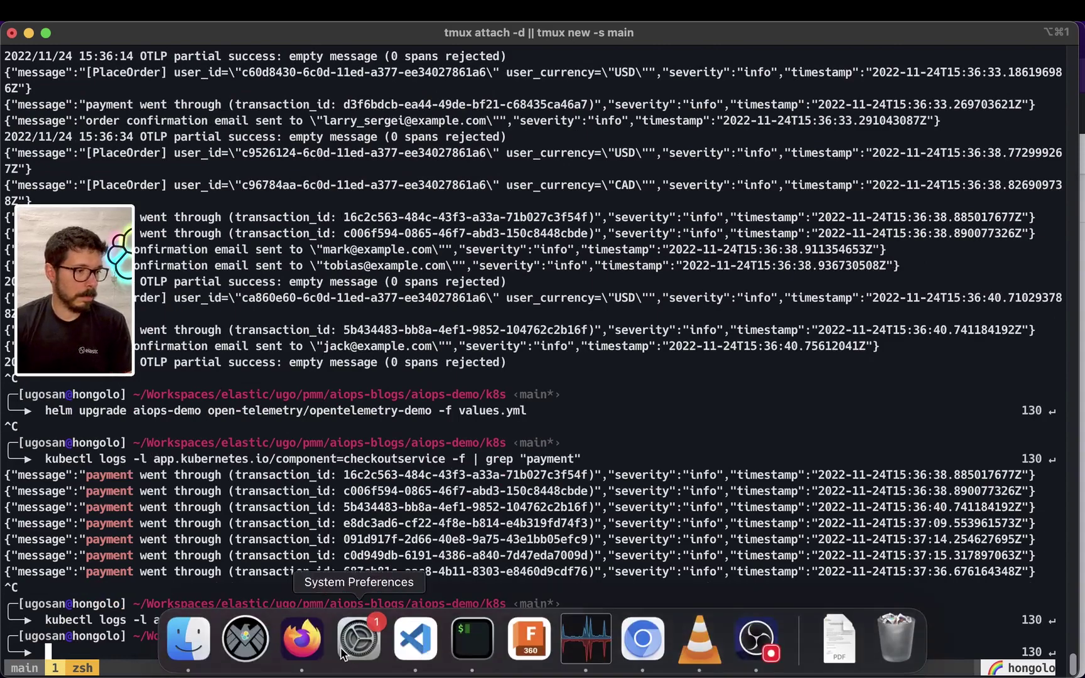
click(311, 638)
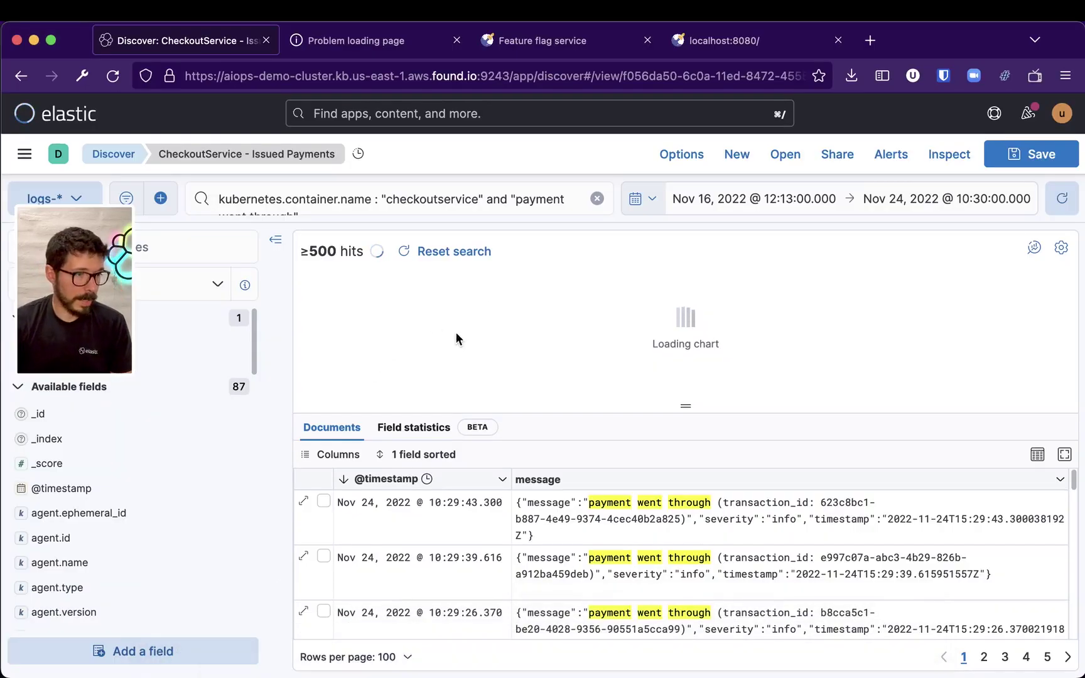
Set the Discover time range to the last 1 hour and look through the matching payment documents
click(657, 200)
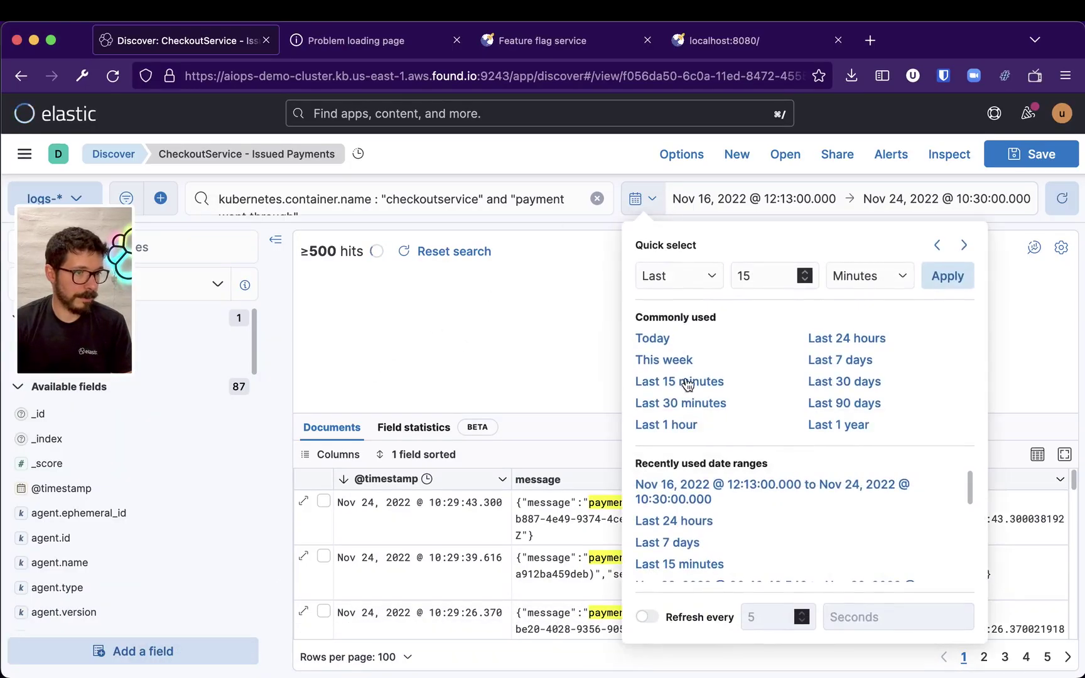
click(685, 427)
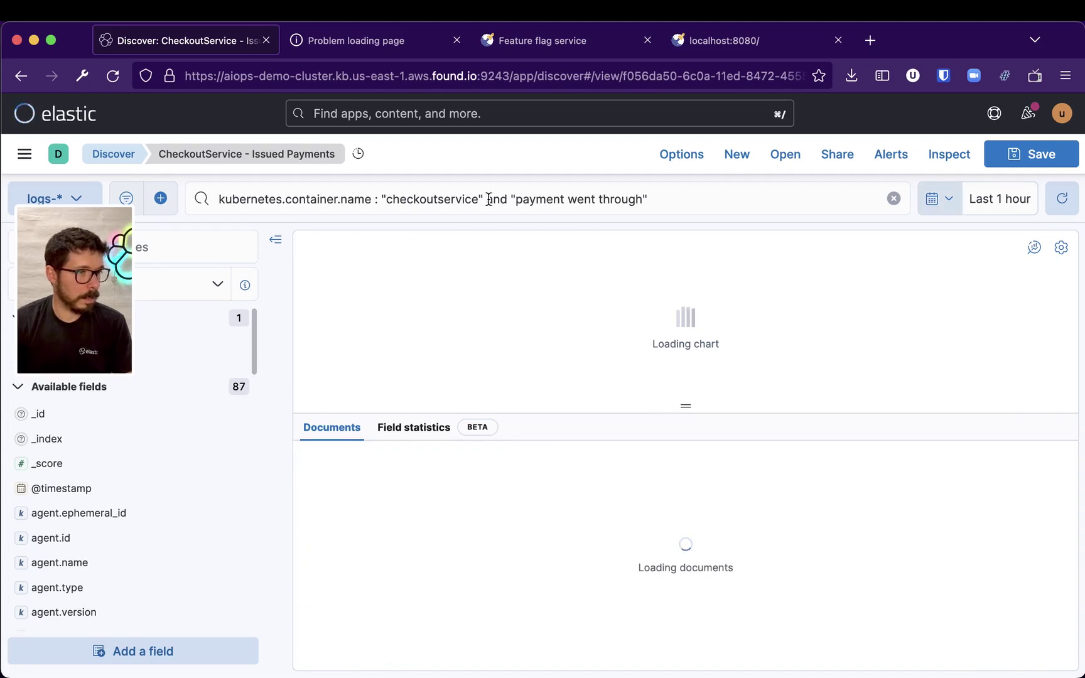
mouse_move(482, 676)
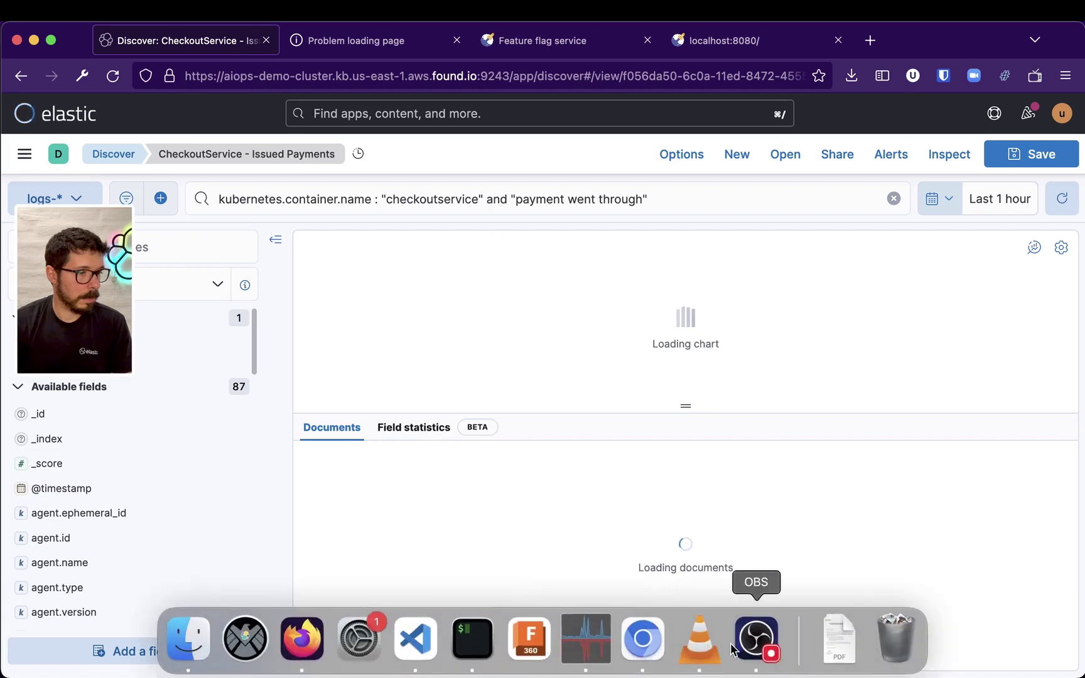
click(586, 671)
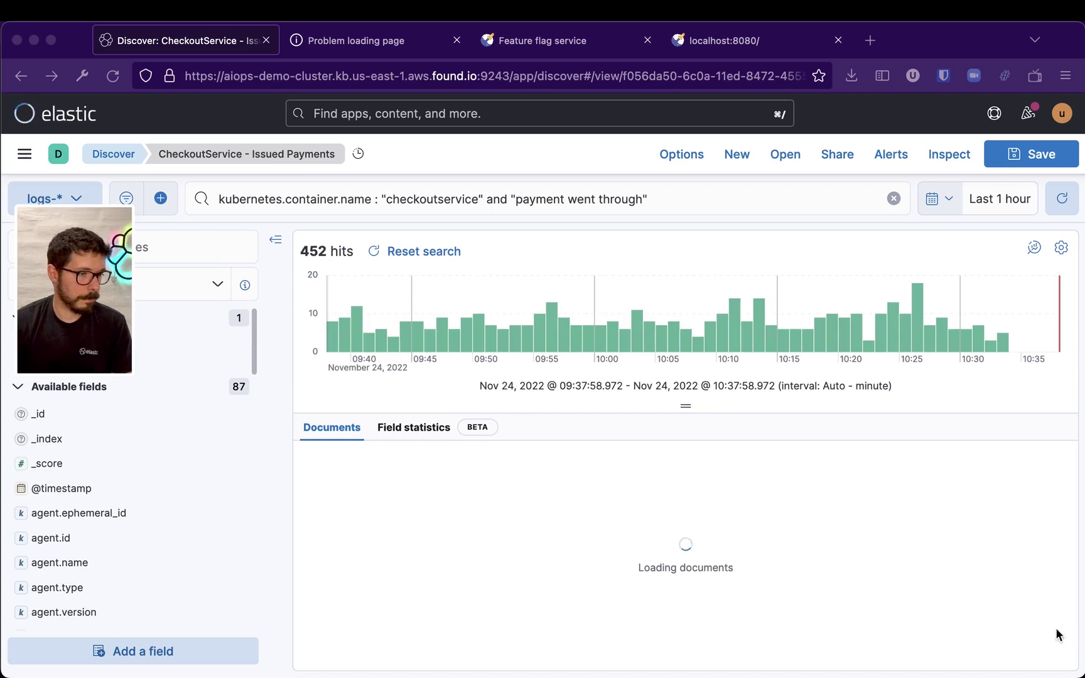
mouse_move(473, 650)
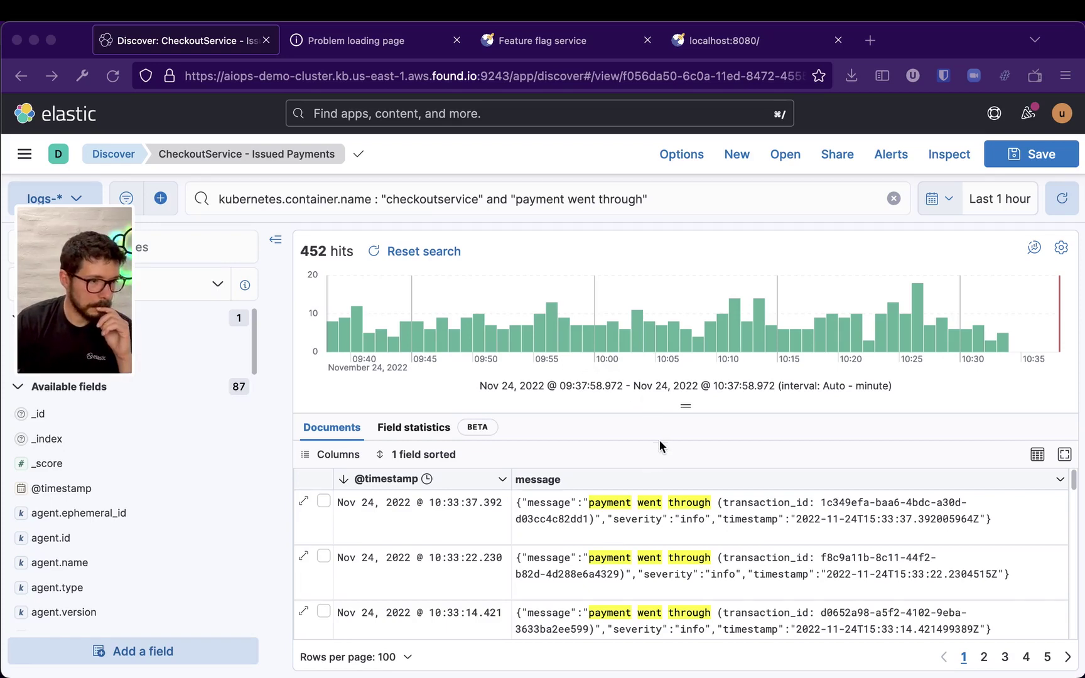
scroll(600, 504, down, 5)
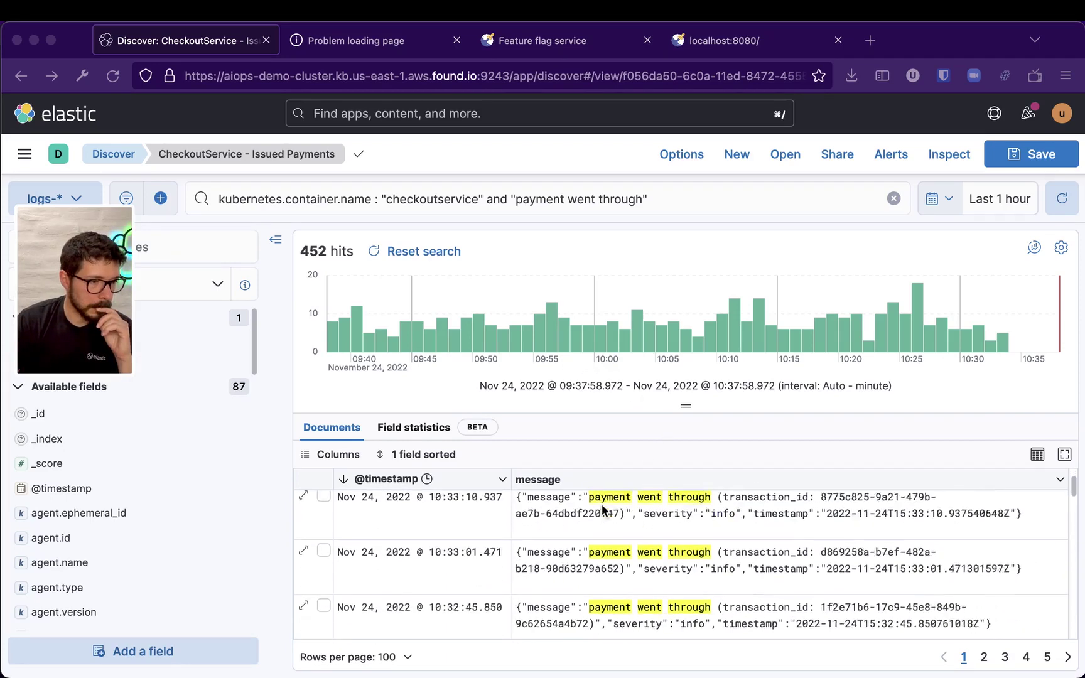
scroll(670, 577, up, 5)
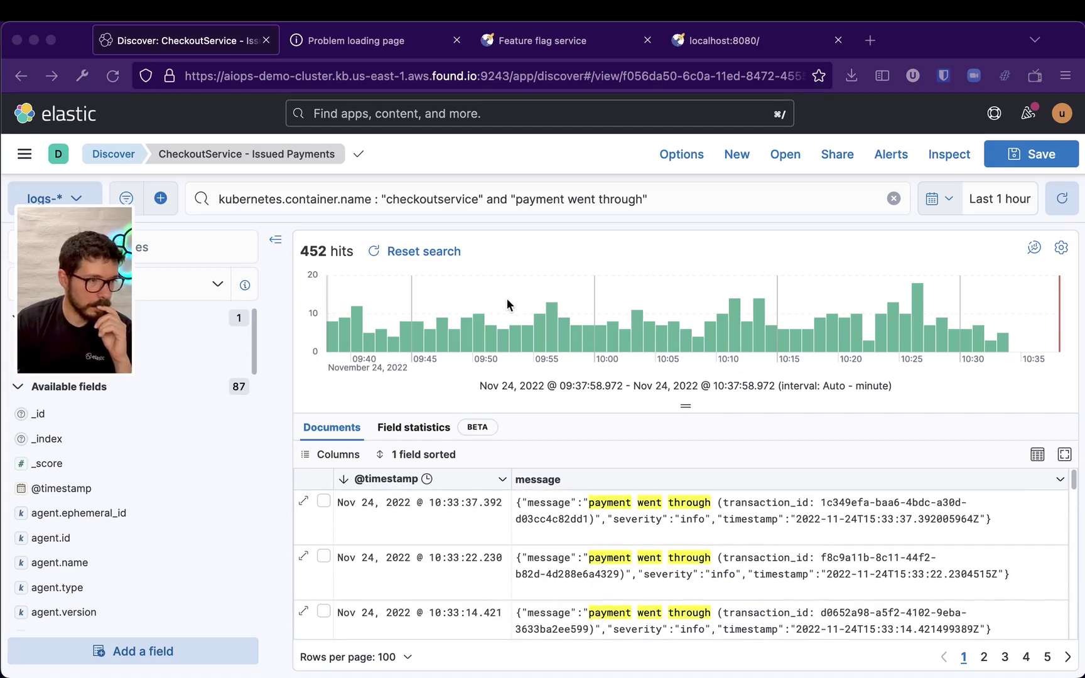
Set the Discover time range to the last 24 hours and review the query kubernetes.container.name : "checkoutservice" and "payment went through"
click(949, 201)
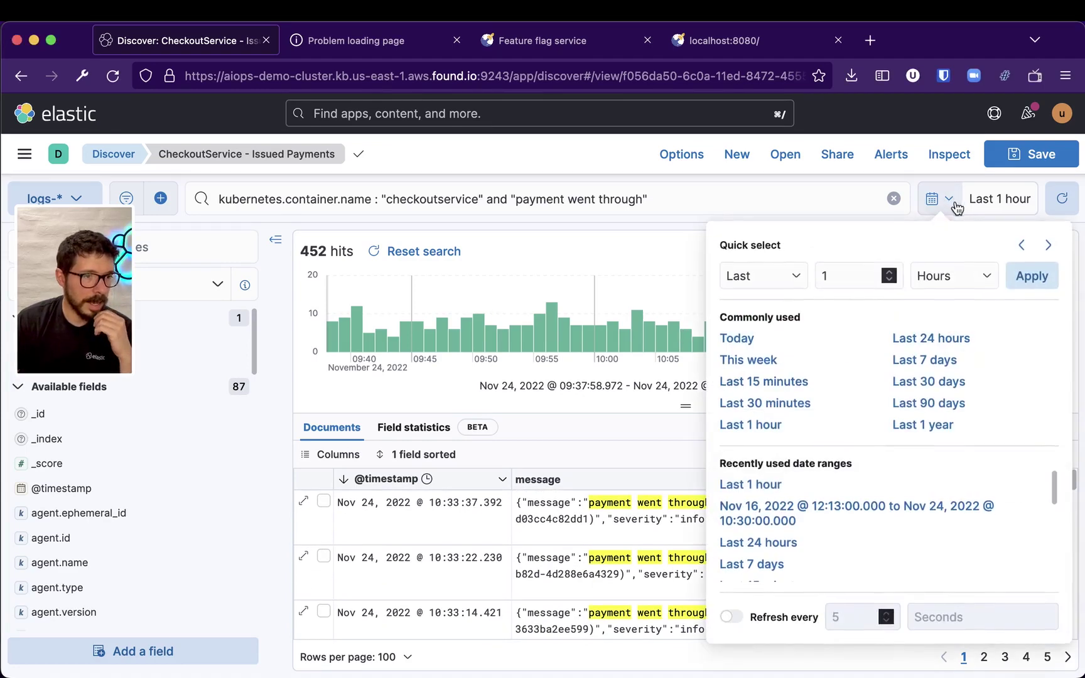
click(906, 339)
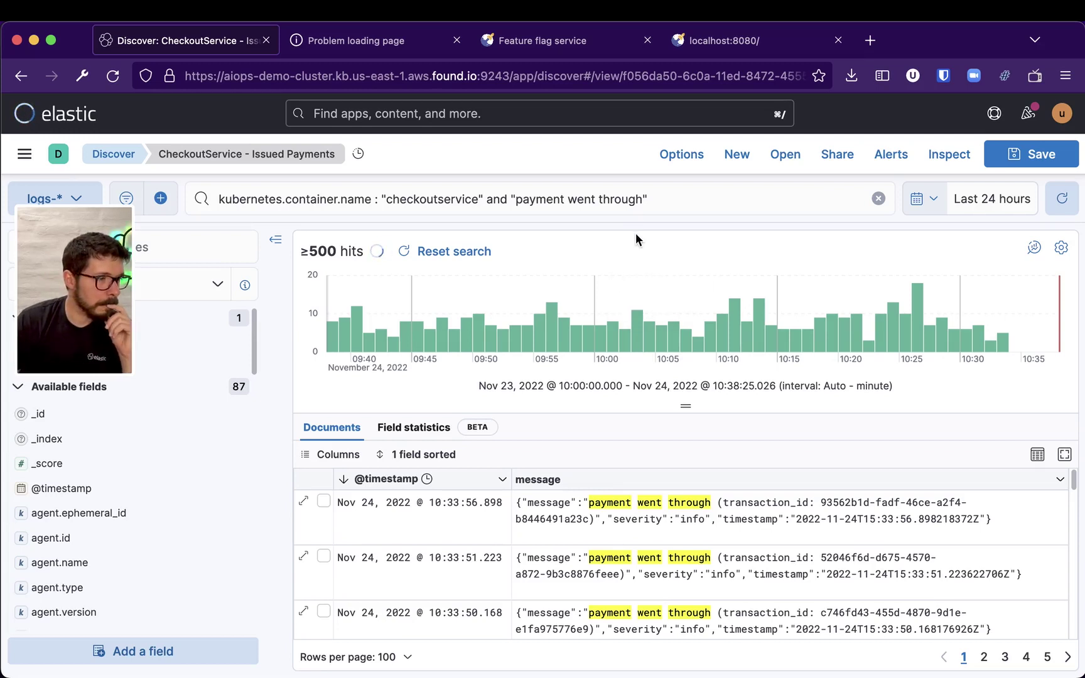
click(286, 211)
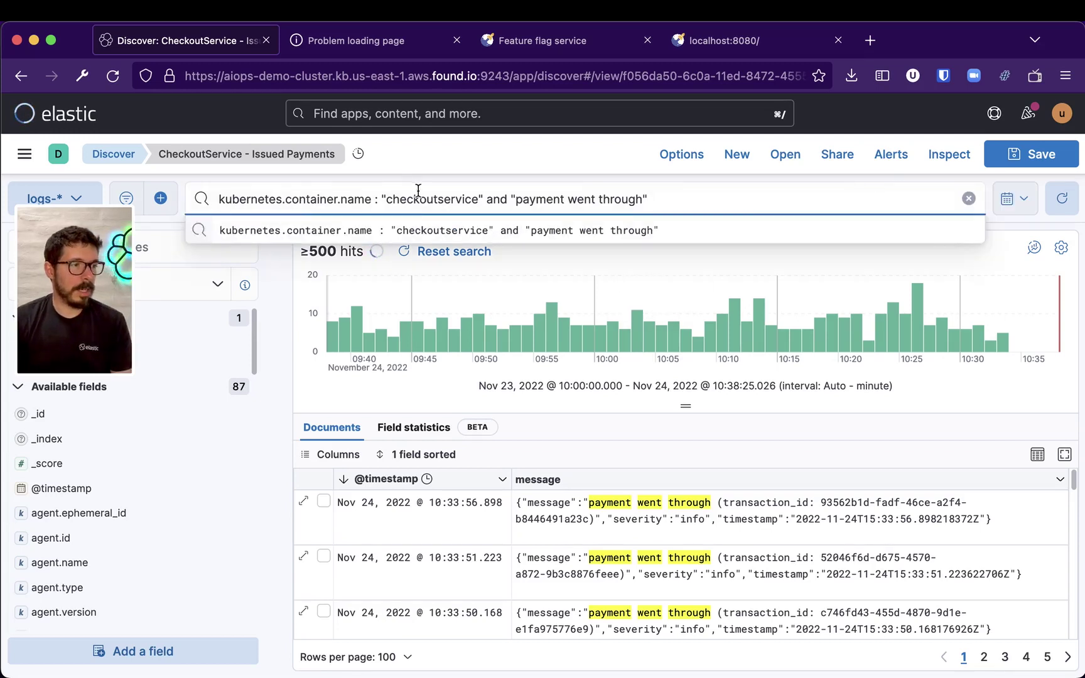
drag(219, 198, 433, 198)
click(453, 198)
double_click(470, 198)
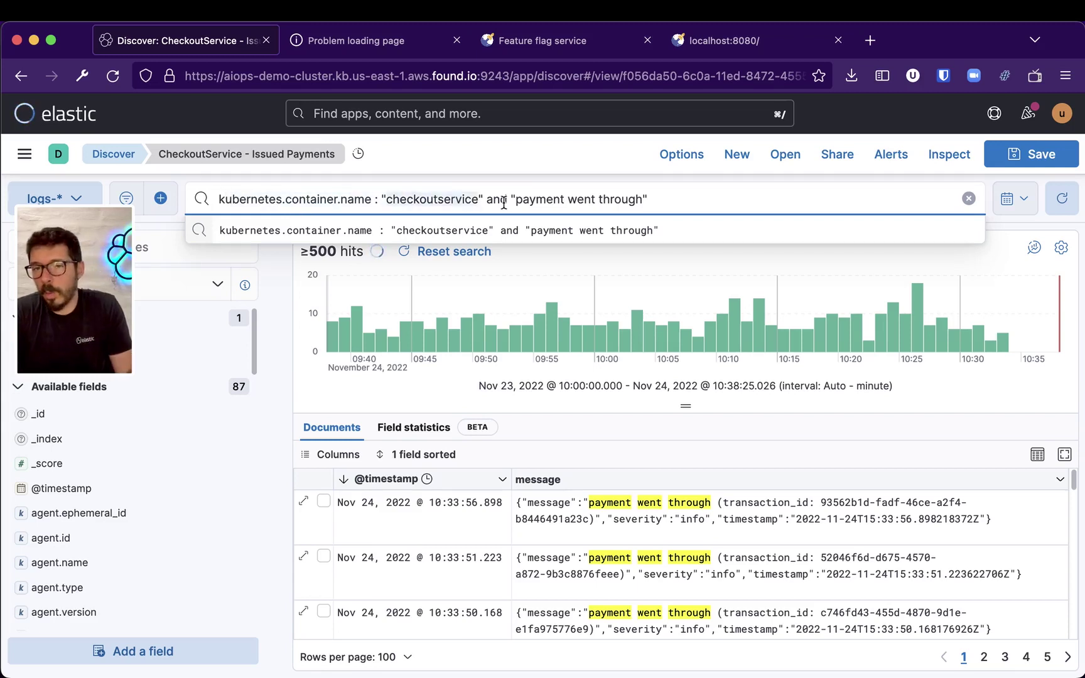
click(575, 199)
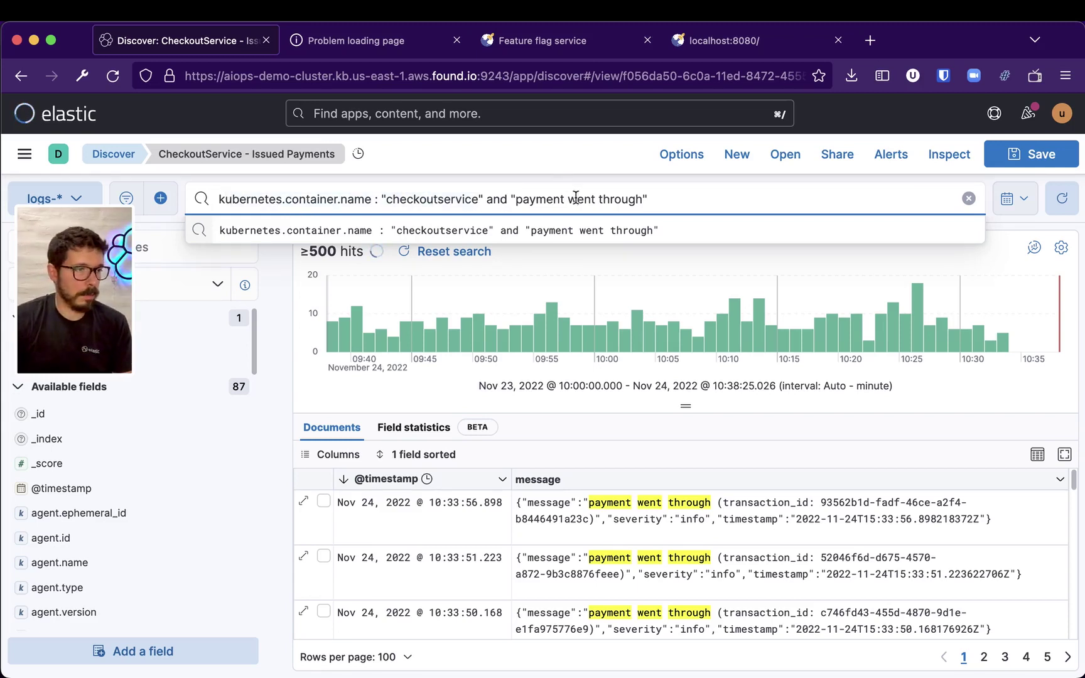
drag(653, 200, 509, 200)
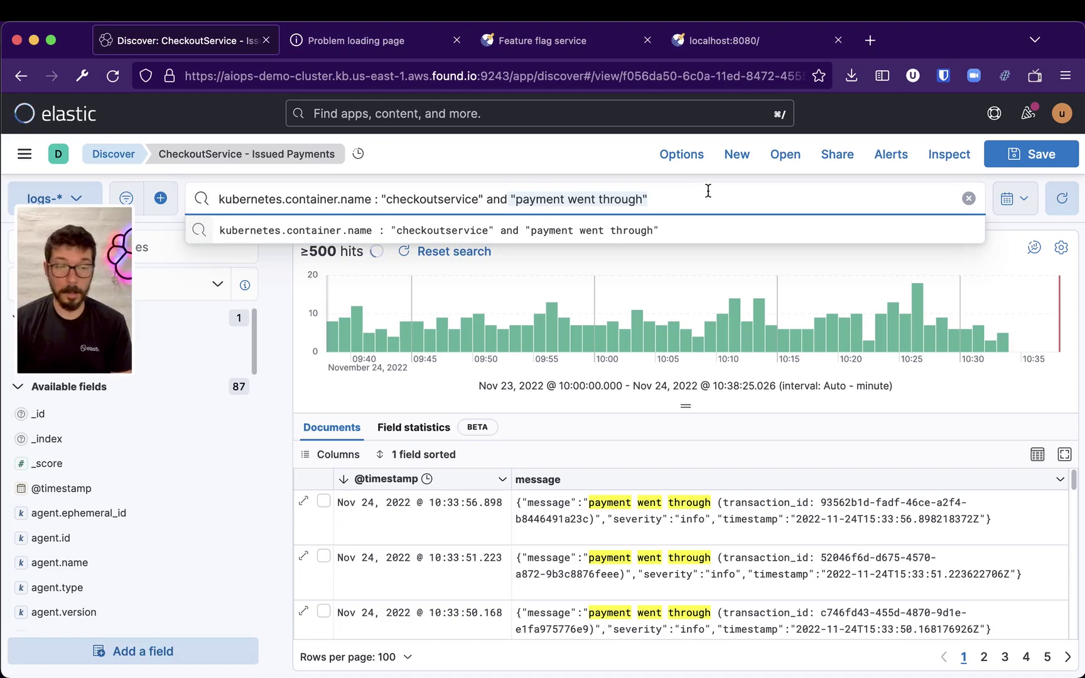
click(580, 153)
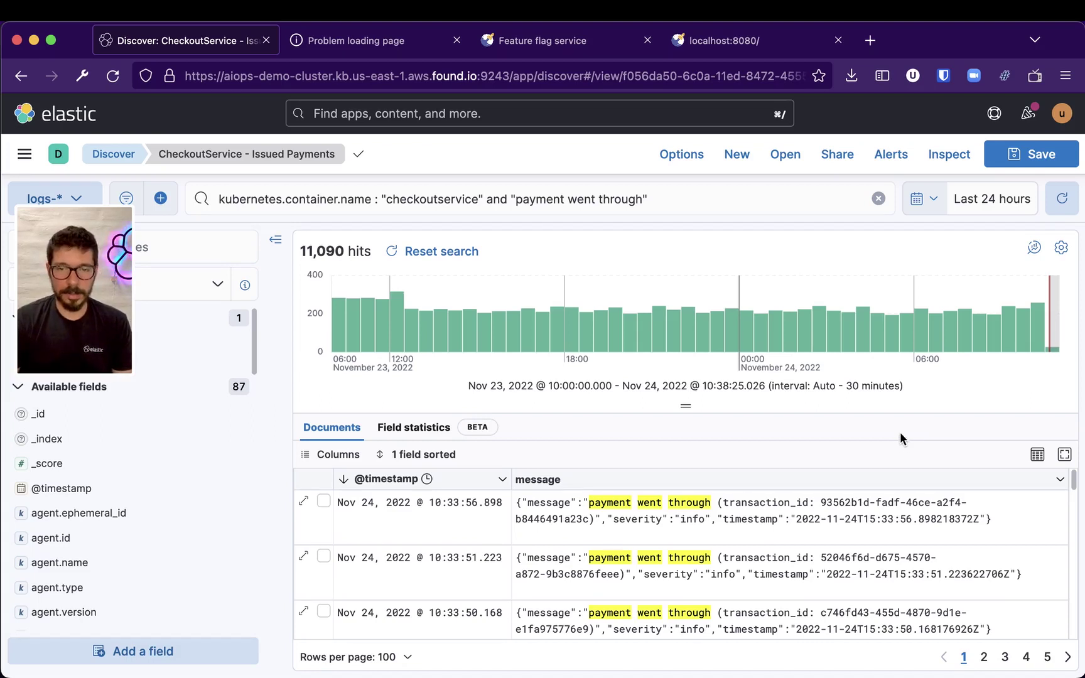
Save the search under the title CheckoutService - Issued Payments and look through its log documents
click(1054, 154)
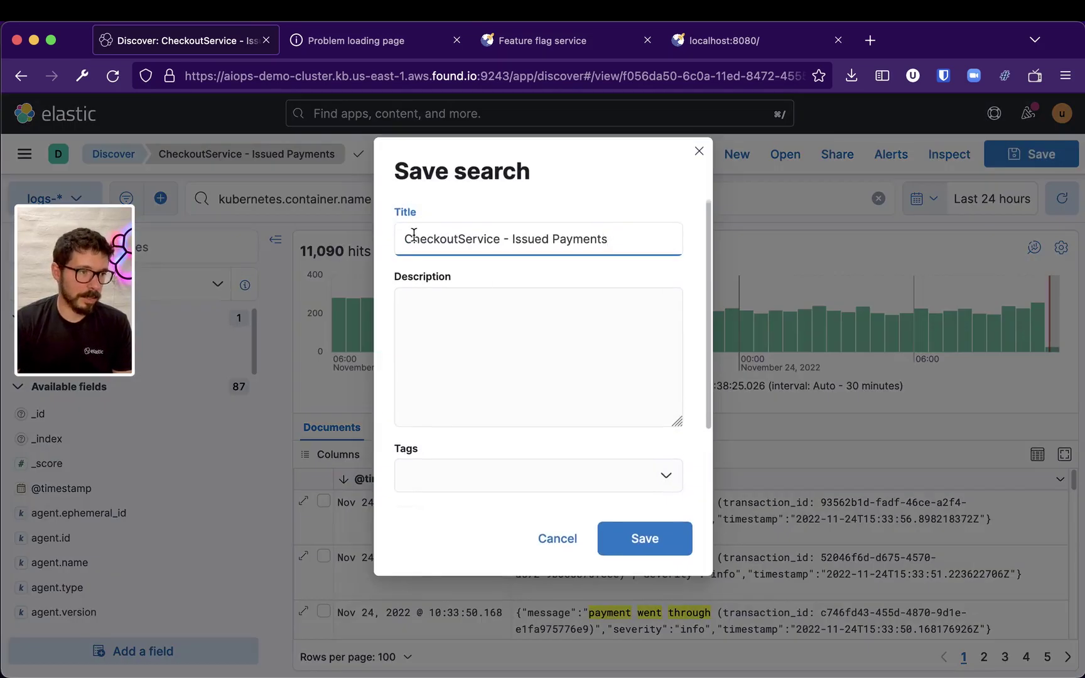
triple_click(640, 239)
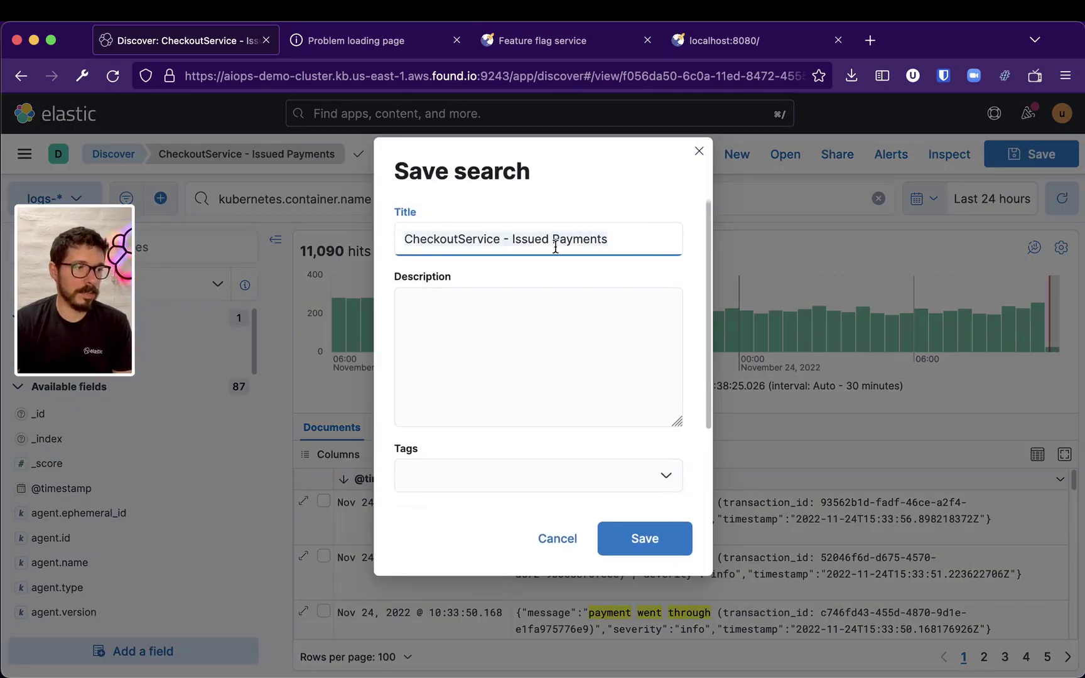
click(667, 542)
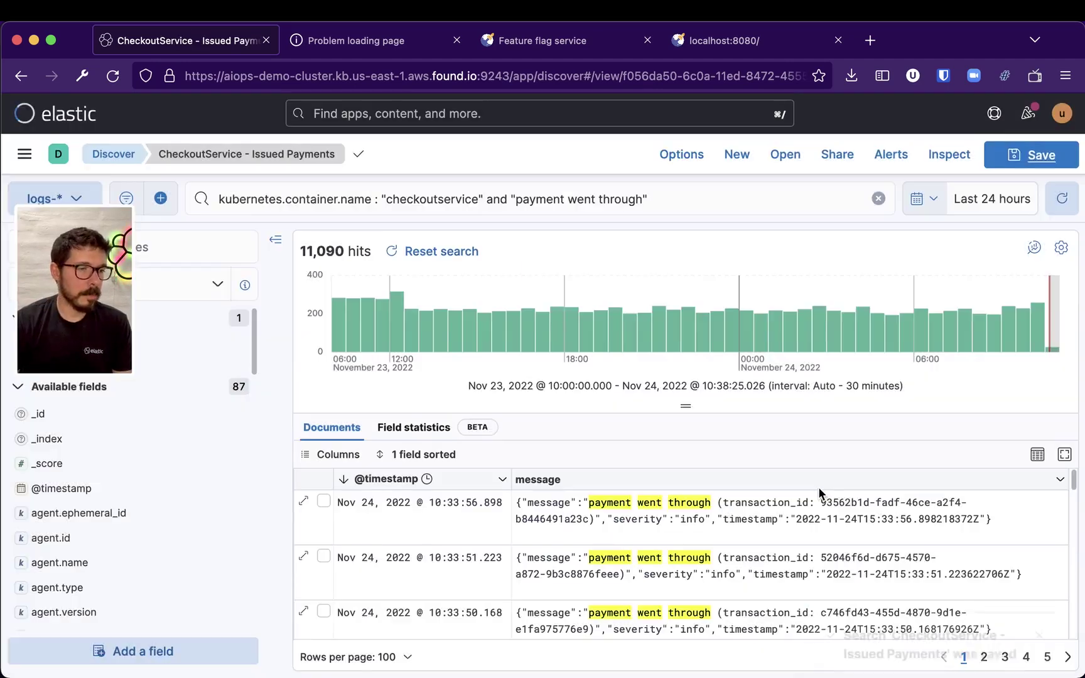
scroll(771, 523, down, 10)
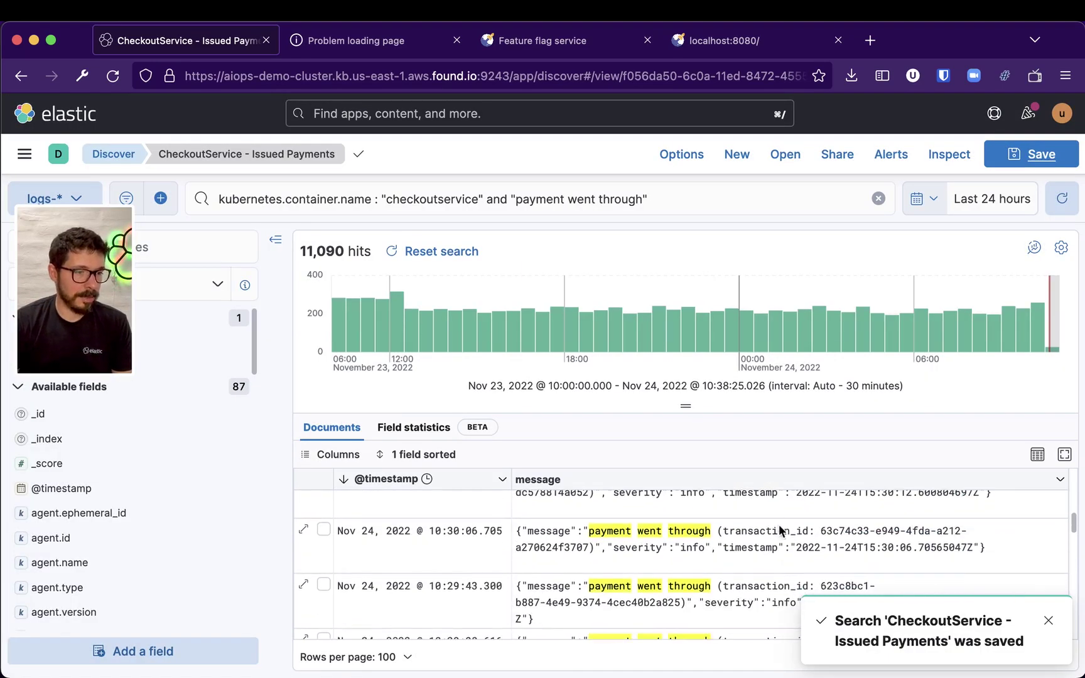
scroll(779, 531, down, 5)
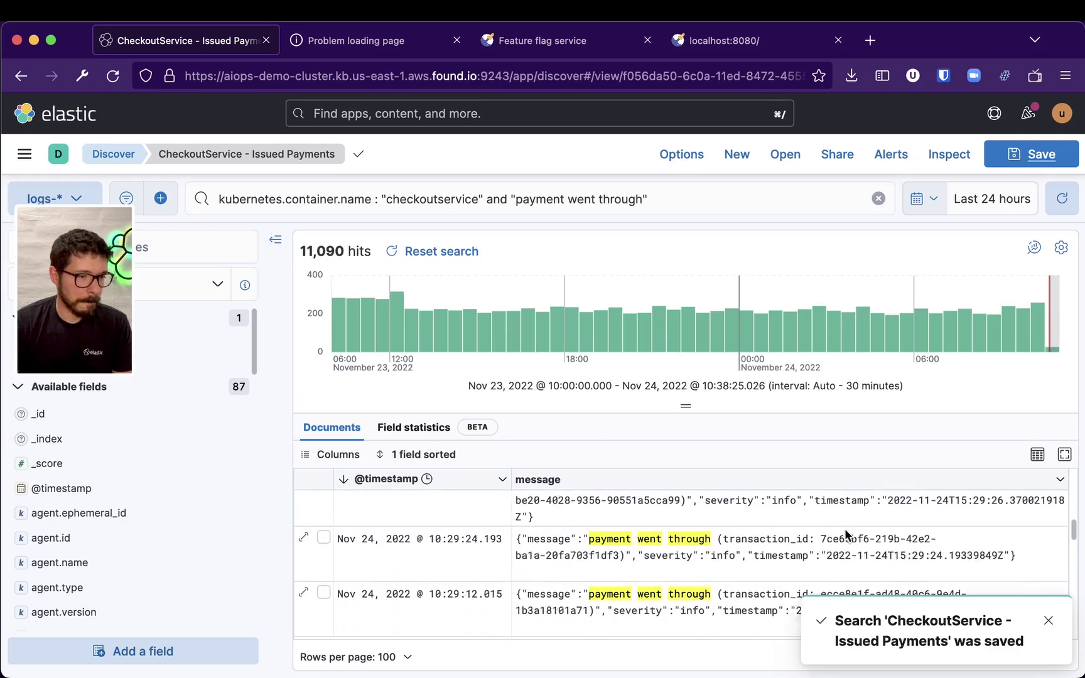
scroll(850, 528, up, 10)
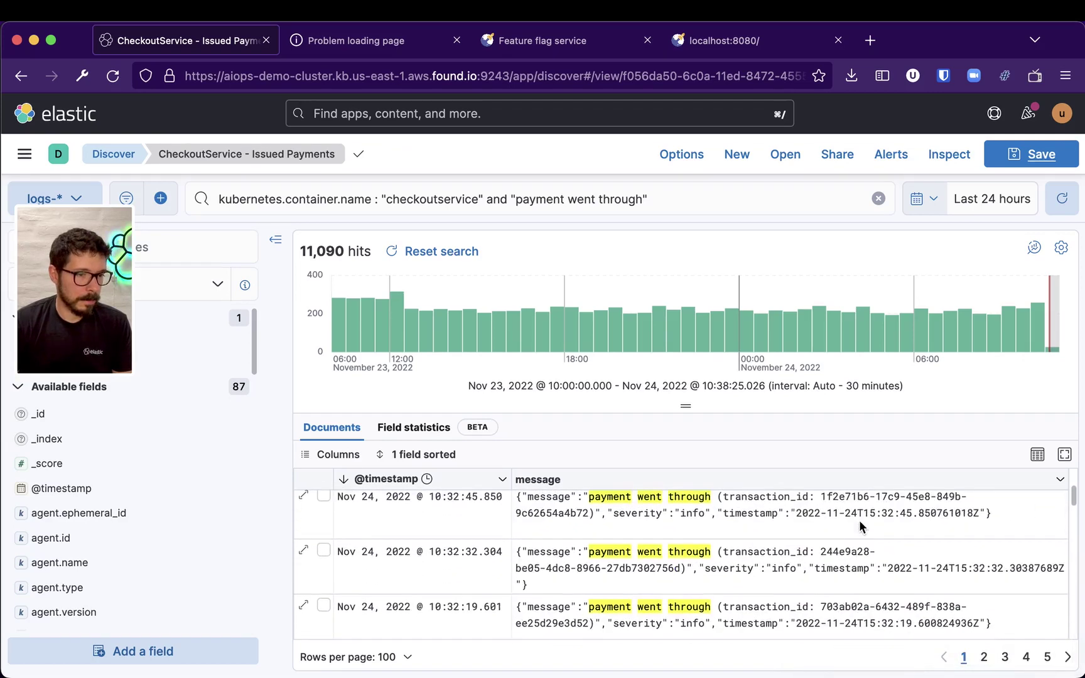
scroll(841, 527, up, 3)
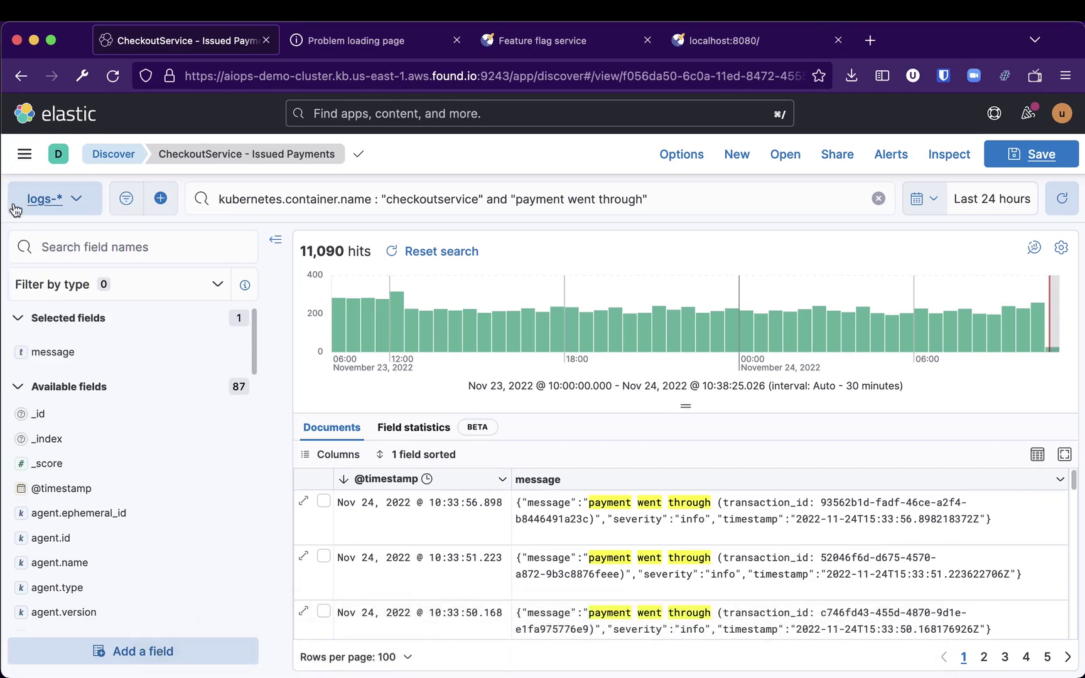
Open the Machine Learning anomaly detection jobs list and review the existing managed jobs
click(25, 154)
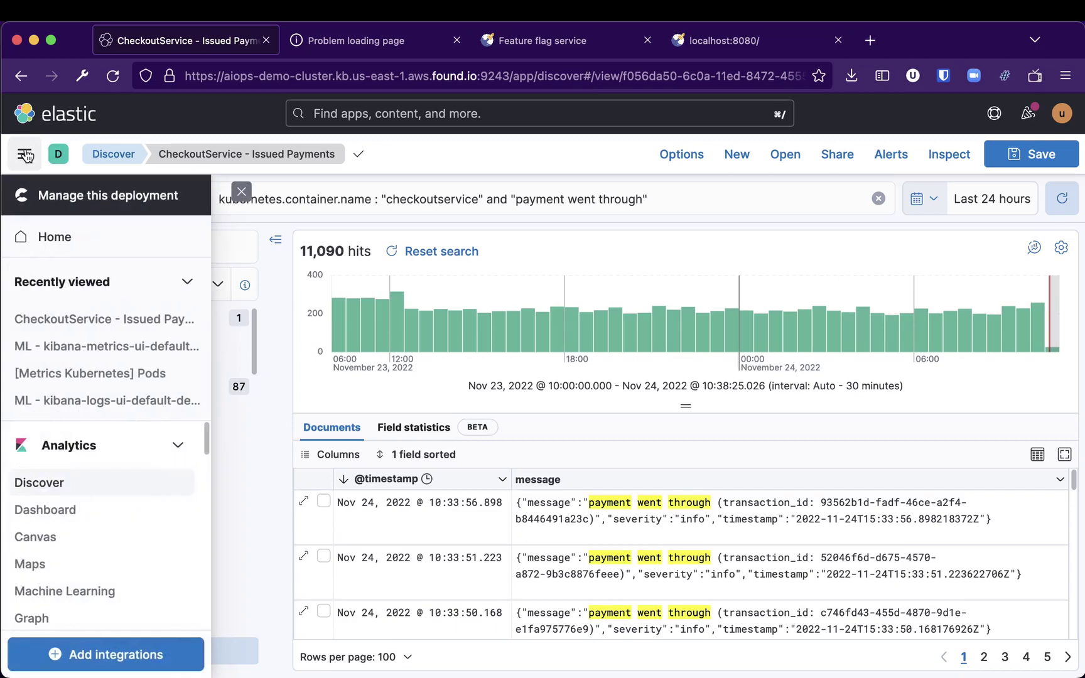
click(68, 592)
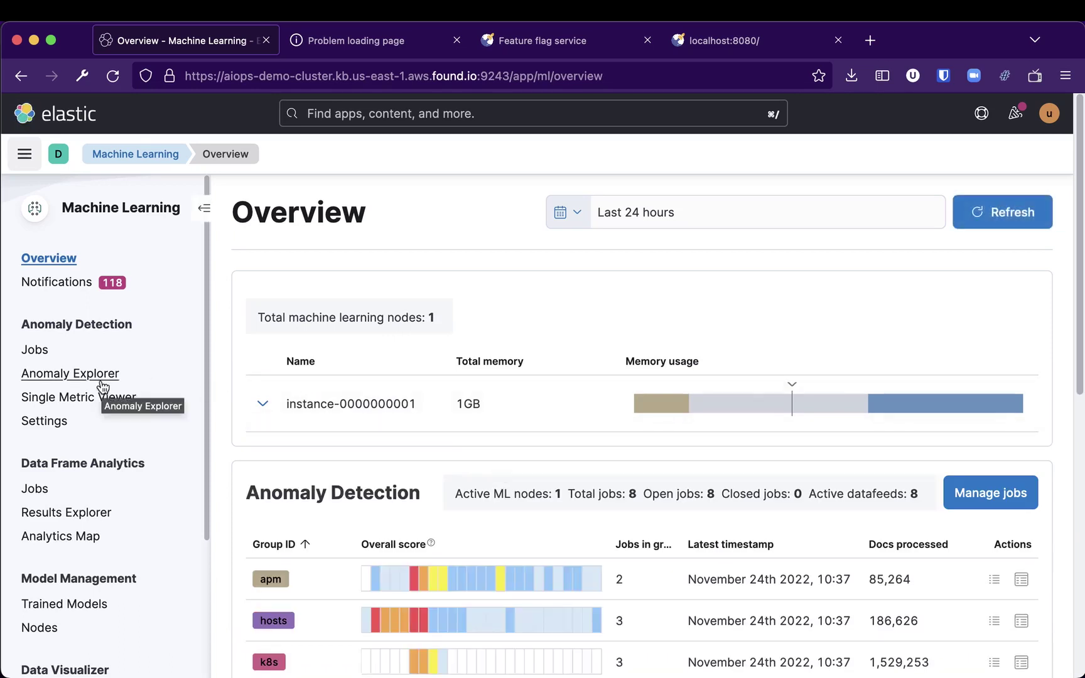
click(38, 349)
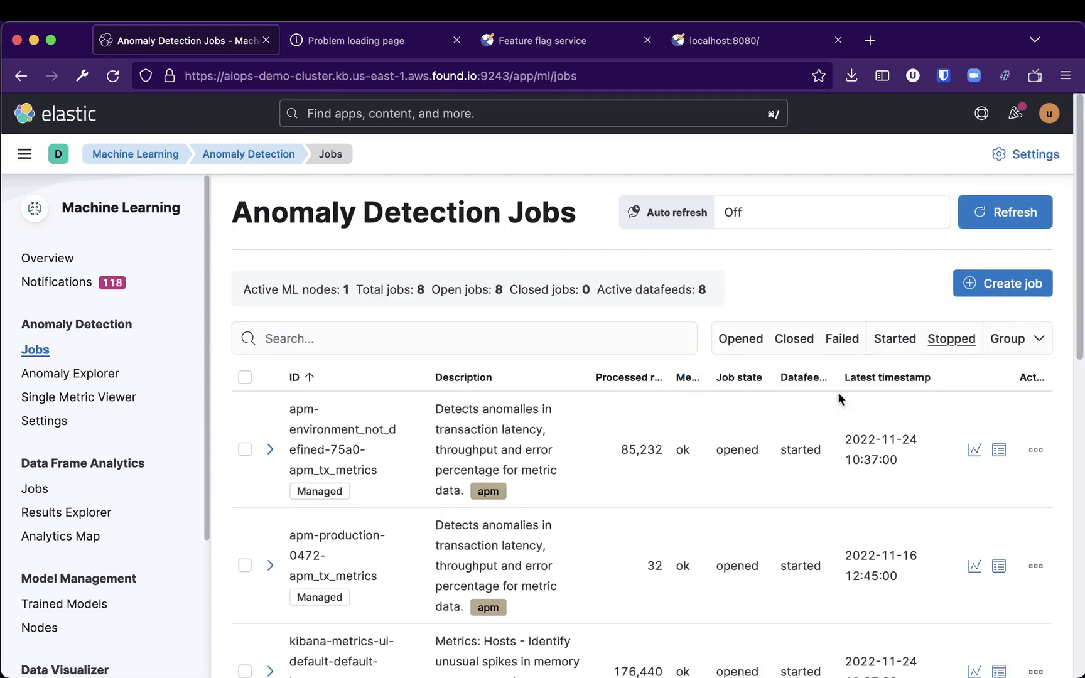
scroll(816, 408, down, 5)
scroll(714, 472, up, 5)
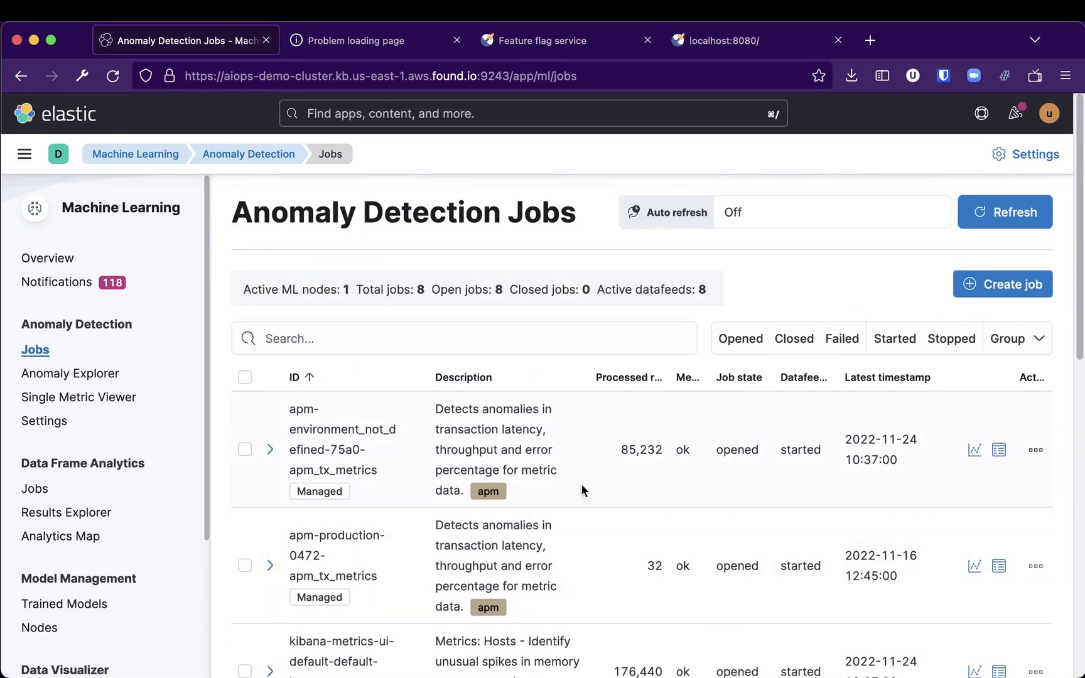
mouse_move(307, 496)
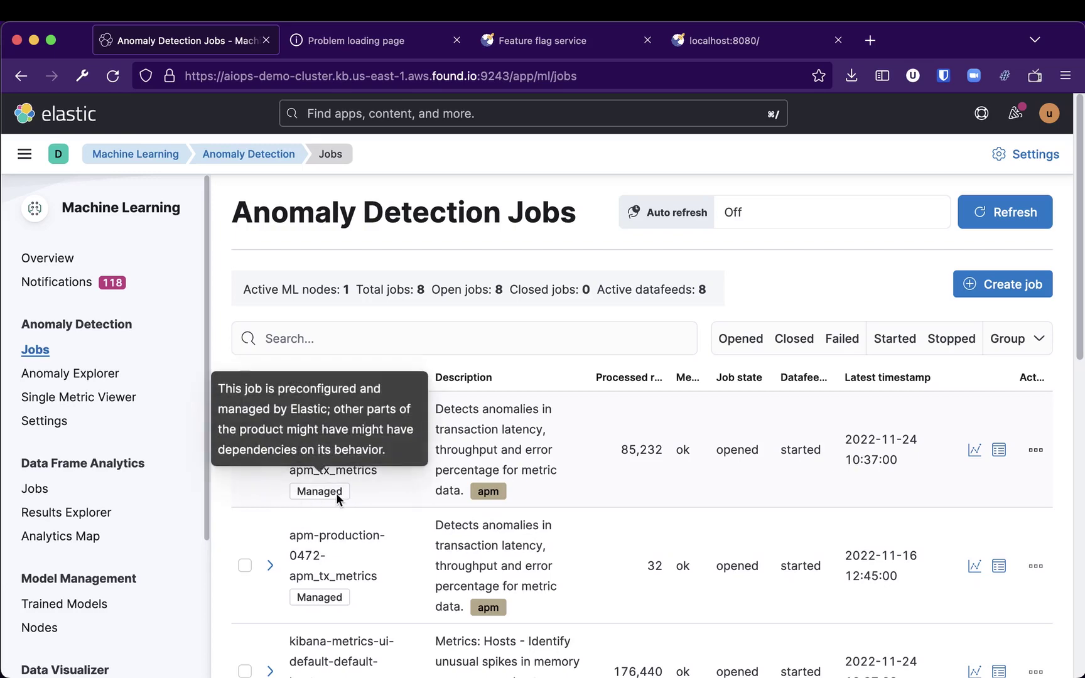
Start creating an anomaly detection job from the saved search CheckoutService - Issued Payments and review the available preconfigured jobs and wizards
click(989, 284)
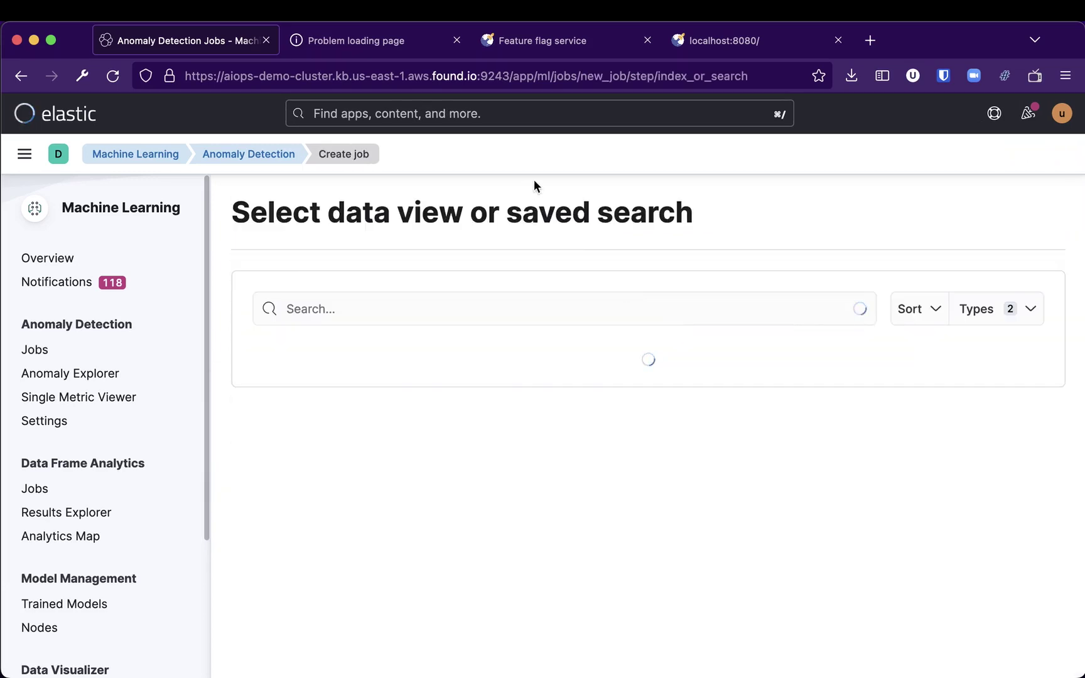
click(343, 306)
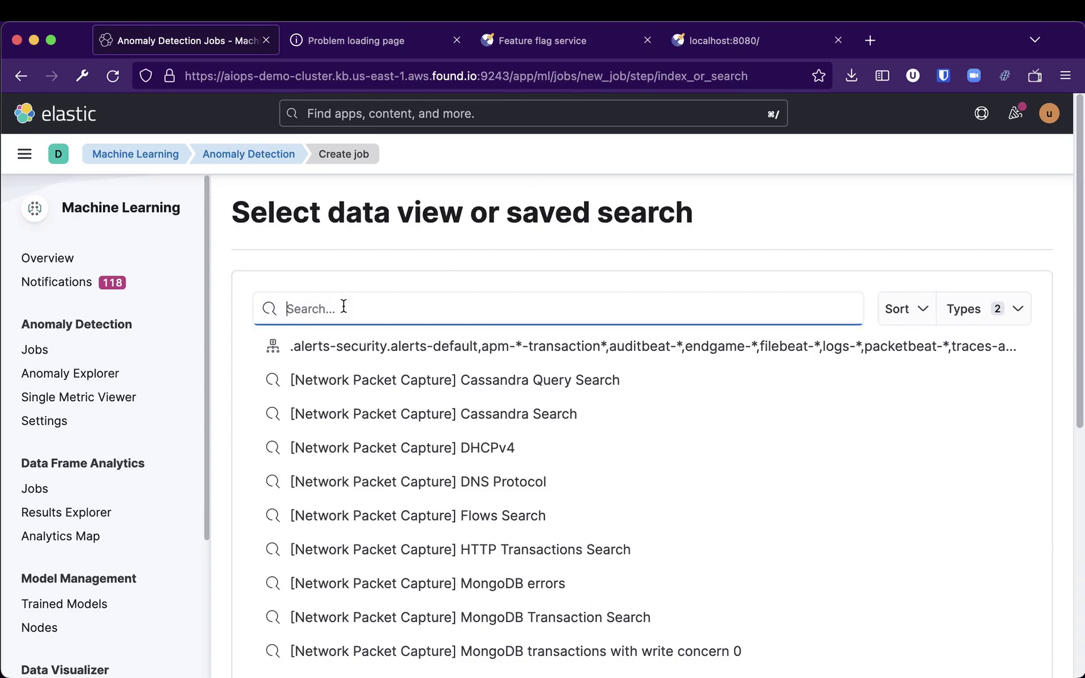
text(check)
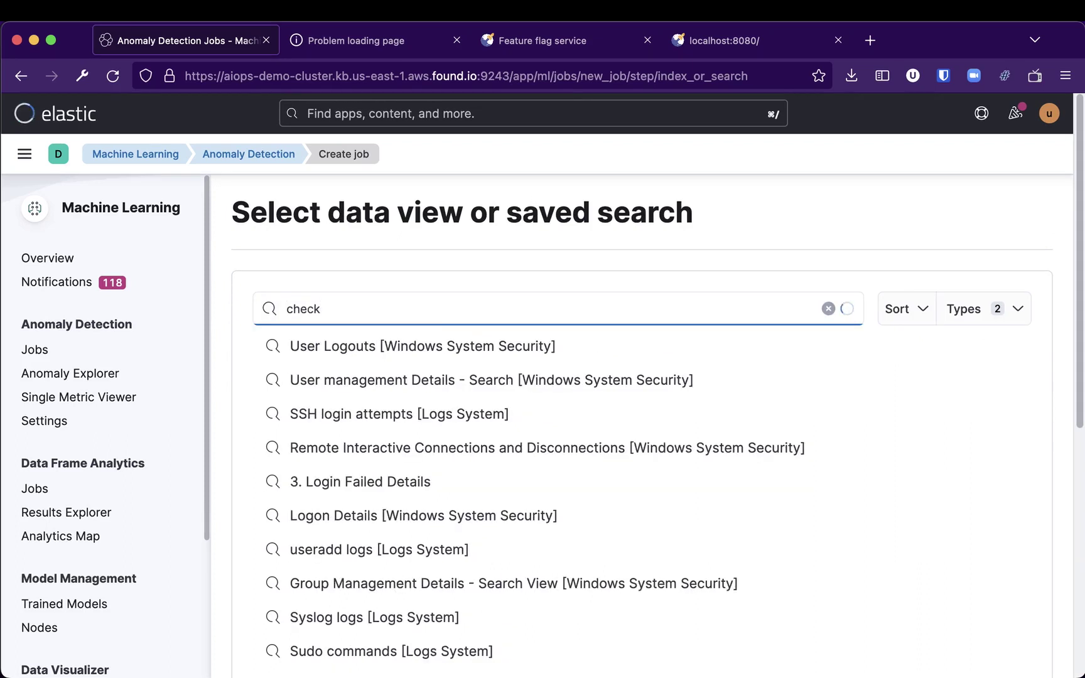
click(385, 354)
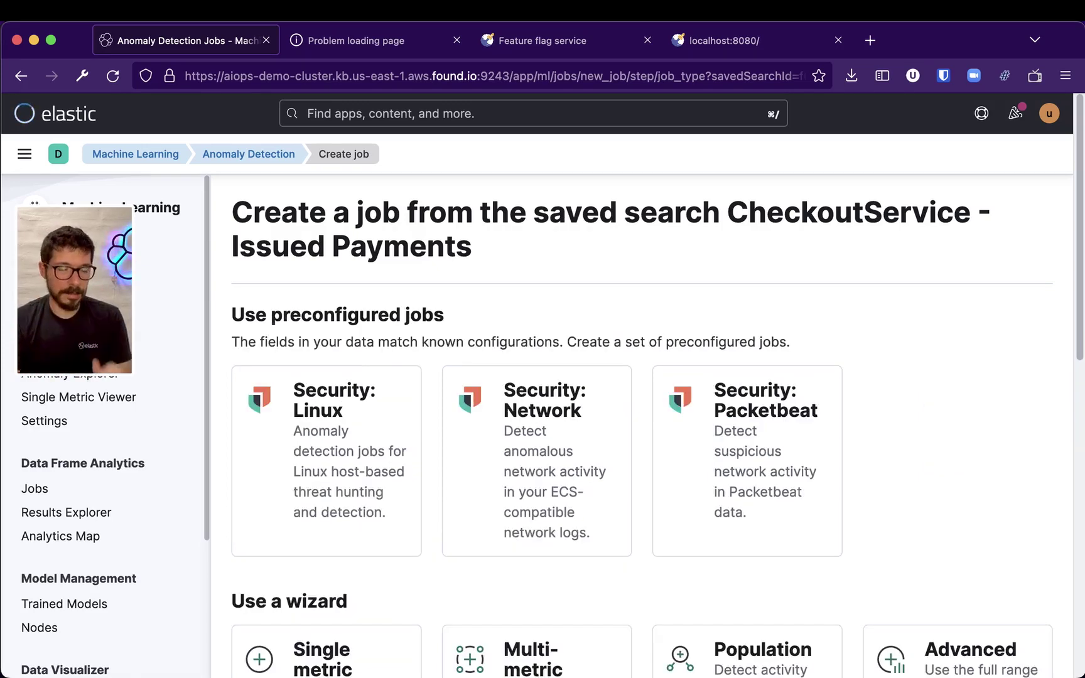
scroll(862, 414, down, 6)
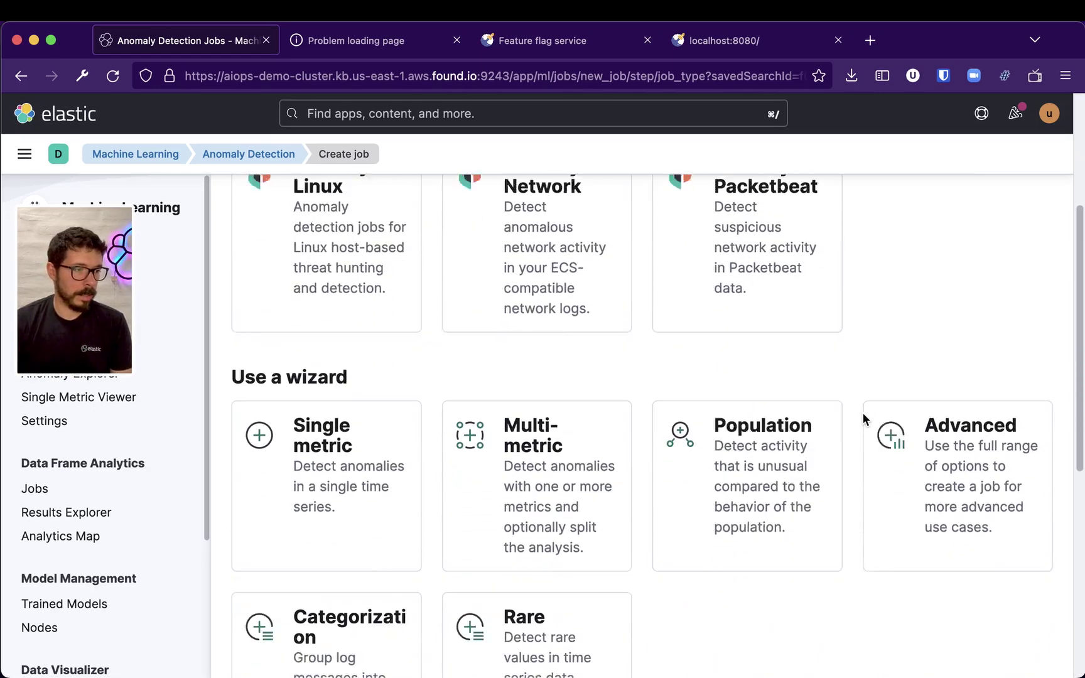
scroll(872, 383, up, 1)
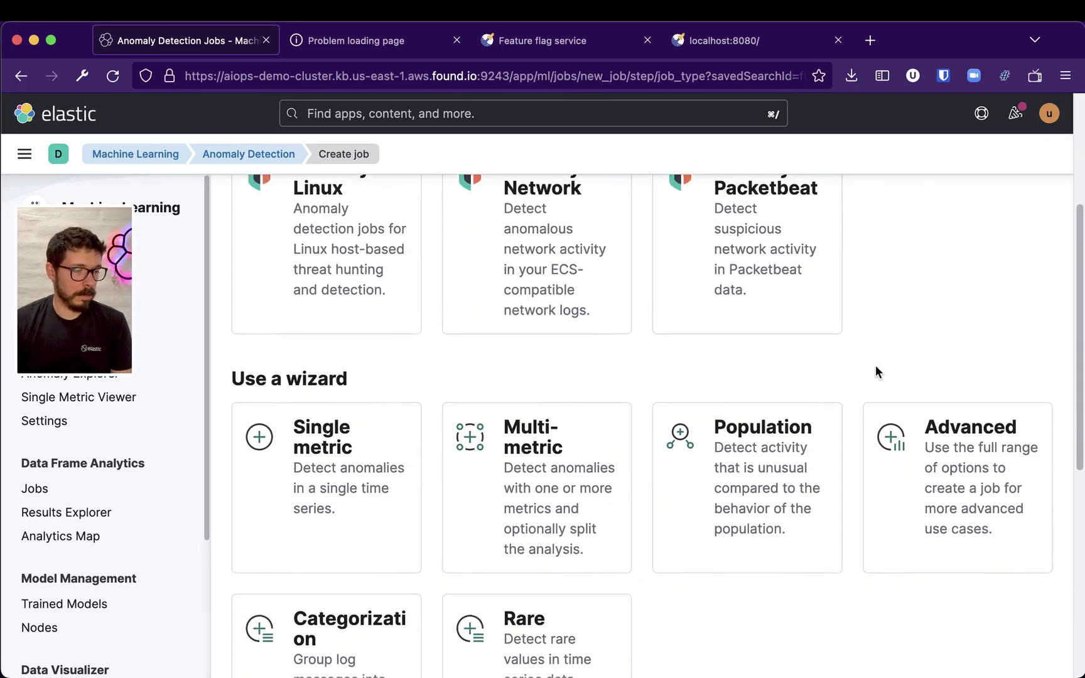
scroll(876, 372, up, 5)
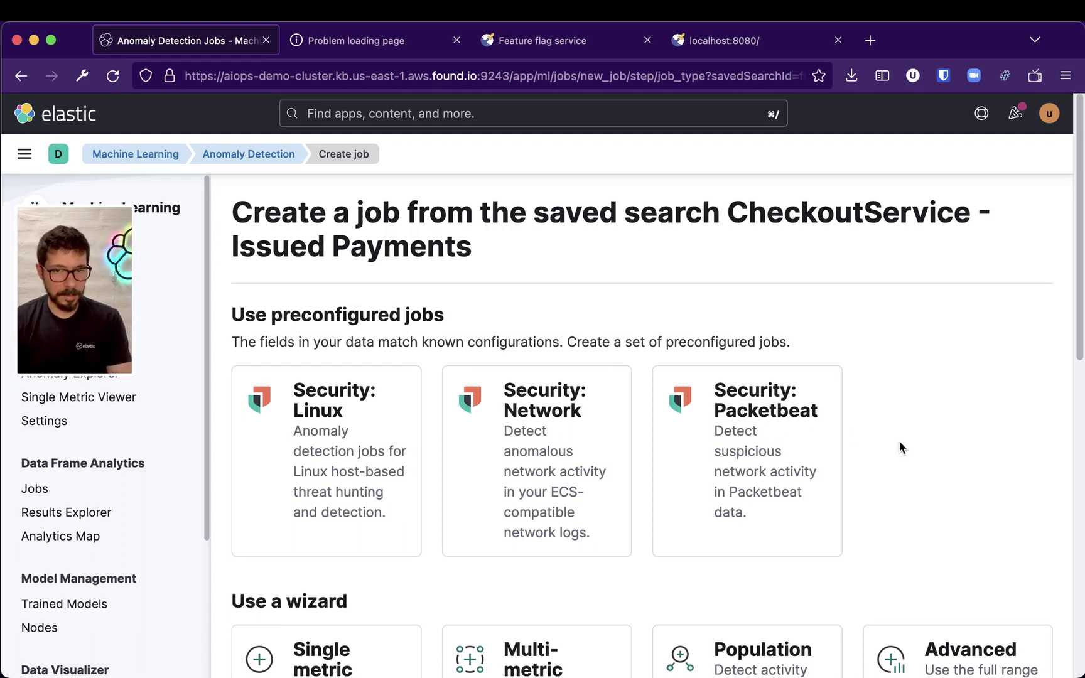
Choose the Single metric wizard for the saved search and review the event chart for its time range
scroll(898, 442, down, 6)
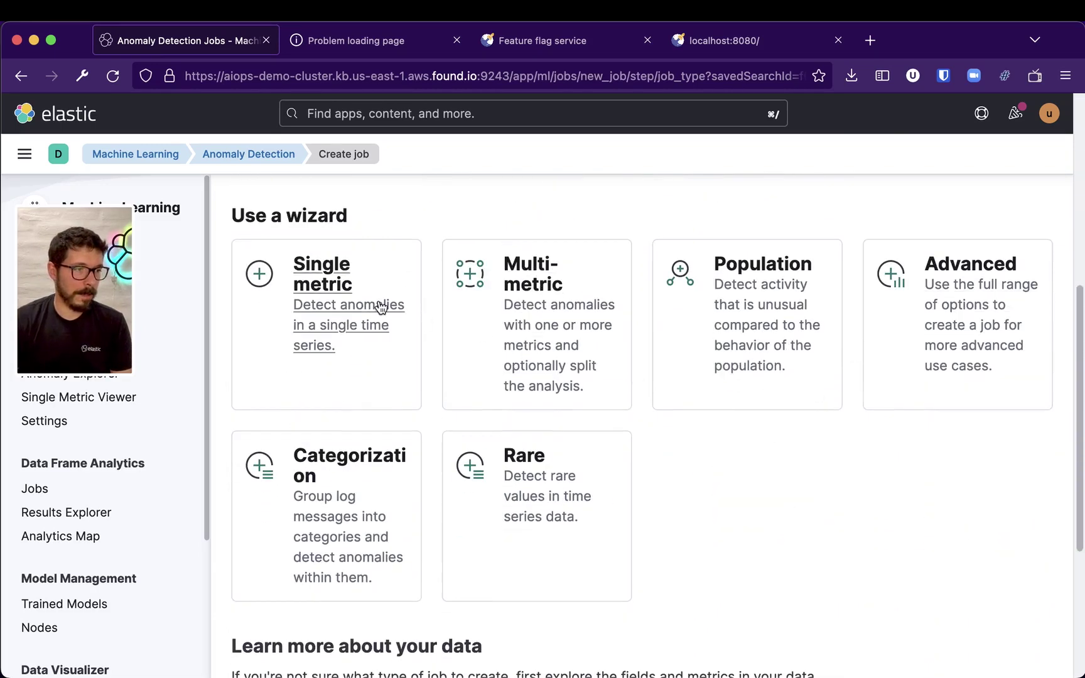
click(332, 285)
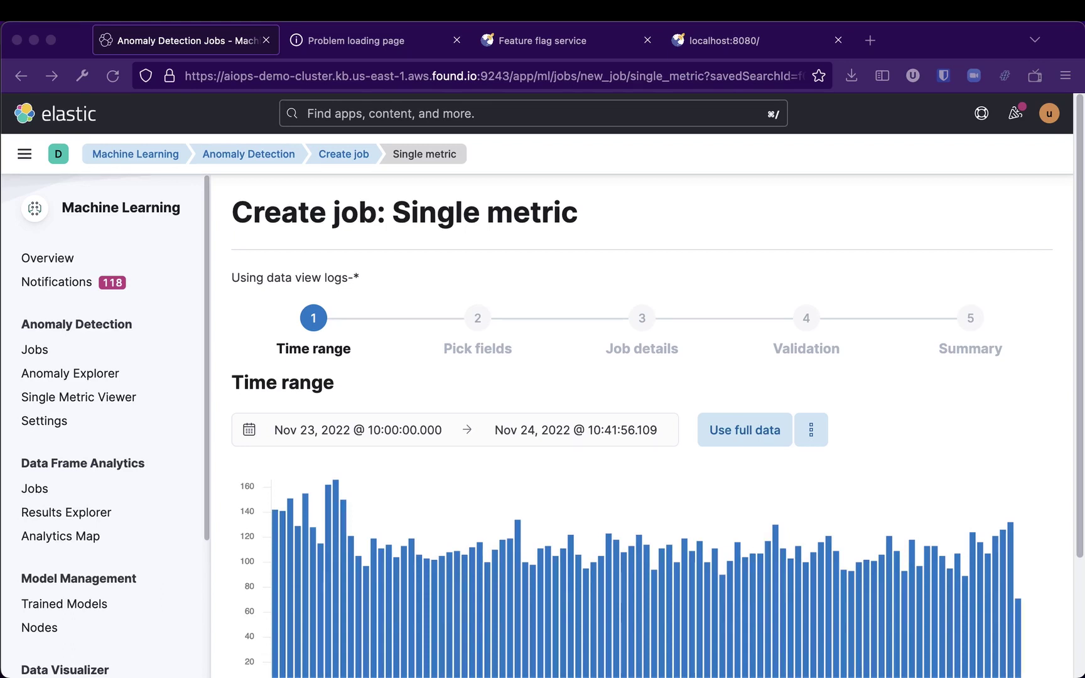
scroll(667, 356, down, 5)
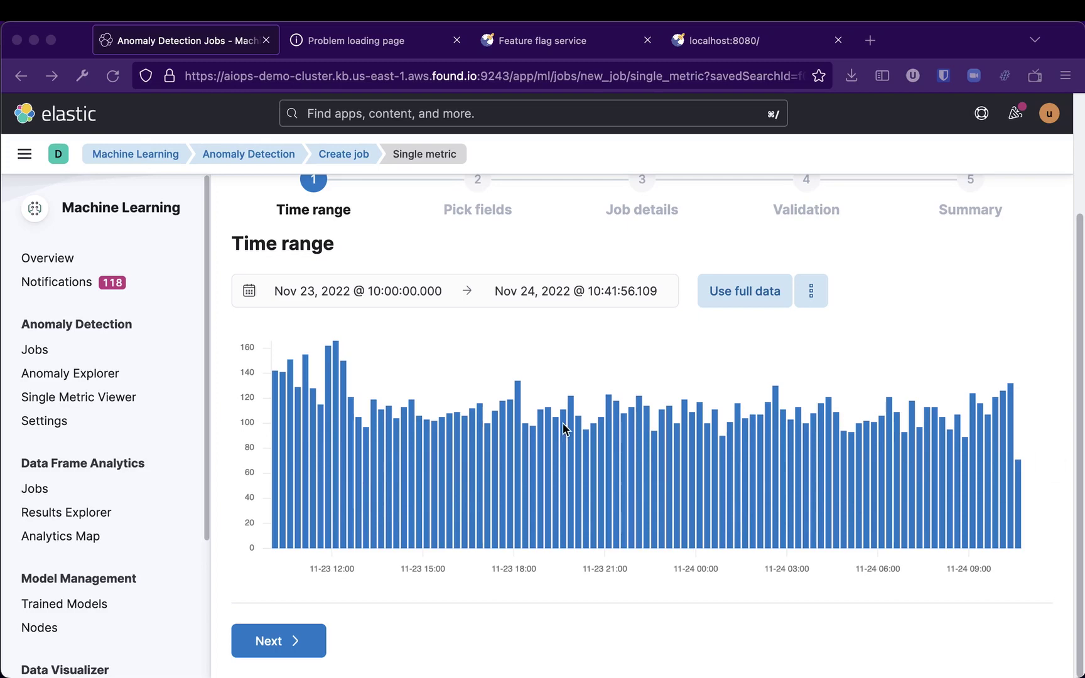
scroll(683, 383, up, 5)
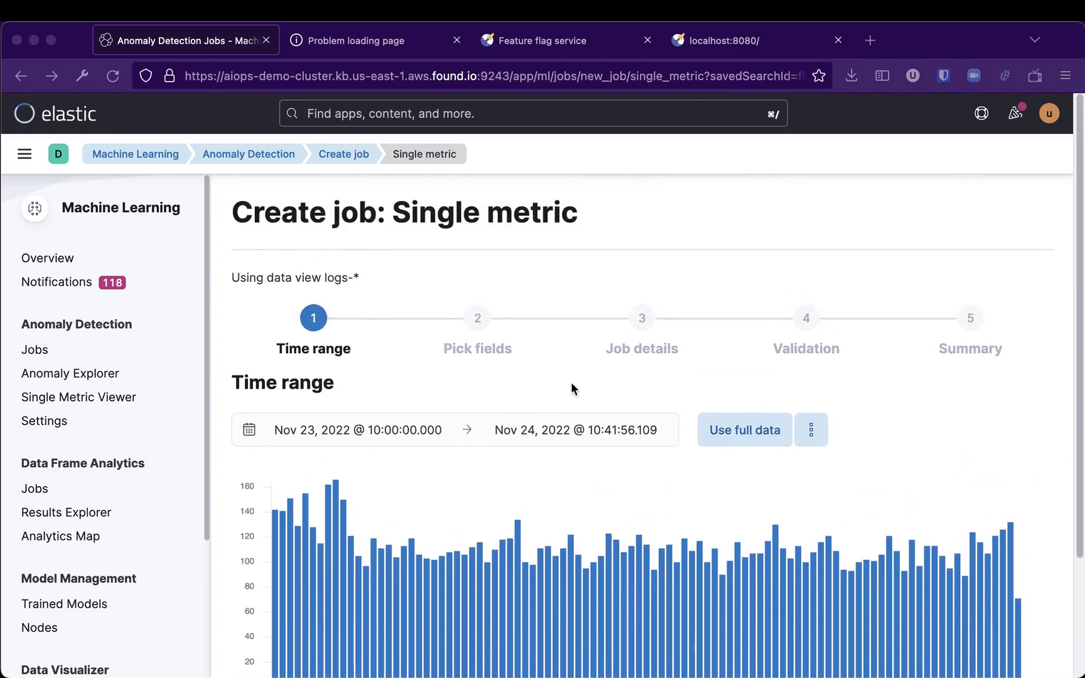
scroll(711, 448, down, 1)
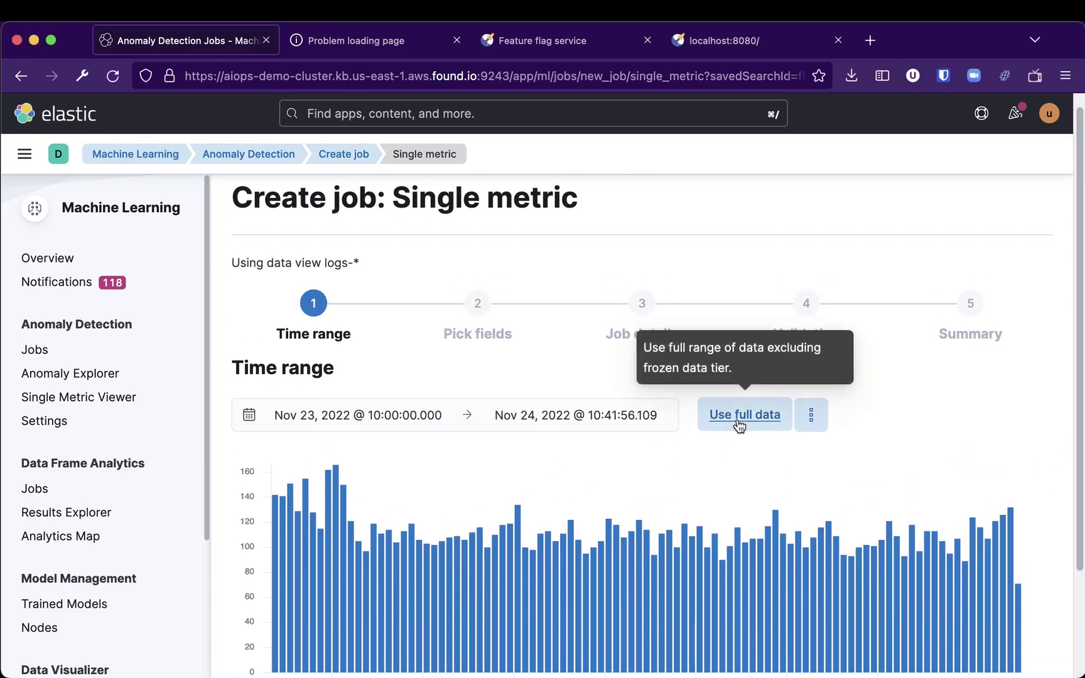
Use the full data range, excluding the frozen data tier, as the job's time range and continue to picking fields
click(740, 423)
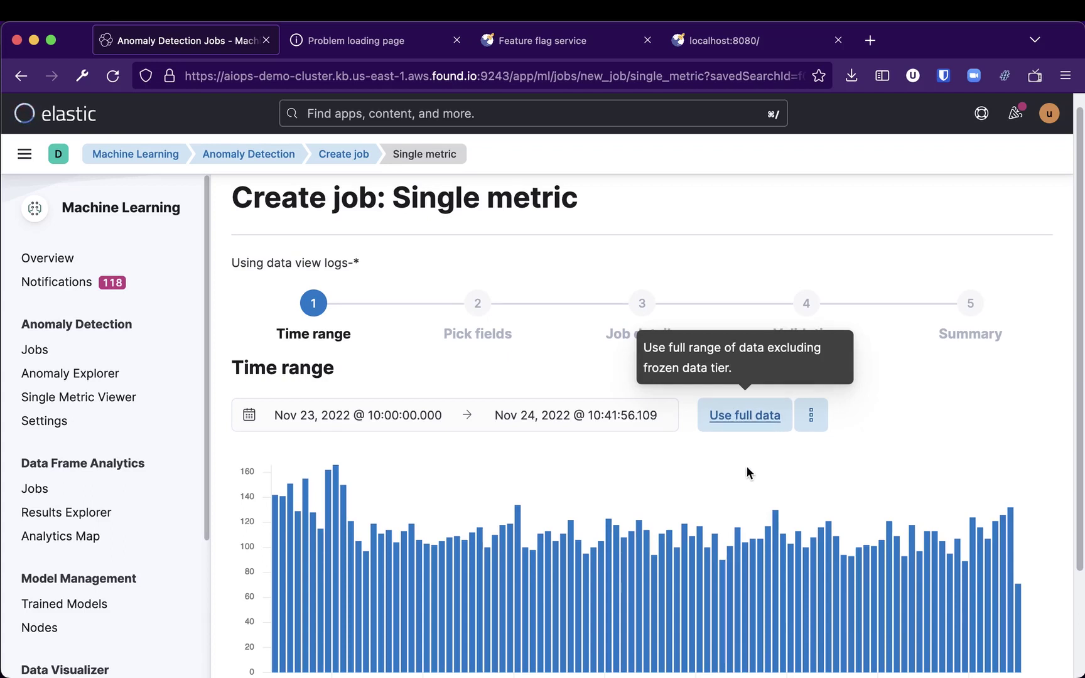
scroll(746, 471, down, 3)
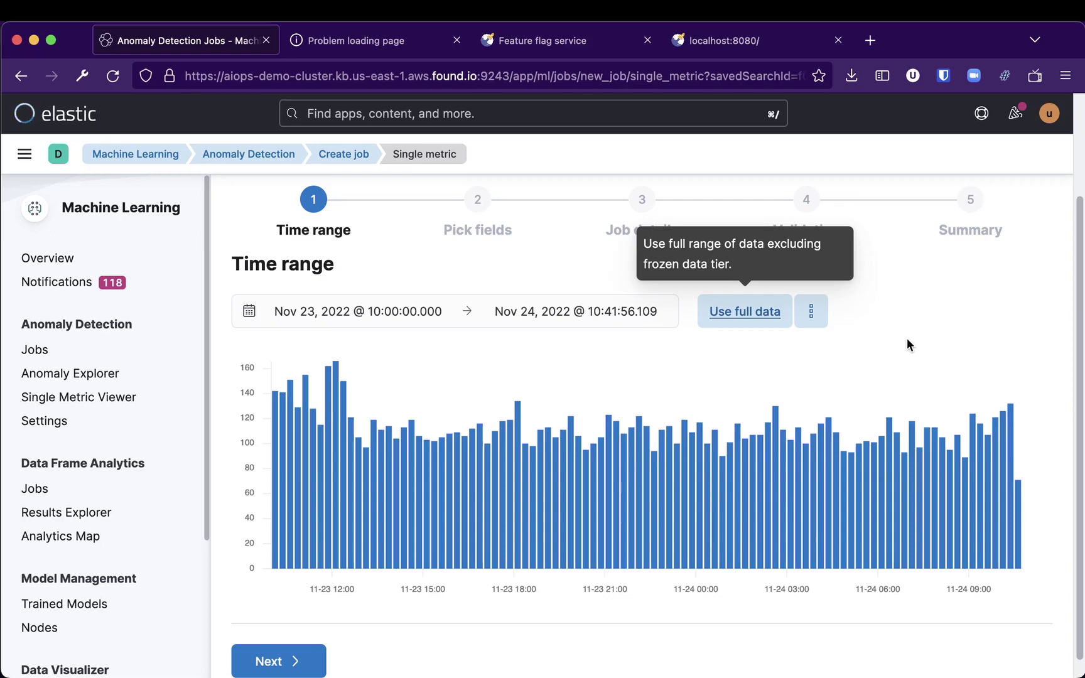
scroll(907, 339, up, 3)
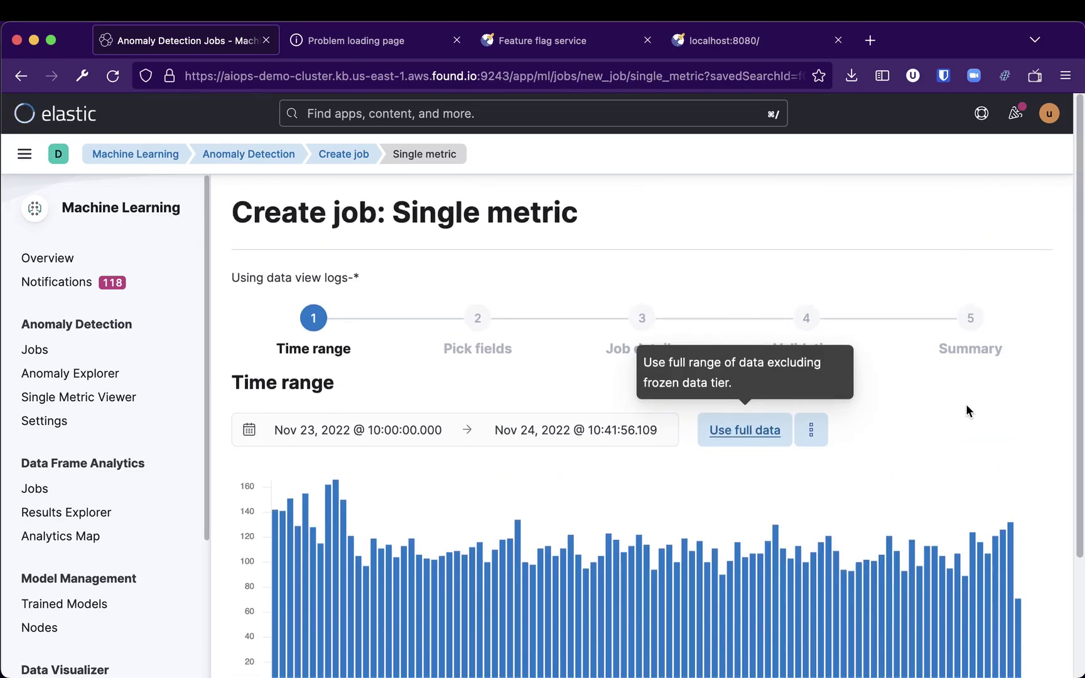
key(Return)
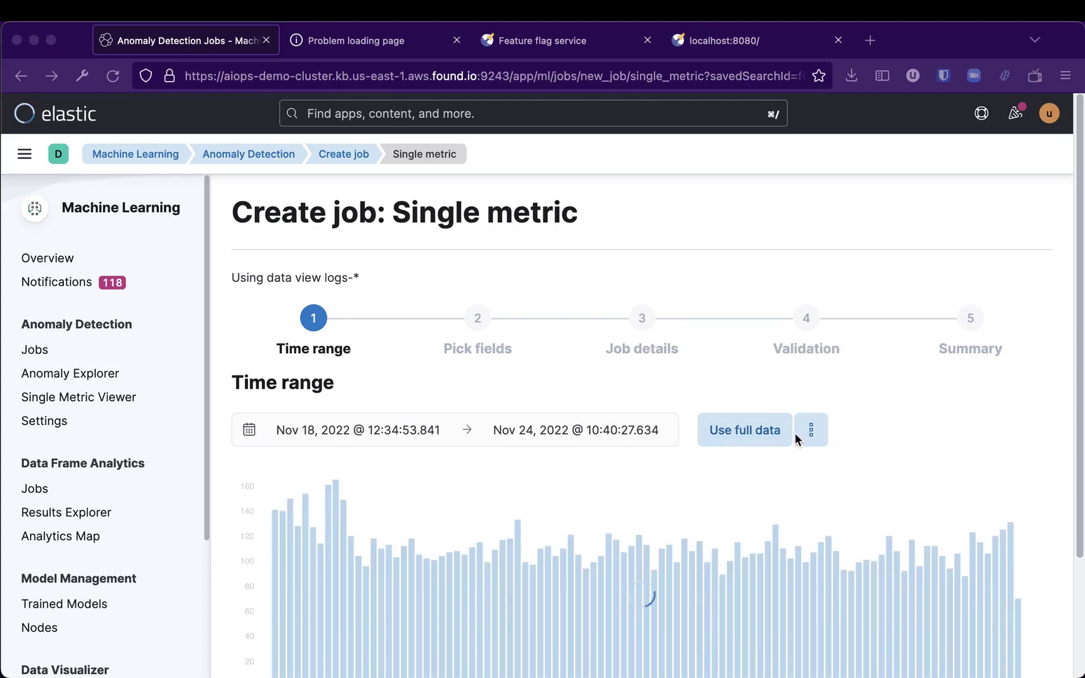
click(814, 430)
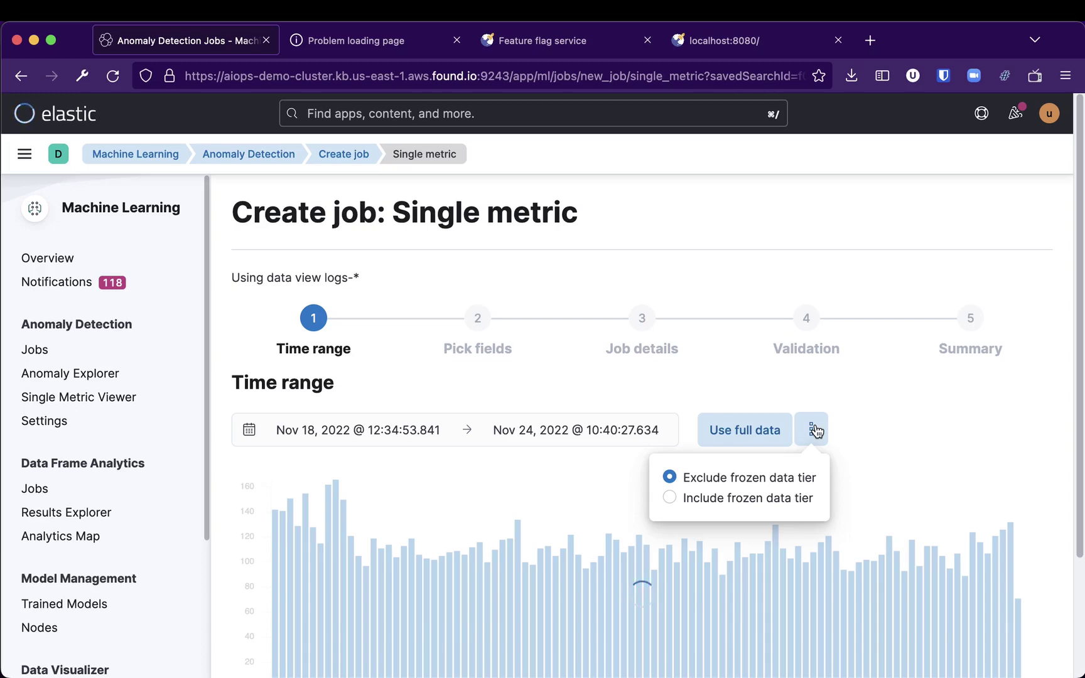
click(814, 430)
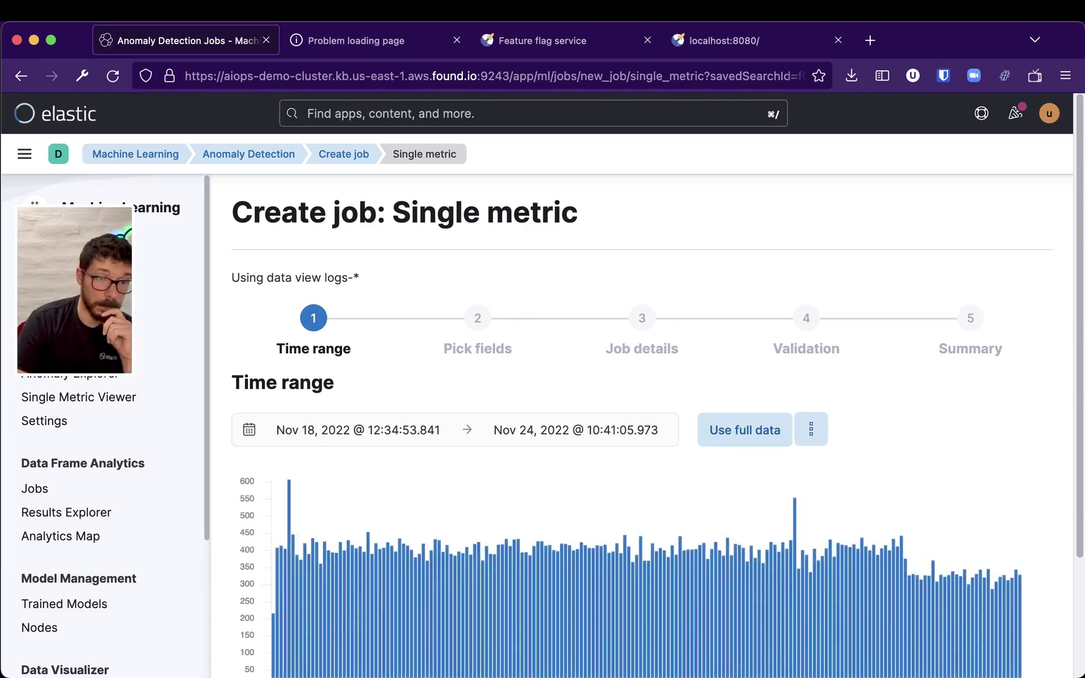
scroll(927, 412, down, 4)
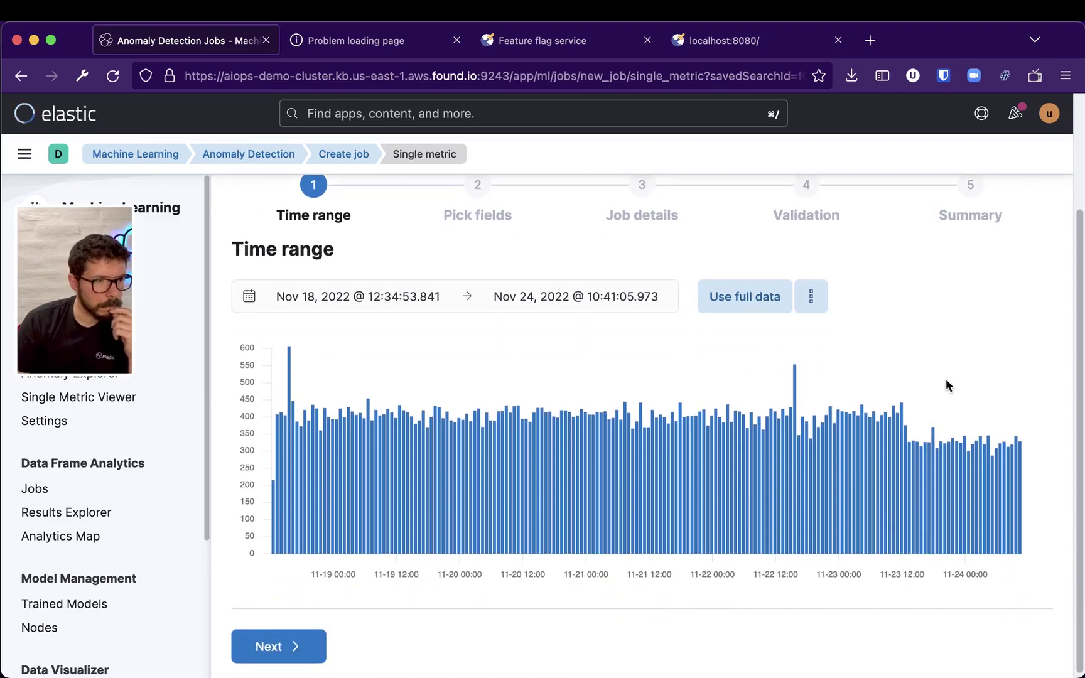
click(298, 652)
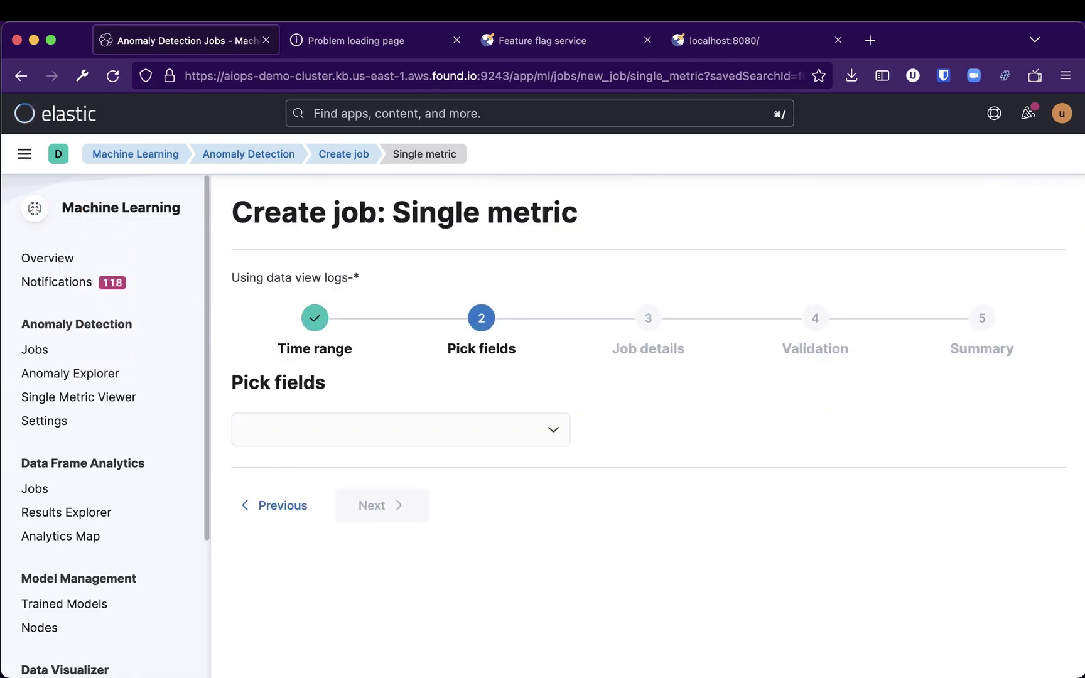
Pick Count(Event rate) as the job's metric and collapse the Machine Learning side navigation
click(550, 431)
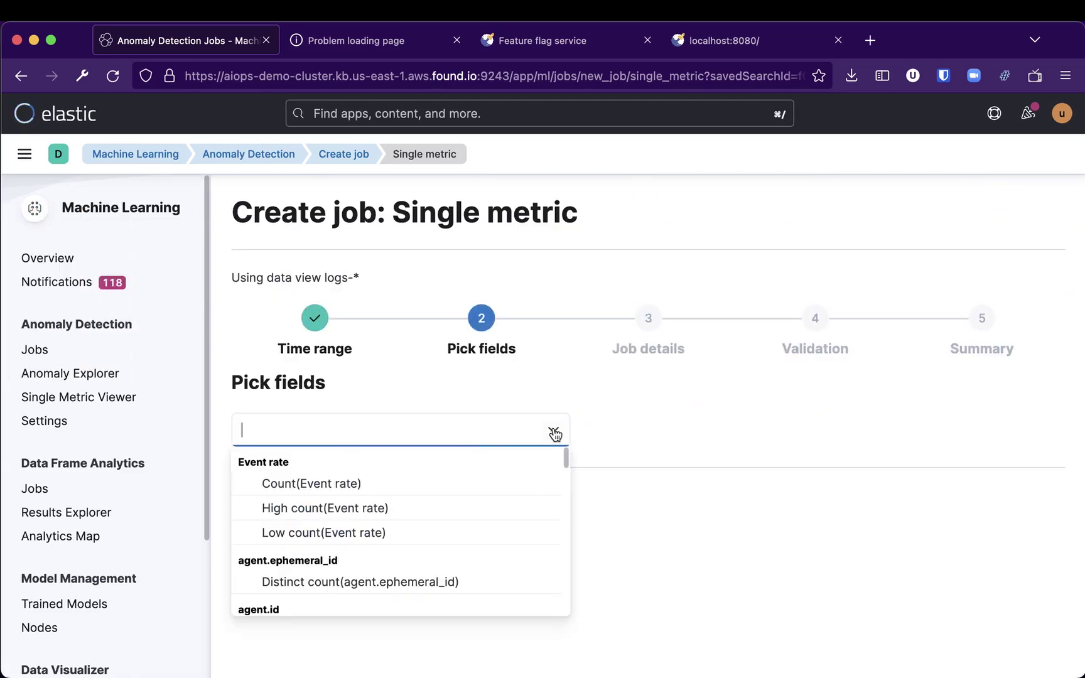
click(332, 489)
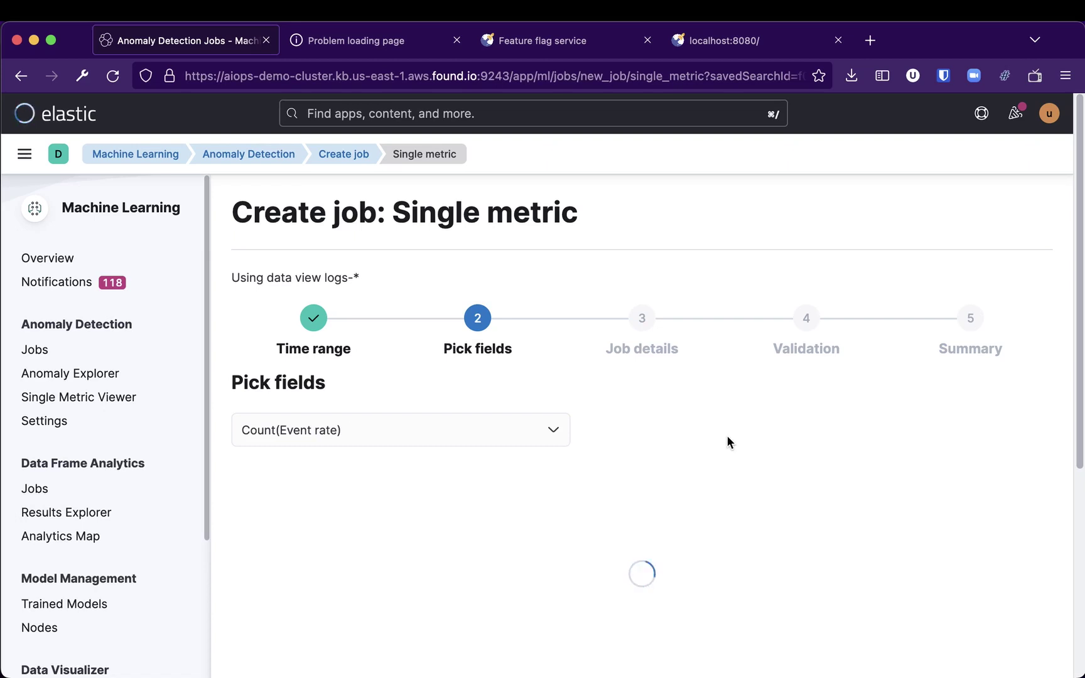
scroll(728, 439, down, 2)
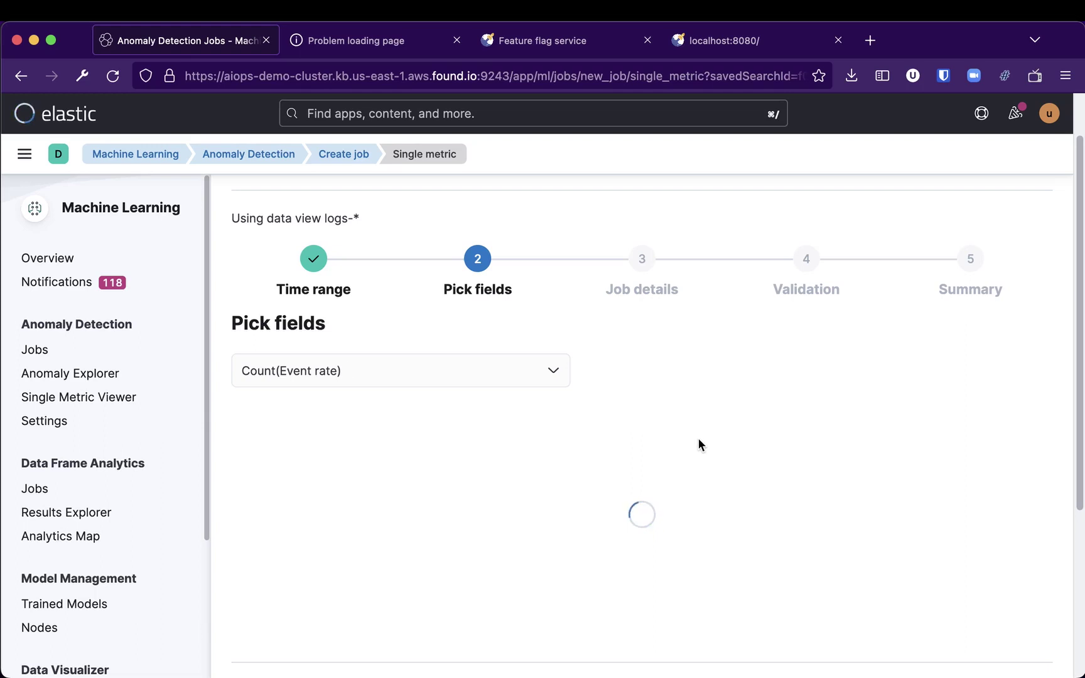
scroll(697, 438, down, 4)
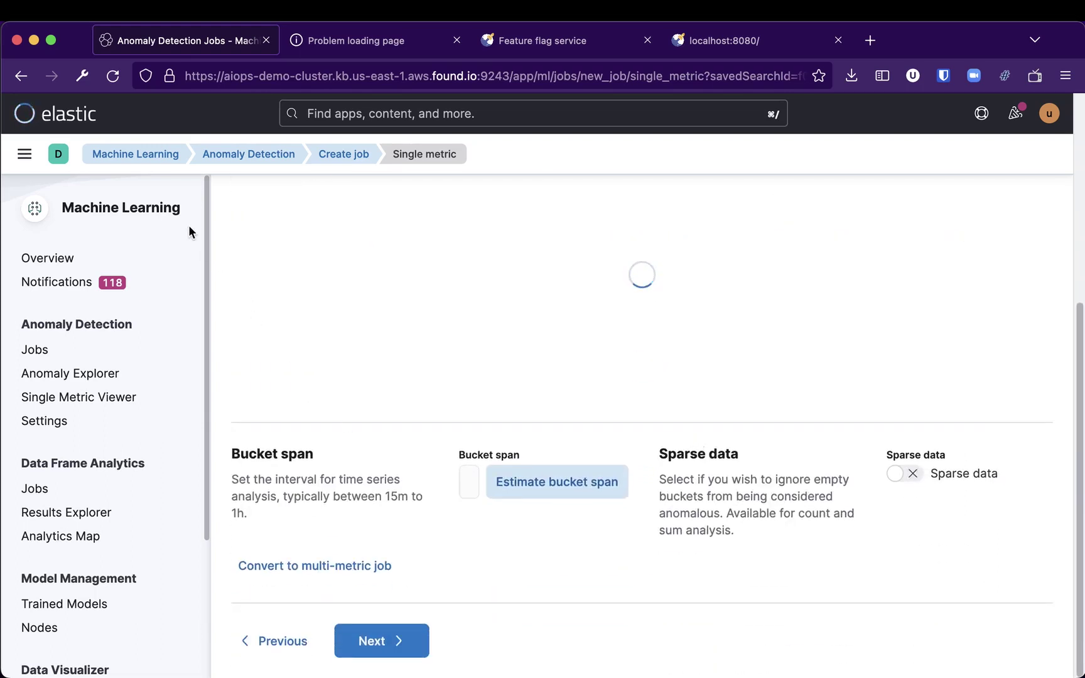
click(204, 210)
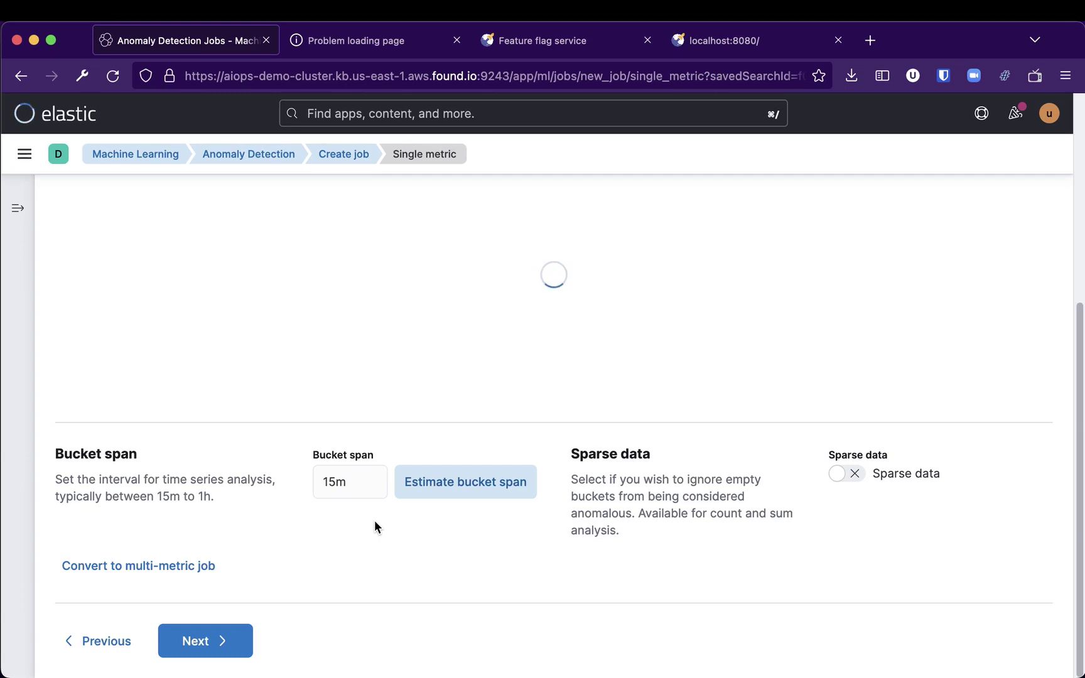
Review the event rate chart, keep the 15m bucket span with sparse data off, and continue to the job details
scroll(415, 543, up, 5)
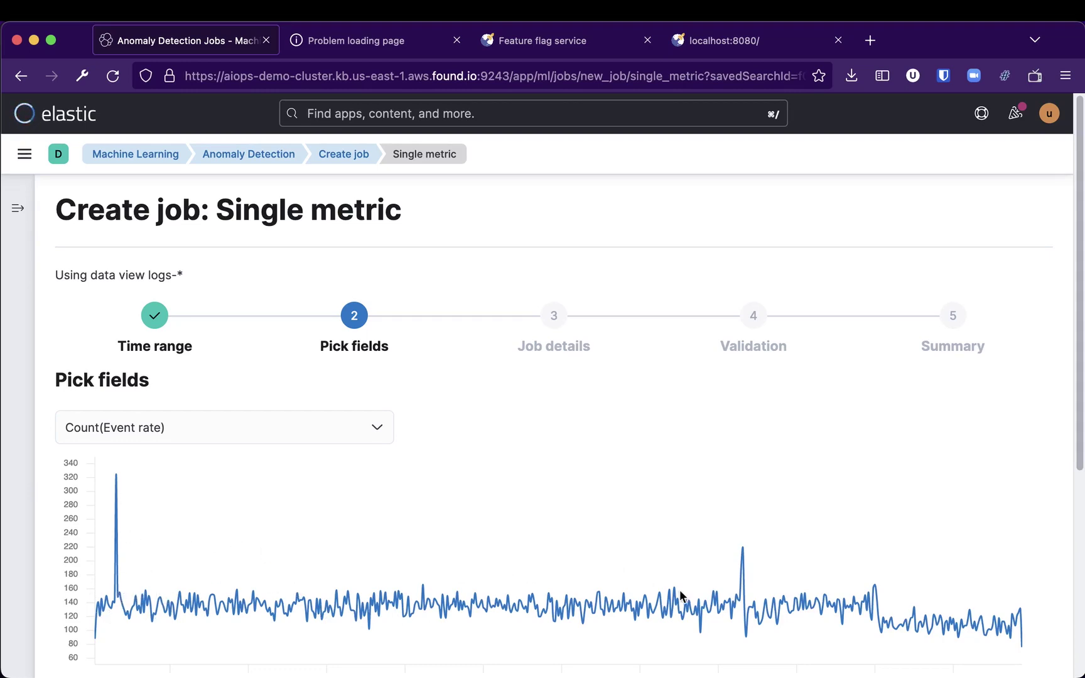
scroll(835, 591, down, 3)
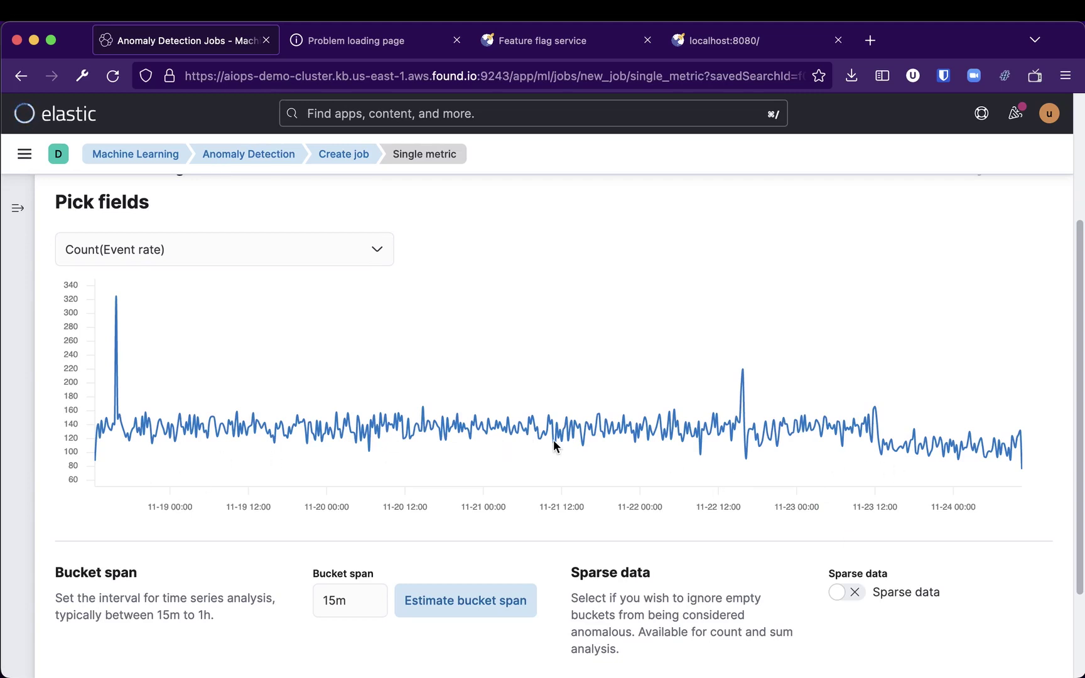
scroll(553, 440, down, 2)
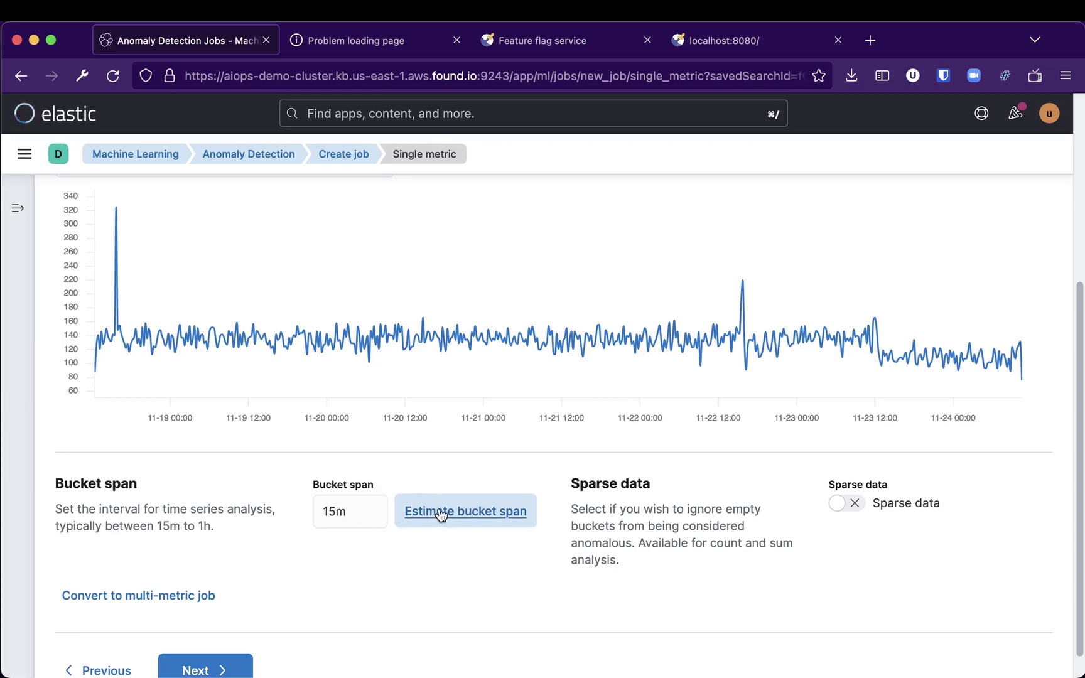
scroll(298, 578, down, 1)
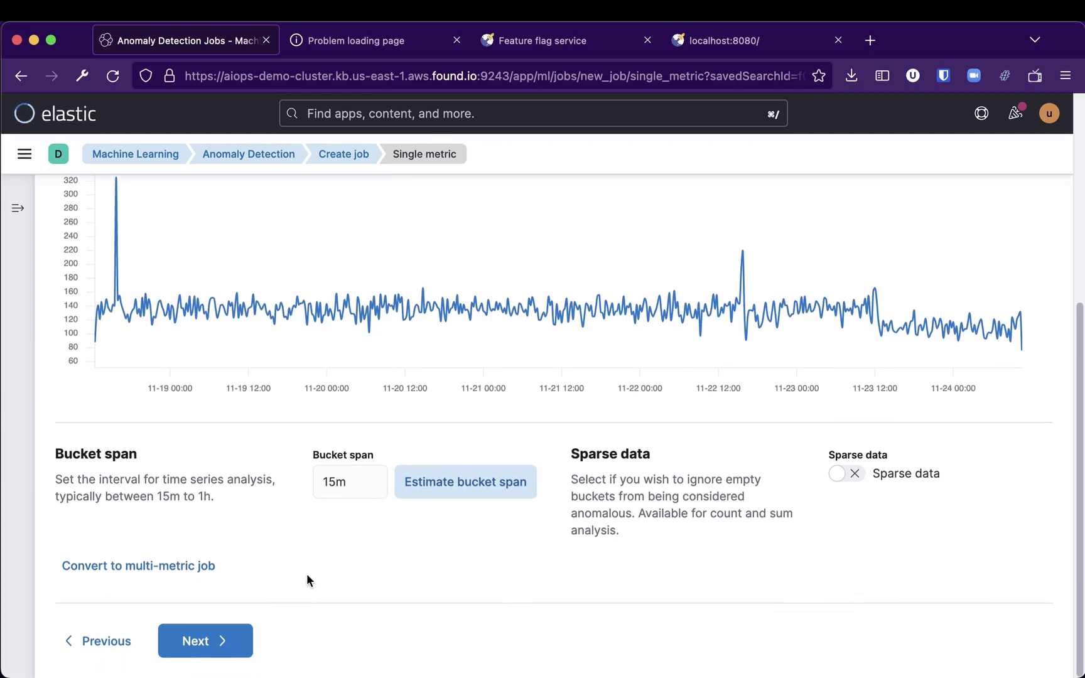
click(221, 640)
Enter payments as the job ID and place the text cursor in front of it
click(382, 358)
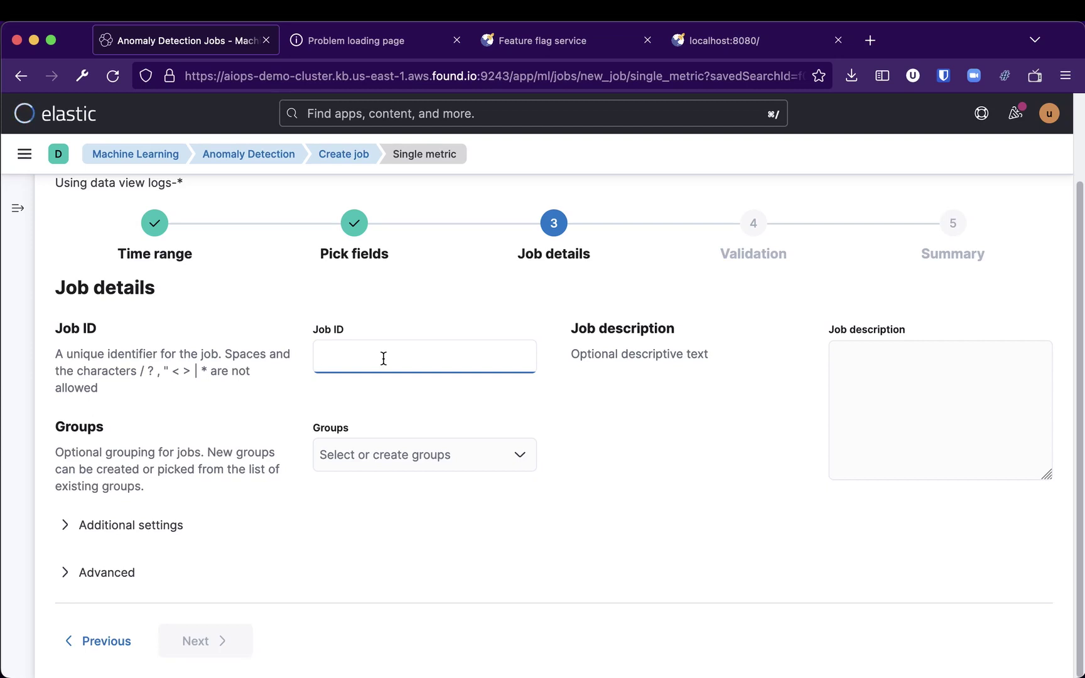
text(ml-)
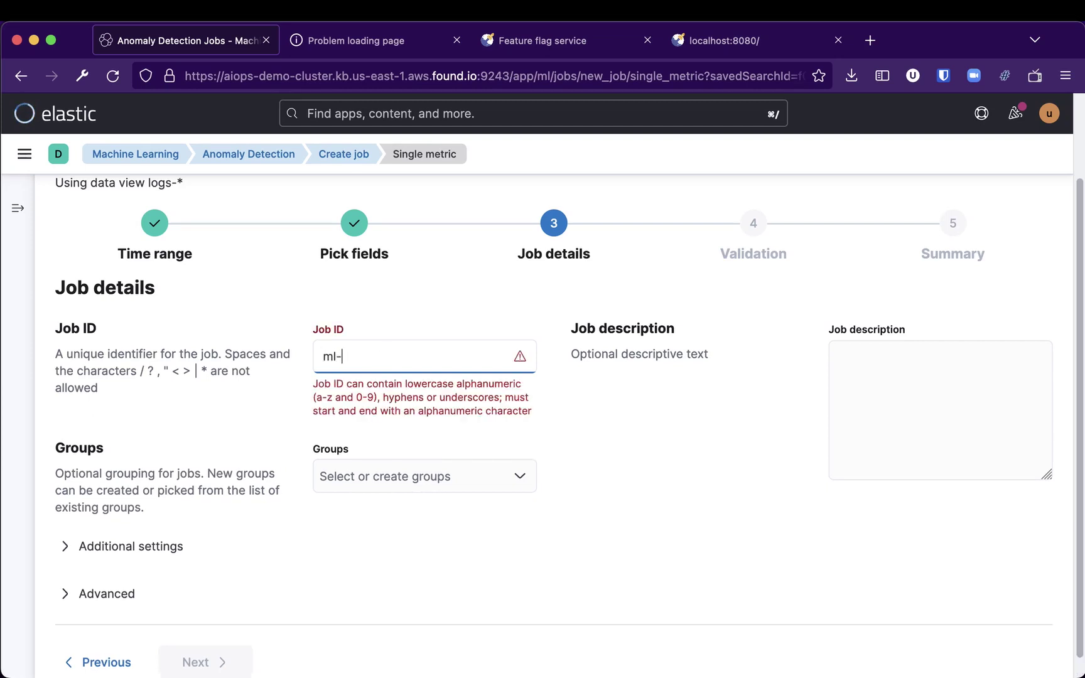
key(BackSpace)
key(BackSpace)
text(payments)
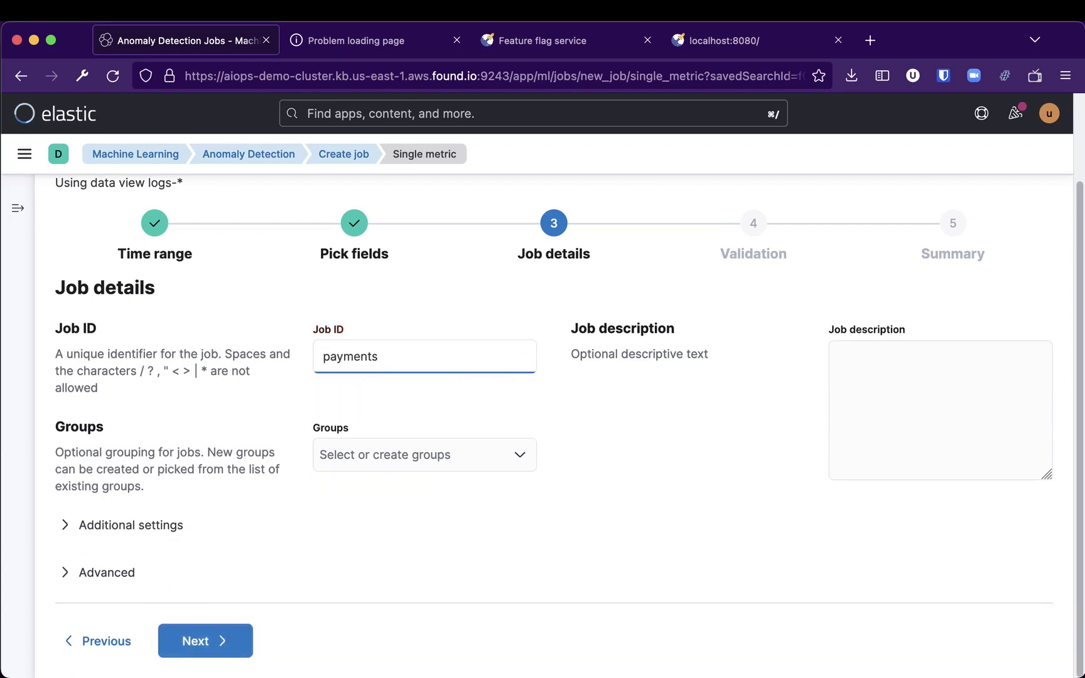
click(323, 356)
text(processed)
key(BackSpace)
key(BackSpace)
key(BackSpace)
key(BackSpace)
key(BackSpace)
key(BackSpace)
key(BackSpace)
key(BackSpace)
key(BackSpace)
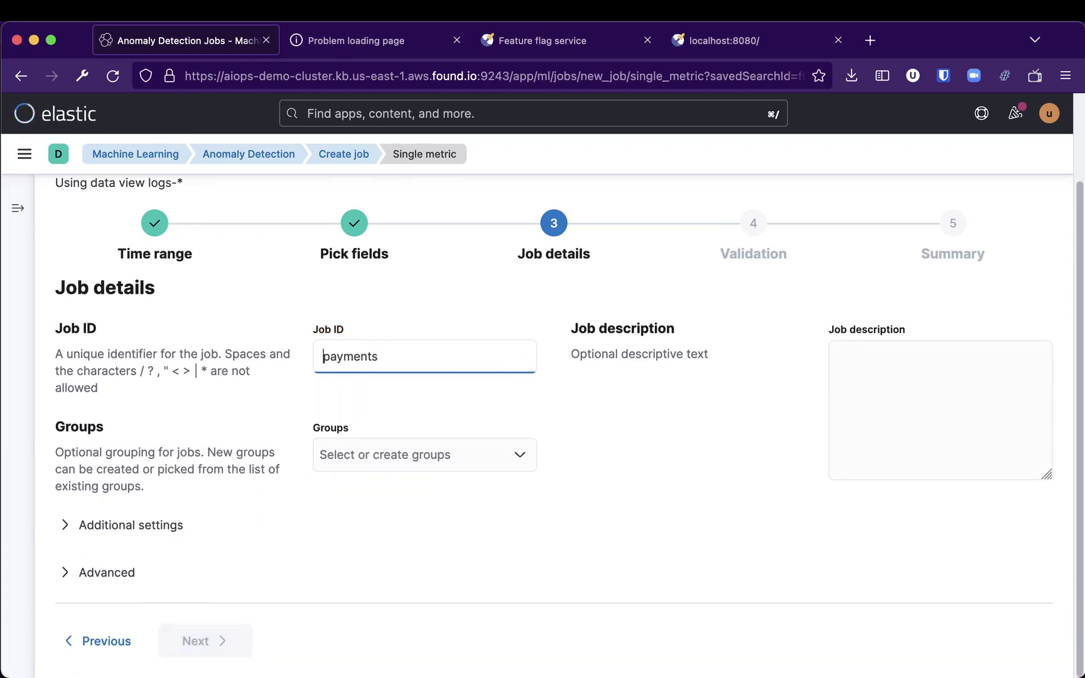
Prefix the job ID with checkout- to make it checkout-payments, and proceed from the job details through validation to the summary
text(checkout-)
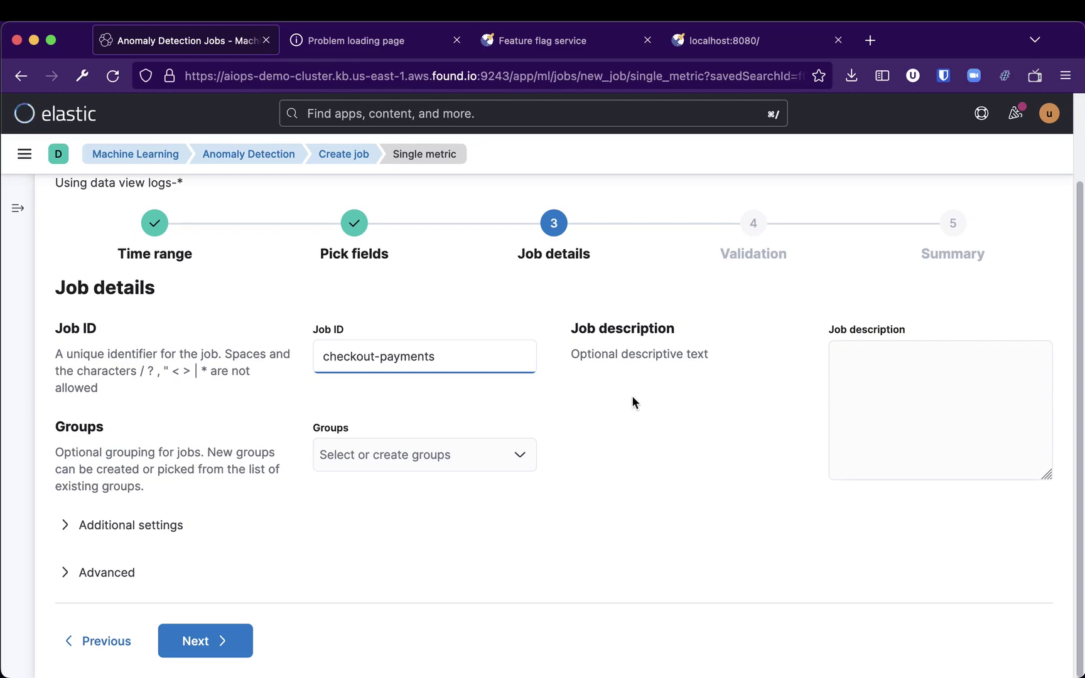
scroll(339, 559, up, 2)
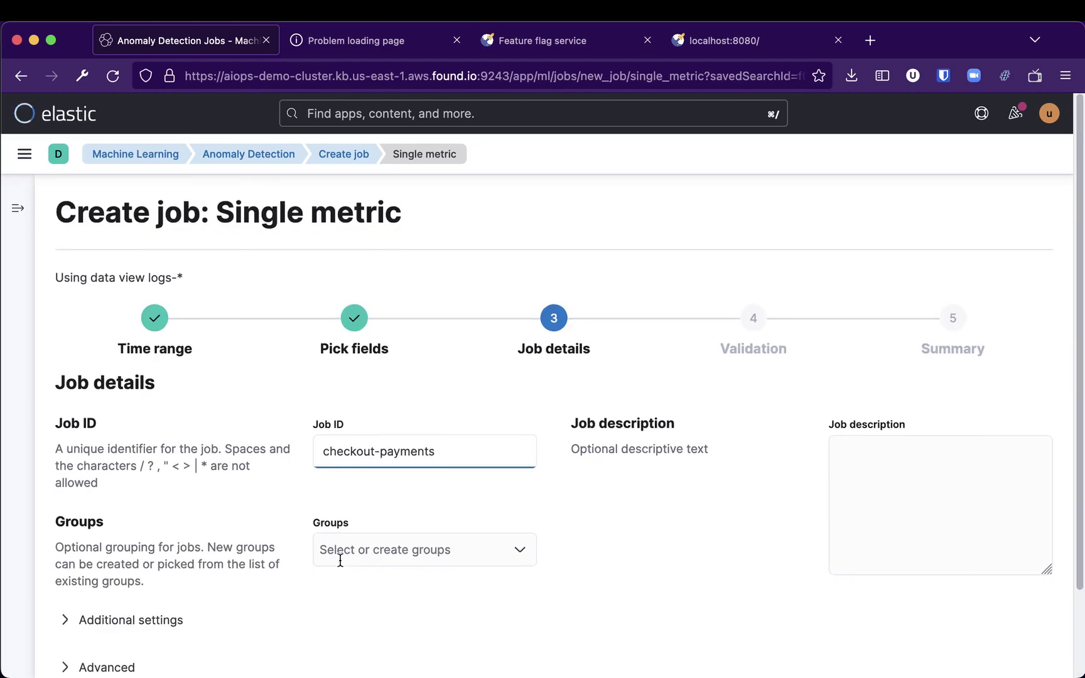
scroll(339, 558, down, 2)
click(224, 640)
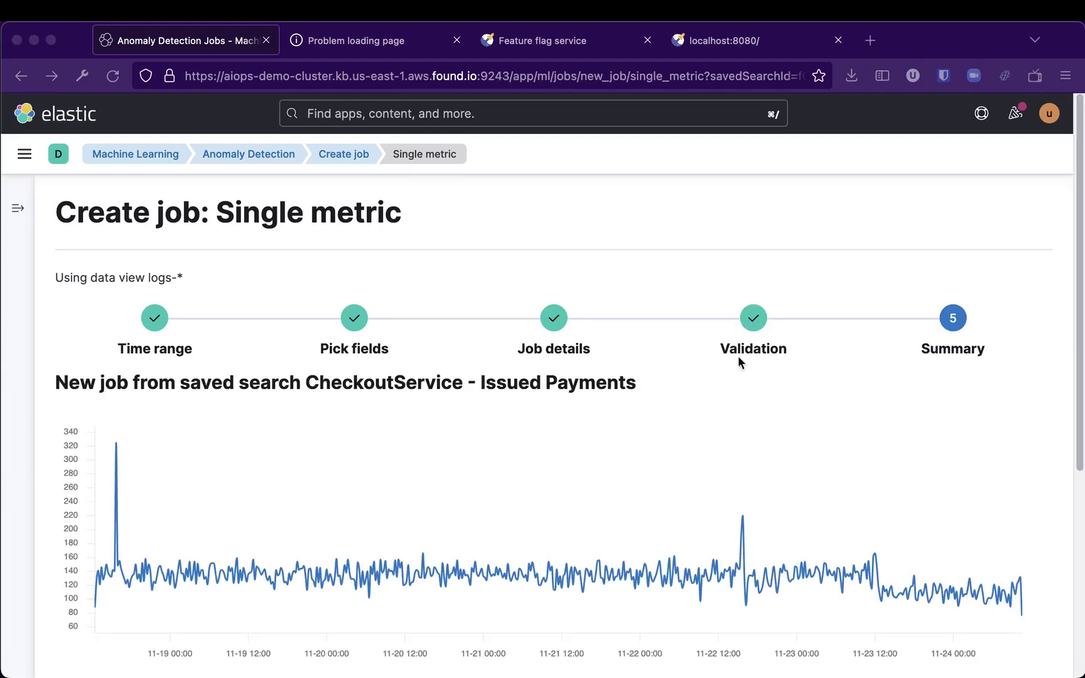
Review the job summary and try to create the checkout-payments job with Start immediately enabled
scroll(725, 414, down, 5)
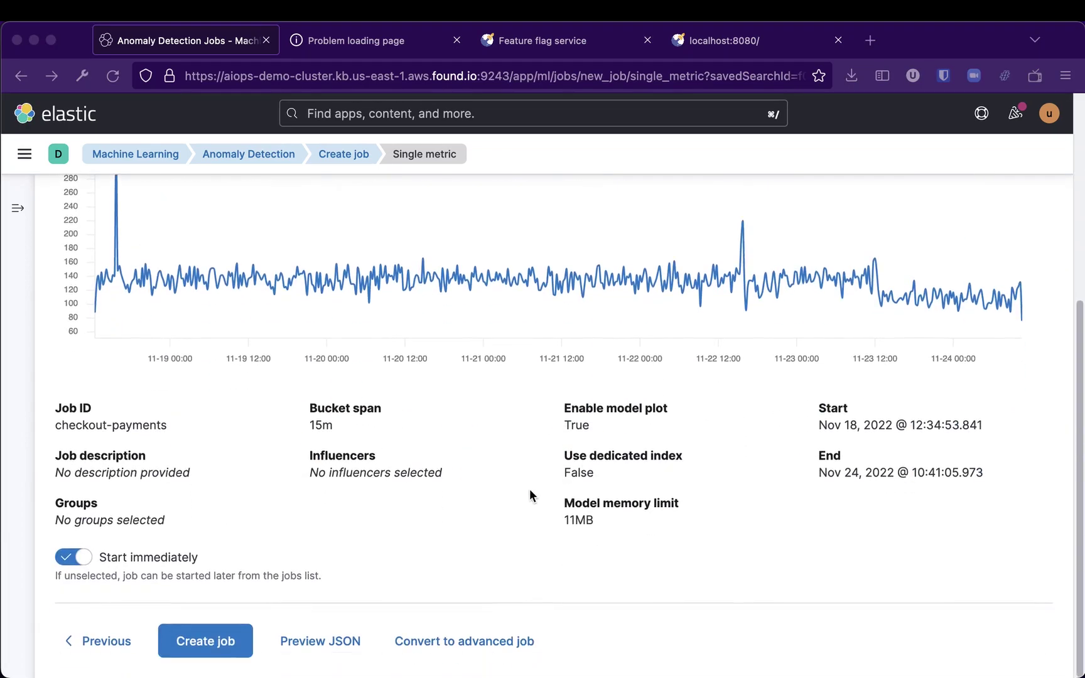
click(229, 645)
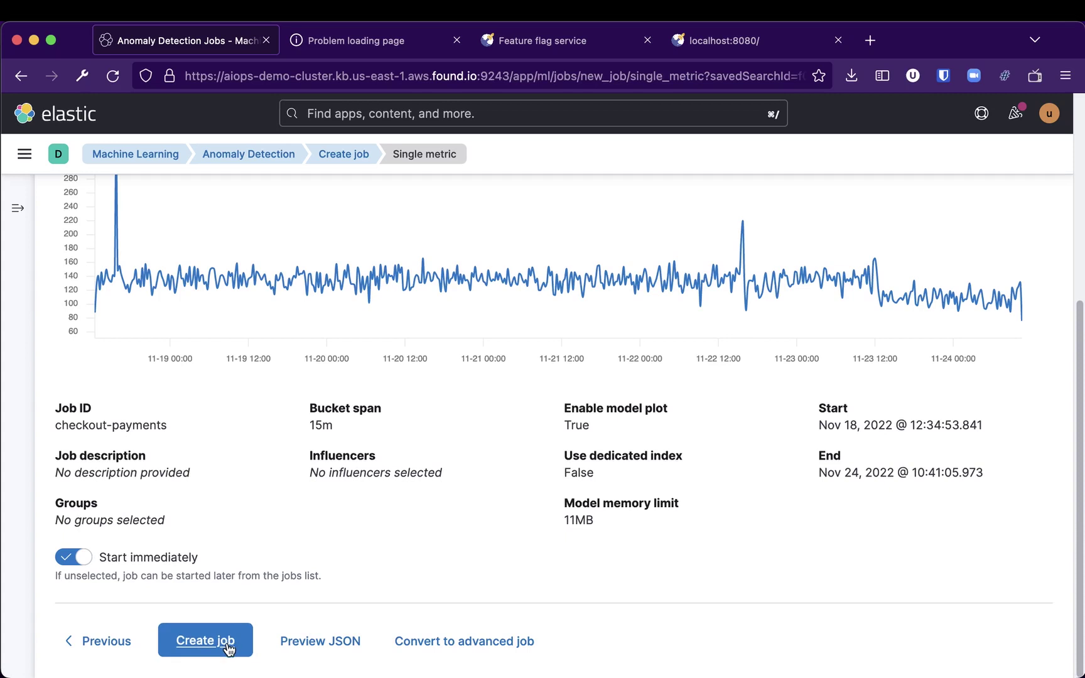
click(230, 645)
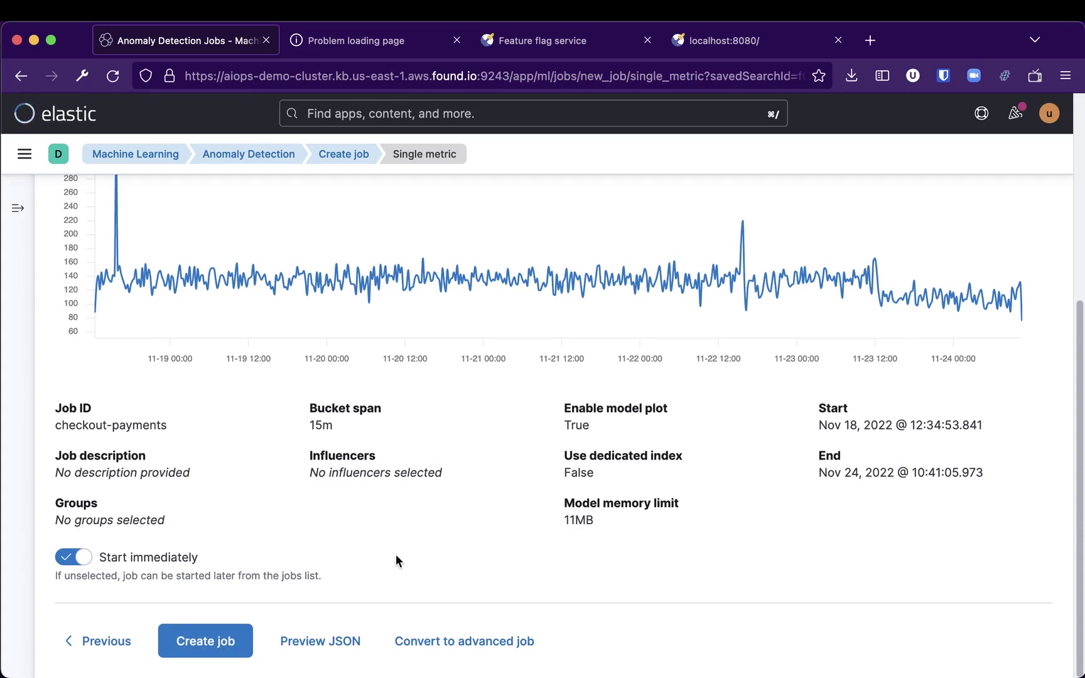
Return to the job details and review the advanced settings for model plot, dedicated index, model change annotations and model memory limit
click(102, 642)
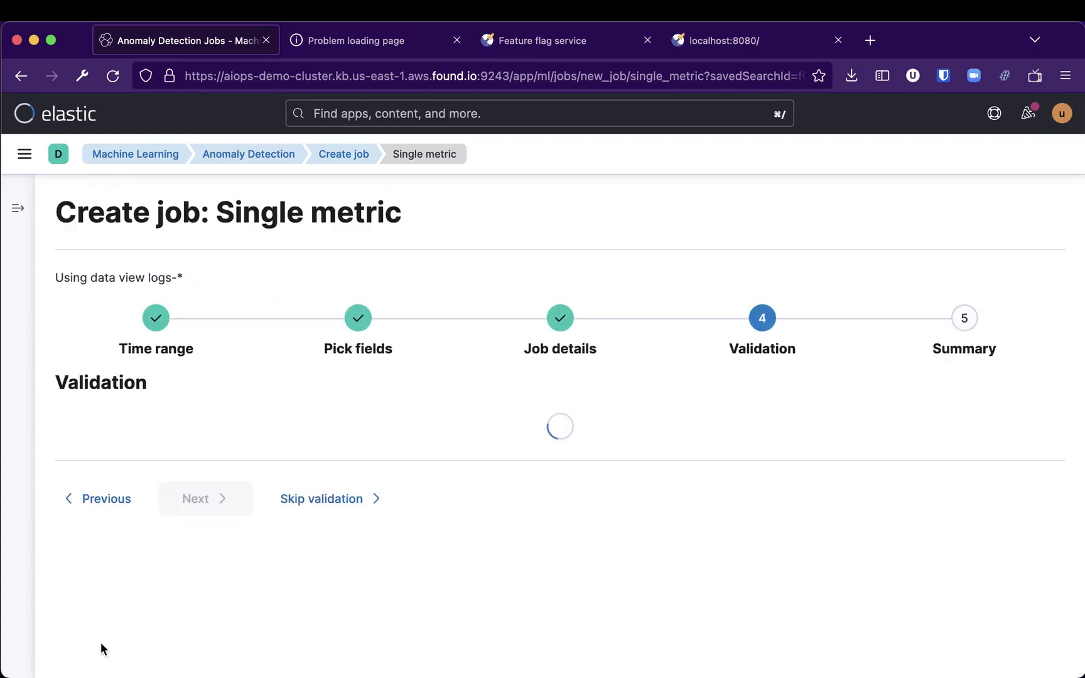
click(111, 502)
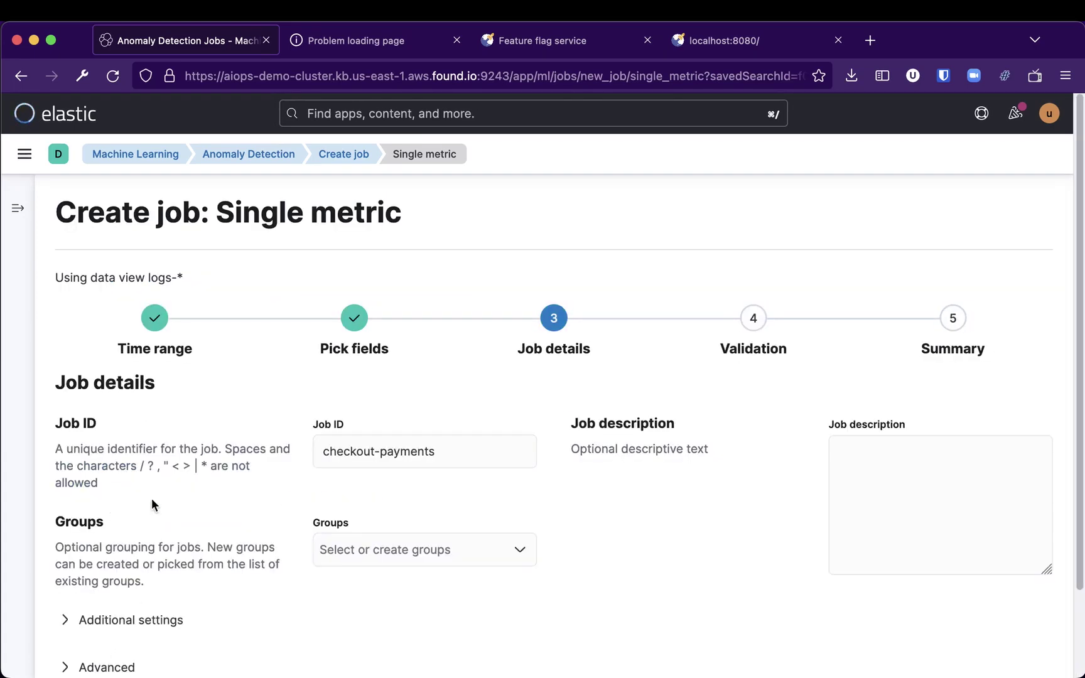
scroll(427, 499, down, 3)
click(108, 575)
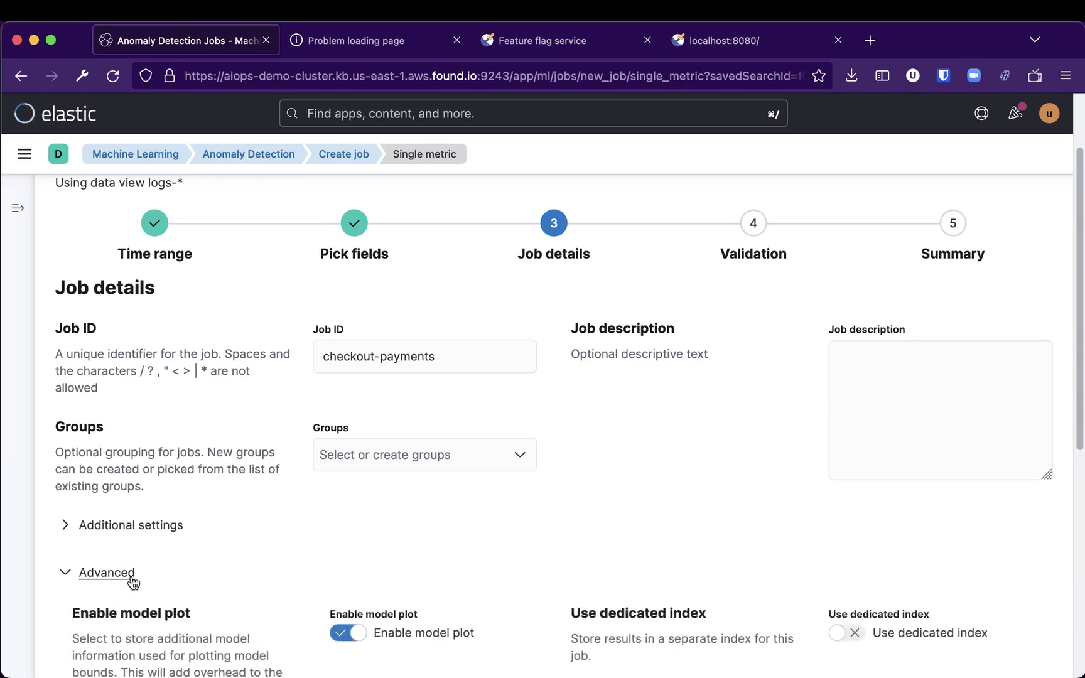
scroll(443, 568, down, 1)
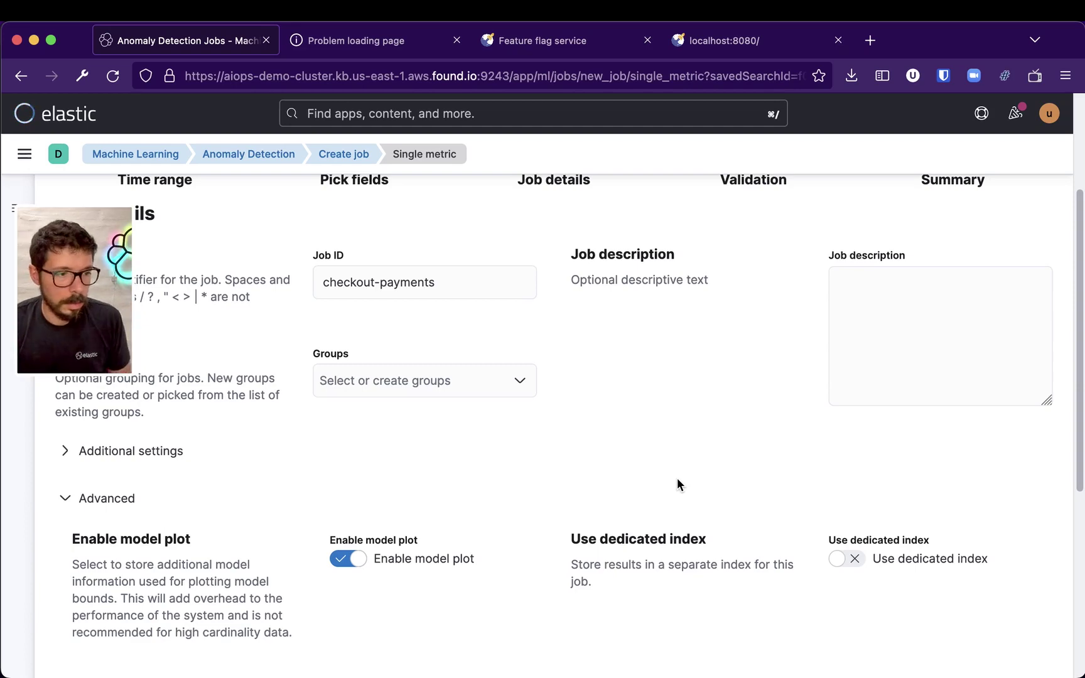
scroll(677, 479, down, 5)
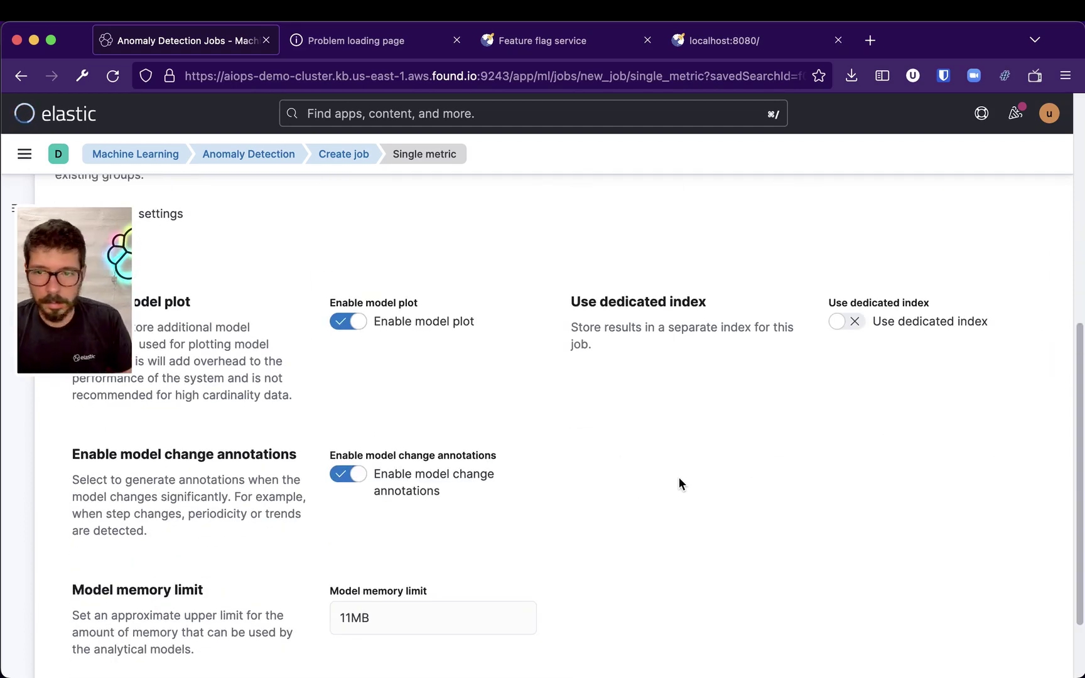
scroll(665, 477, down, 2)
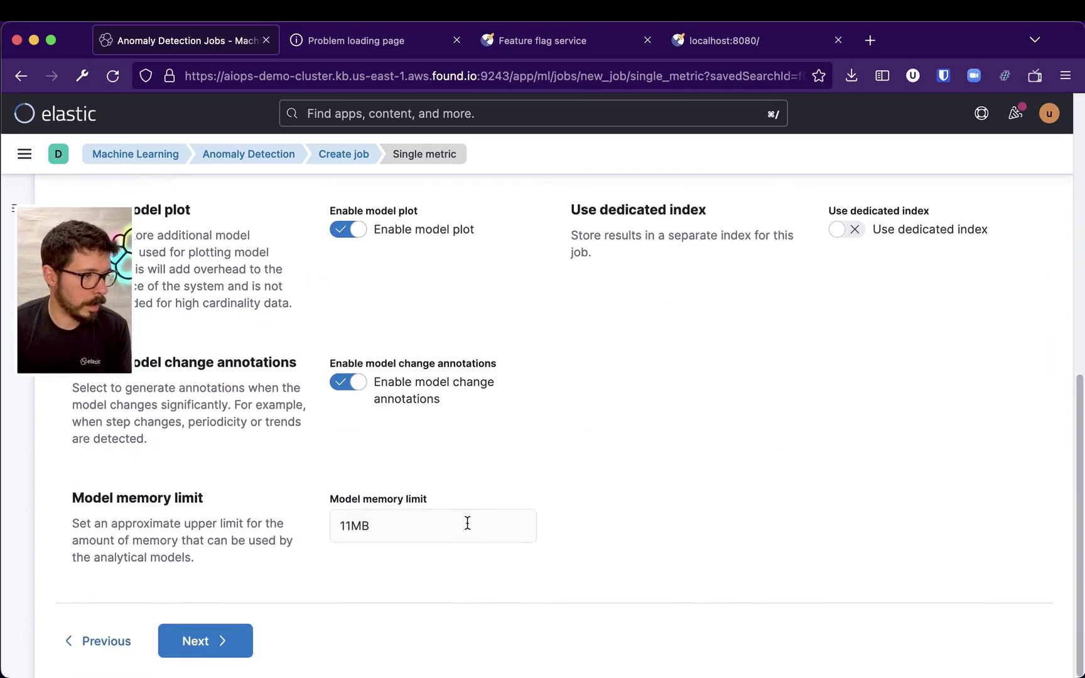
Proceed from the job details, skip validation, and create the checkout-payments job with Start immediately enabled
click(234, 640)
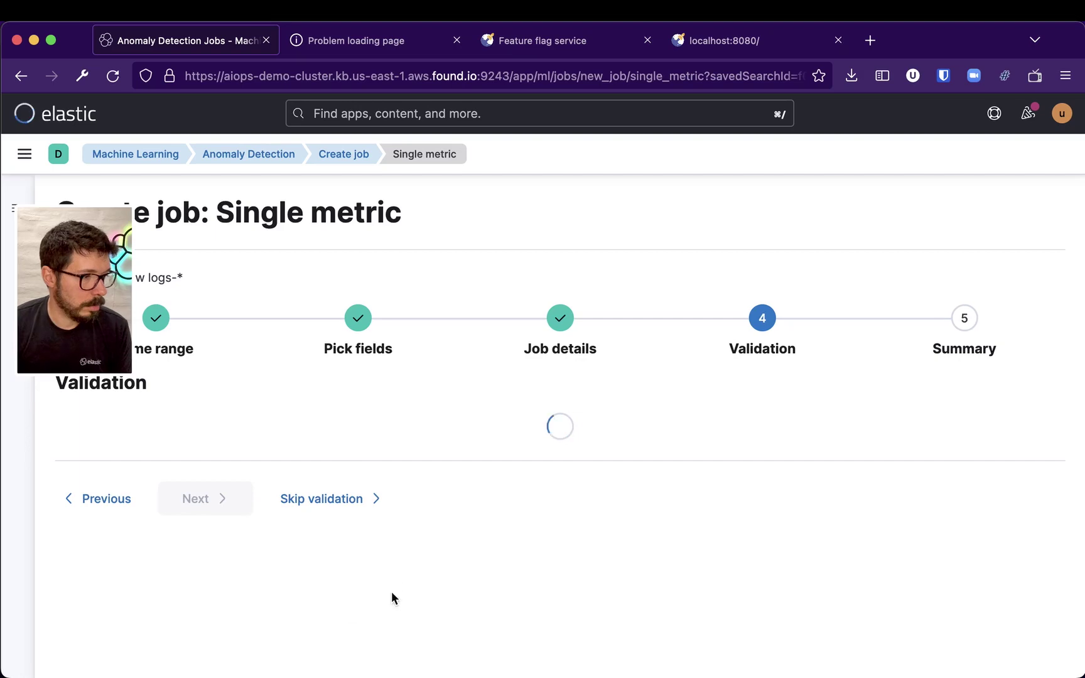
click(347, 502)
scroll(691, 477, down, 5)
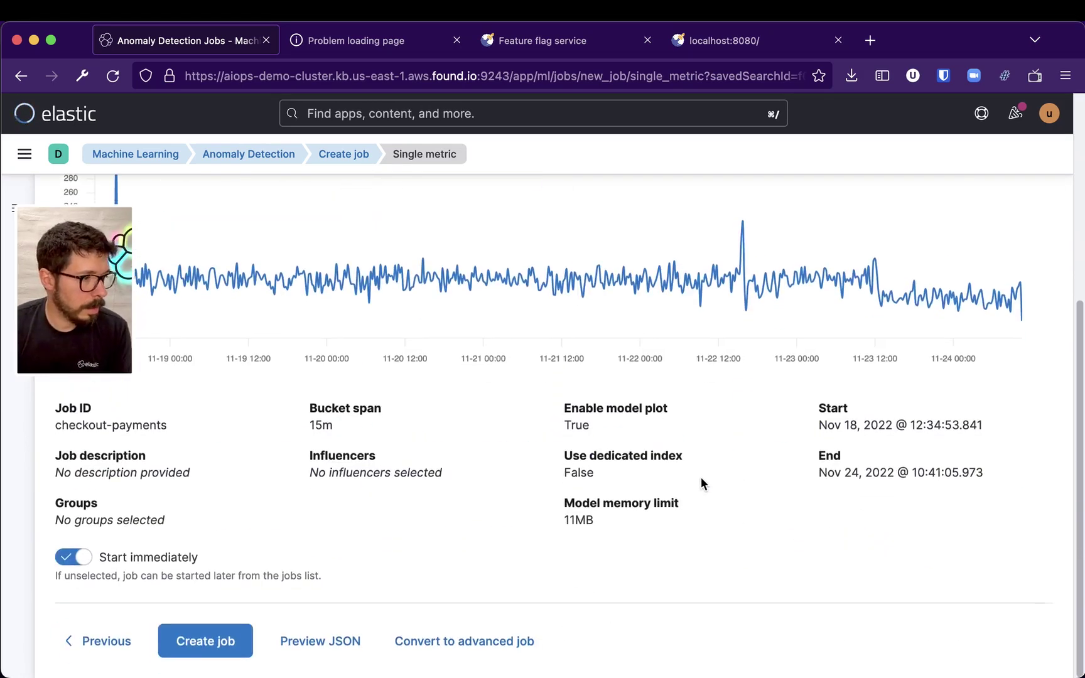
click(225, 642)
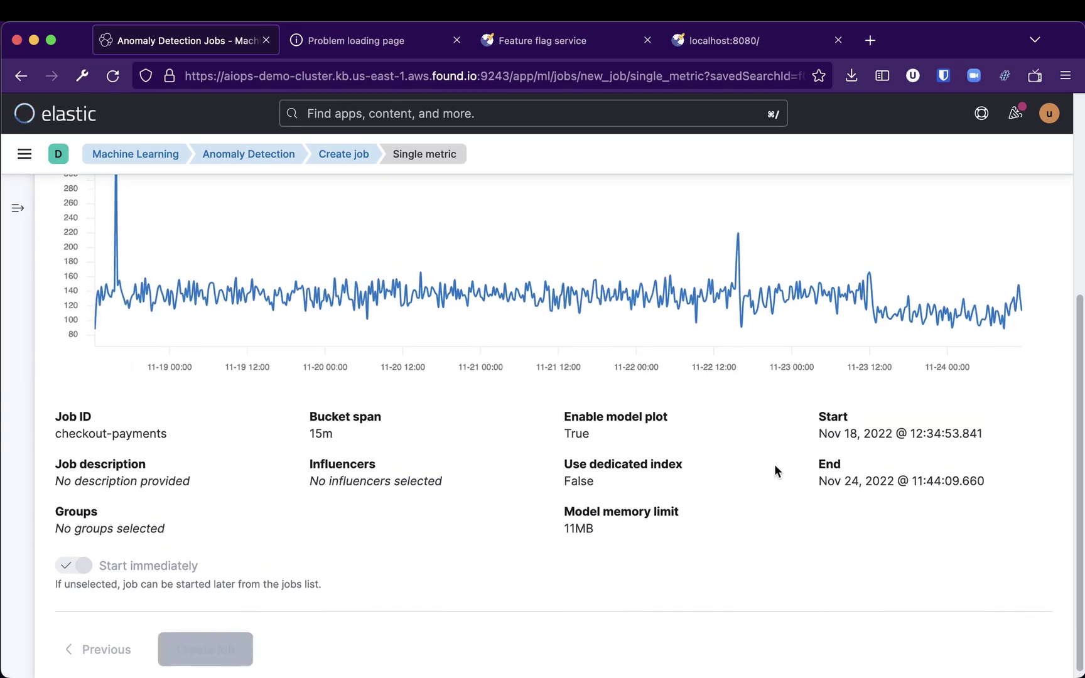
scroll(786, 452, up, 3)
scroll(787, 448, up, 2)
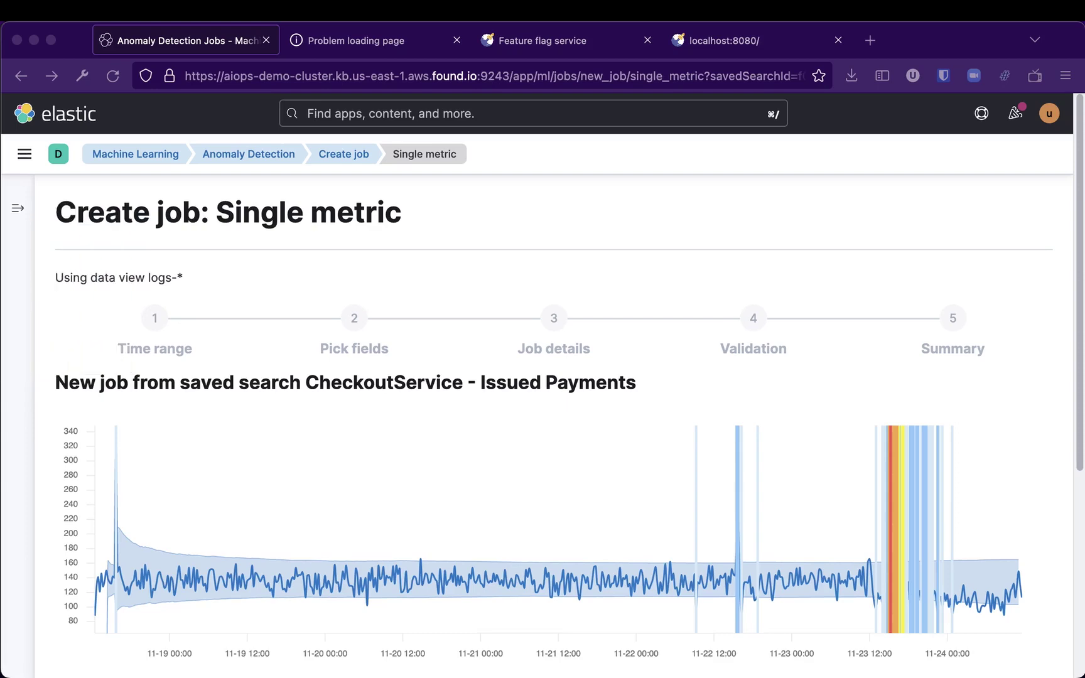
Start the newly created checkout-payments job running in real time
scroll(873, 355, down, 5)
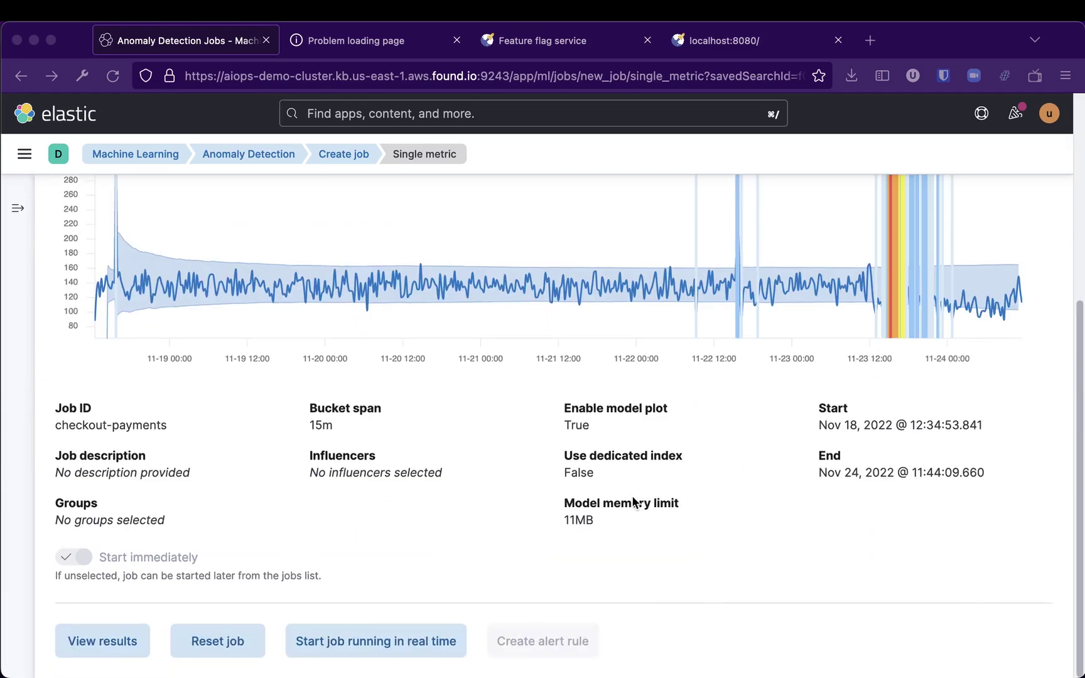
click(388, 588)
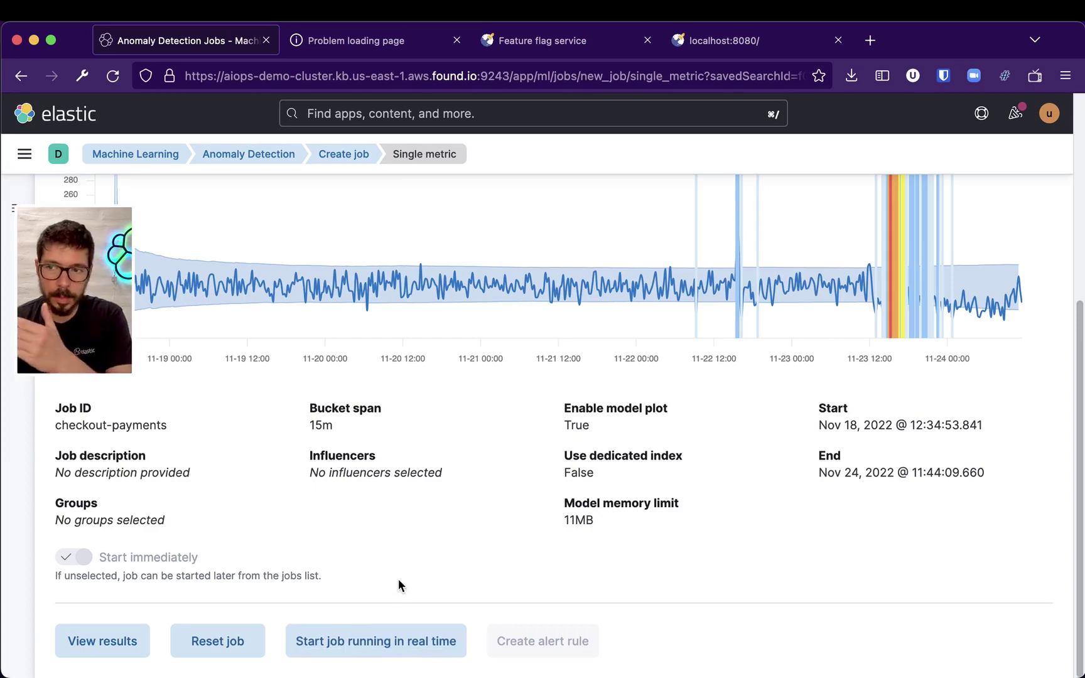
click(380, 643)
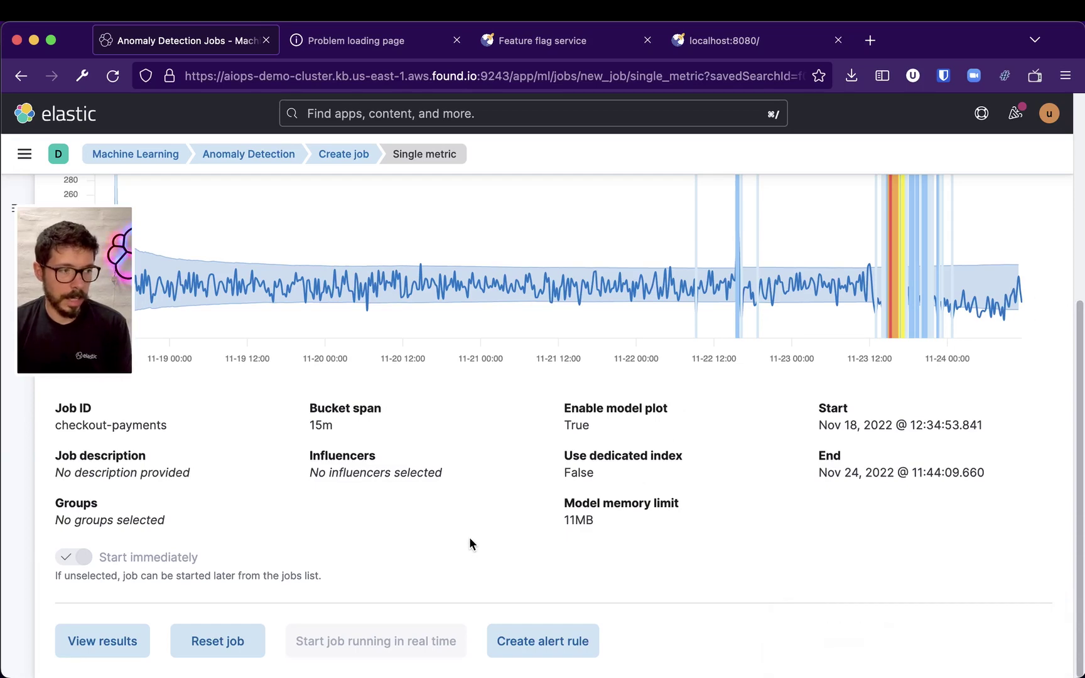
Open the checkout-payments results in the Single Metric Viewer and inspect the values and model bounds around the November 23 drop
click(107, 641)
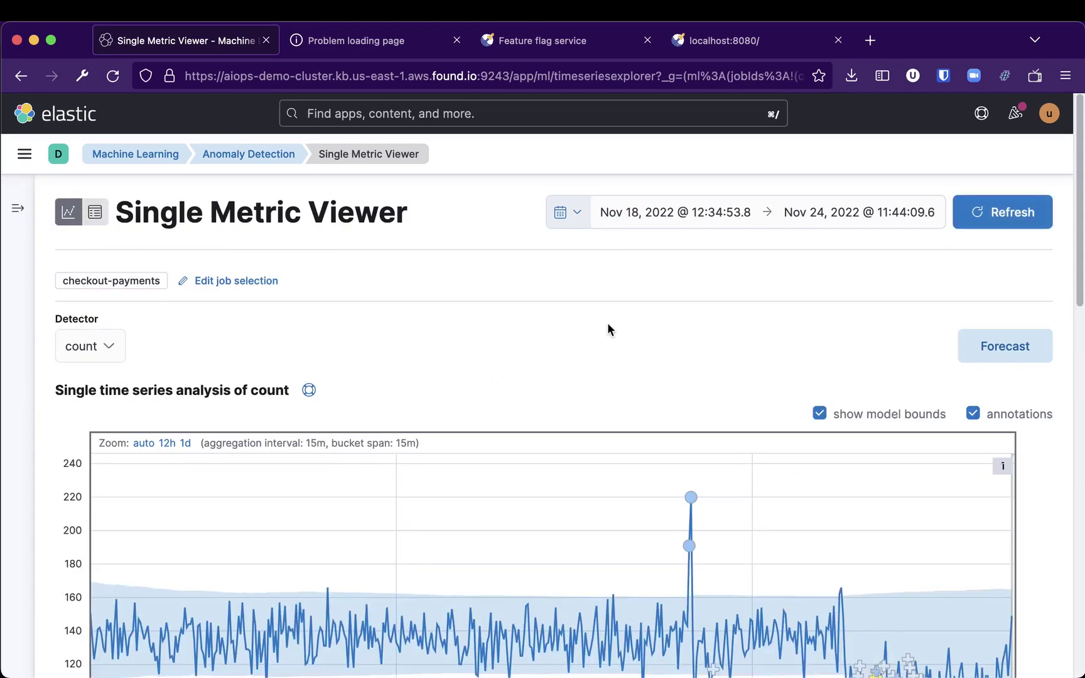
scroll(608, 327, down, 4)
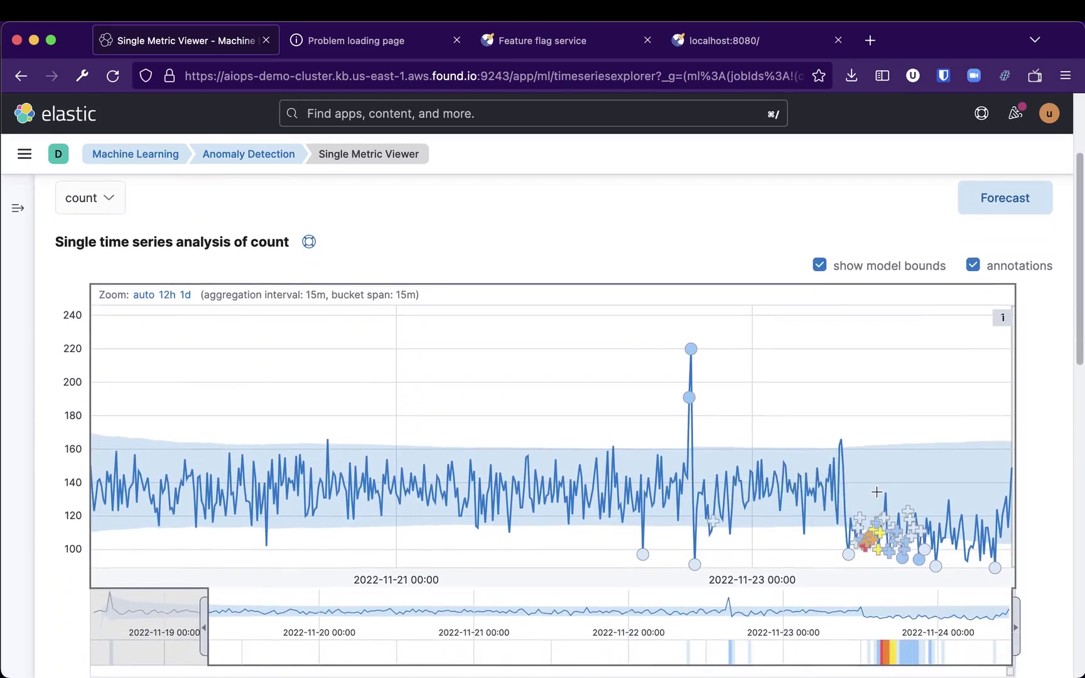
scroll(878, 452, down, 2)
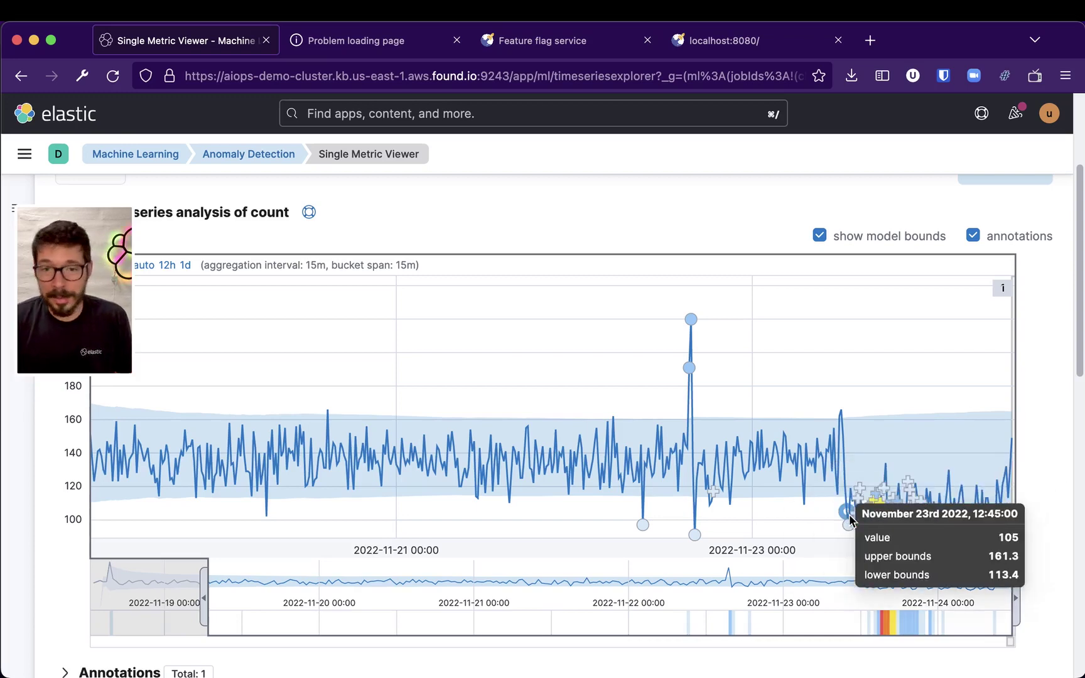
mouse_move(867, 522)
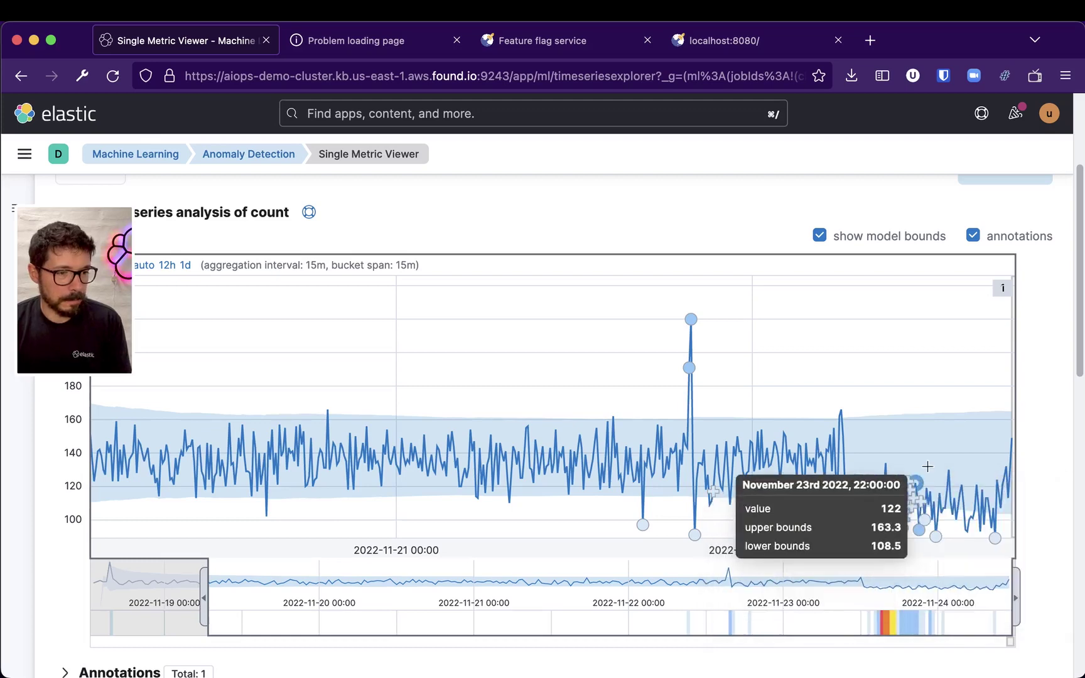
scroll(930, 442, down, 1)
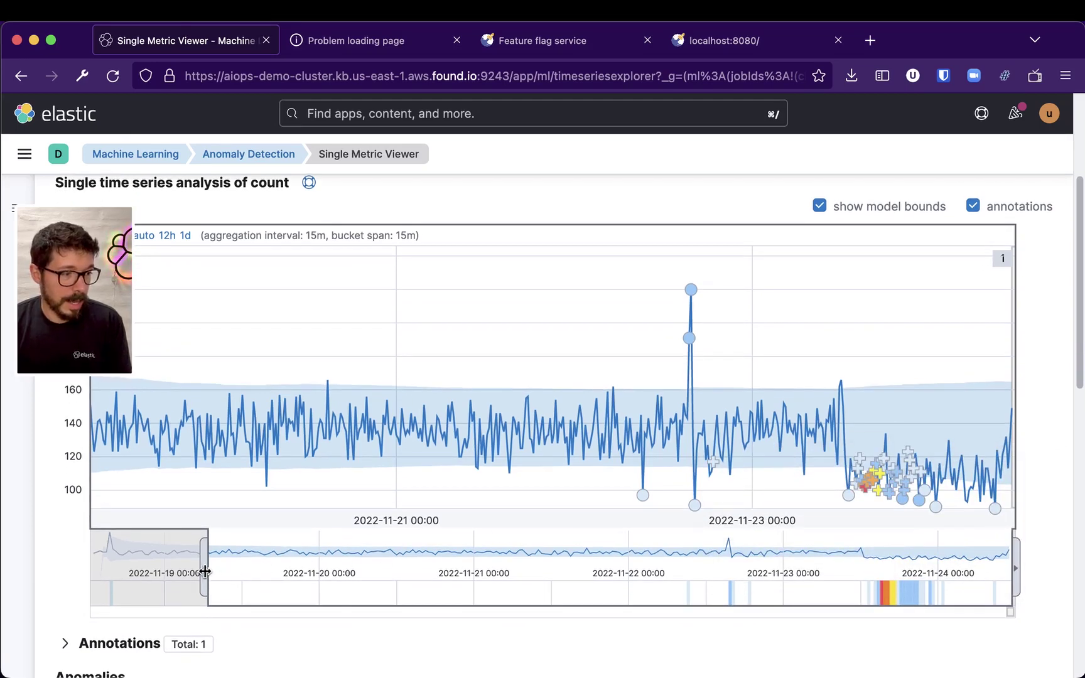
Narrow the charted period to start early on November 22, 2022, and inspect the spike and the high-severity anomaly markers
drag(204, 571, 646, 567)
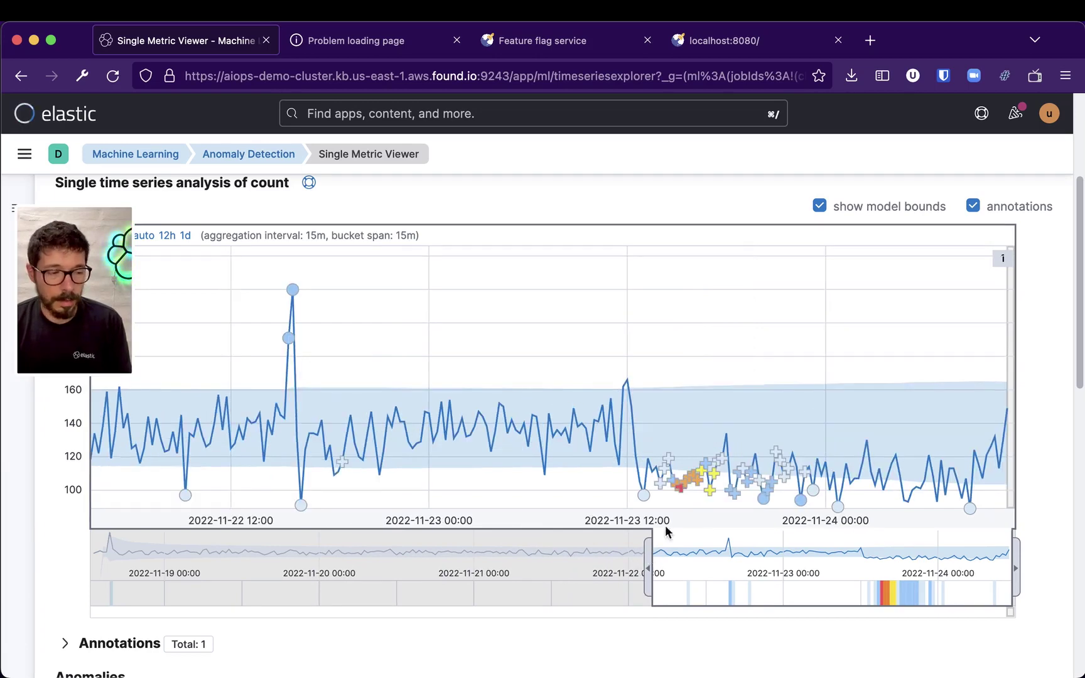
mouse_move(650, 481)
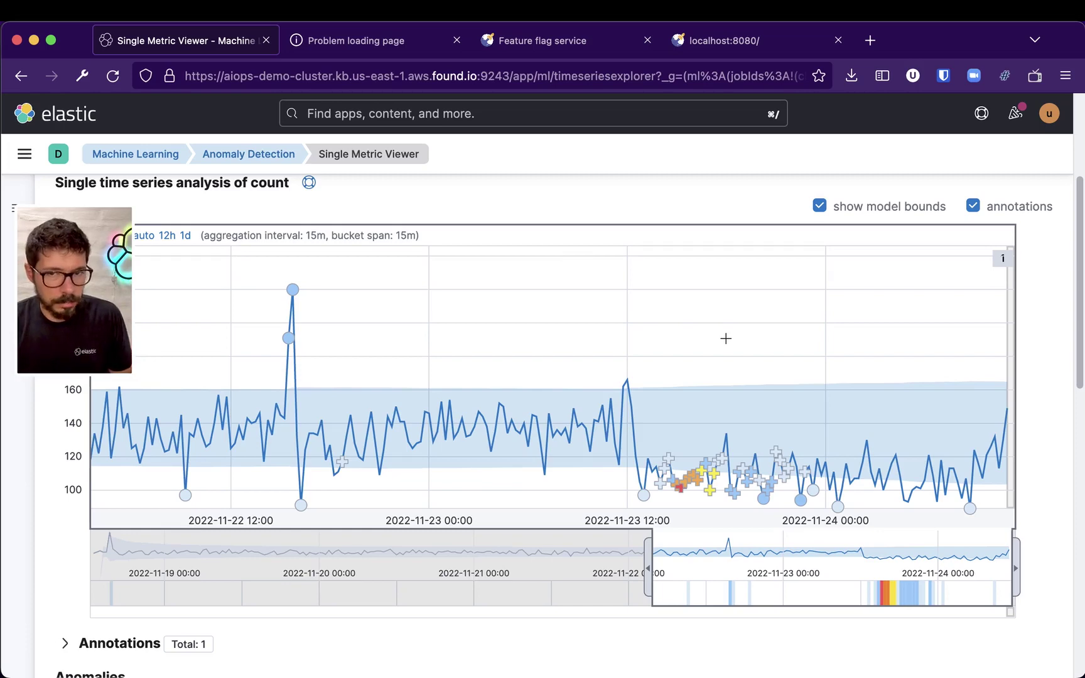
mouse_move(287, 340)
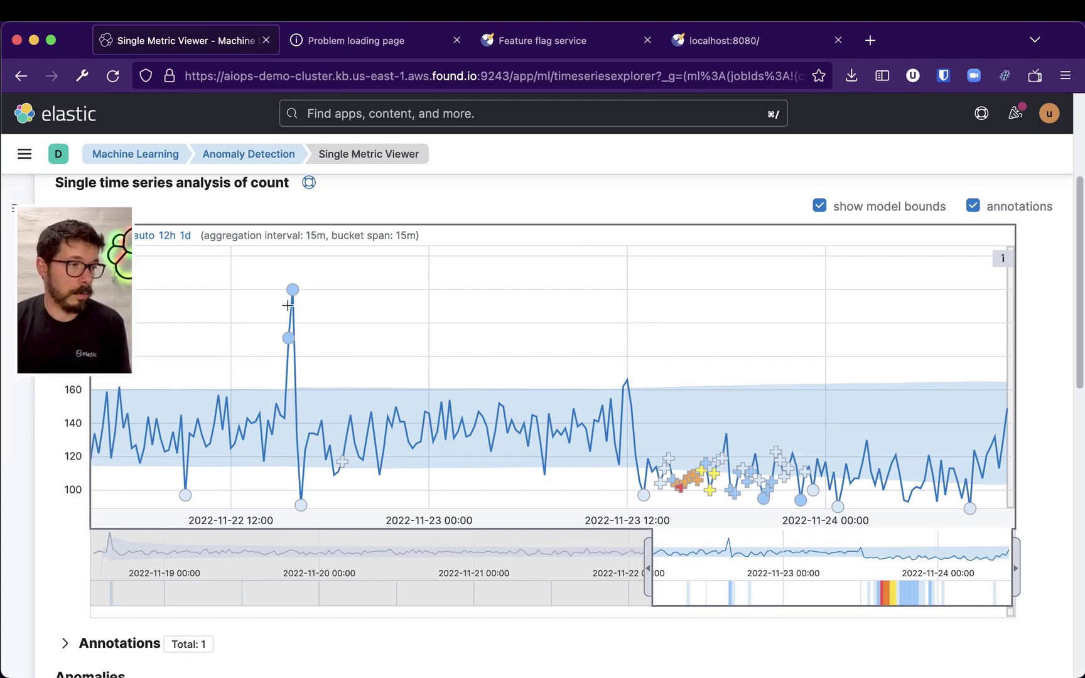
mouse_move(295, 291)
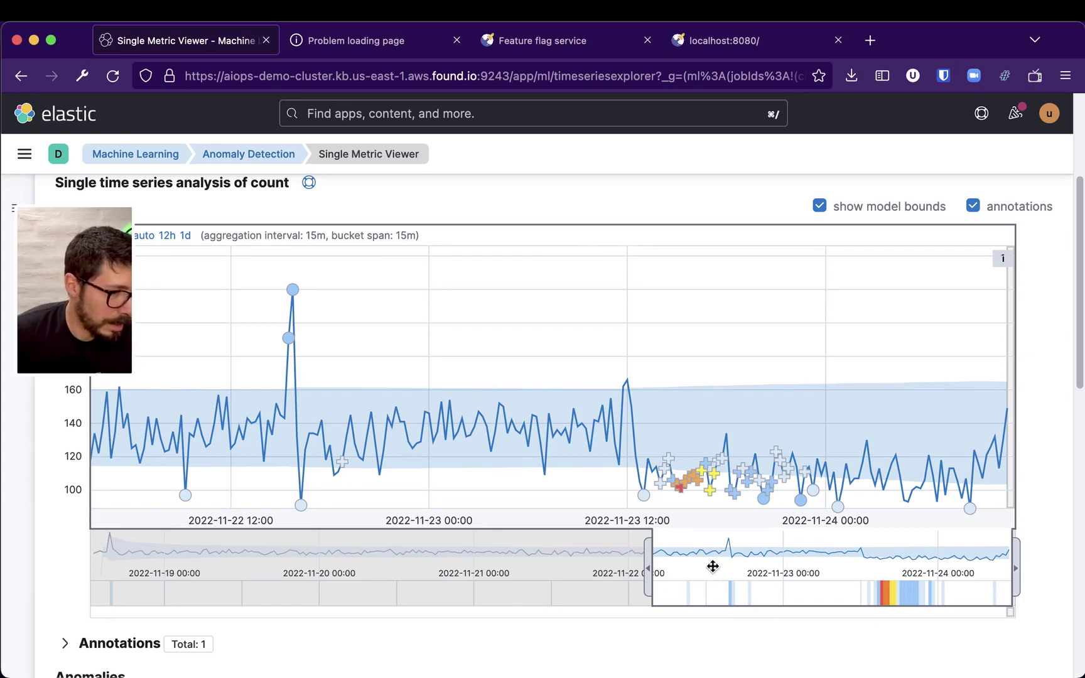
mouse_move(689, 482)
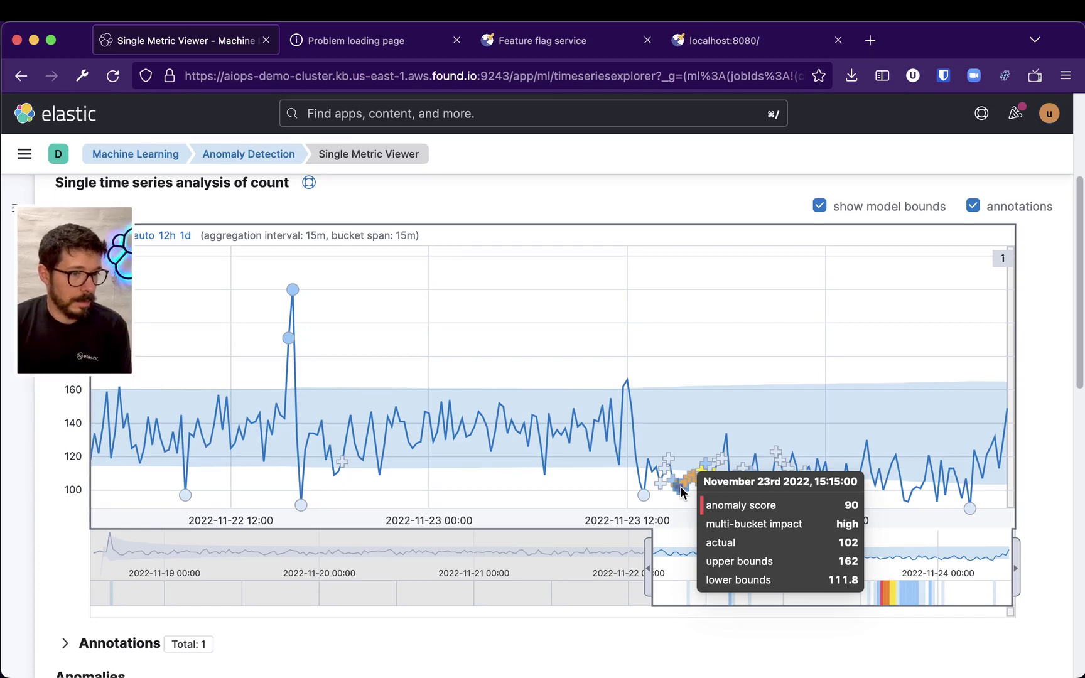
Review the anomalies table's severity, actual and typical values, and descriptions for the November 22 and 23 entries
scroll(679, 486, down, 5)
scroll(682, 493, down, 2)
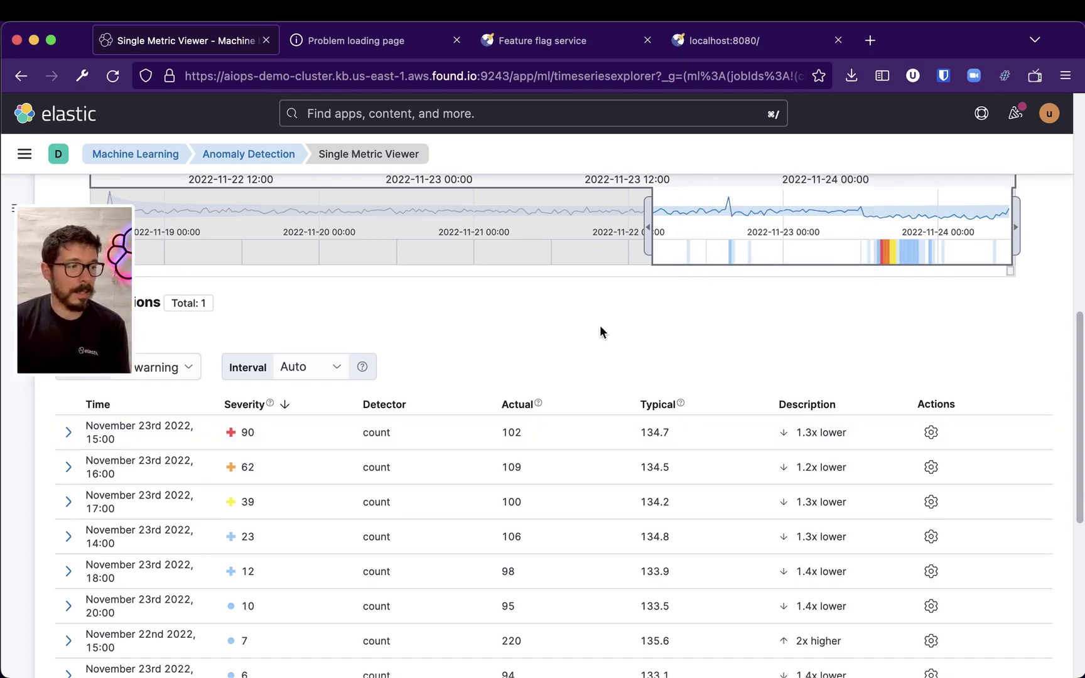
mouse_move(233, 433)
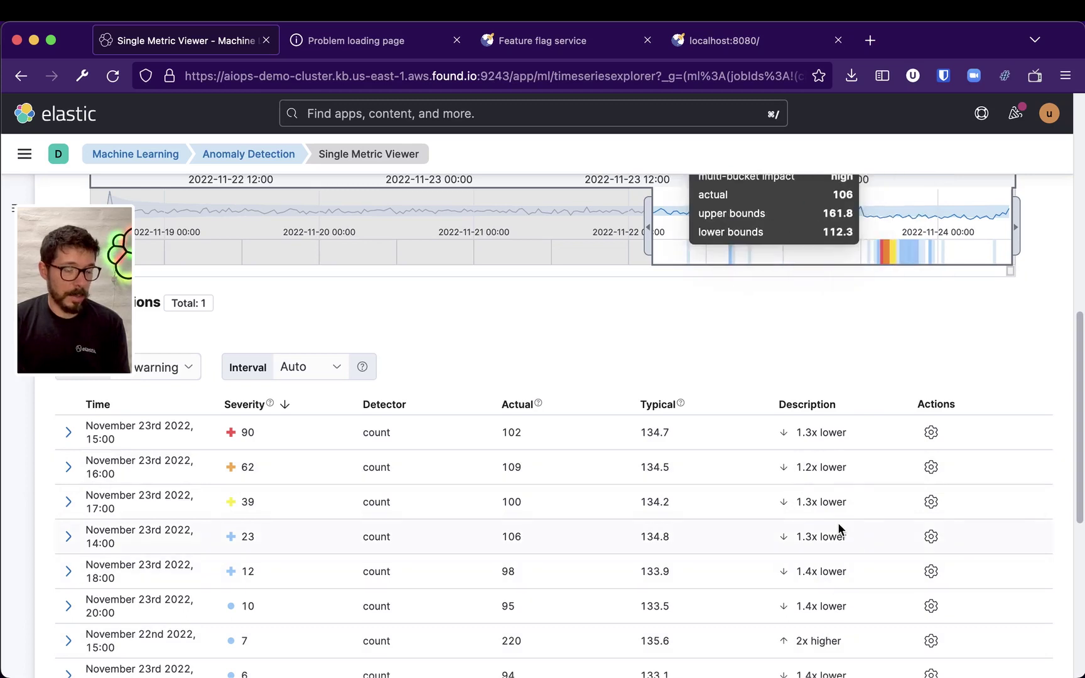
scroll(841, 438, down, 1)
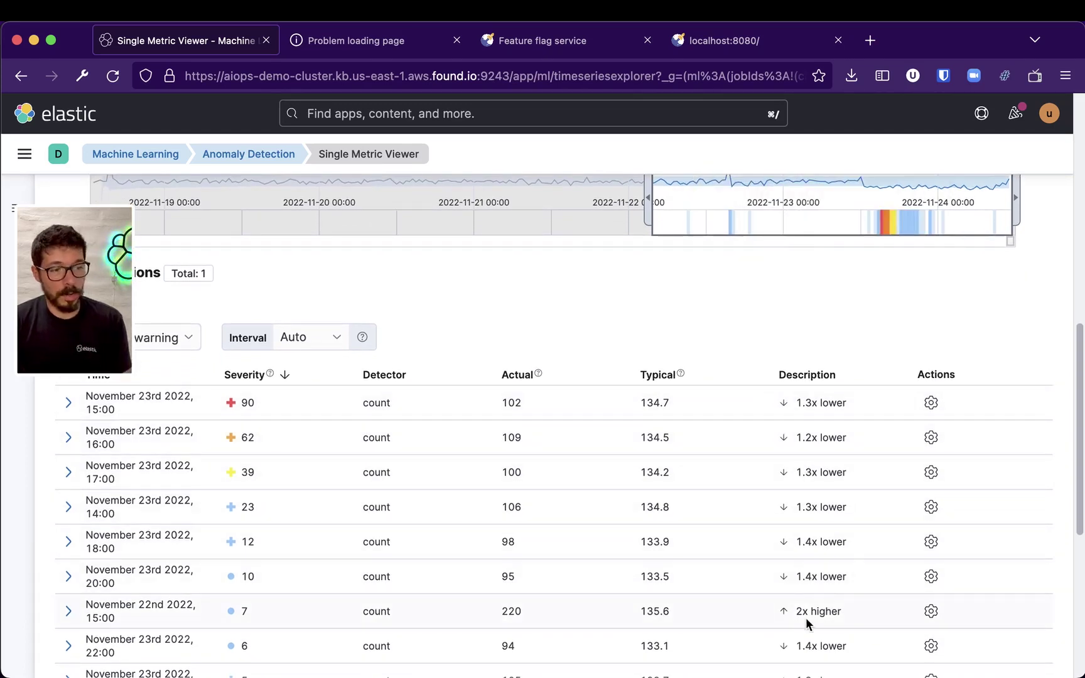
Extend the charted period back to the start of the data so the time series covers the whole analysed range
scroll(822, 577, up, 10)
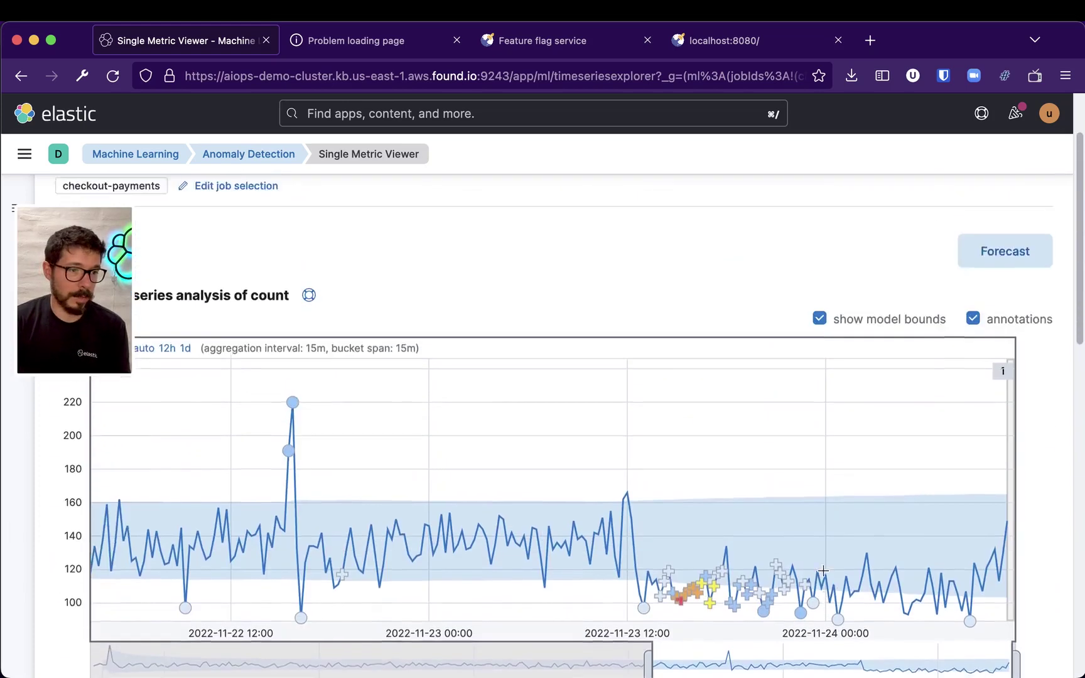
scroll(823, 565, down, 6)
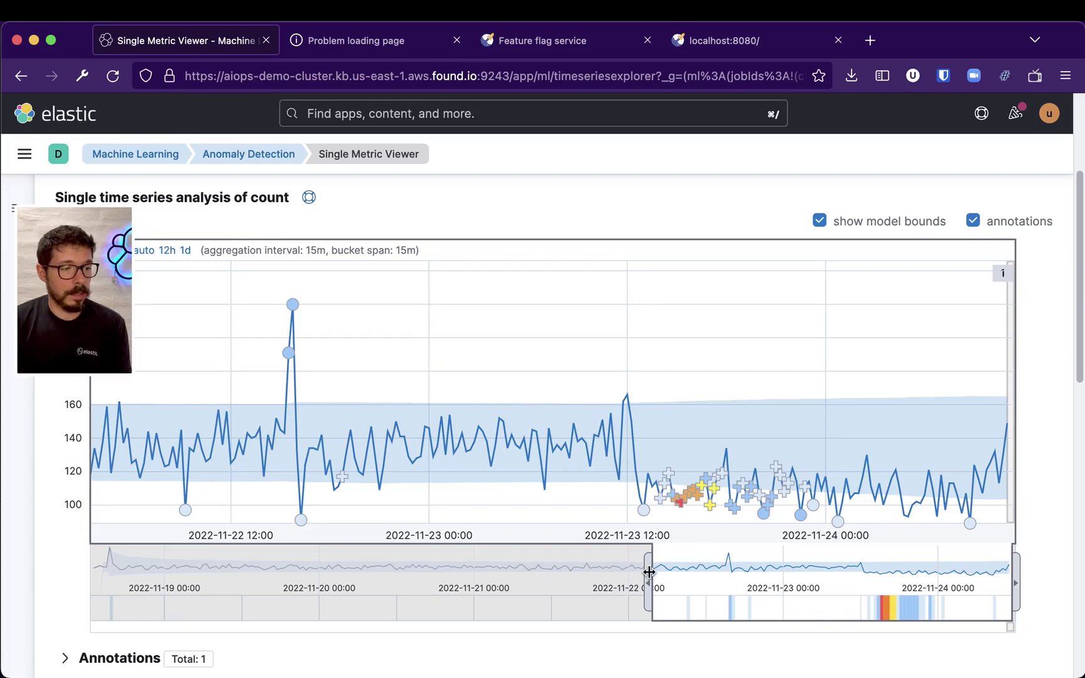
drag(649, 571, 82, 571)
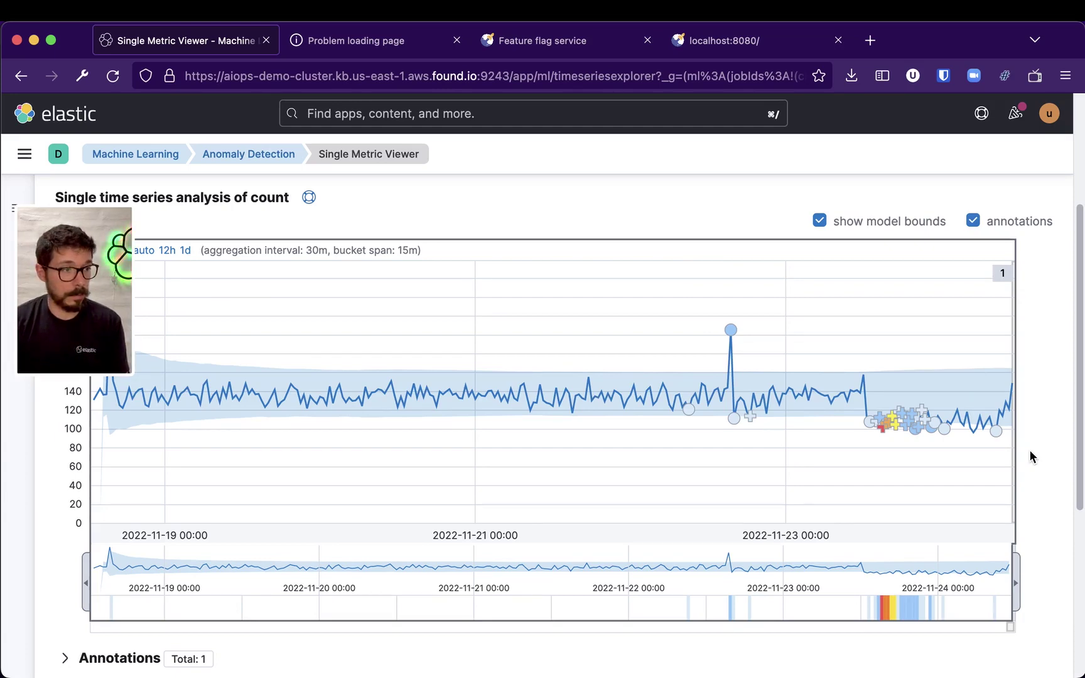
Run a new forecast with a duration of 3d for the checkout-payments job and view it on the chart
scroll(1030, 451, up, 3)
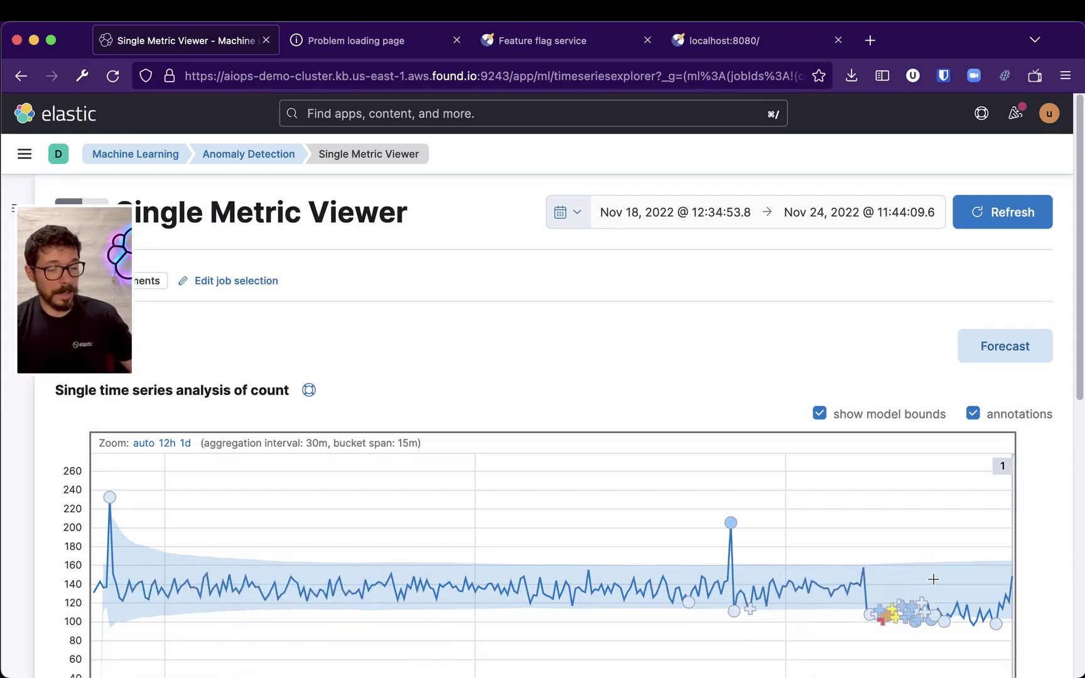
click(1003, 349)
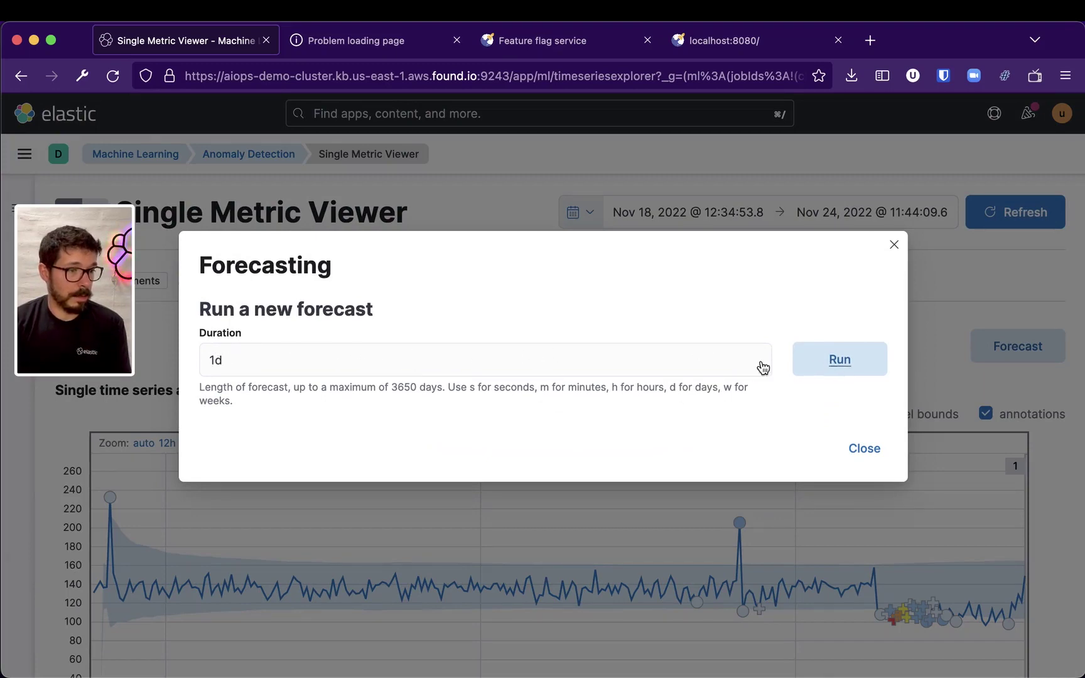
click(228, 357)
key(BackSpace)
key(BackSpace)
text(3d)
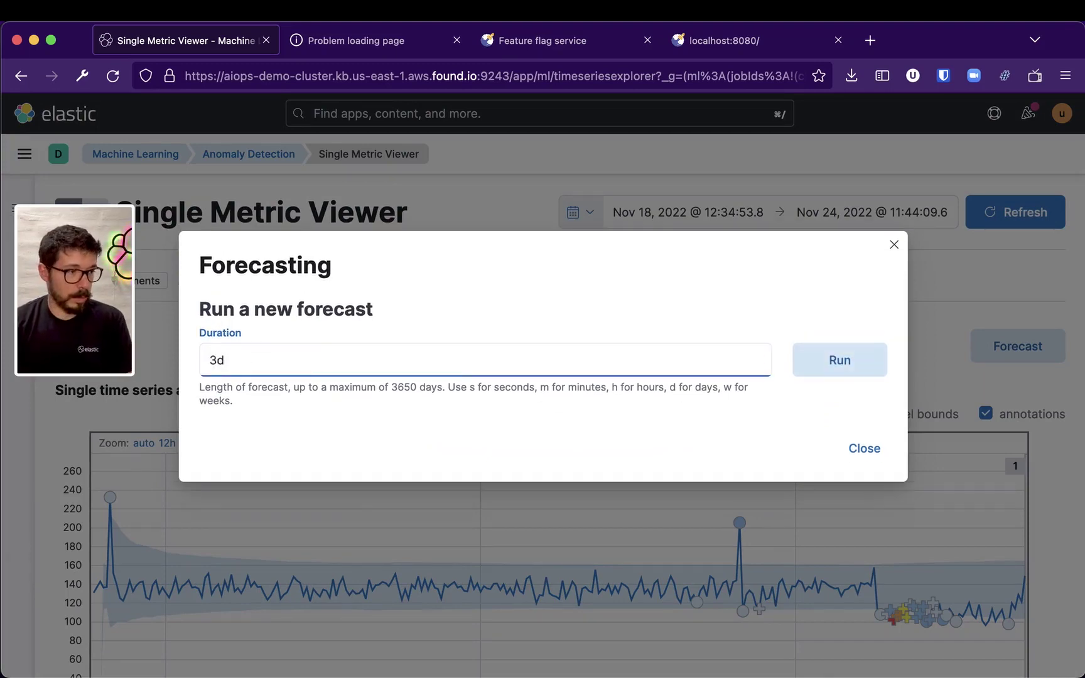
click(844, 367)
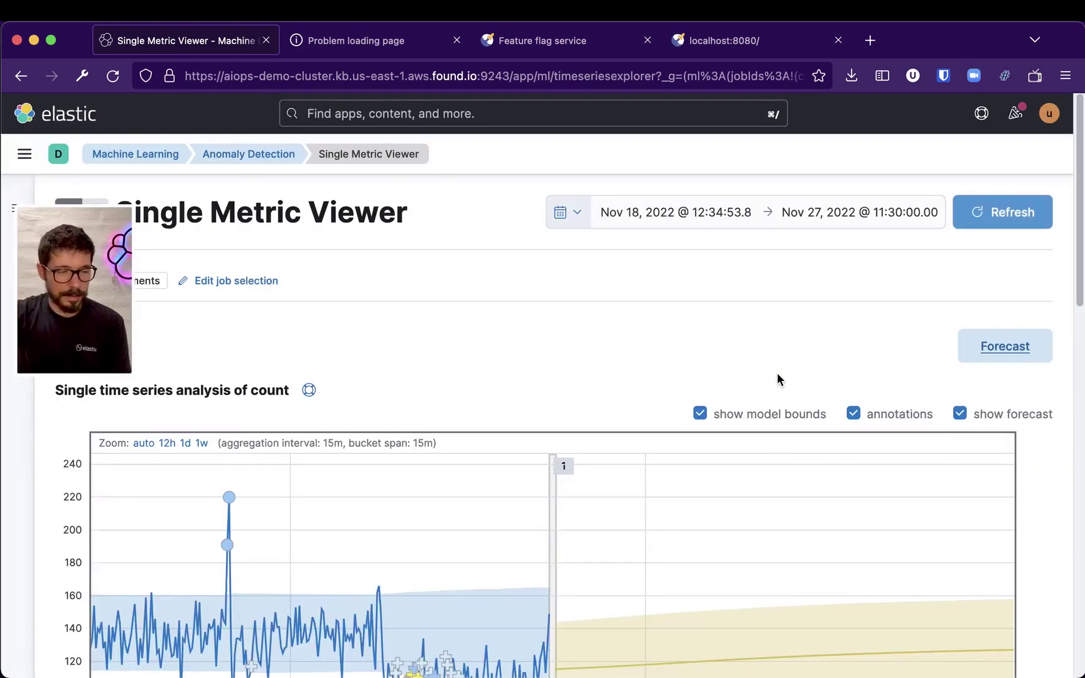
scroll(776, 372, down, 3)
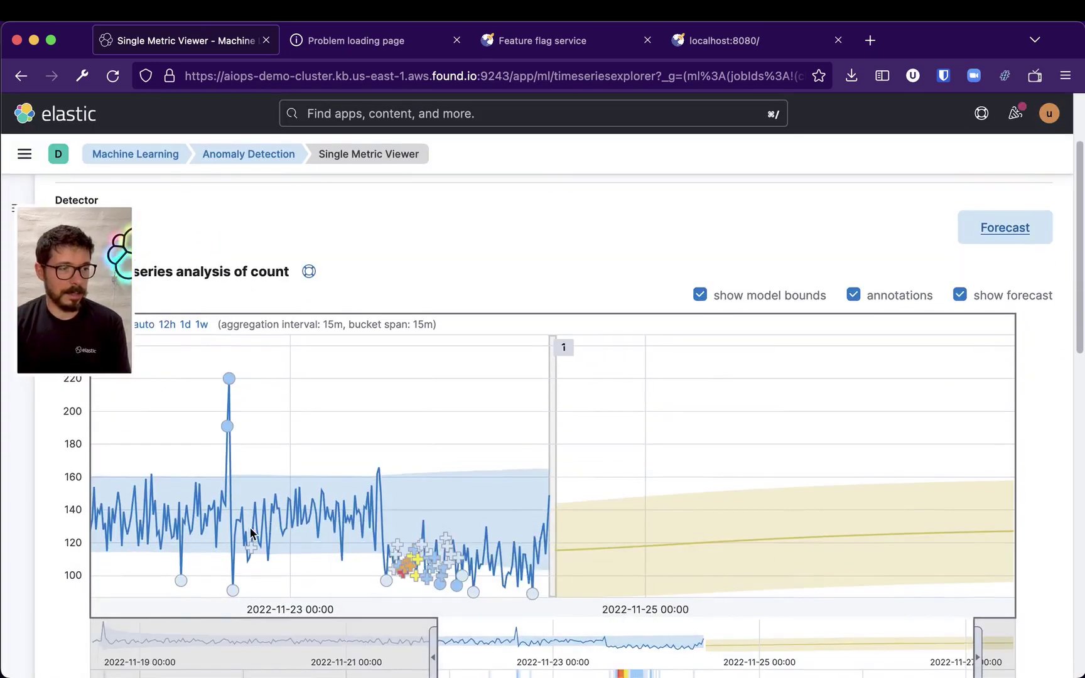